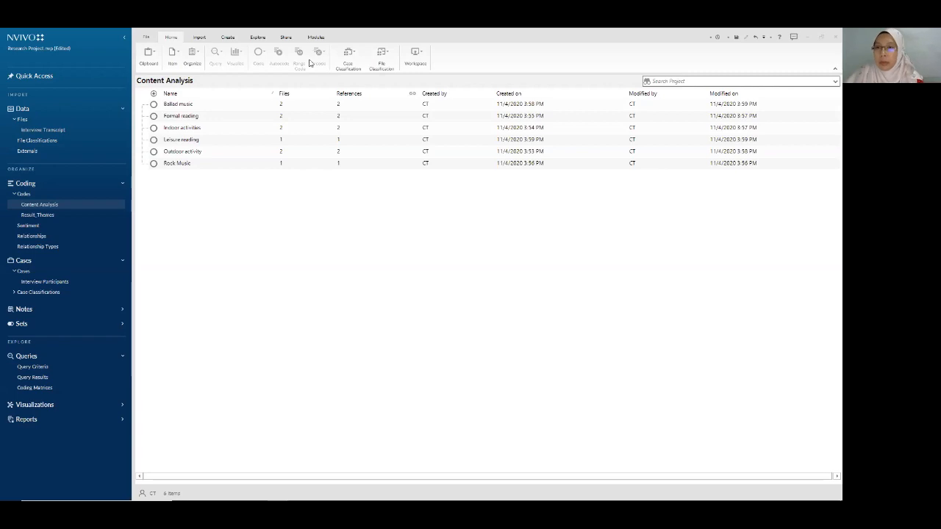
pyautogui.click(193, 119)
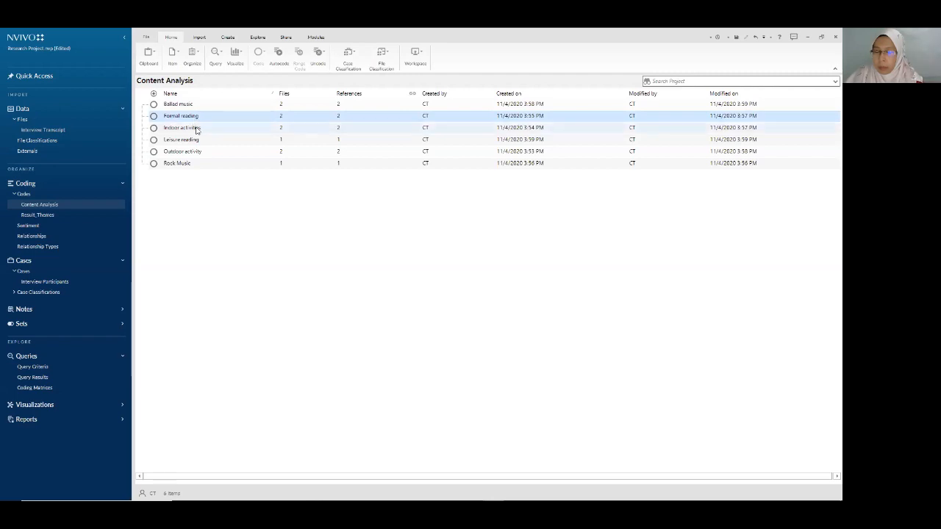
pyautogui.click(196, 129)
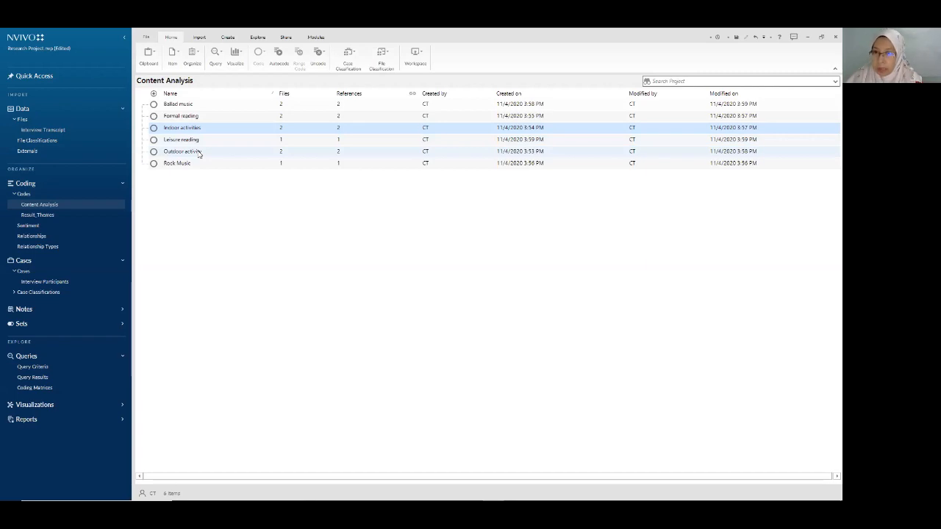
pyautogui.keyDown('ctrl'); pyautogui.click(199, 152); pyautogui.keyUp('ctrl')
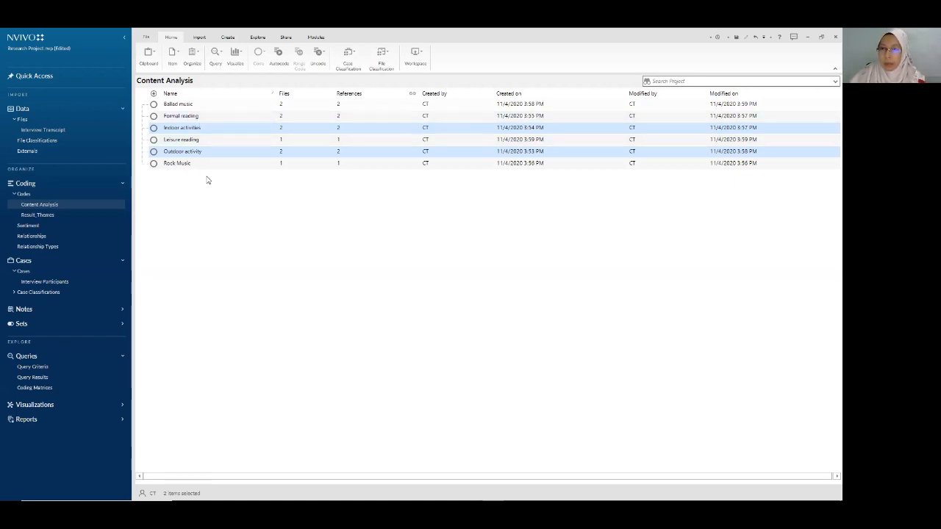
pyautogui.click(209, 163)
# Copy the Indoor activities and Outdoor activity codes from the Content Analysis folder
pyautogui.click(196, 128)
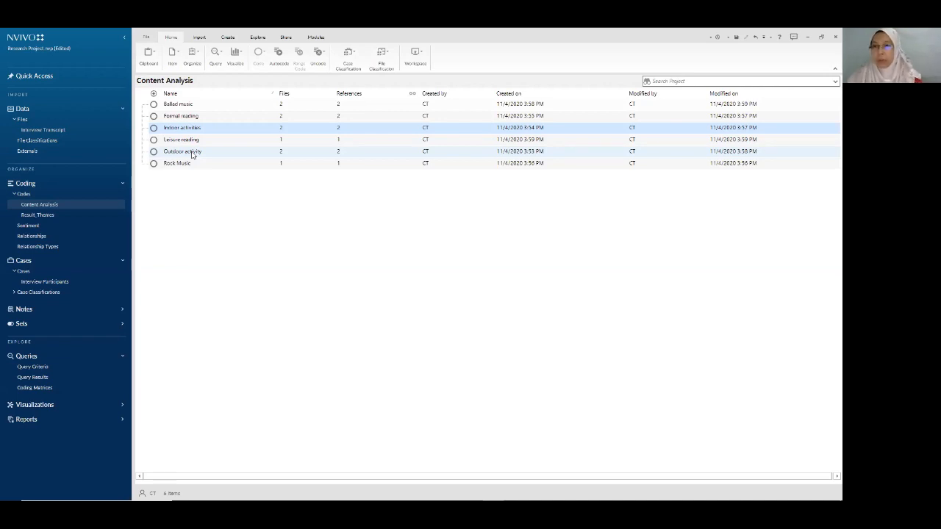
pyautogui.keyDown('ctrl'); pyautogui.click(192, 154); pyautogui.keyUp('ctrl')
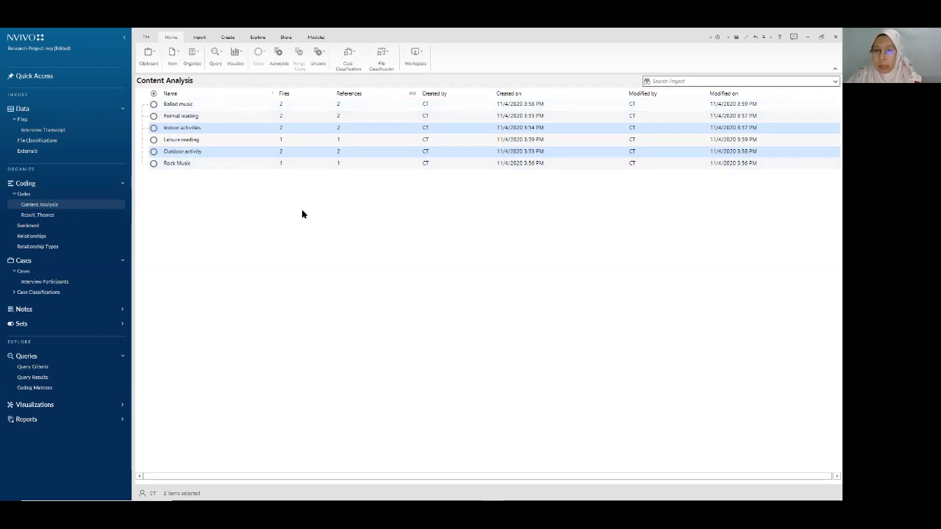
pyautogui.rightClick(234, 130)
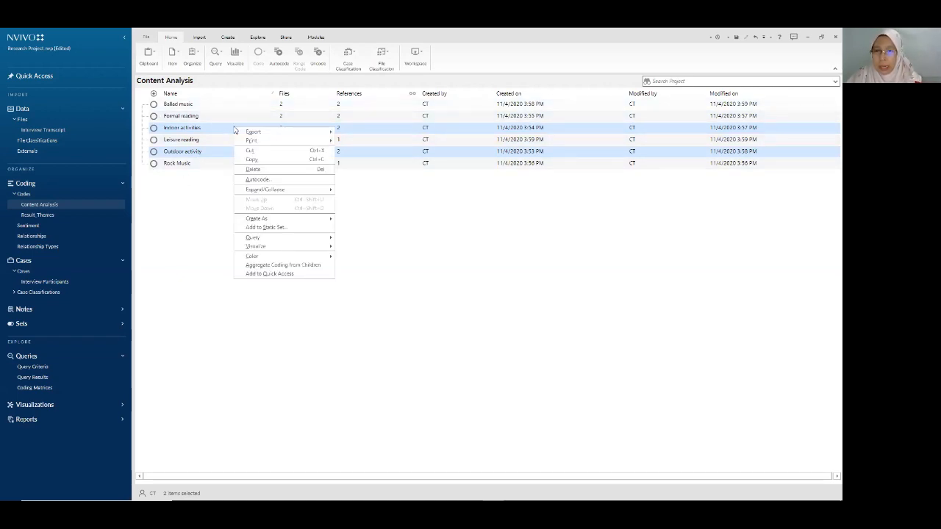
pyautogui.click(267, 160)
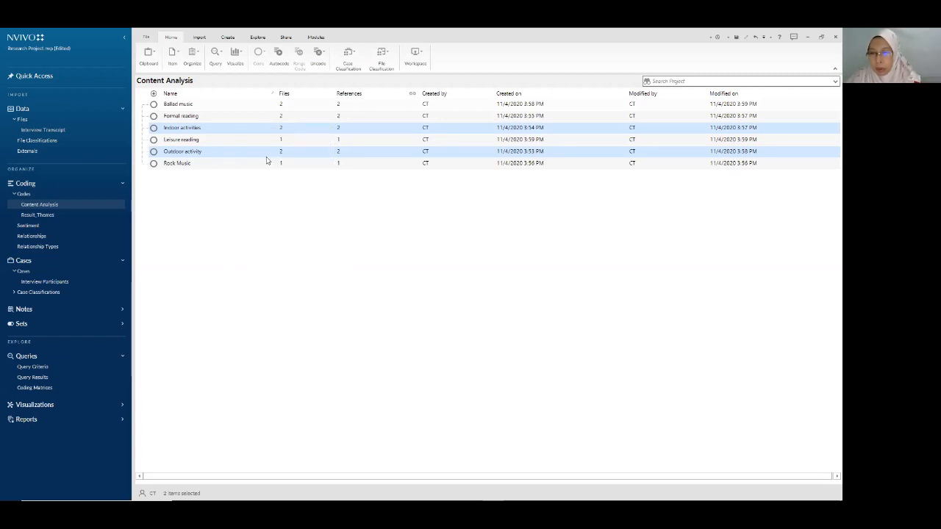
# Paste the two copied codes as children of the Activity code in the Result_Themes folder
pyautogui.click(47, 215)
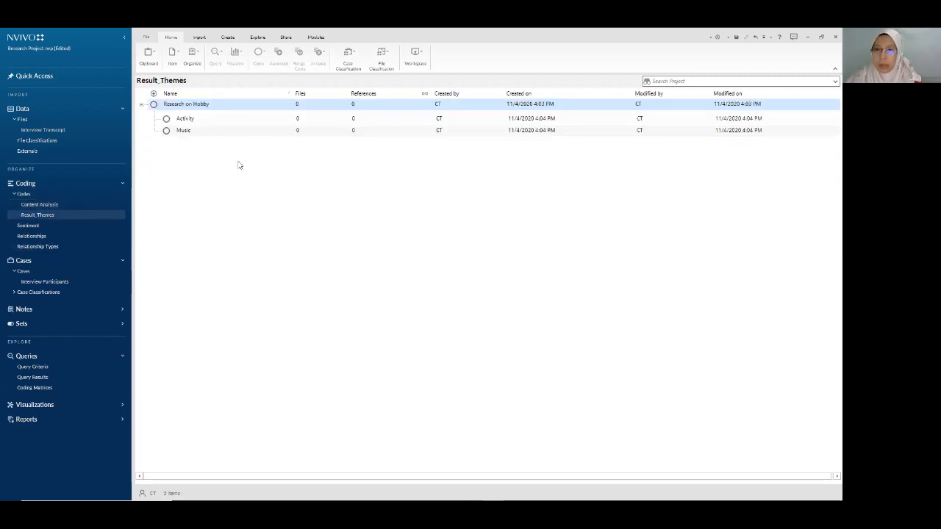
pyautogui.click(201, 124)
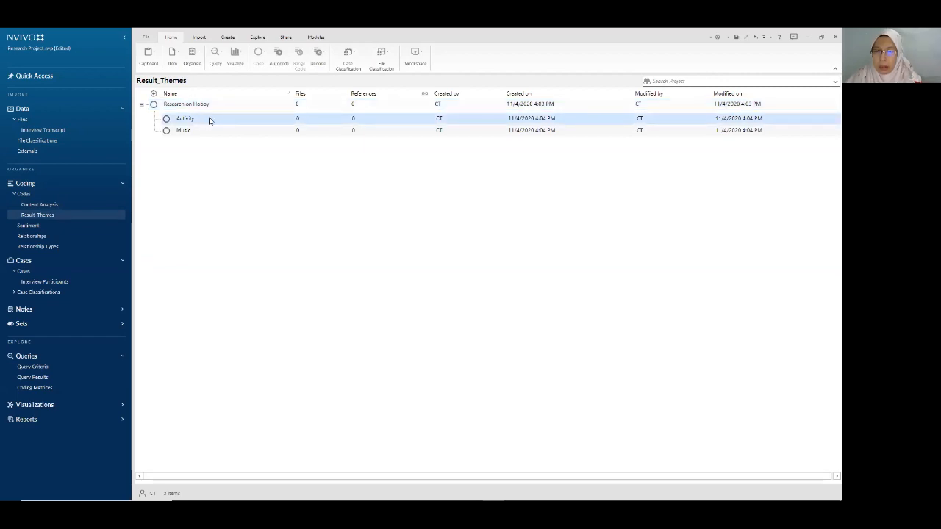
pyautogui.rightClick(210, 119)
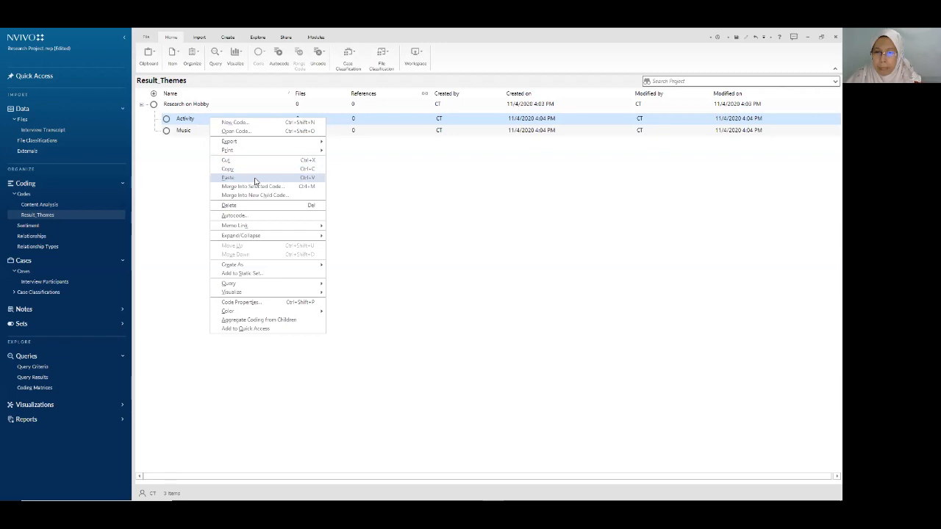
pyautogui.click(228, 178)
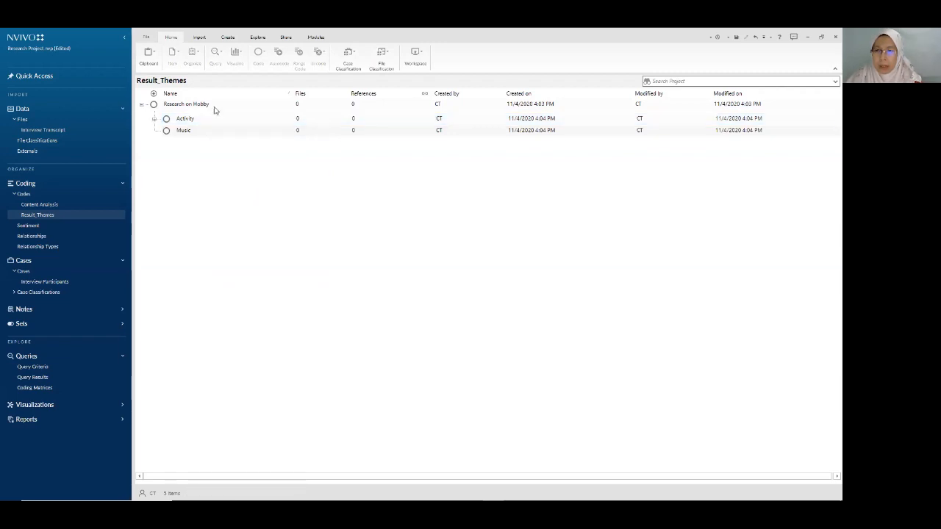
# Expand the Activity code and turn on aggregation of coding from its children
pyautogui.click(155, 119)
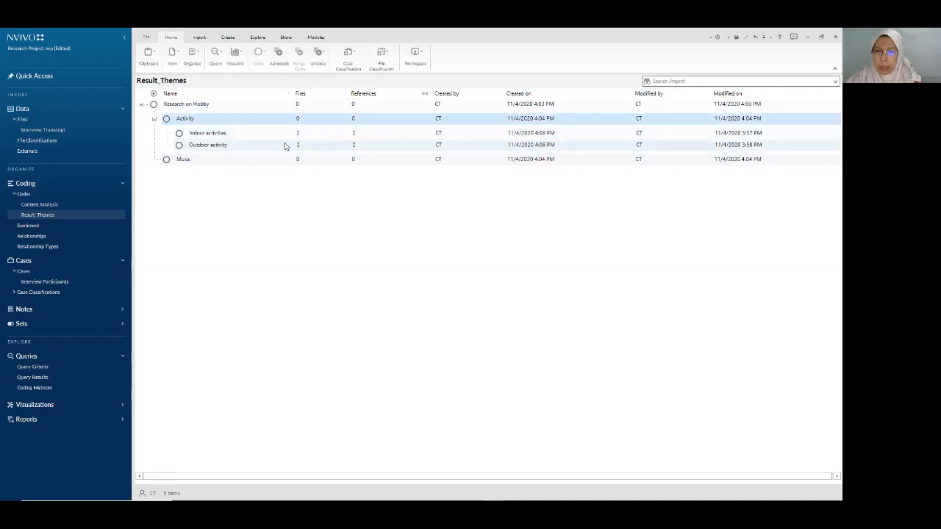
pyautogui.rightClick(210, 120)
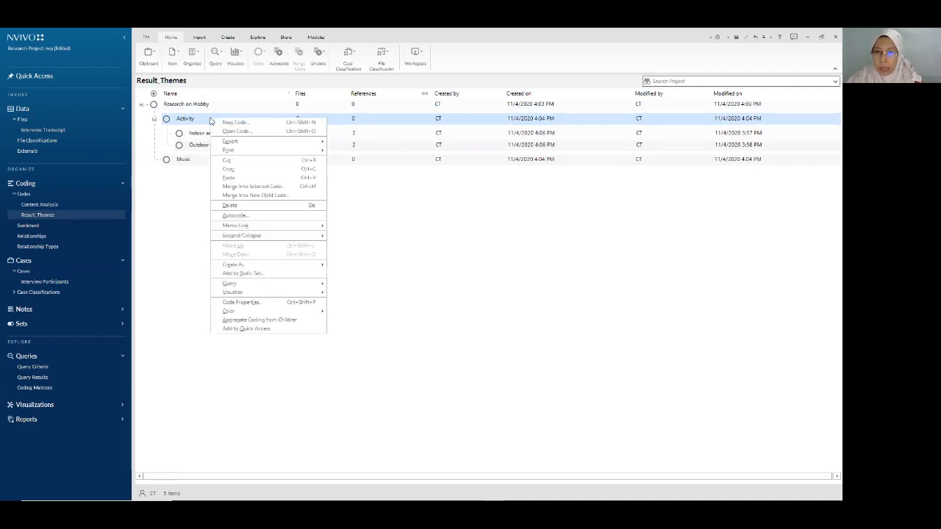
pyautogui.click(267, 321)
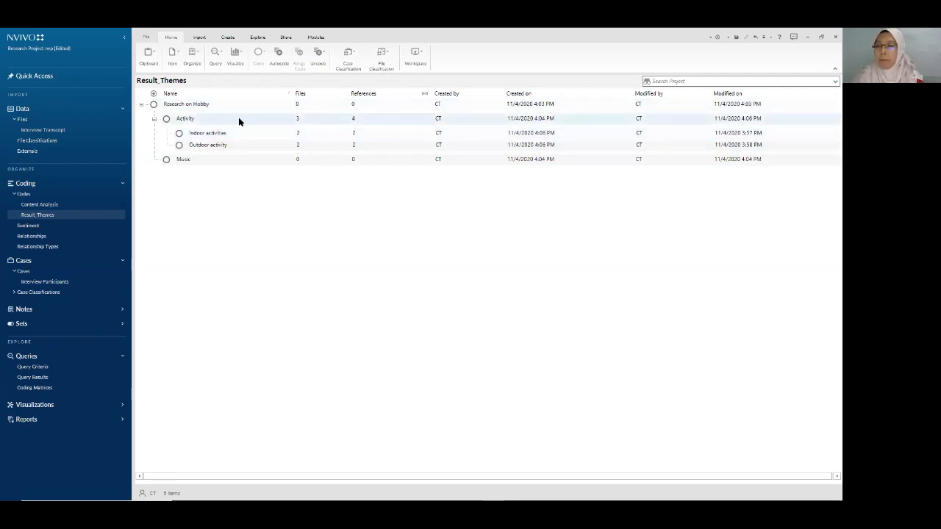
# Copy the Leisure reading and Formal reading codes from the Content Analysis folder
pyautogui.click(40, 204)
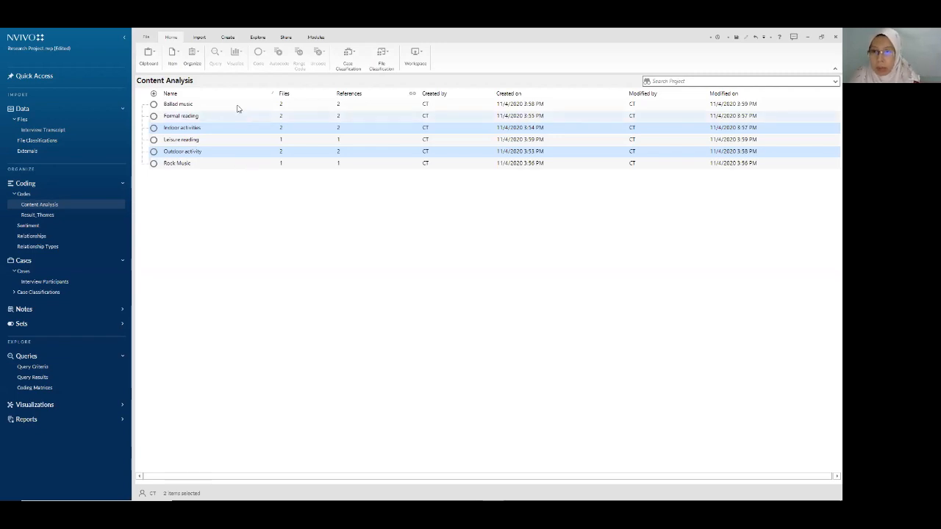
pyautogui.click(190, 140)
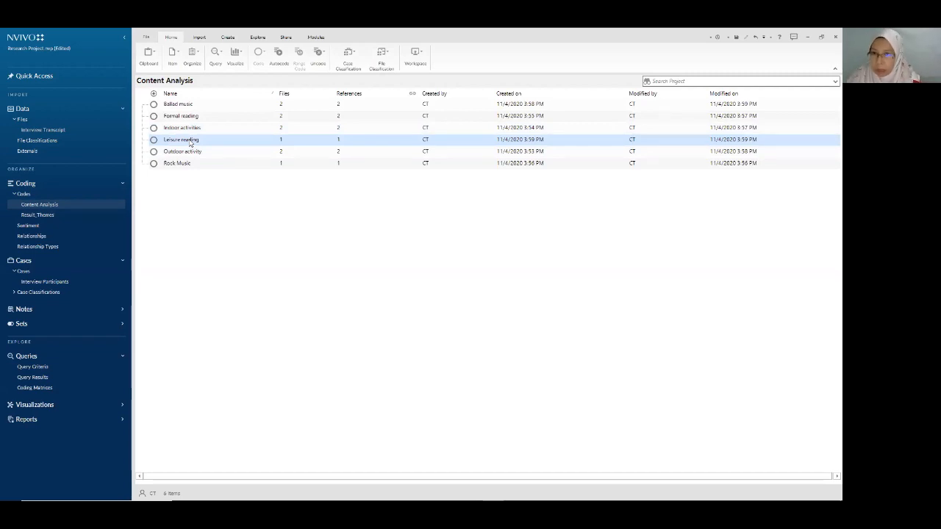
pyautogui.keyDown('ctrl'); pyautogui.click(187, 116); pyautogui.keyUp('ctrl')
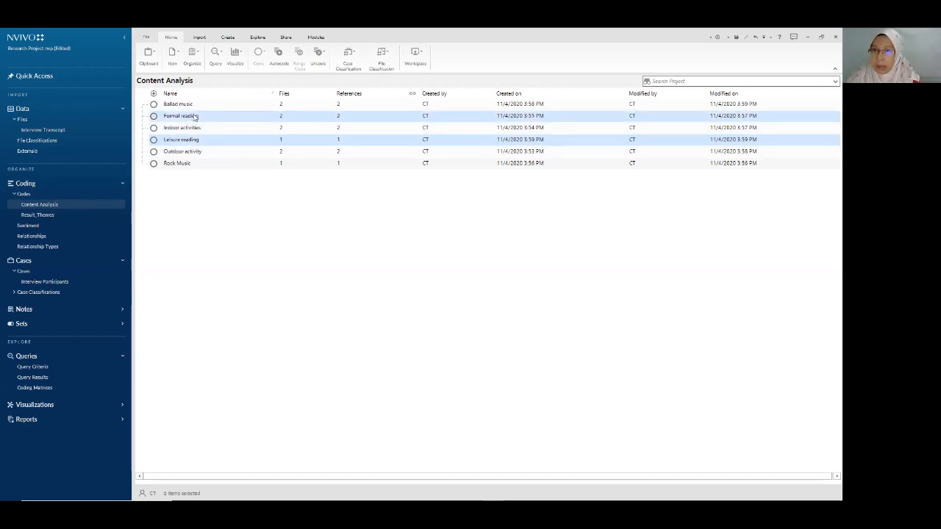
pyautogui.rightClick(195, 116)
pyautogui.click(213, 149)
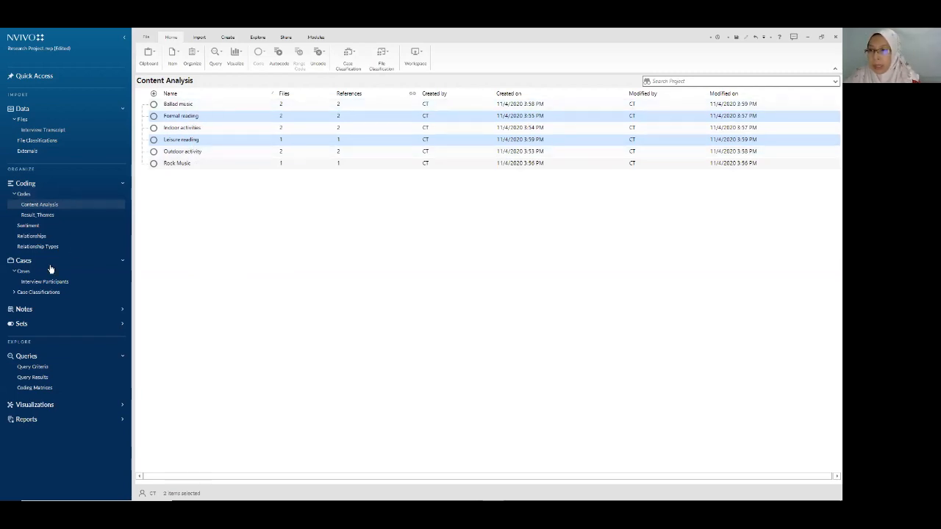
# Paste the copied reading codes under Indoor activities in the Result_Themes folder
pyautogui.click(44, 215)
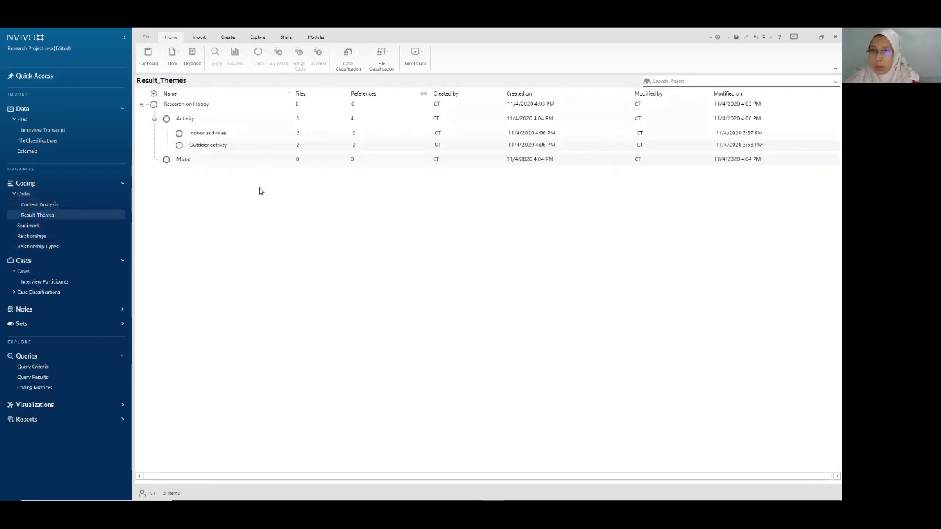
pyautogui.rightClick(211, 135)
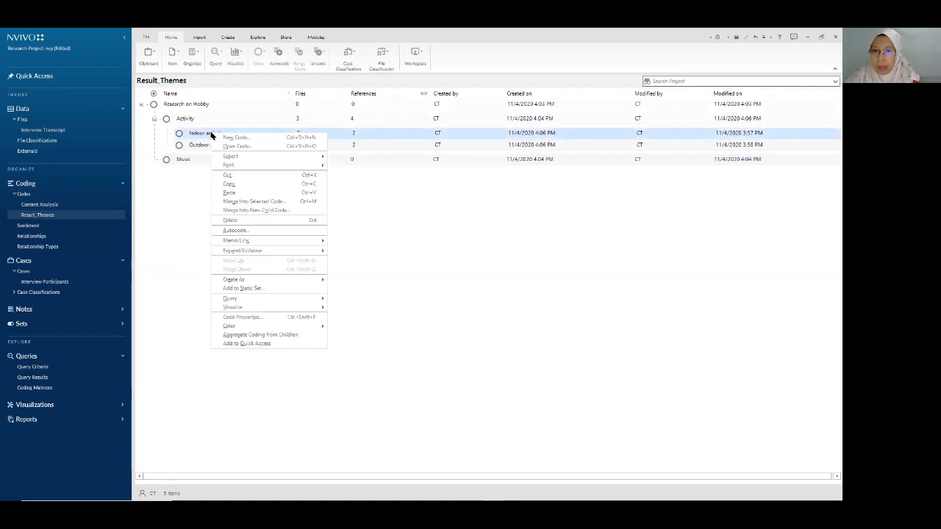
pyautogui.click(230, 195)
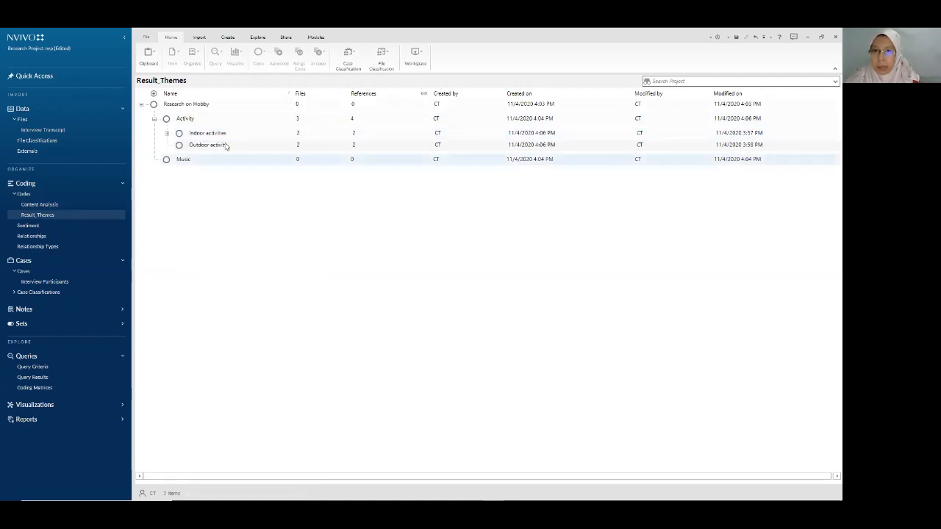
# Aggregate coding from children for Indoor activities, and expand the code to check its child codes before collapsing it again
pyautogui.rightClick(218, 136)
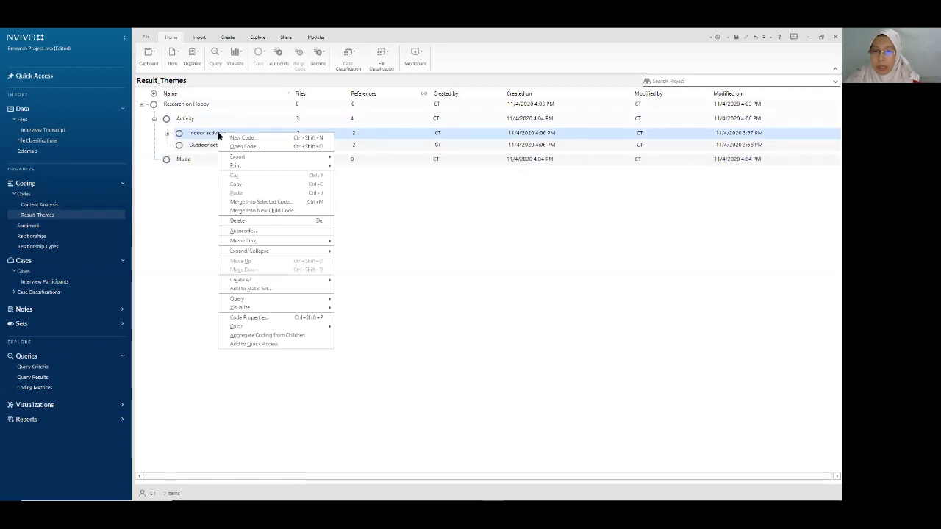
pyautogui.moveTo(252, 332)
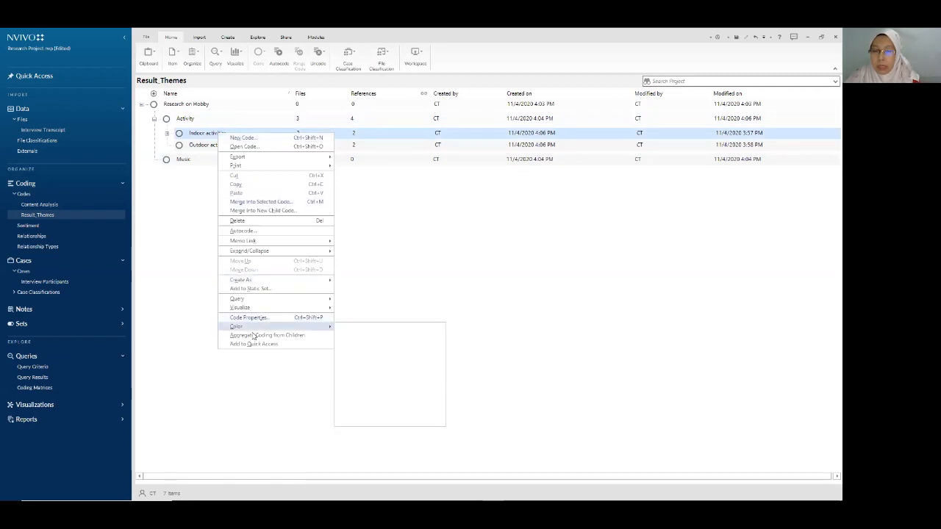
pyautogui.click(254, 335)
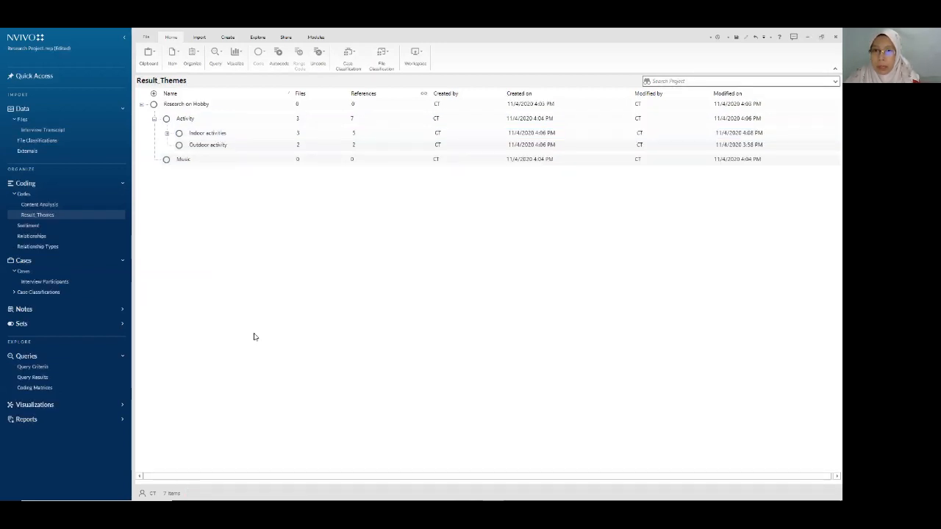
pyautogui.click(166, 133)
pyautogui.click(311, 134)
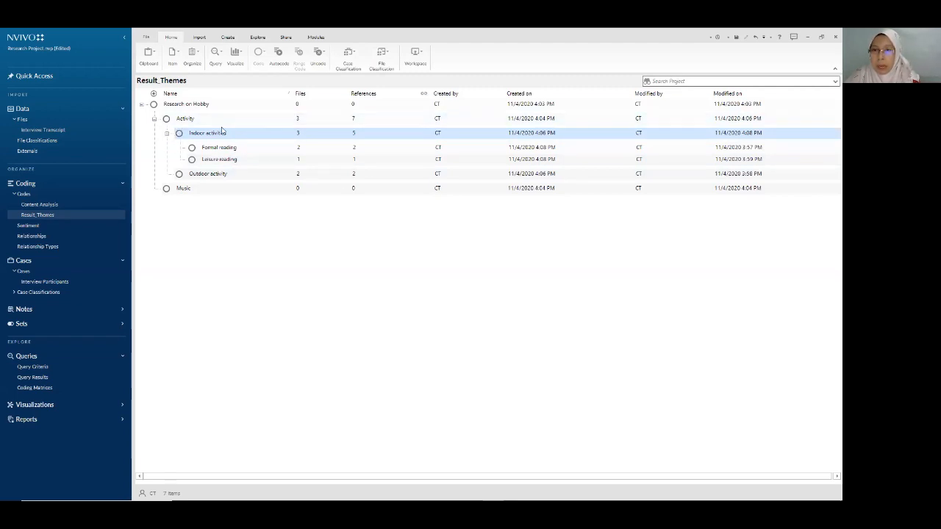
pyautogui.click(167, 134)
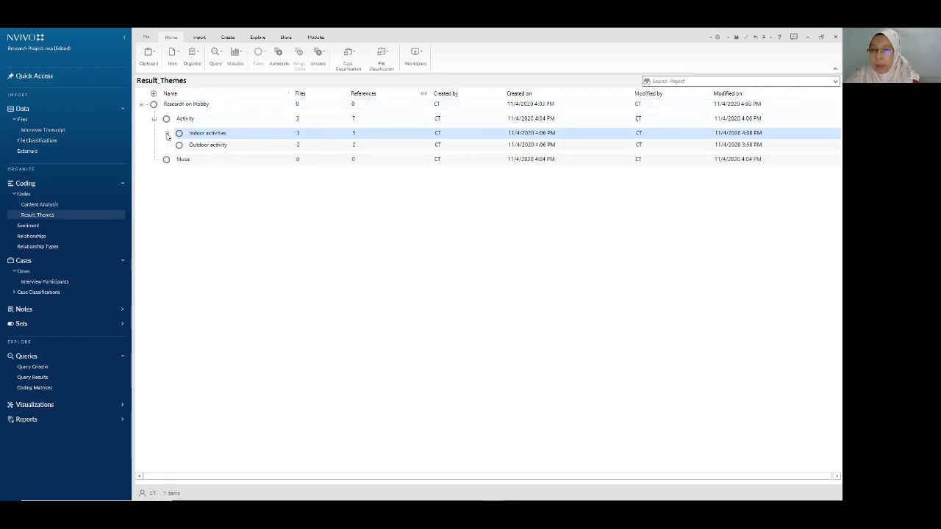
# Copy the Rock Music and Ballad music codes from the Content Analysis folder
pyautogui.click(41, 205)
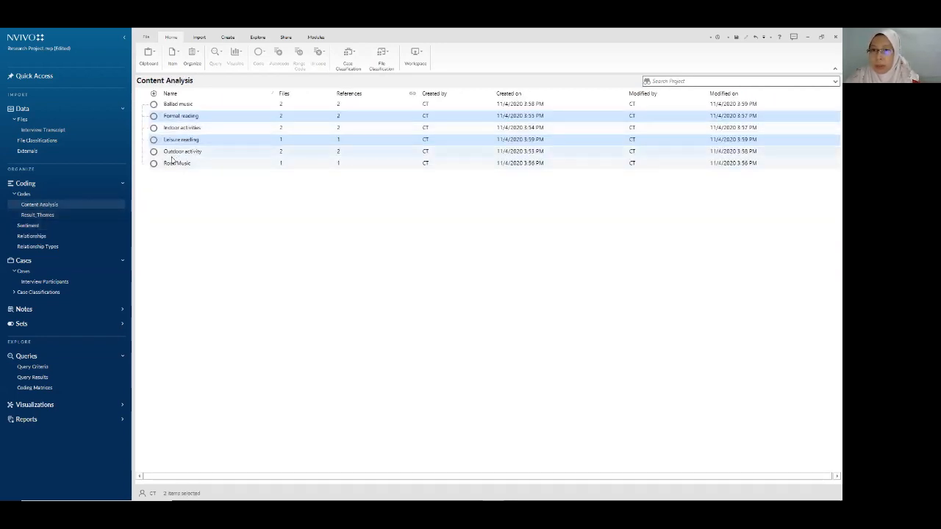
pyautogui.click(173, 162)
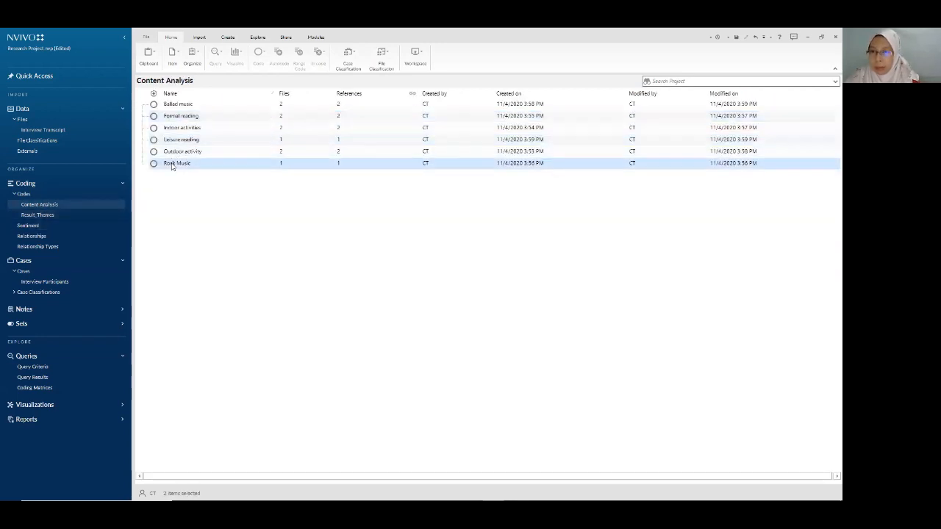
pyautogui.keyDown('ctrl'); pyautogui.click(184, 104); pyautogui.keyUp('ctrl')
pyautogui.rightClick(195, 104)
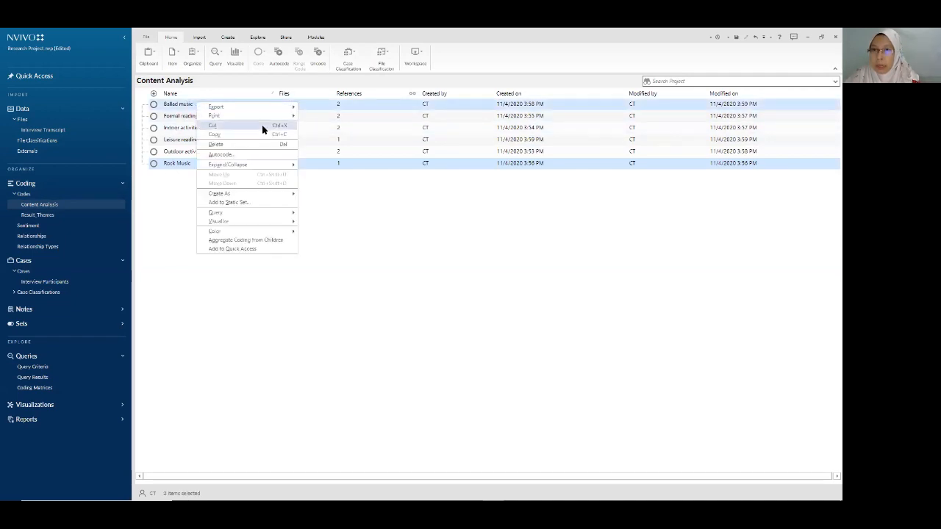
pyautogui.click(231, 135)
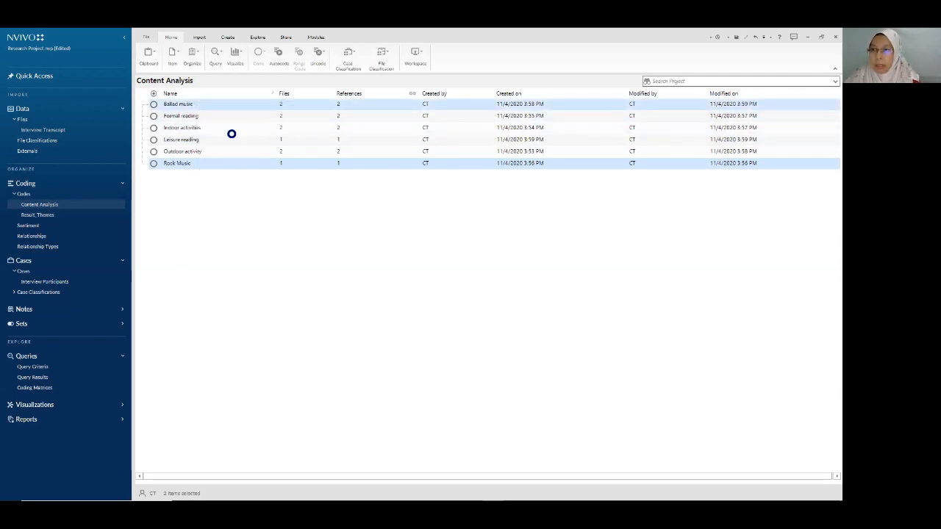
# Paste the copied music codes under the Music code in the Result_Themes folder
pyautogui.click(53, 216)
pyautogui.rightClick(193, 160)
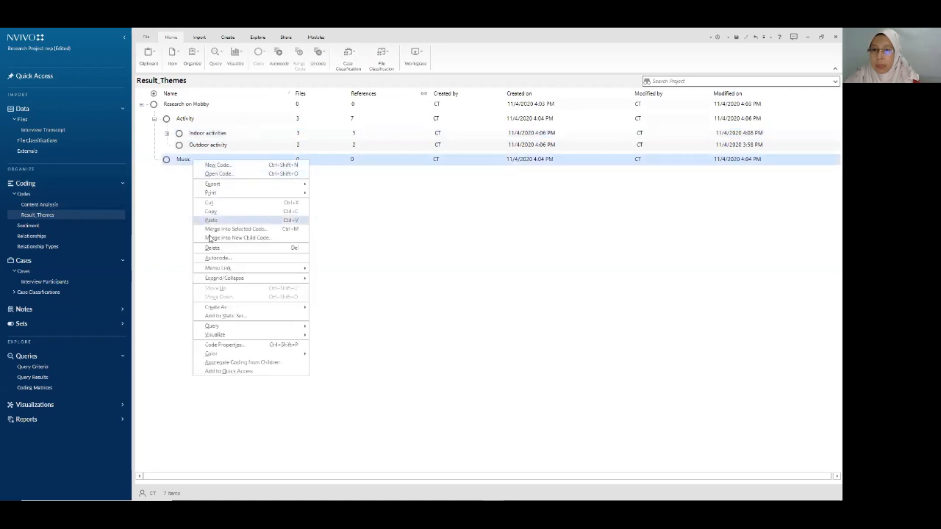
pyautogui.click(211, 222)
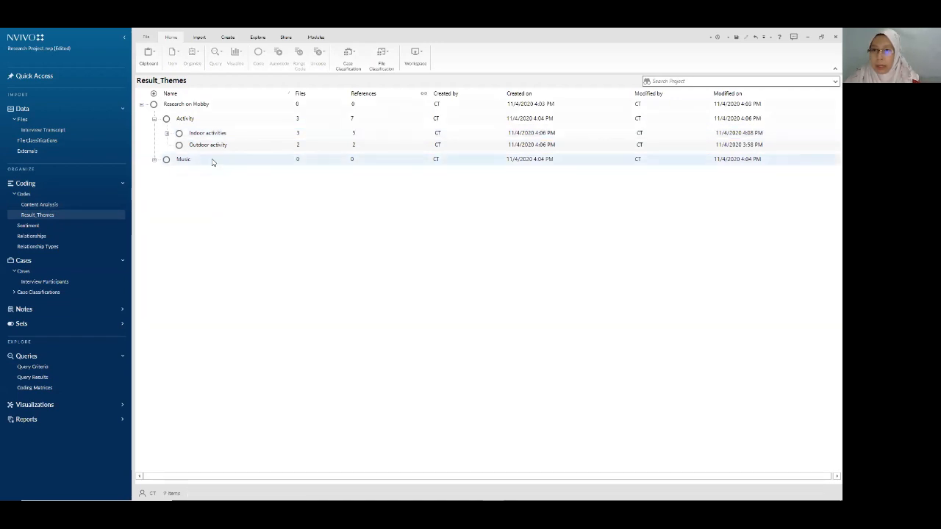
# Turn on aggregation of coding from children for the Music code and expand it to show its child codes
pyautogui.rightClick(212, 161)
pyautogui.click(237, 362)
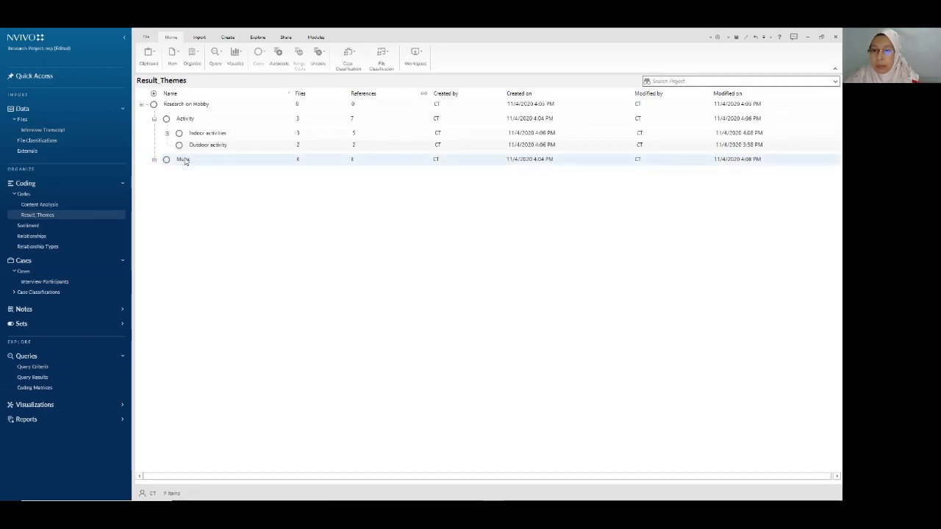
pyautogui.rightClick(185, 160)
pyautogui.press('Escape')
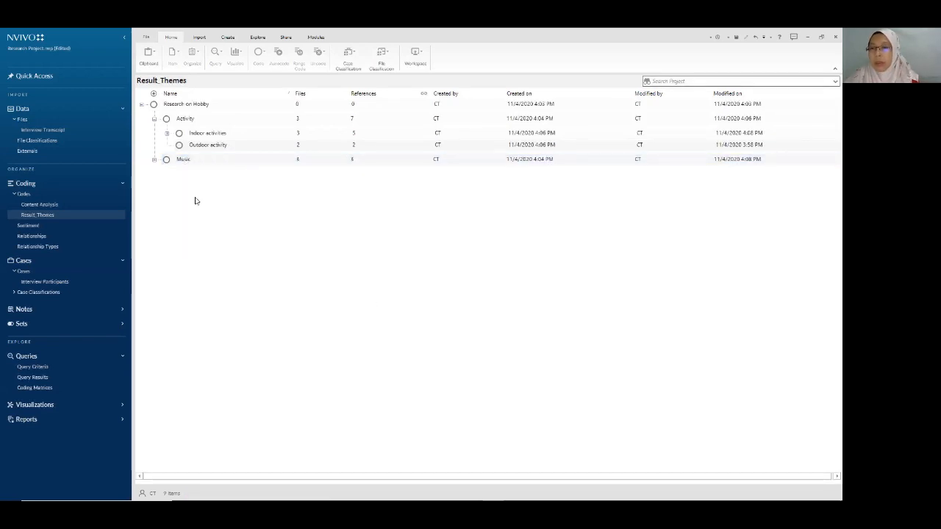
pyautogui.click(154, 159)
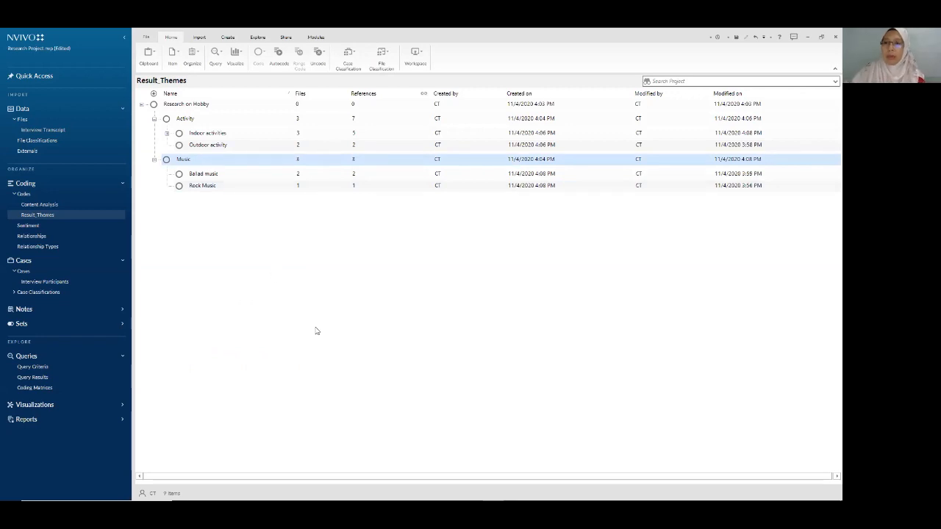
# Expand Indoor activities to show its reading codes and save the project
pyautogui.click(167, 133)
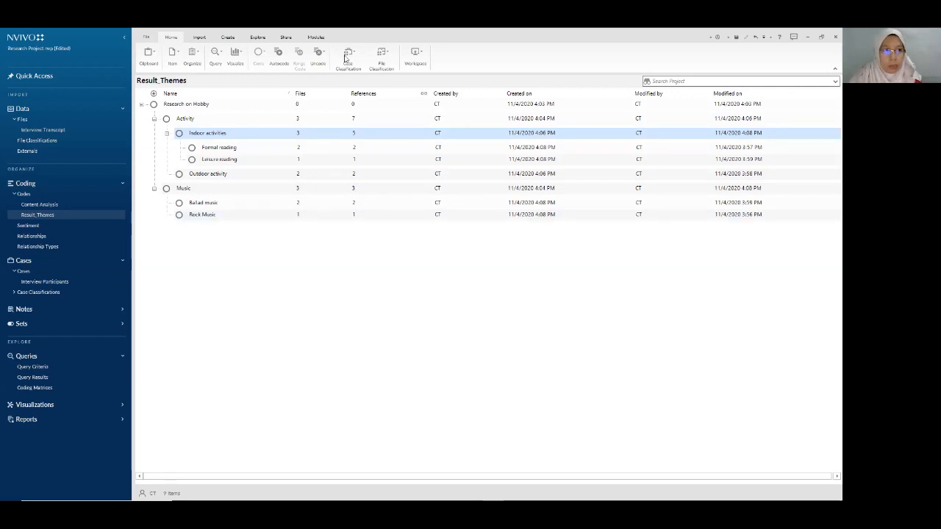
pyautogui.hotkey('ctrl', 's')
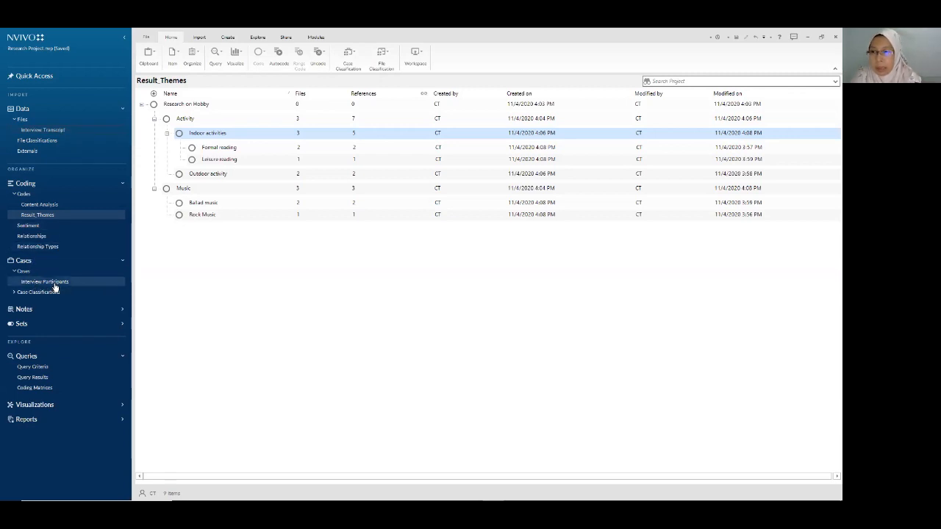
# Review the Interview Participants cases, the Person case classification entry and the Interview Transcript files
pyautogui.click(84, 284)
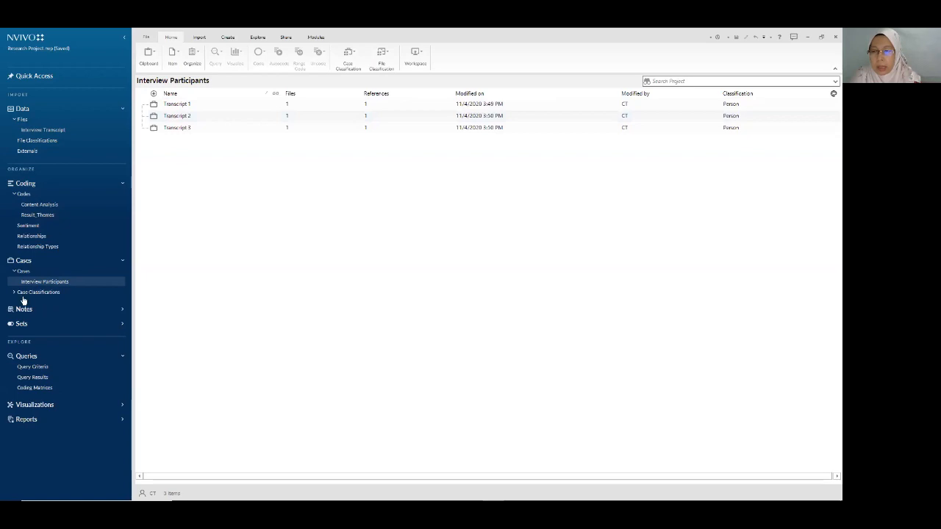
pyautogui.click(71, 292)
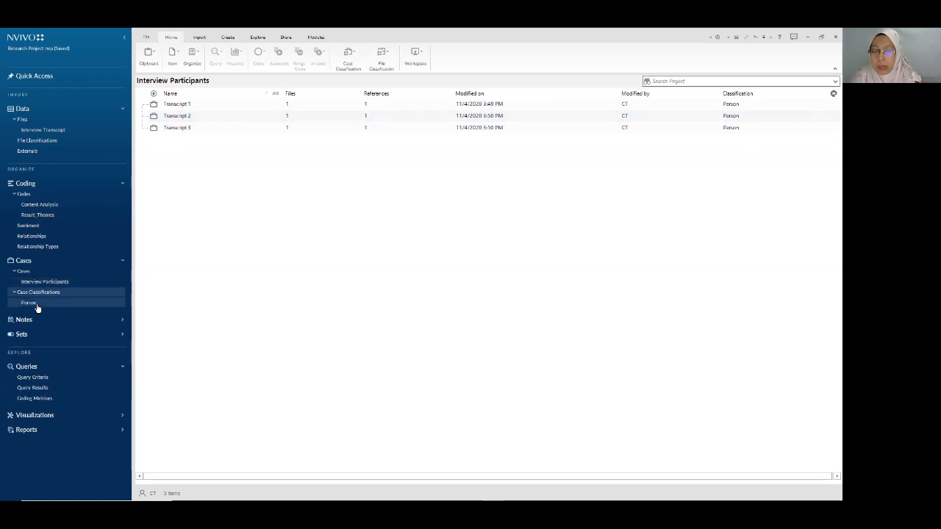
pyautogui.click(55, 131)
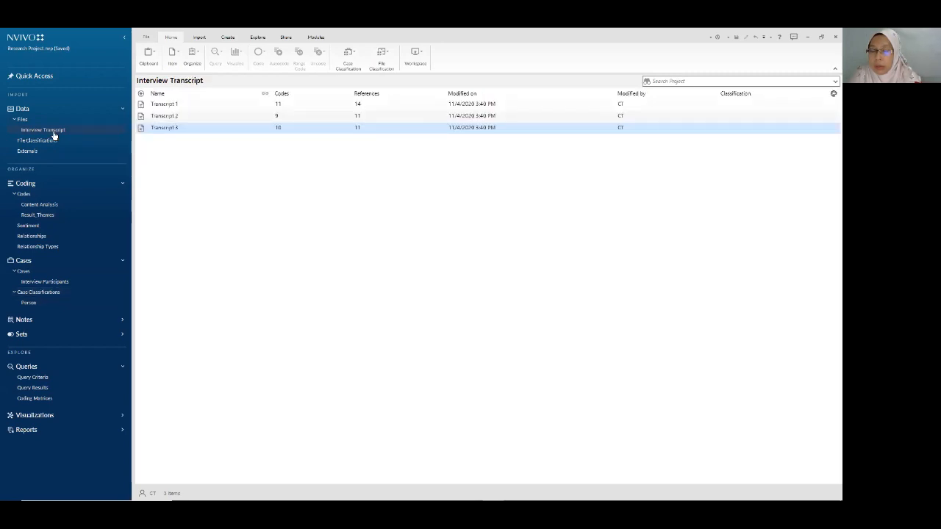
# Start a new framework matrix under Notes and name it "Content Analysis for Hobby activities"
pyautogui.click(122, 320)
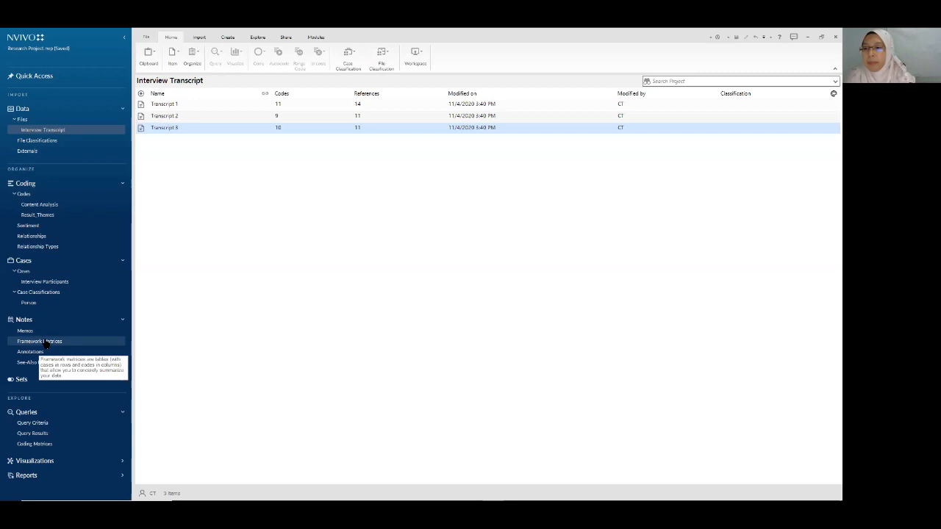
pyautogui.click(46, 343)
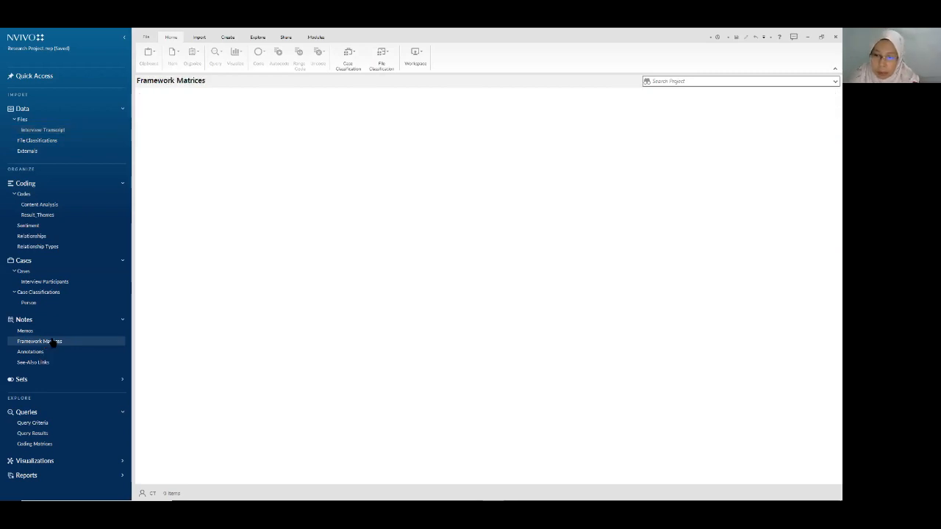
pyautogui.rightClick(53, 342)
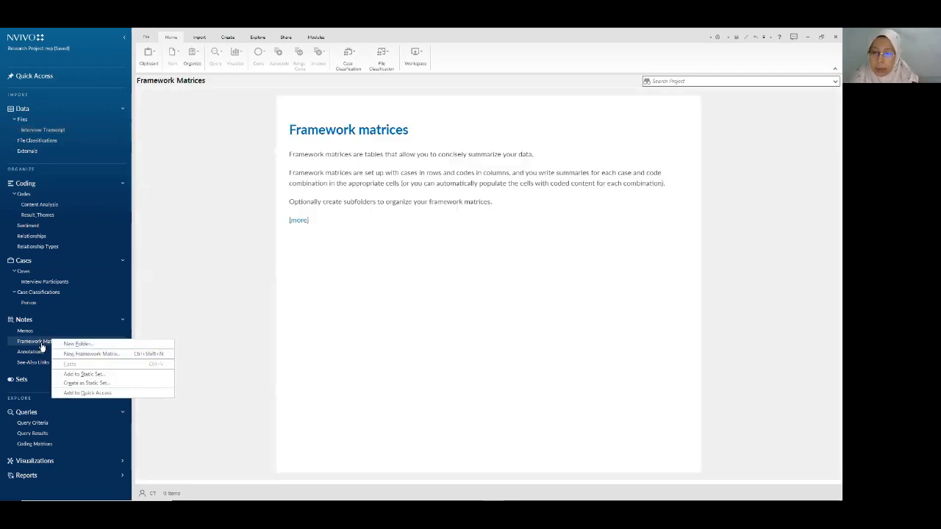
pyautogui.click(471, 478)
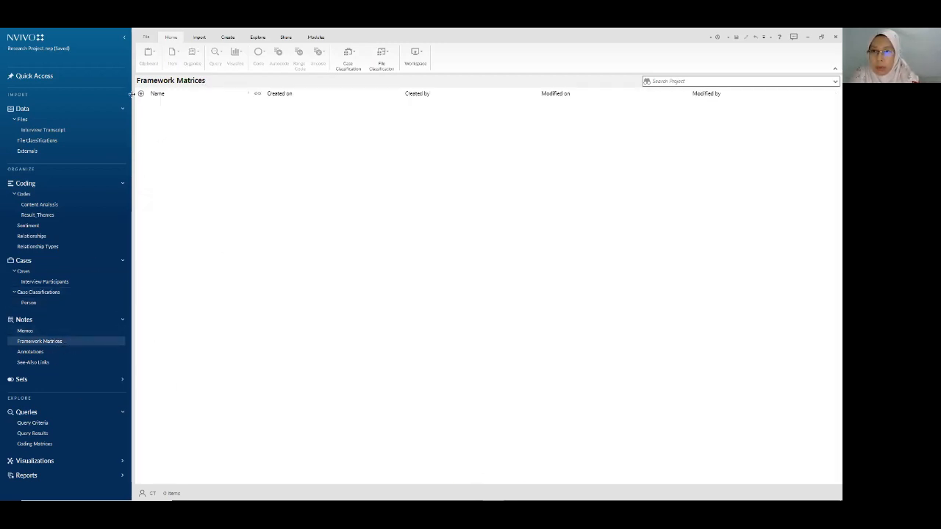
pyautogui.rightClick(231, 111)
pyautogui.click(305, 113)
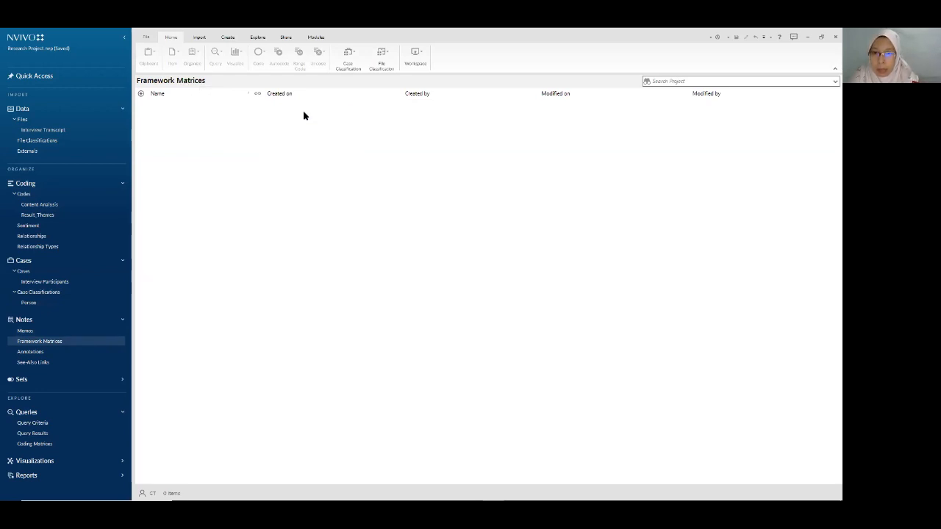
pyautogui.write('Crntent Analysis')
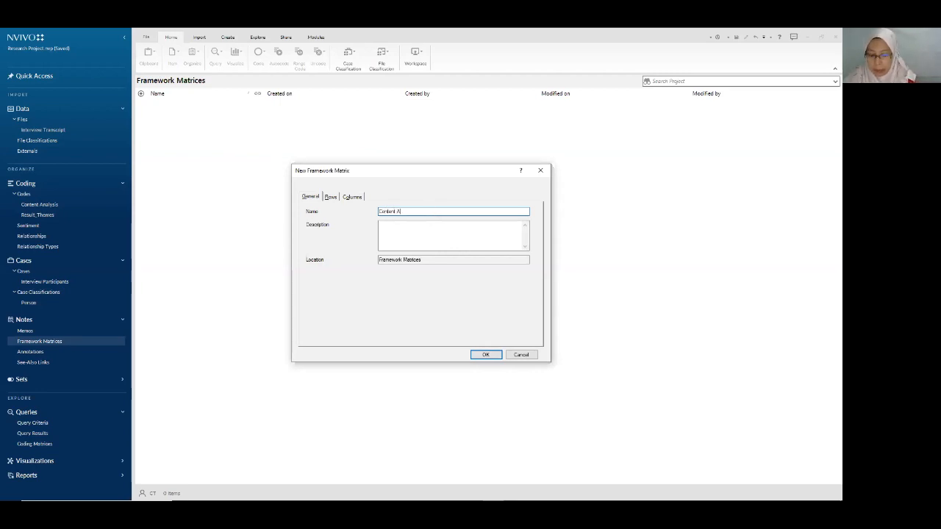
pyautogui.write(' for Hobby ac')
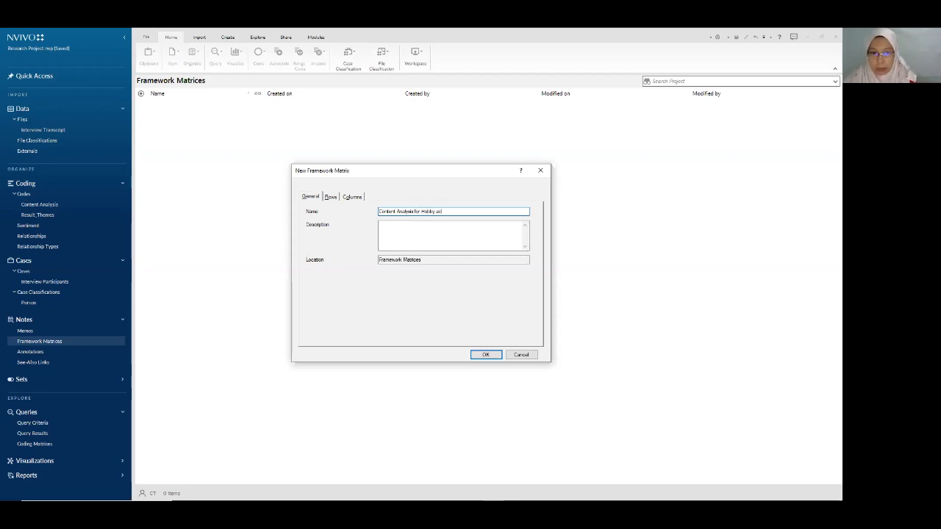
pyautogui.write('tivities')
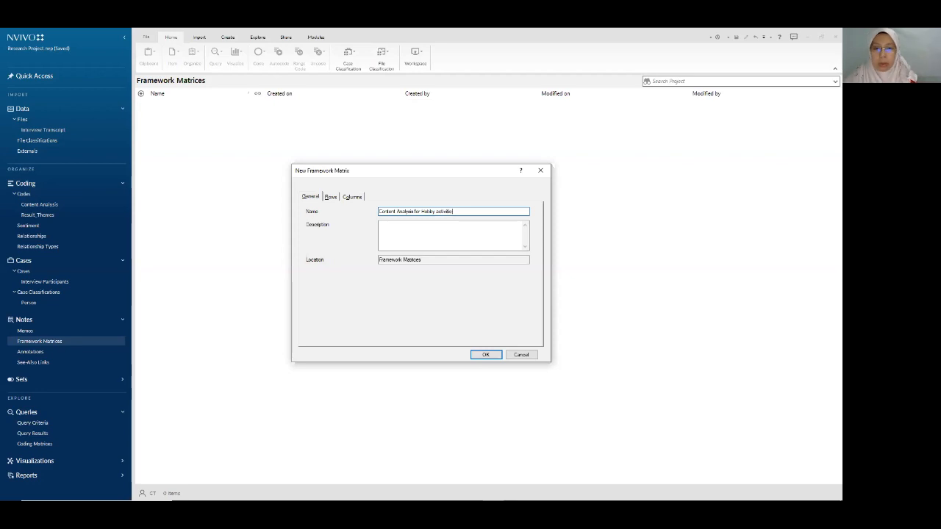
# Set the matrix rows to the Transcript 1, Transcript 2 and Transcript 3 cases from Interview Participants
pyautogui.click(331, 199)
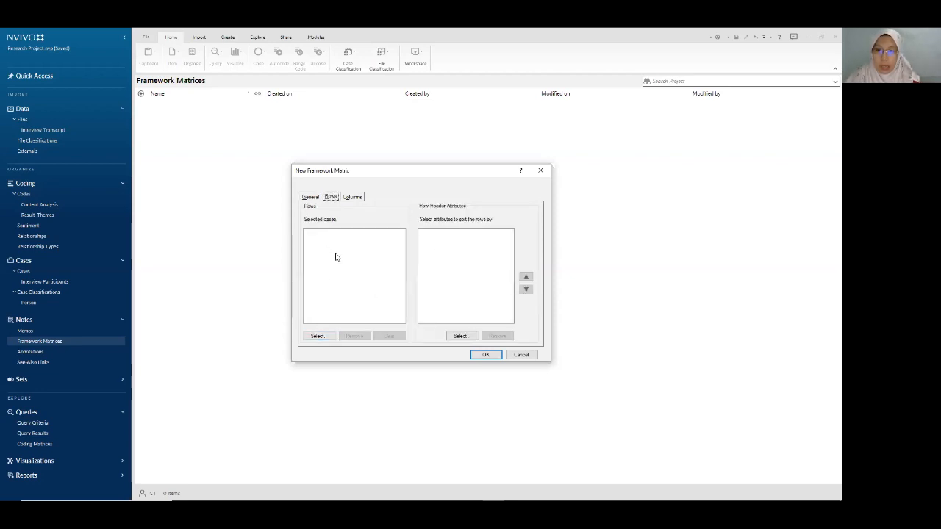
pyautogui.click(318, 337)
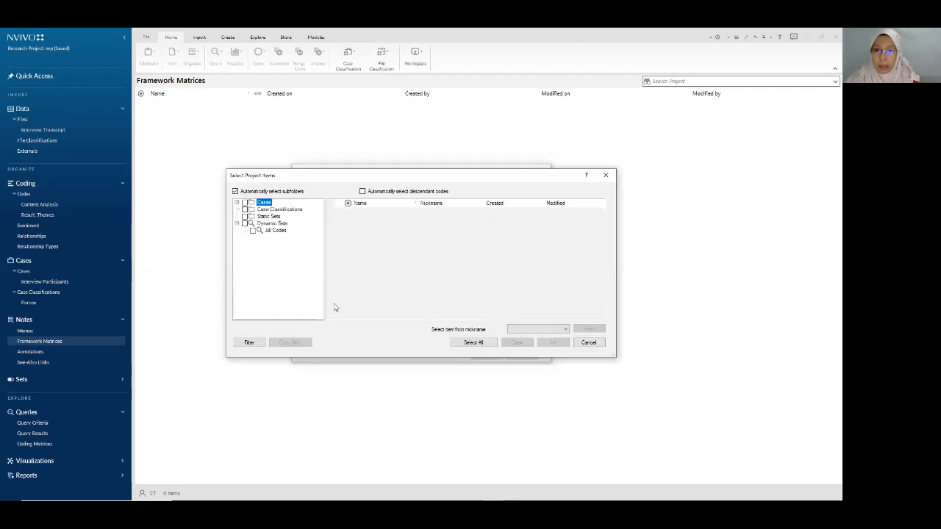
pyautogui.click(237, 203)
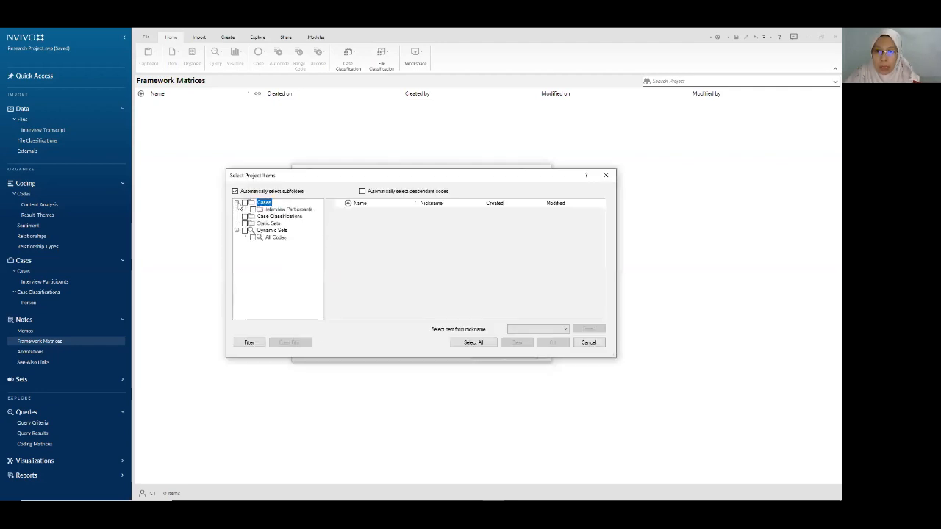
pyautogui.click(305, 210)
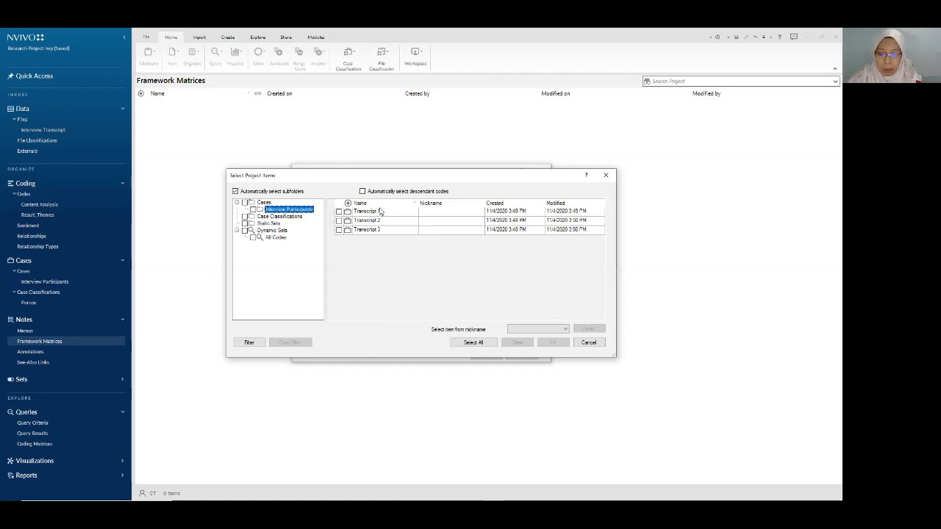
pyautogui.click(339, 211)
pyautogui.click(339, 230)
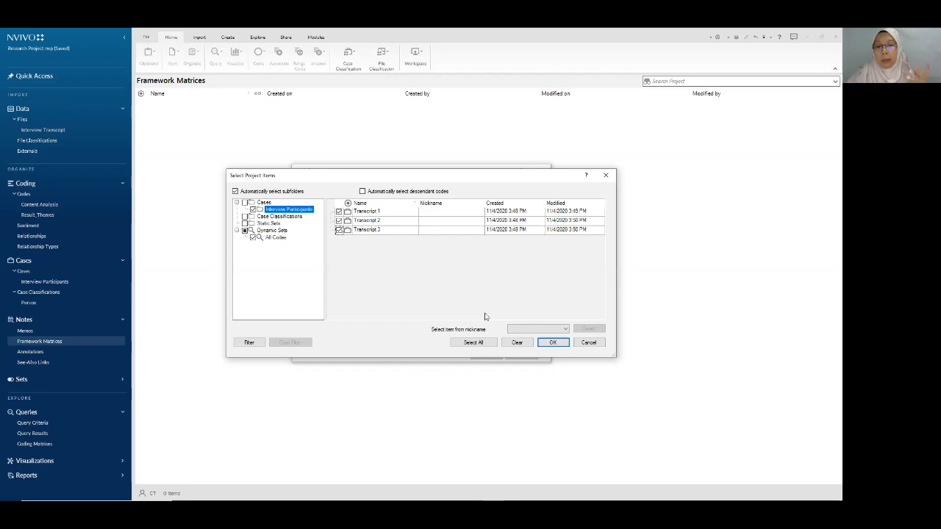
pyautogui.click(553, 343)
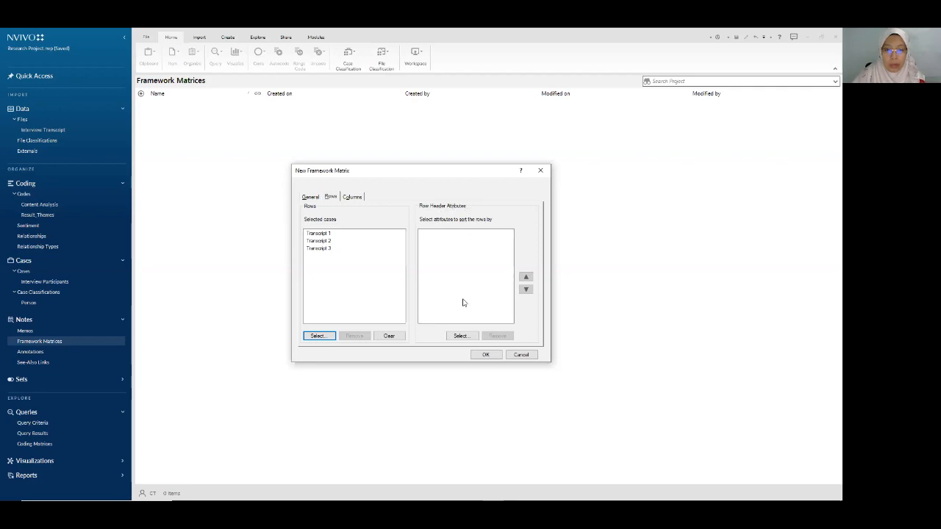
# Add the Person classification's Gender attribute as the row header attribute for sorting the rows
pyautogui.click(460, 337)
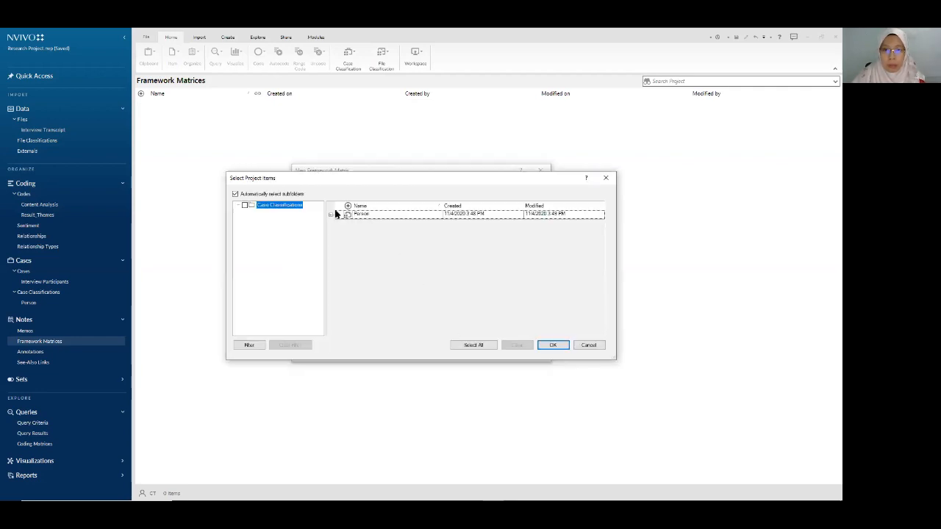
pyautogui.click(331, 215)
pyautogui.click(347, 234)
pyautogui.click(347, 244)
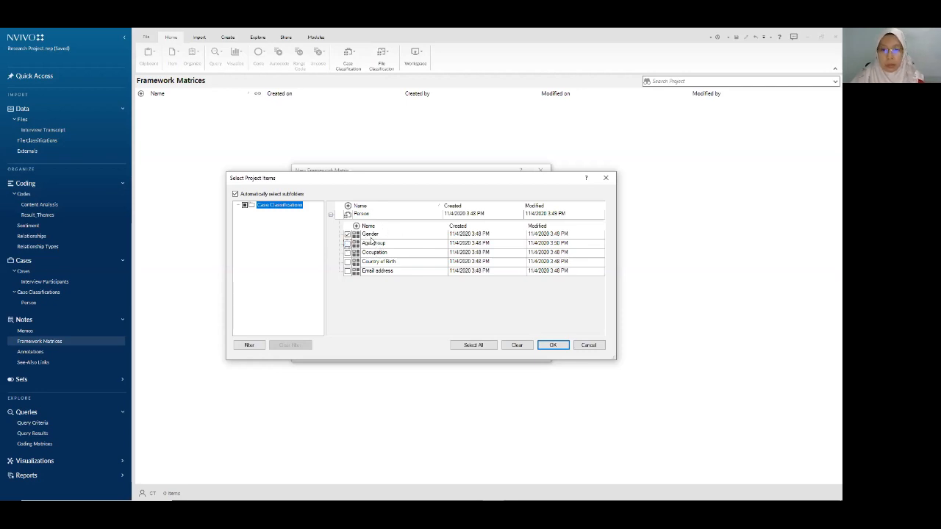
pyautogui.click(552, 345)
# Open the code selection for the matrix columns and compare the codes in the Content Analysis and Result_Themes folders
pyautogui.click(356, 199)
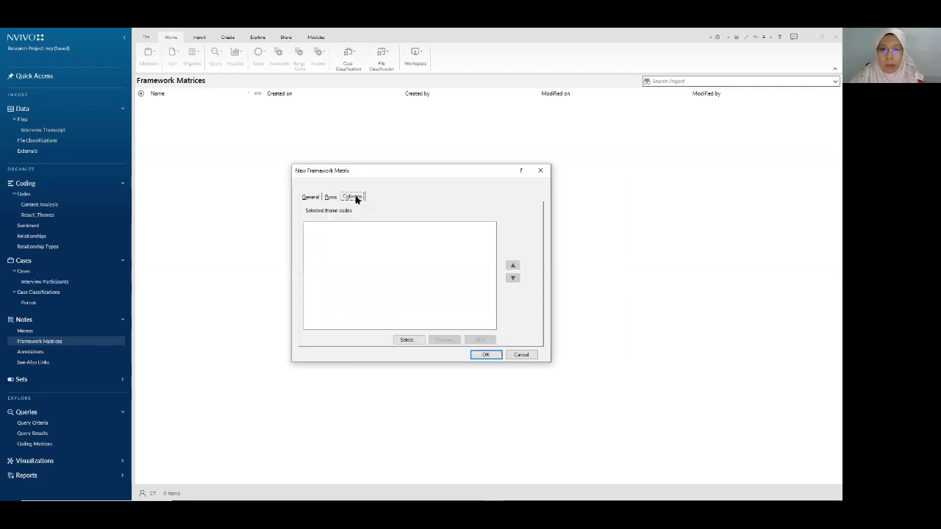
pyautogui.click(407, 340)
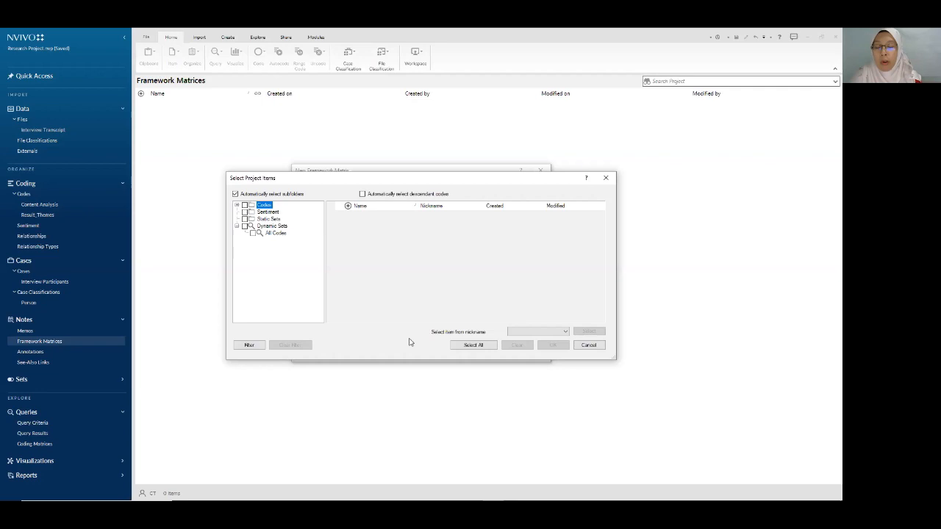
pyautogui.click(237, 205)
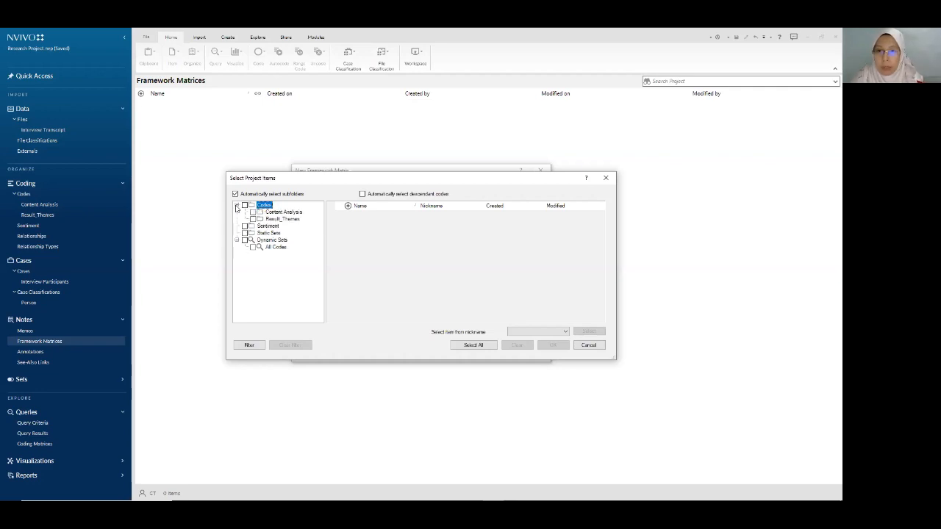
pyautogui.click(283, 212)
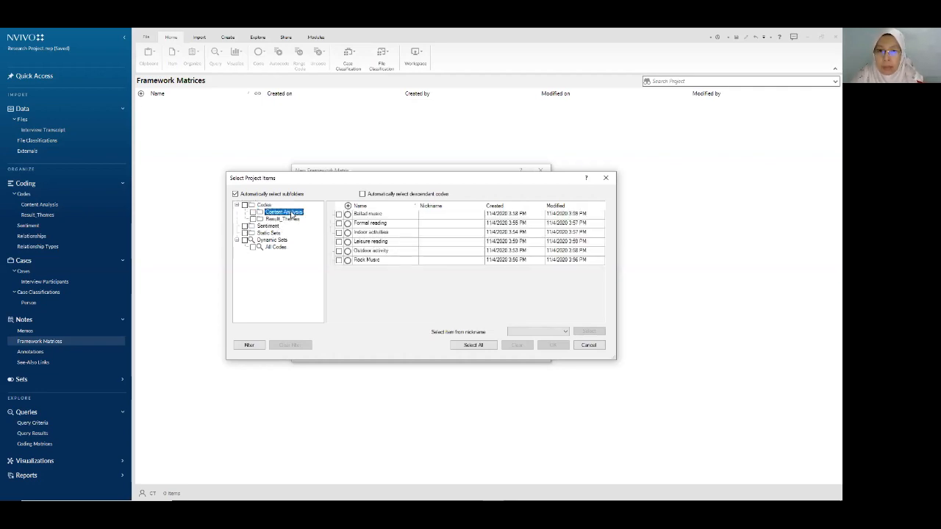
pyautogui.click(287, 219)
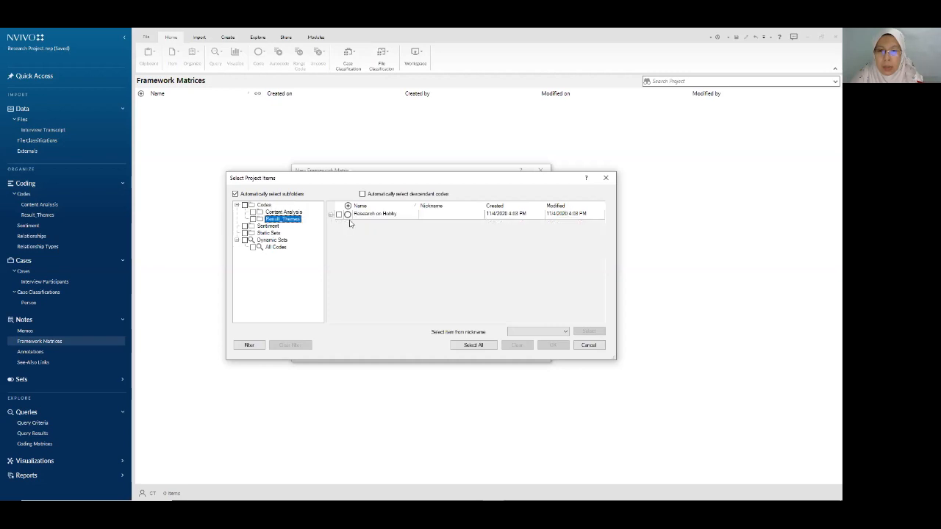
pyautogui.click(330, 215)
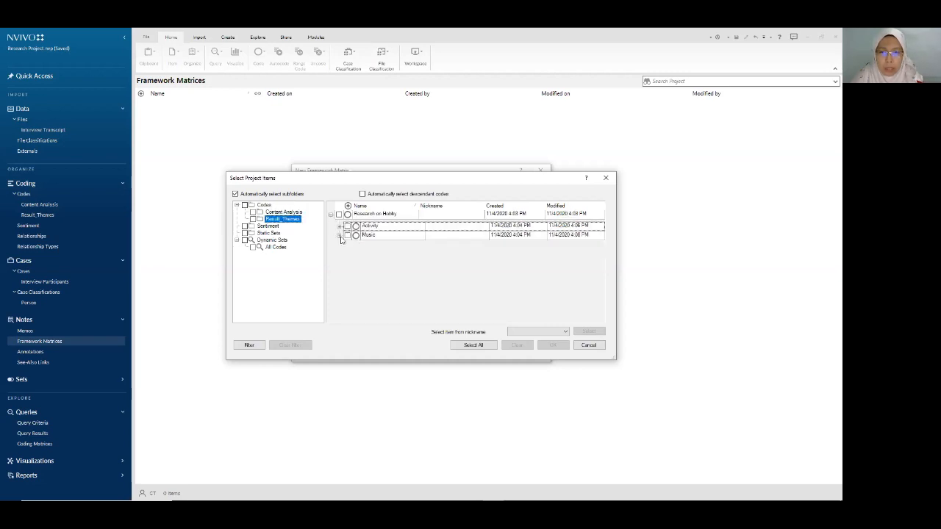
pyautogui.click(338, 235)
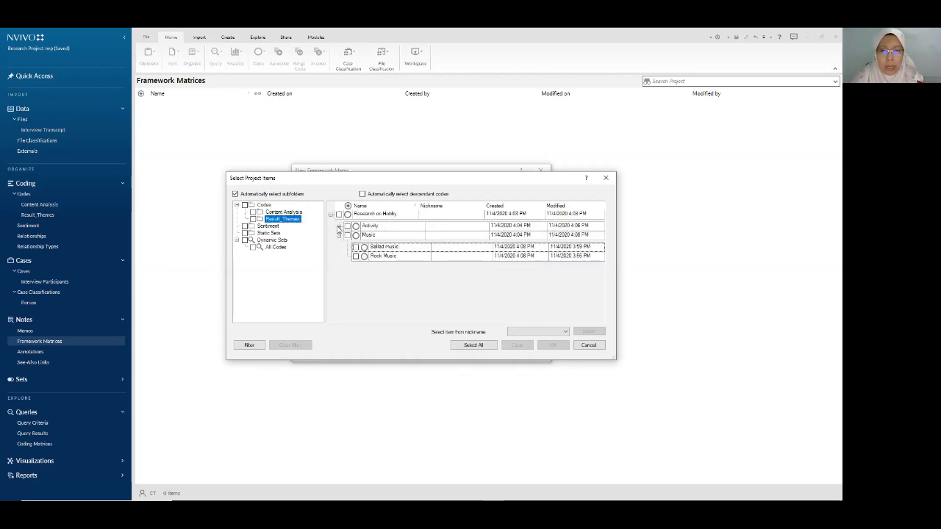
pyautogui.click(339, 226)
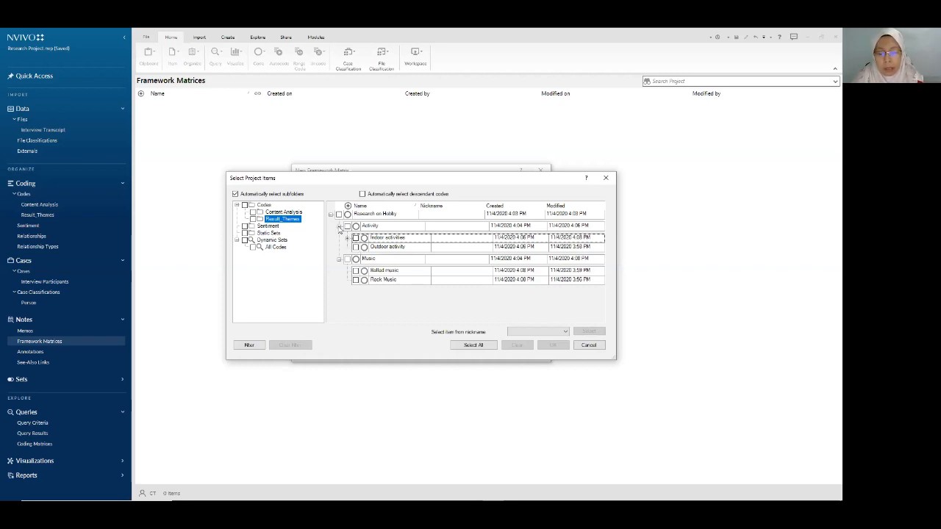
# Set the matrix columns to Formal reading, Indoor activities, Leisure reading and Outdoor activity from the Content Analysis folder
pyautogui.click(285, 212)
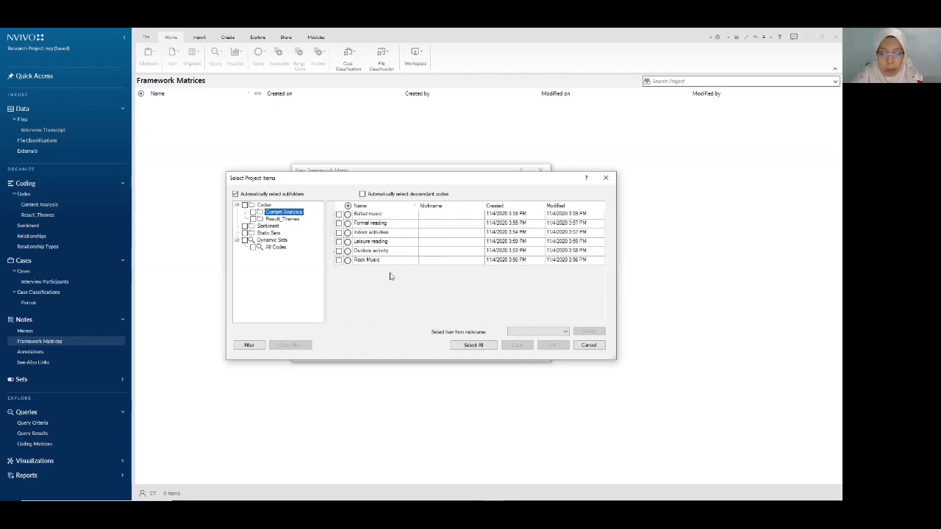
pyautogui.click(339, 251)
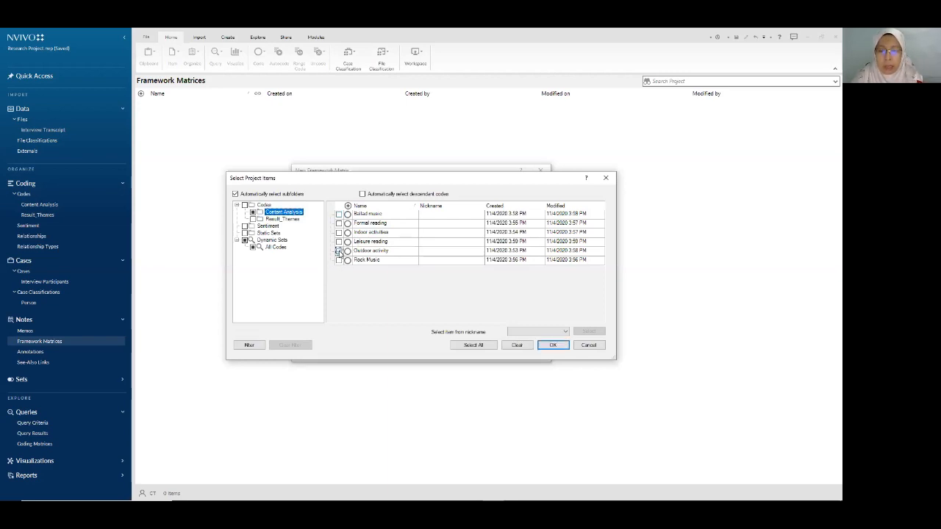
pyautogui.click(339, 232)
pyautogui.click(339, 223)
pyautogui.click(339, 241)
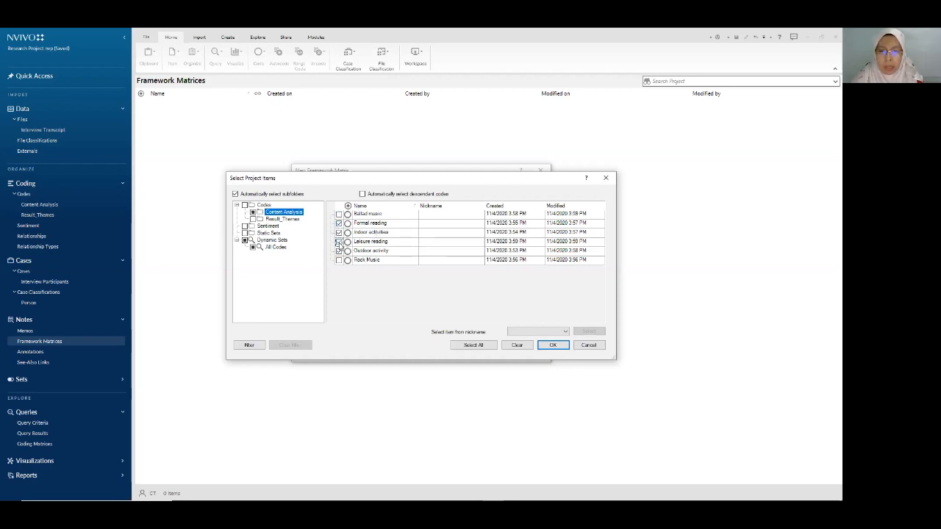
pyautogui.click(553, 346)
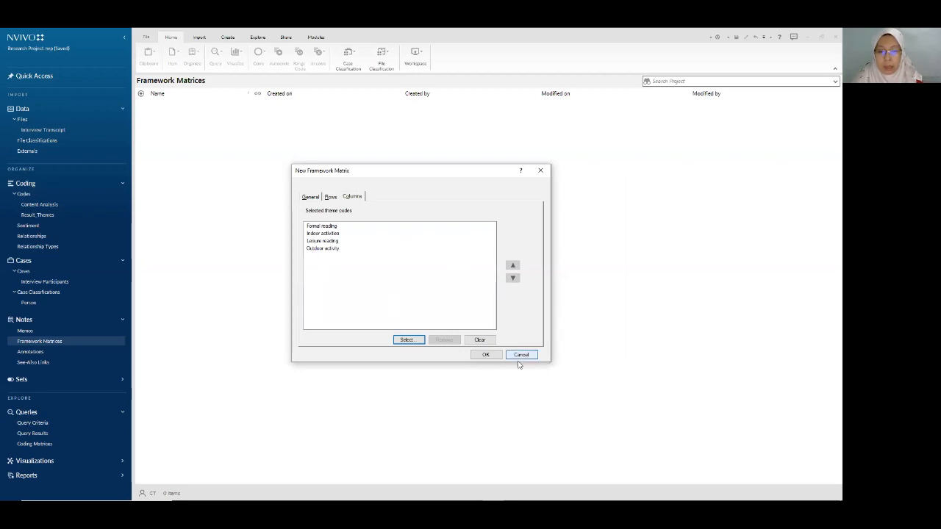
# Create the framework matrix and place the cursor in the Formal reading cell for Transcript 1
pyautogui.click(482, 356)
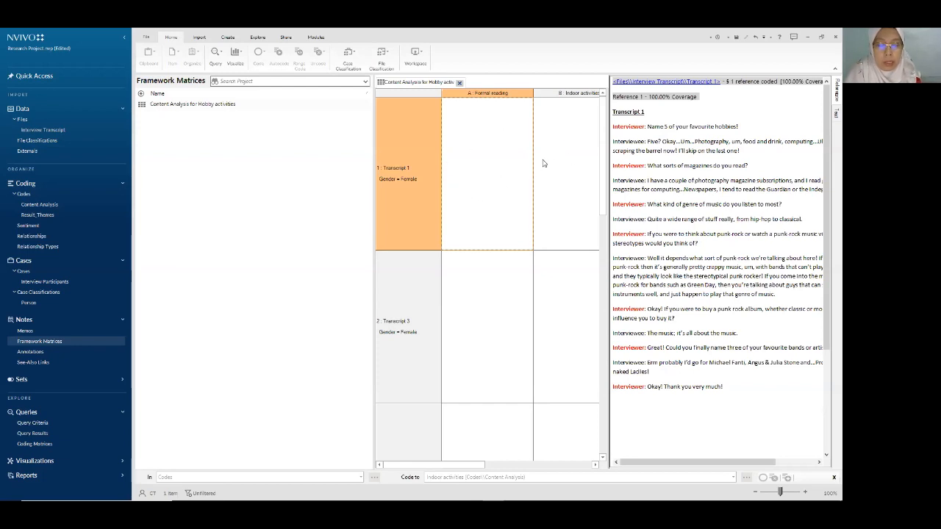
pyautogui.click(470, 119)
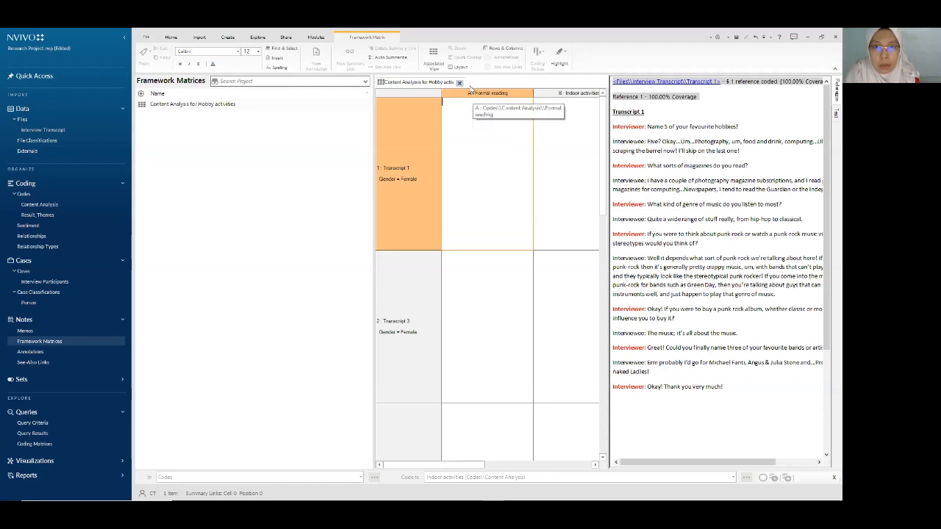
# Auto-summarize the framework matrix cells and export the matrix to the Desktop as the MS Excel (*.xlsx) file Content Analysis for Hobby activities
pyautogui.click(393, 59)
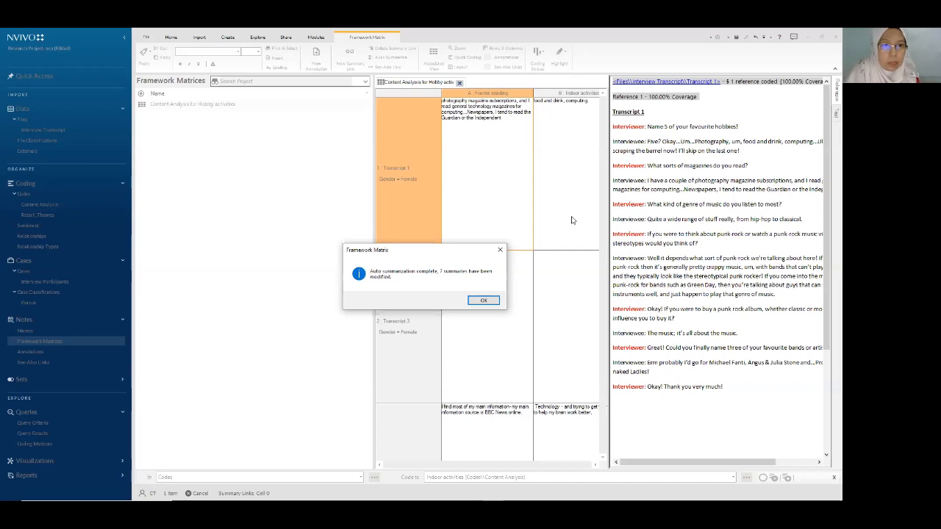
pyautogui.click(483, 301)
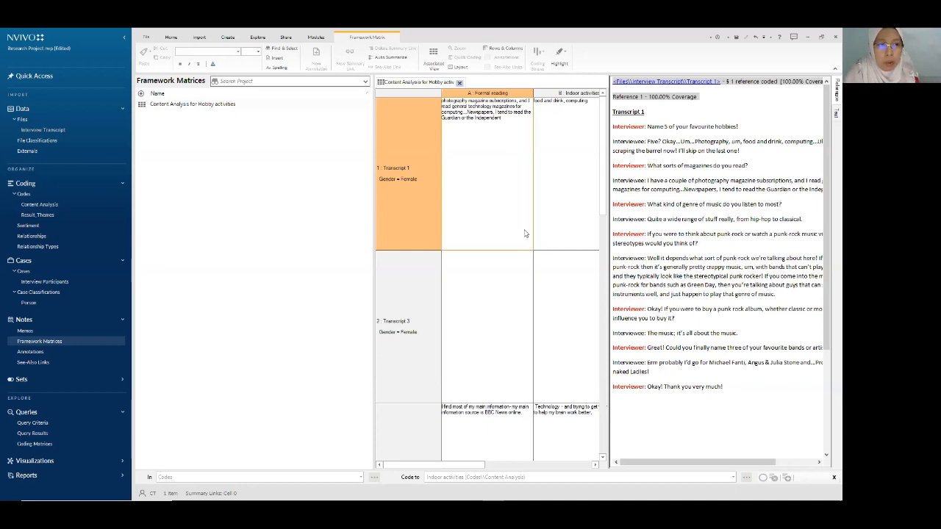
pyautogui.rightClick(492, 162)
pyautogui.click(526, 168)
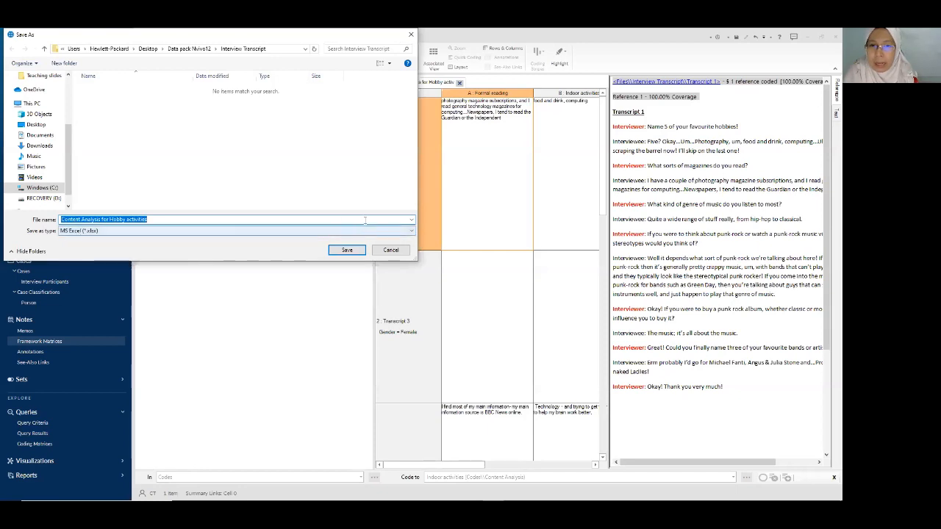
pyautogui.click(412, 232)
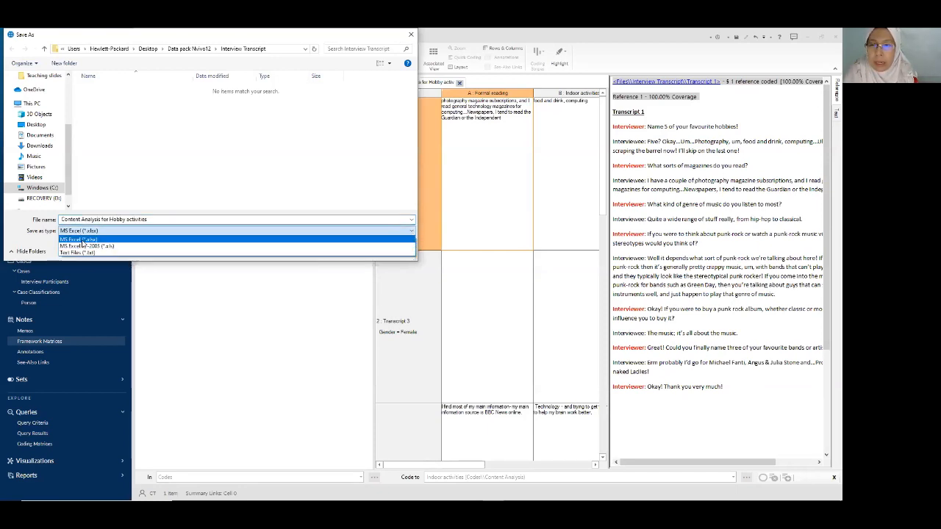
pyautogui.click(77, 240)
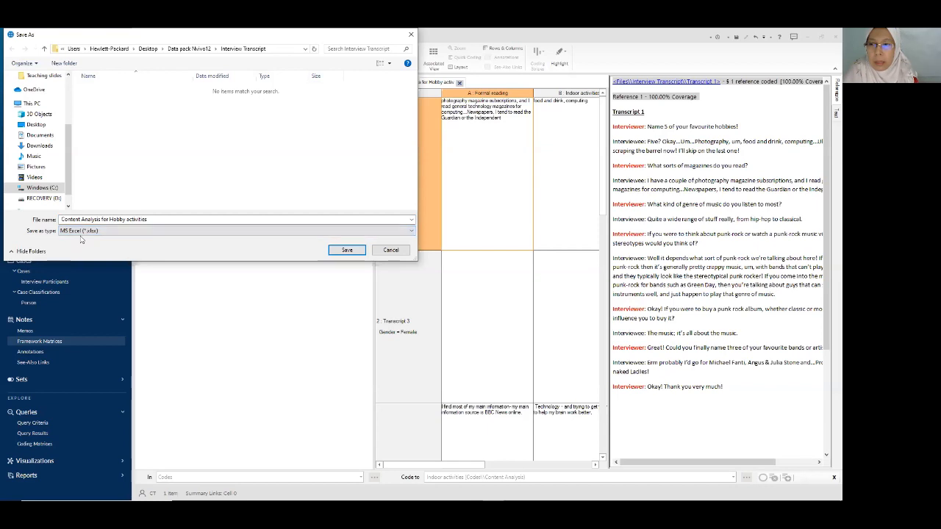
pyautogui.click(35, 125)
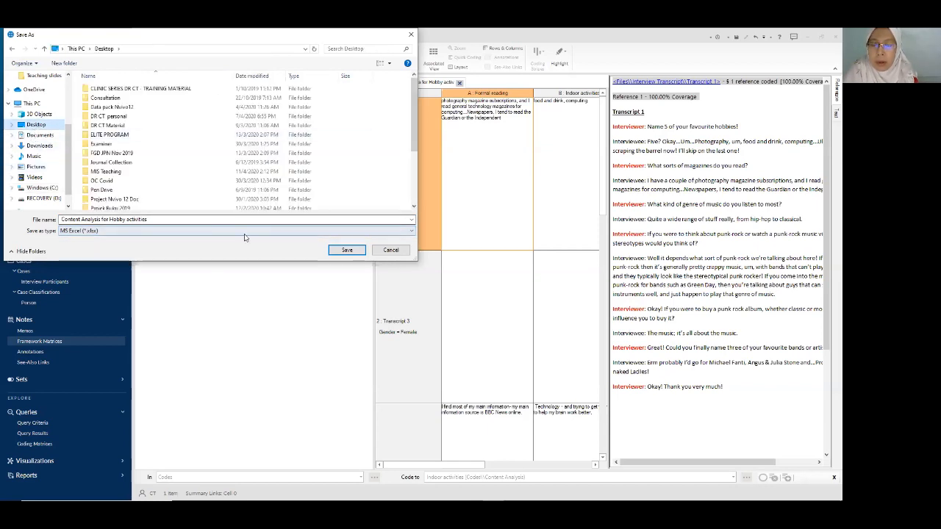
pyautogui.click(347, 250)
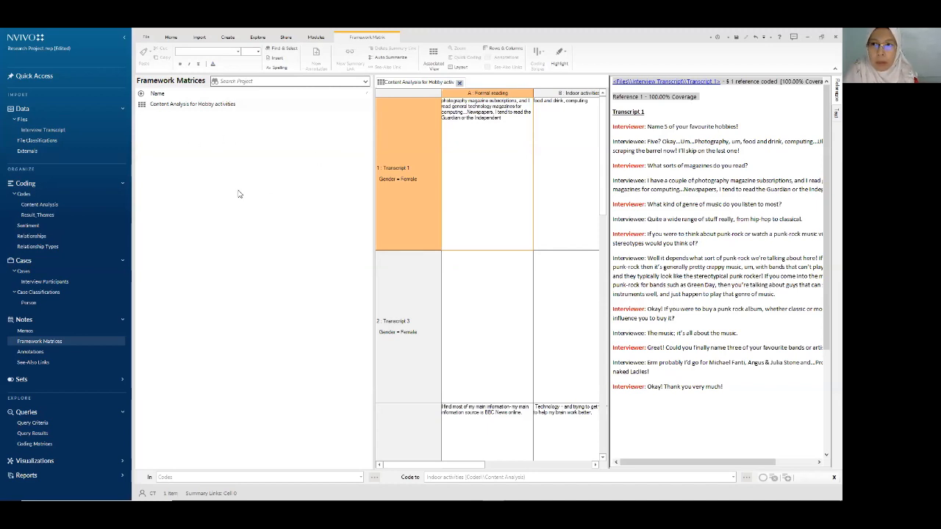
# Switch to the desktop, move the exported Content Analysis for Hobby activities file to an empty area beside the PowerPoint file, and open it in Excel
pyautogui.click(736, 38)
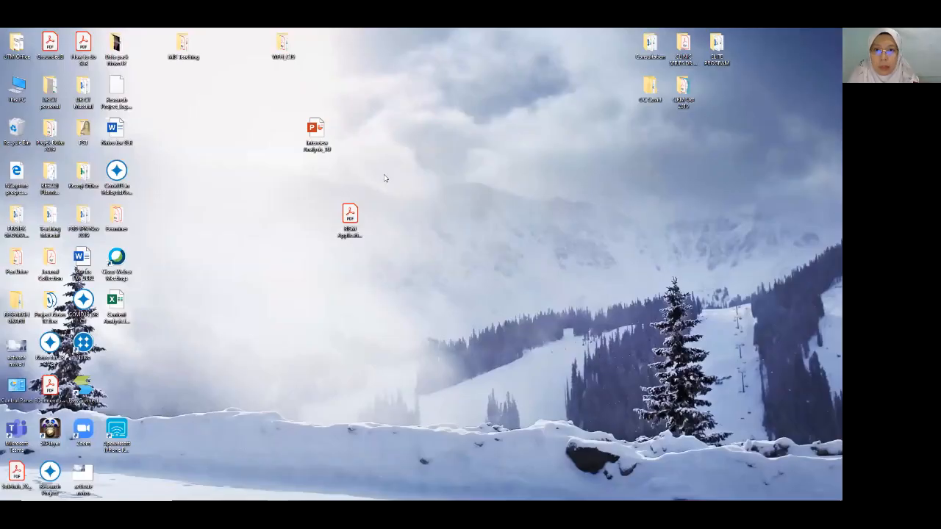
pyautogui.moveTo(114, 310); pyautogui.dragTo(414, 142)
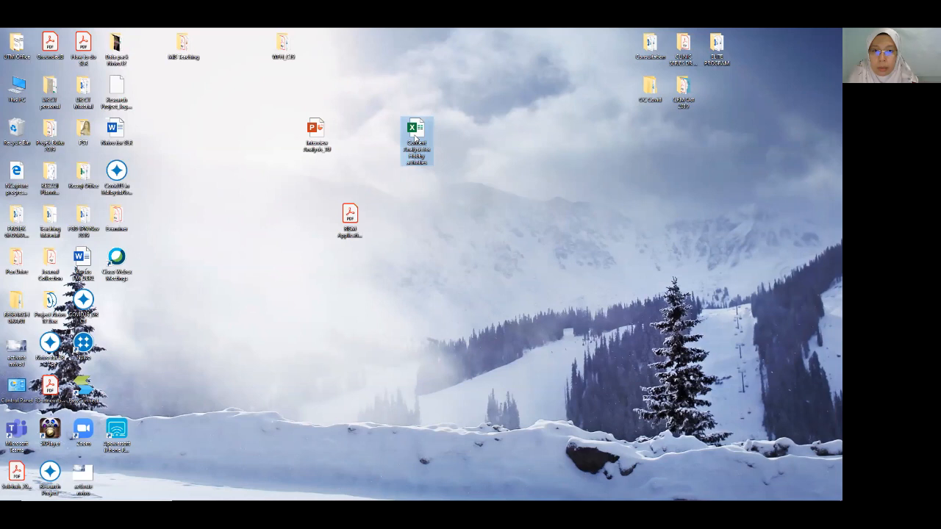
pyautogui.doubleClick(417, 139)
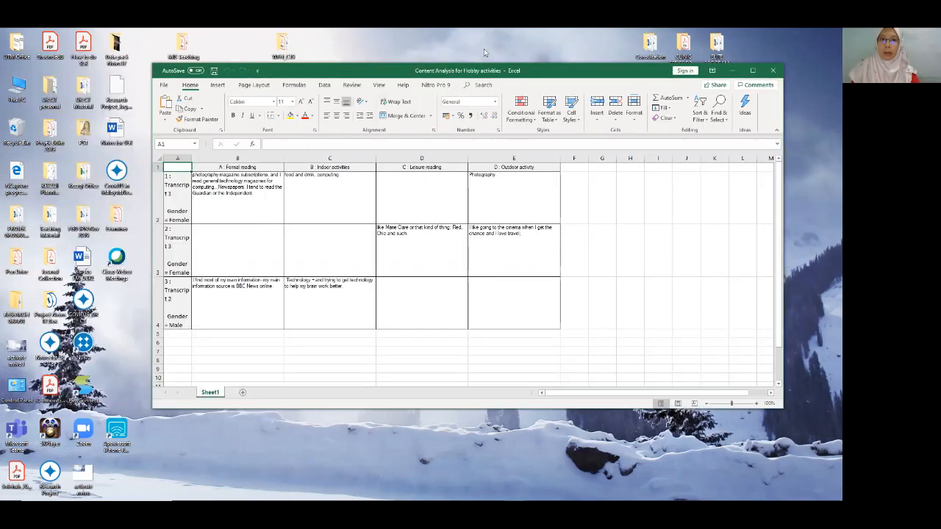
# Widen column A so each transcript label and gender attribute fits on a single line
pyautogui.click(416, 198)
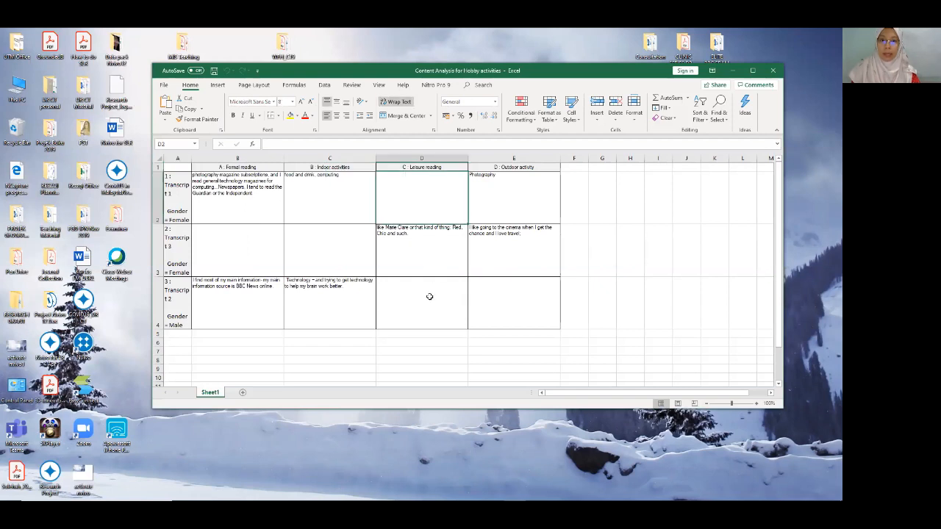
pyautogui.click(429, 296)
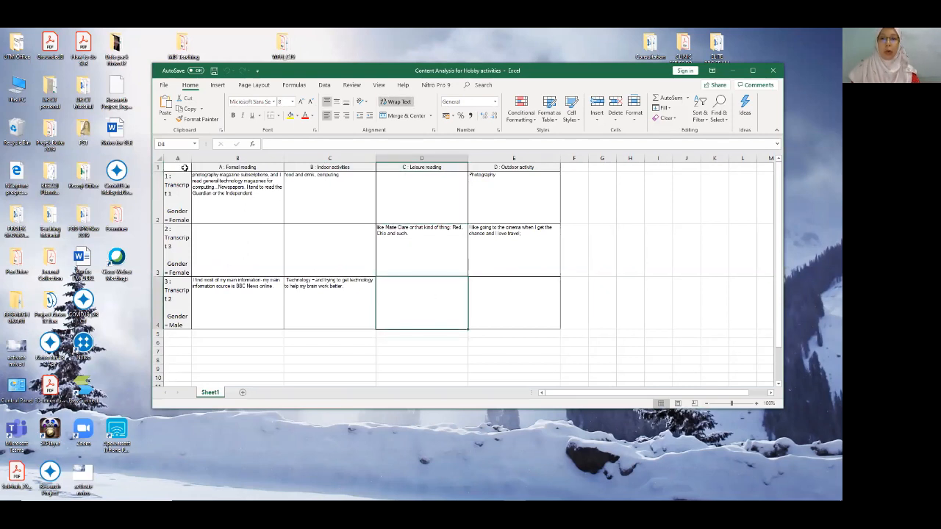
pyautogui.moveTo(190, 155); pyautogui.dragTo(241, 156)
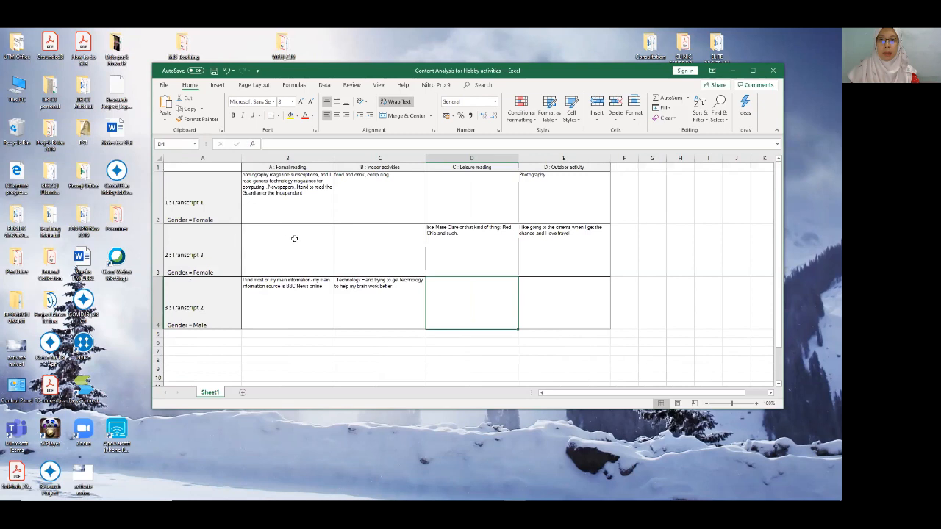
# Enter NIL in the Formal reading cell for Transcript 3 and reduce the height of that row
pyautogui.click(299, 239)
pyautogui.write('NIL')
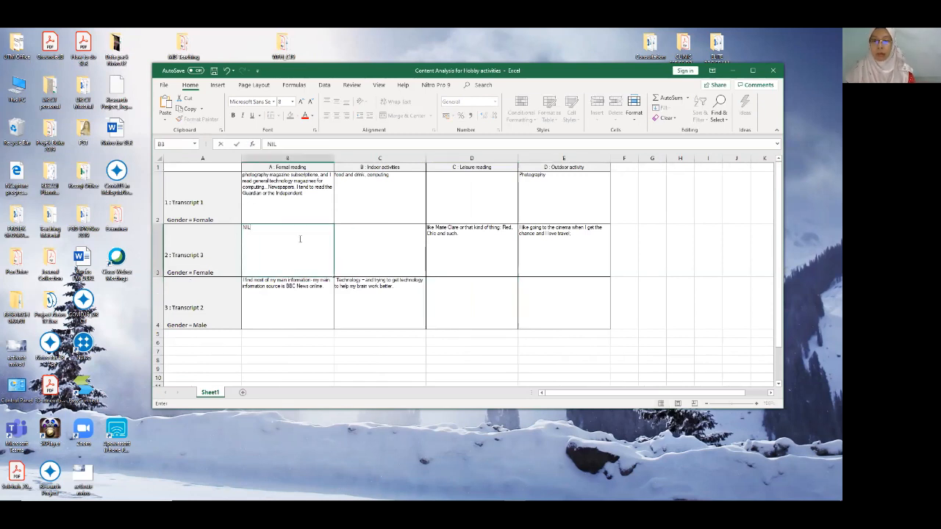
pyautogui.click(318, 246)
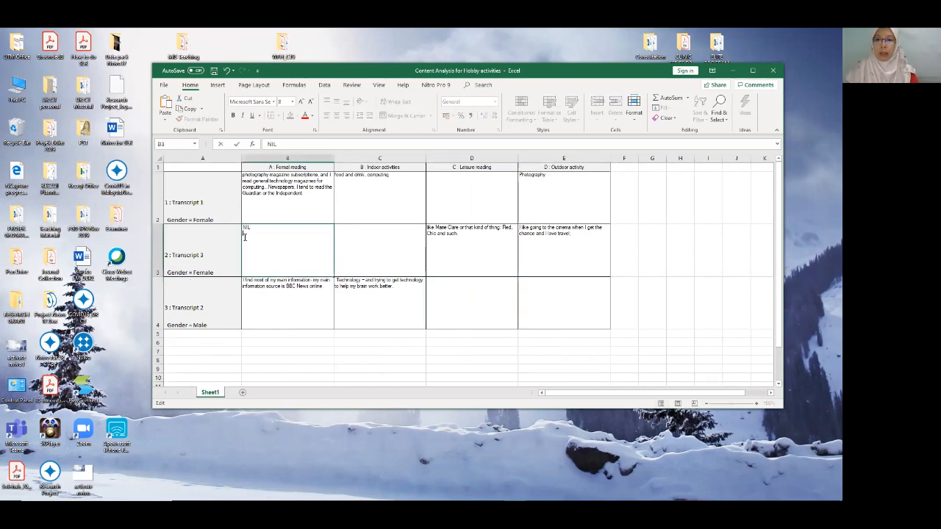
pyautogui.click(186, 207)
pyautogui.moveTo(157, 276); pyautogui.dragTo(155, 263)
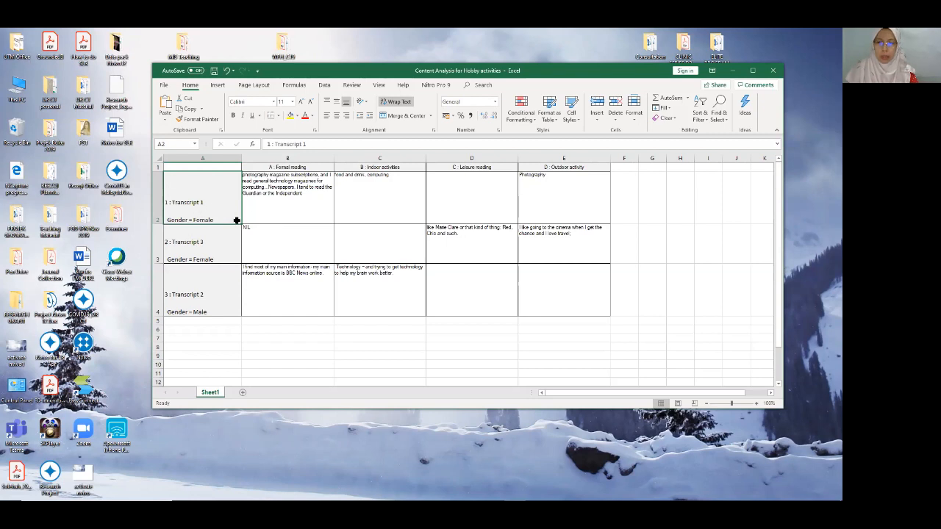
# Remove the "A :" prefix from the Formal reading column heading
pyautogui.doubleClick(269, 166)
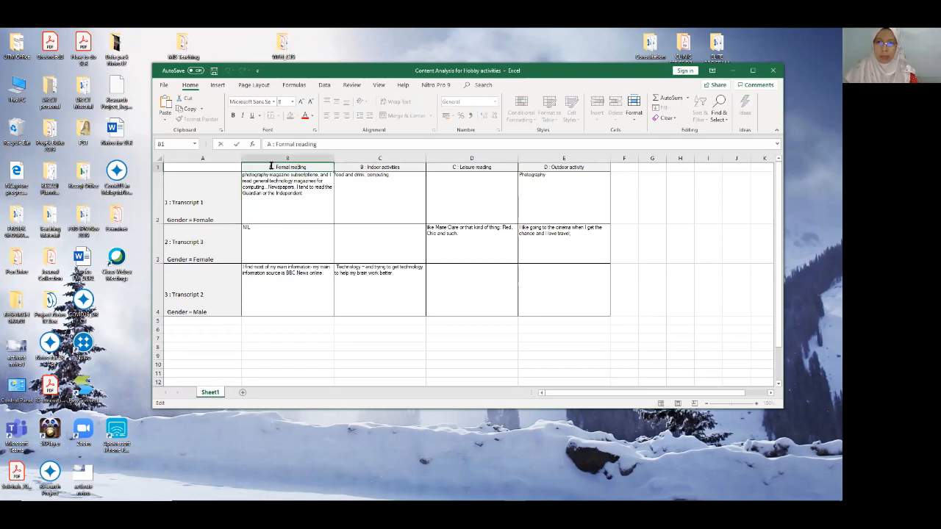
pyautogui.press('Delete')
pyautogui.press('Delete')
pyautogui.press('Delete')
pyautogui.press('Delete')
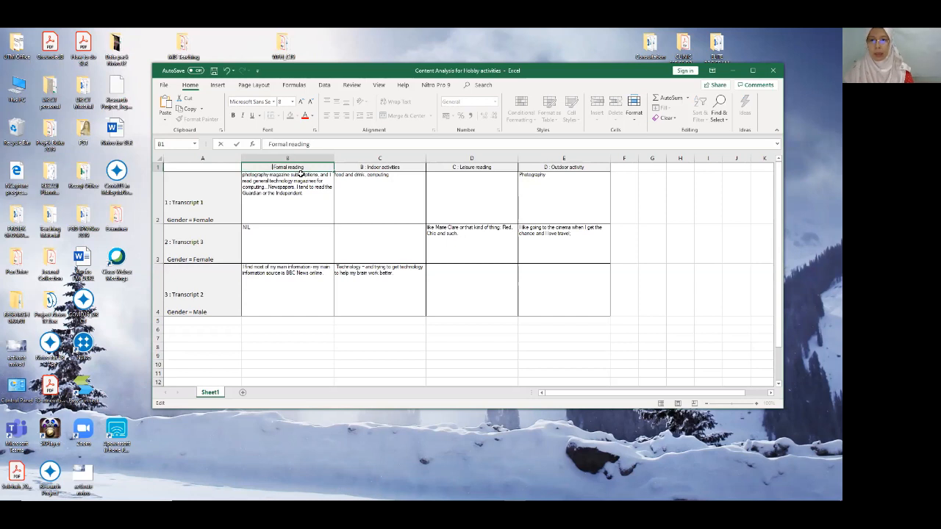
# Remove the "B :" prefix from the Indoor activities column heading and save the workbook
pyautogui.doubleClick(386, 170)
pyautogui.click(365, 168)
pyautogui.doubleClick(365, 168)
pyautogui.press('BackSpace')
pyautogui.press('BackSpace')
pyautogui.press('BackSpace')
pyautogui.press('BackSpace')
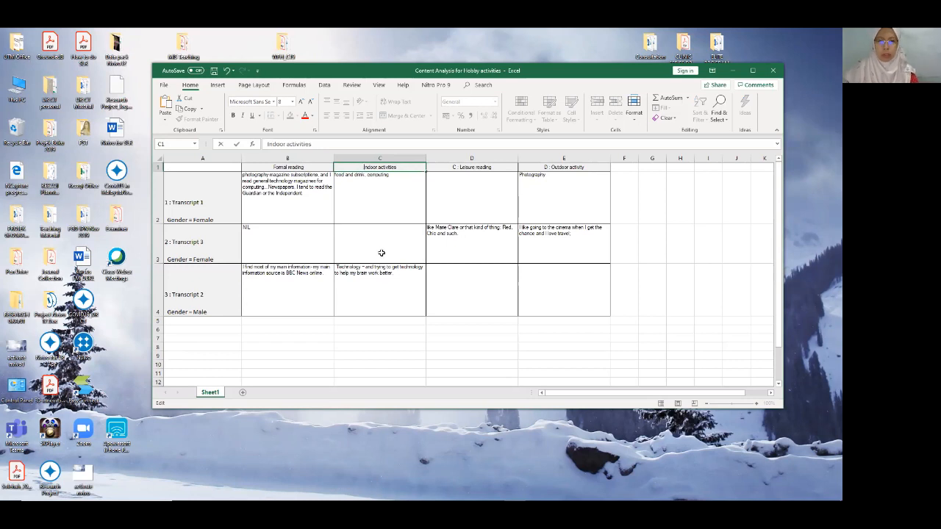
pyautogui.click(472, 203)
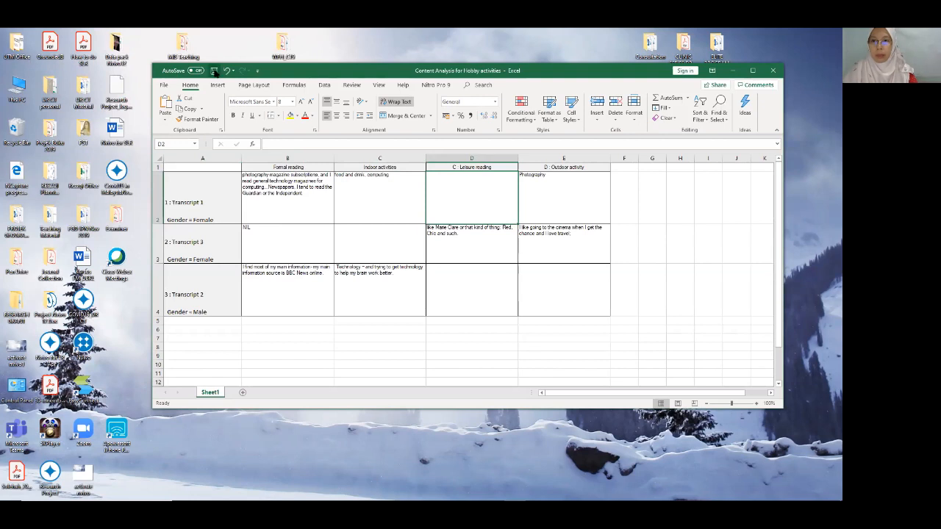
pyautogui.click(213, 70)
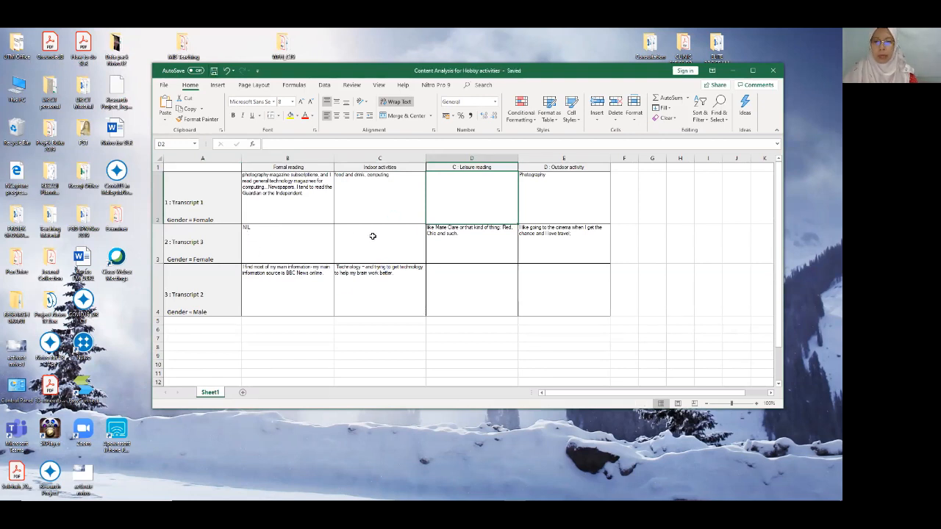
# Enter NIL in the Indoor activities cell for Transcript 3
pyautogui.click(371, 242)
pyautogui.write('NIL')
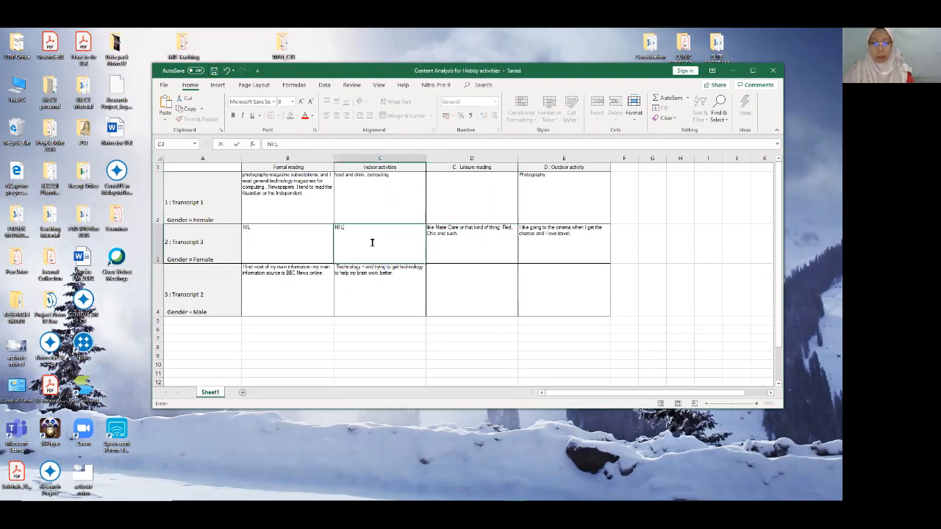
pyautogui.press('BackSpace')
pyautogui.write('IL')
# Fill the empty Leisure reading and Outdoor activity cells for Transcript 2 and the Leisure reading cell for Transcript 1 with dark gray
pyautogui.click(470, 285)
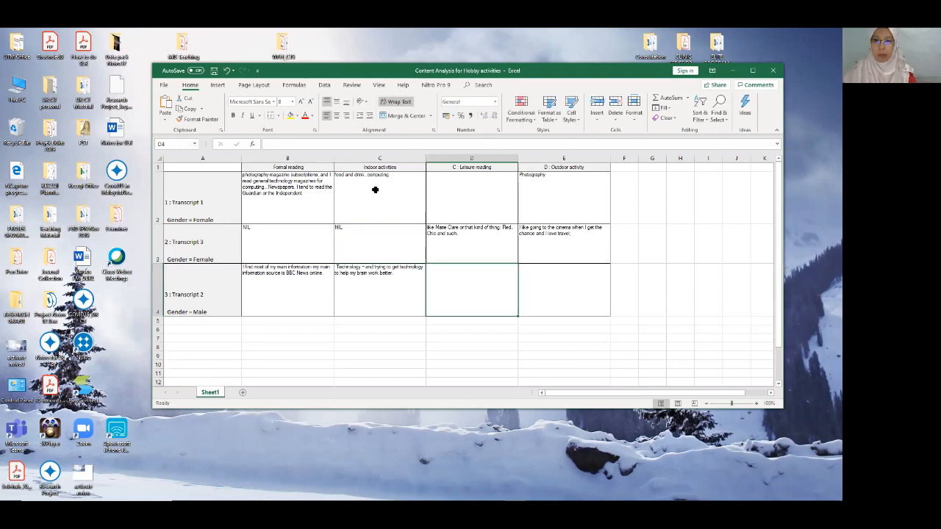
pyautogui.click(298, 117)
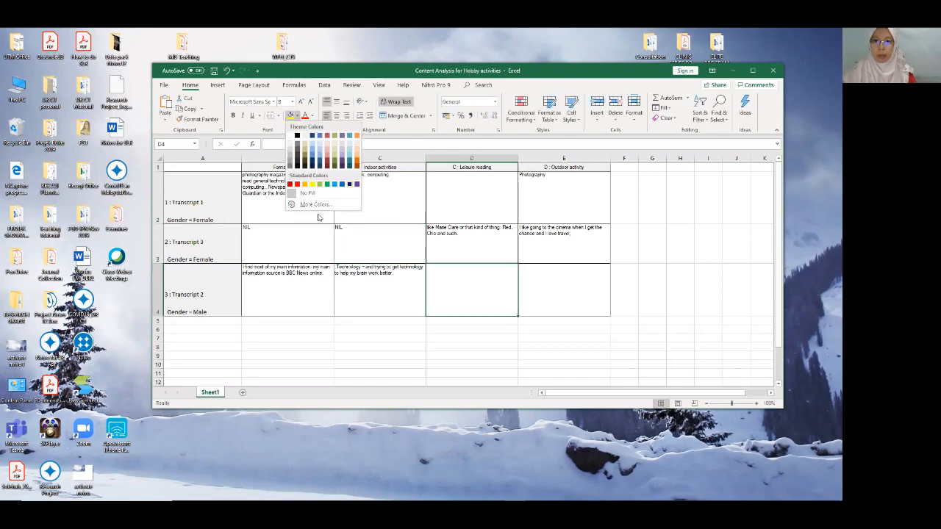
pyautogui.click(291, 169)
pyautogui.click(553, 273)
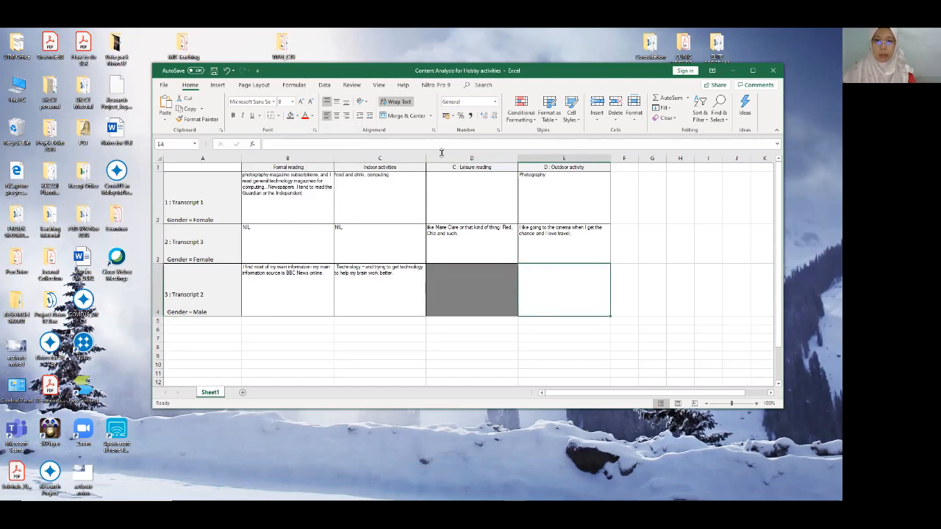
pyautogui.click(293, 119)
pyautogui.click(492, 195)
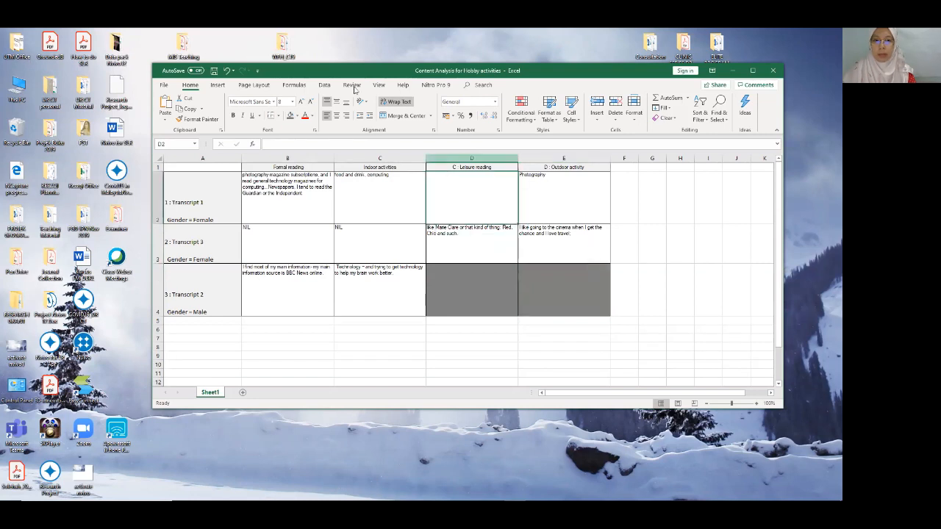
pyautogui.click(291, 116)
pyautogui.click(372, 252)
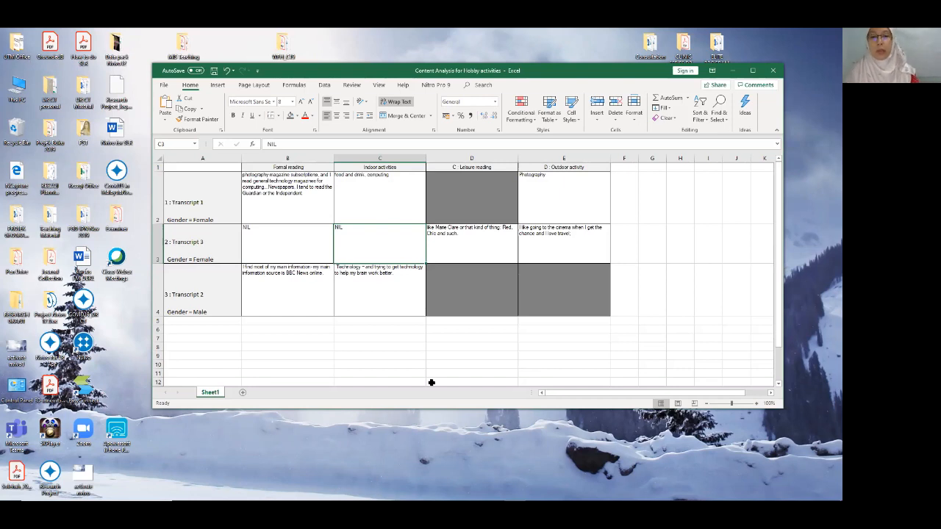
# Save and close the workbook, and close the open Content Analysis for Hobby activities matrix in NVivo
pyautogui.click(213, 71)
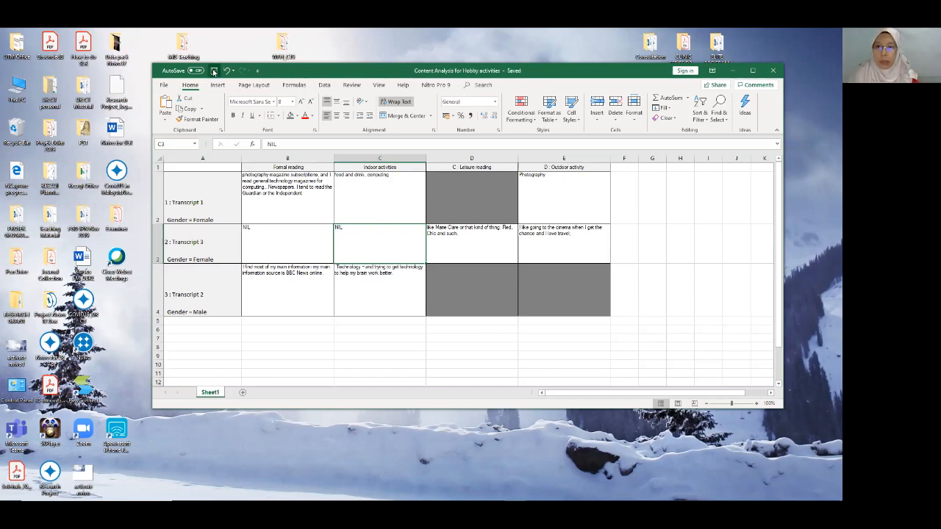
pyautogui.click(773, 72)
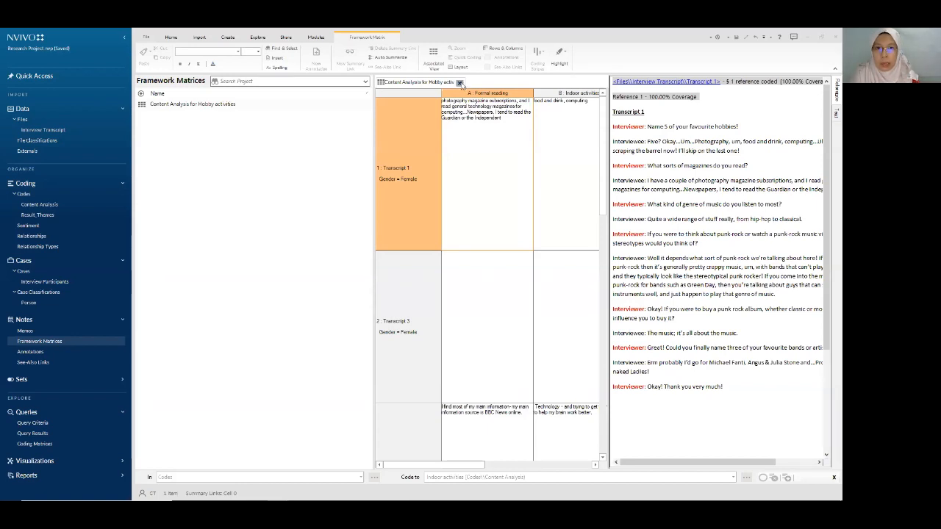
pyautogui.click(460, 82)
# Start a new framework matrix named Content Analysis for Music genre
pyautogui.rightClick(316, 163)
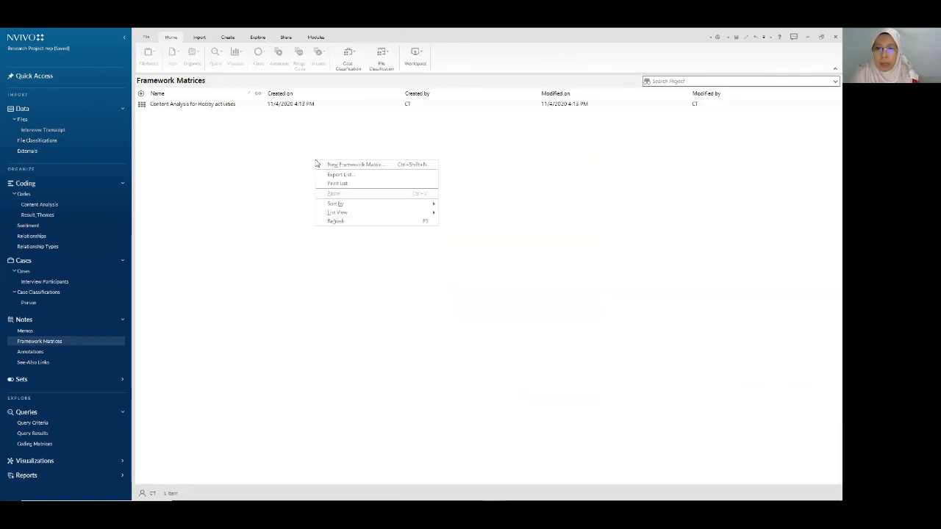
pyautogui.click(372, 166)
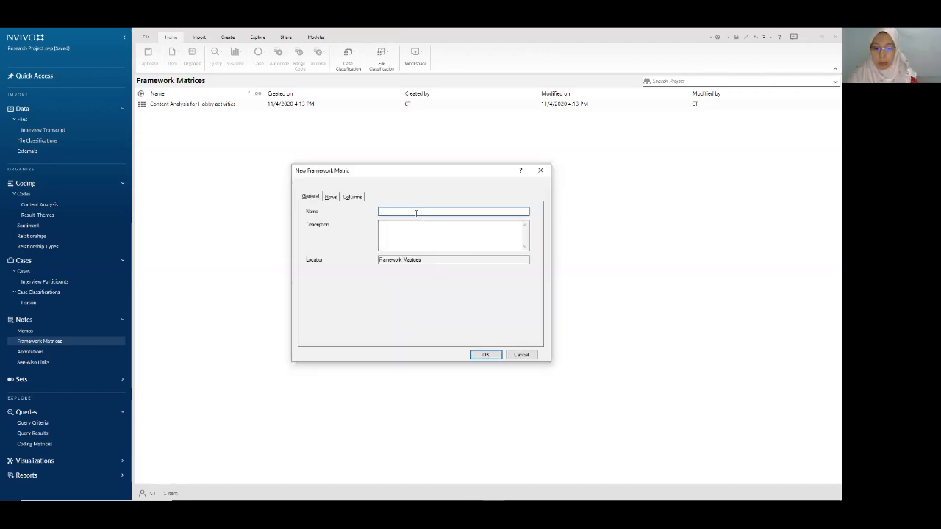
pyautogui.write('Content')
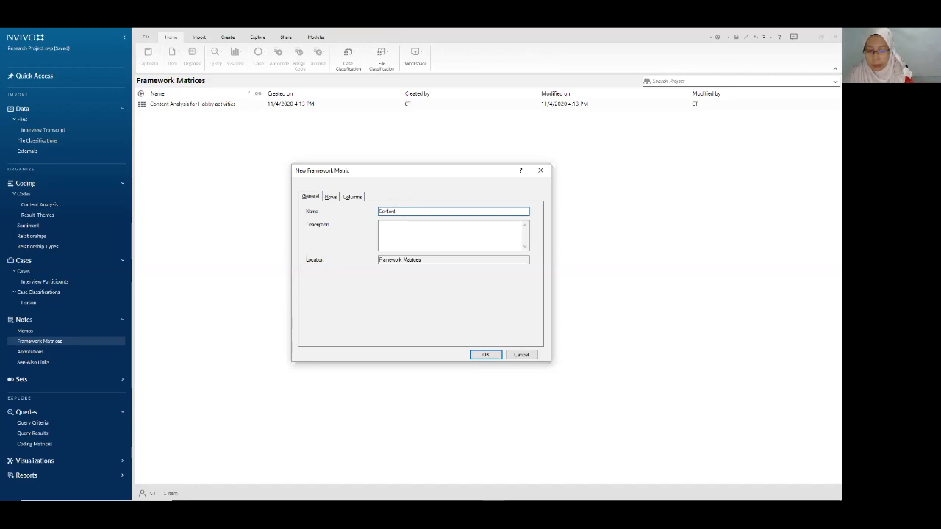
pyautogui.write(' Analysis')
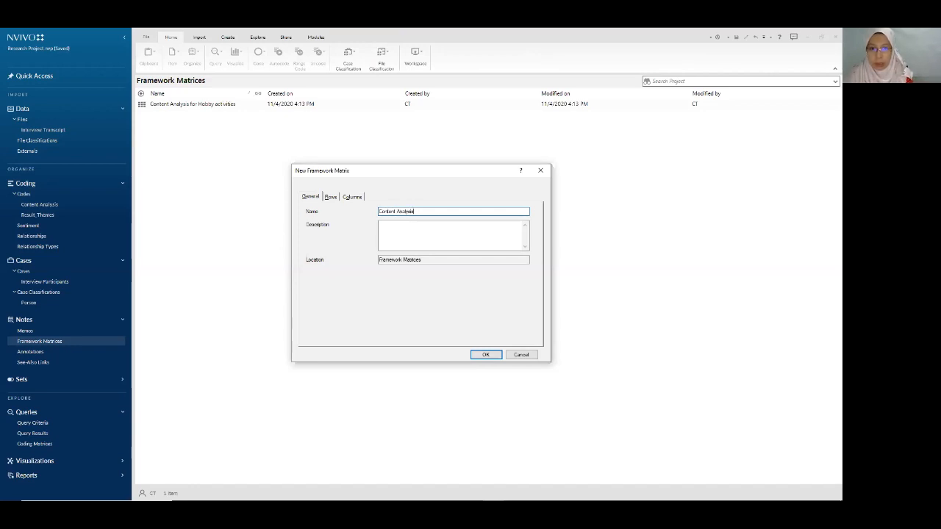
pyautogui.write(' for Music genre')
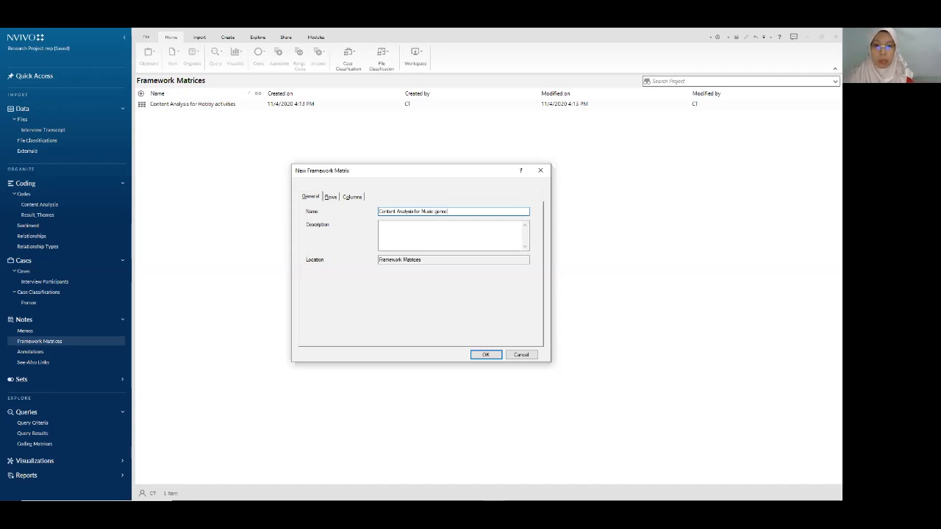
# Add the Transcript 1, Transcript 2 and Transcript 3 cases from Interview Participants as the matrix rows
pyautogui.click(332, 198)
pyautogui.click(320, 335)
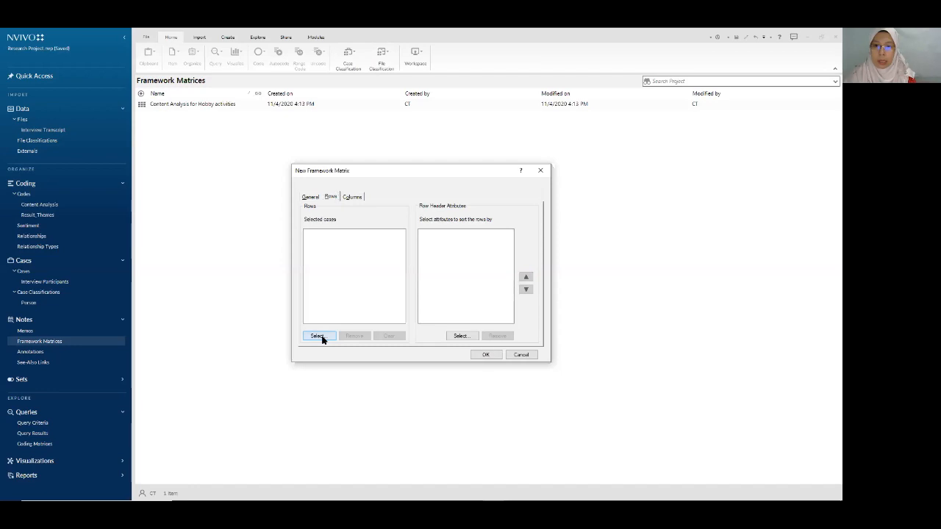
pyautogui.click(237, 204)
pyautogui.click(288, 212)
pyautogui.click(339, 213)
pyautogui.click(339, 224)
pyautogui.click(338, 233)
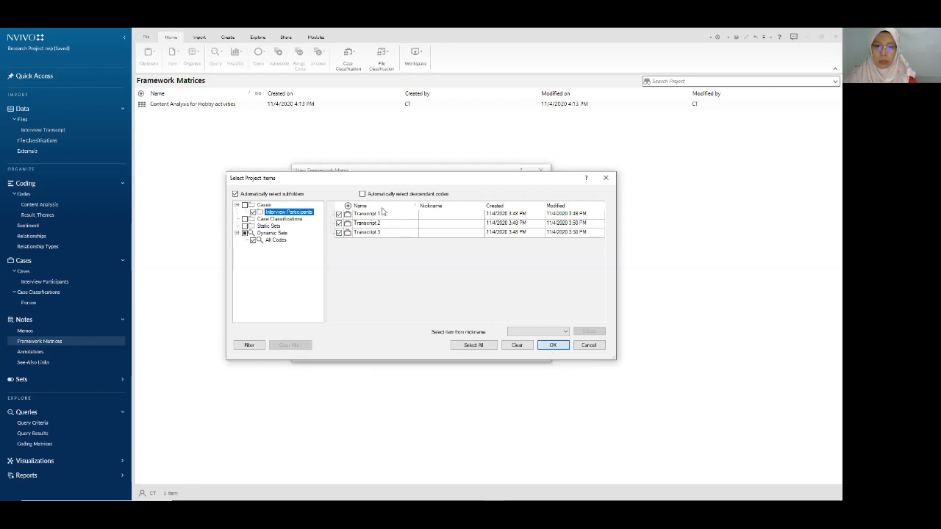
pyautogui.click(551, 347)
# Sort the matrix rows by the Age Group attribute of the Person classification
pyautogui.click(461, 337)
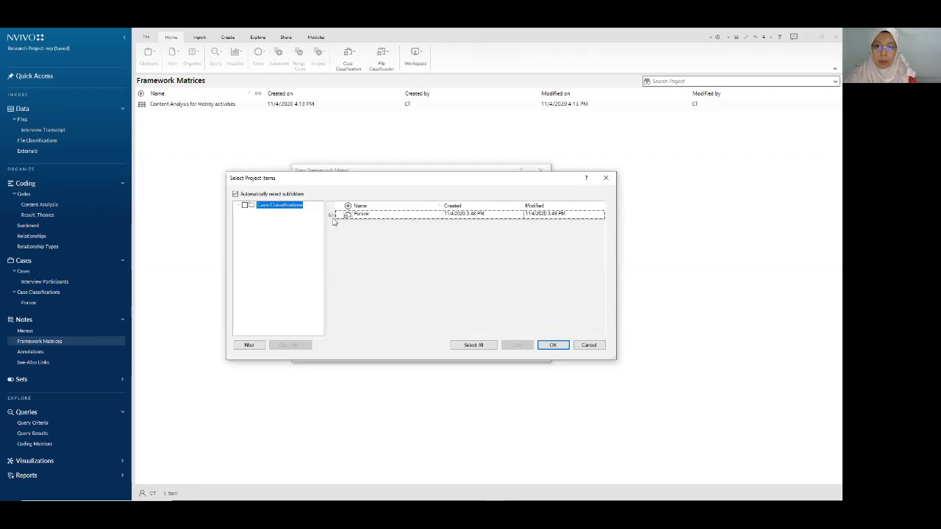
pyautogui.click(331, 215)
pyautogui.click(347, 243)
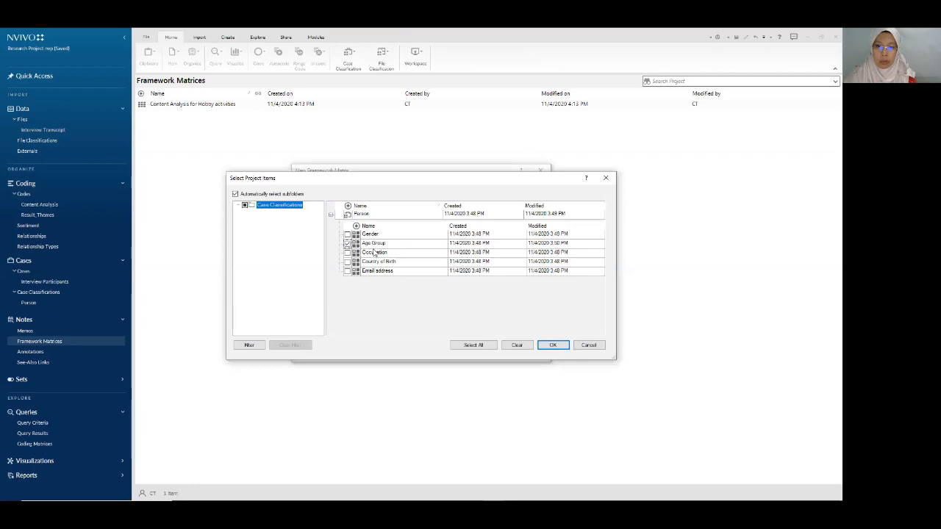
pyautogui.click(553, 345)
# Add the Ballad music and Rock Music codes from Content Analysis as the columns and create the framework matrix
pyautogui.click(364, 200)
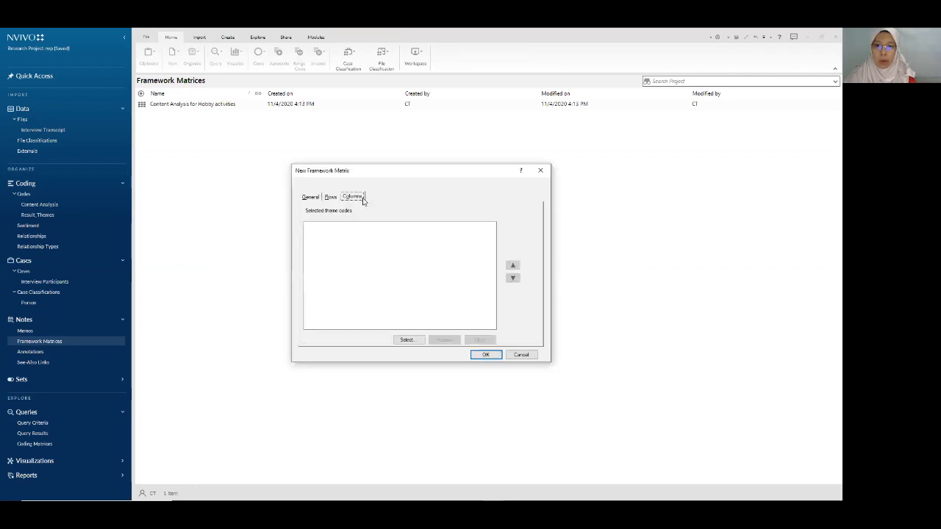
pyautogui.press('Return')
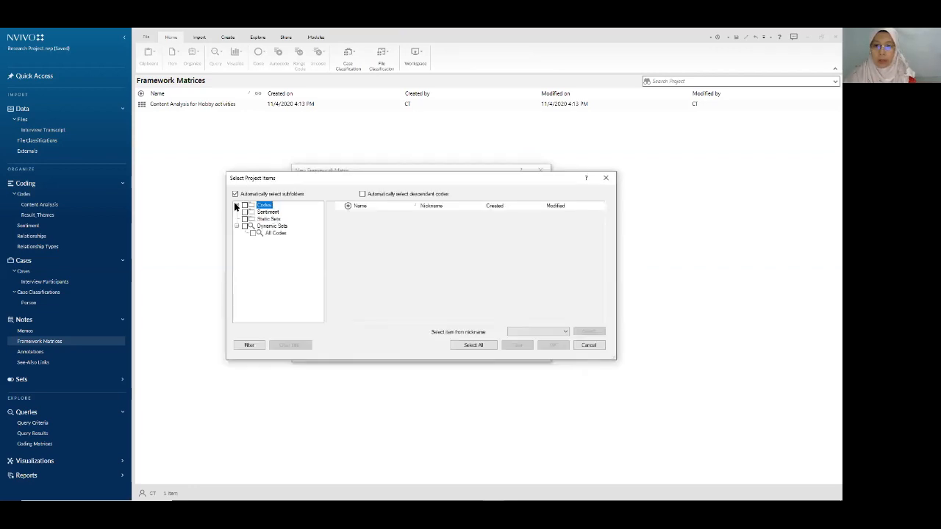
pyautogui.click(282, 213)
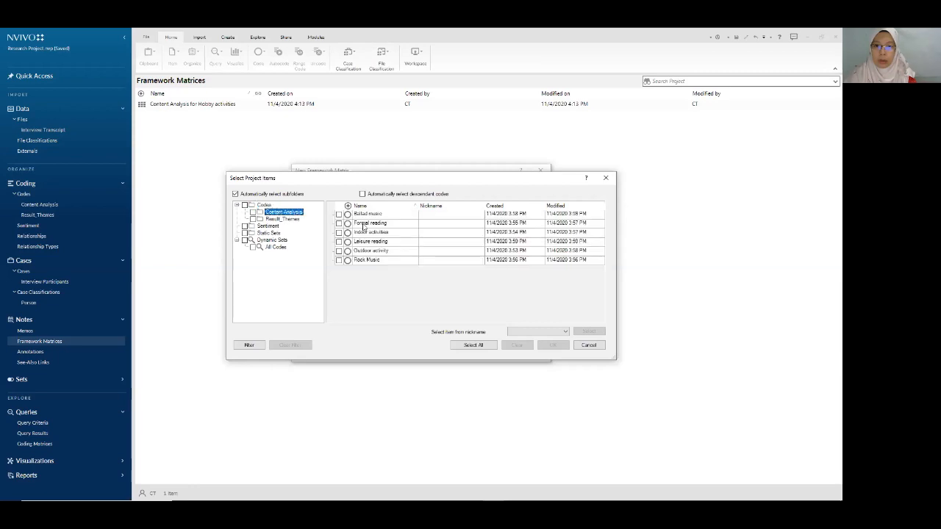
pyautogui.click(339, 214)
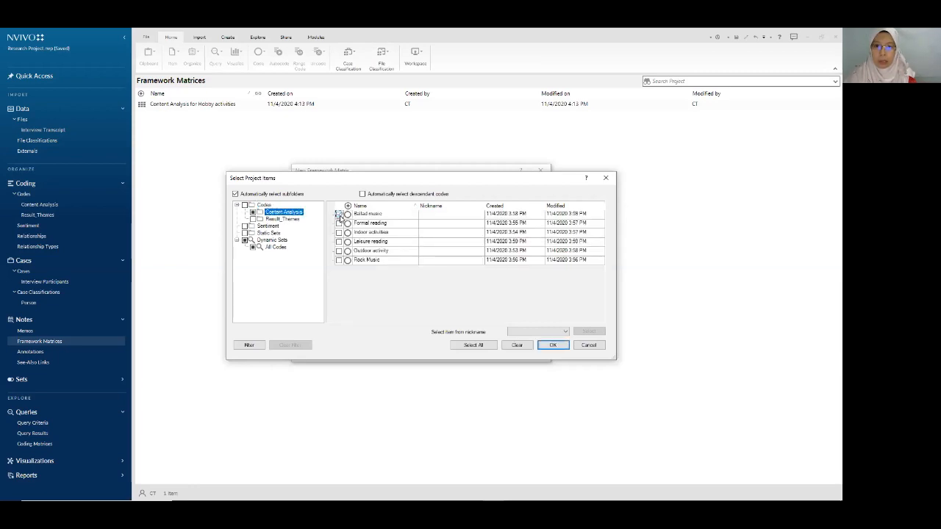
pyautogui.click(338, 261)
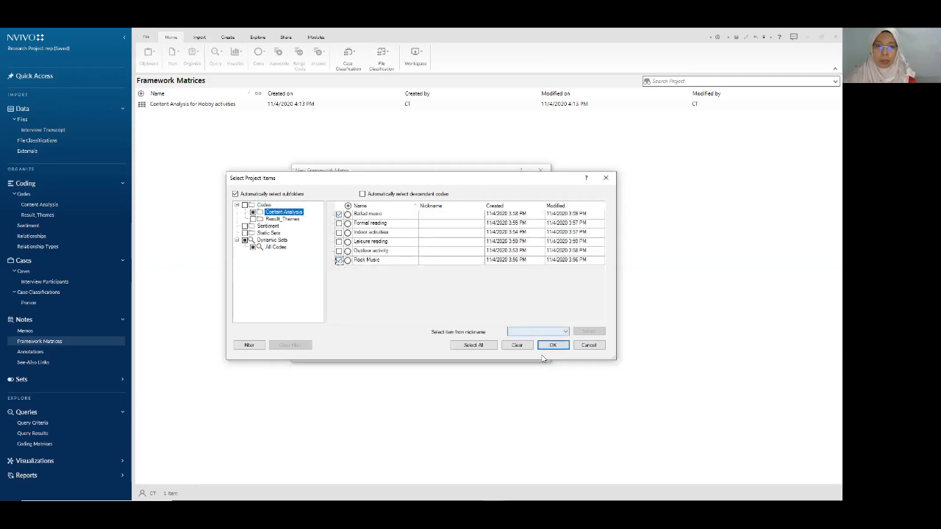
pyautogui.click(550, 344)
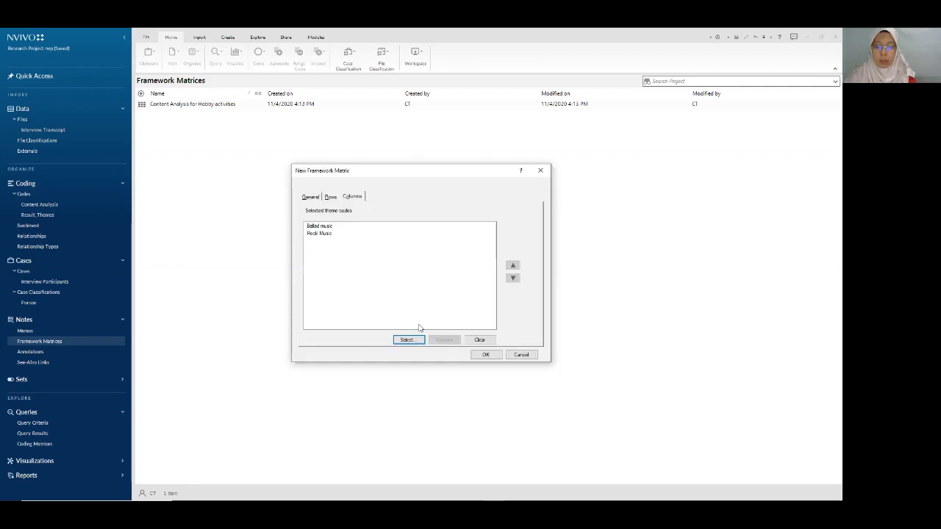
pyautogui.click(484, 355)
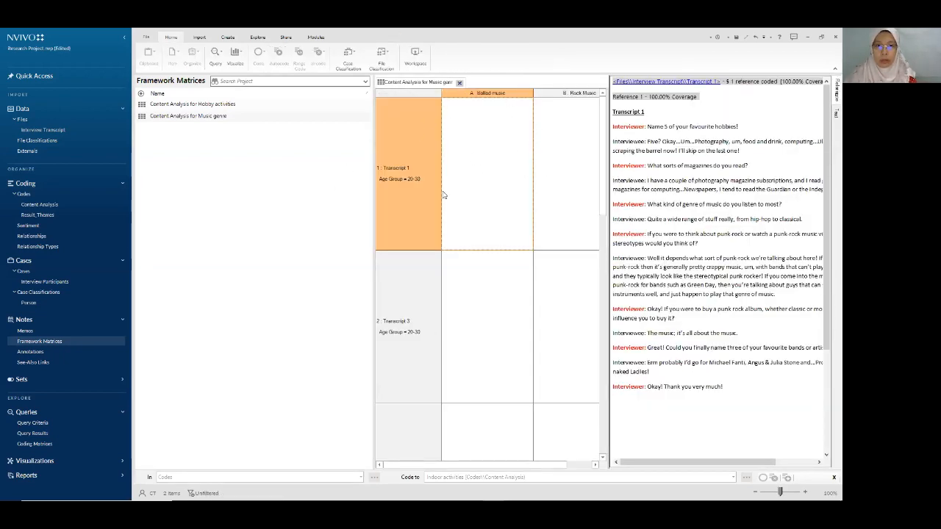
# Auto summarize the Music genre matrix cells and save the project
pyautogui.click(456, 126)
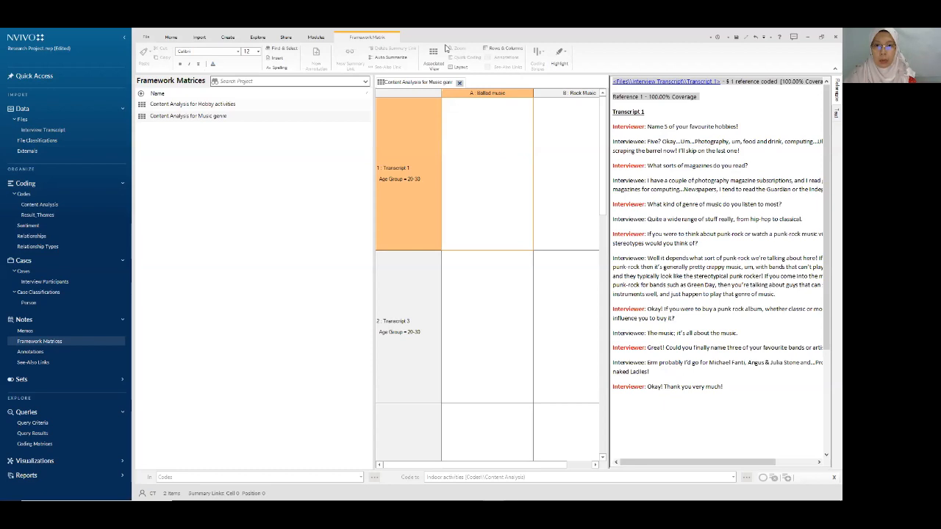
pyautogui.click(388, 56)
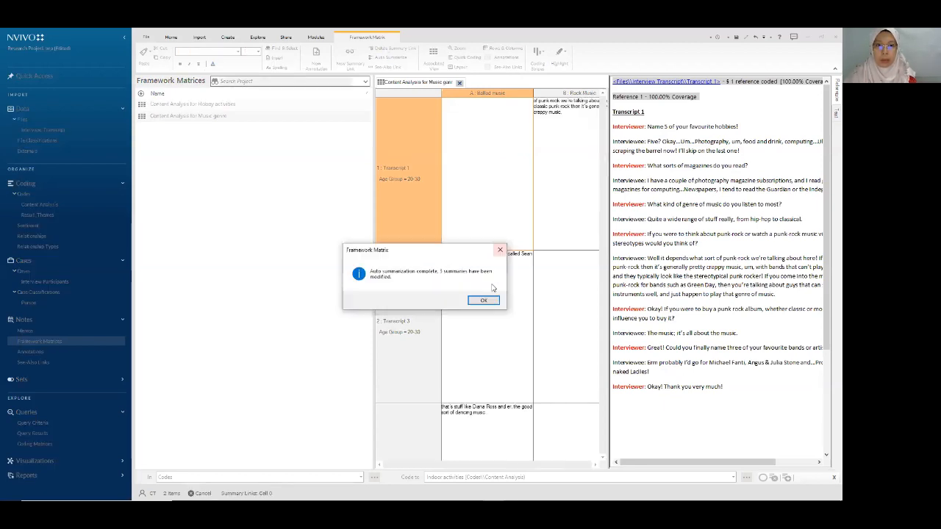
pyautogui.click(483, 301)
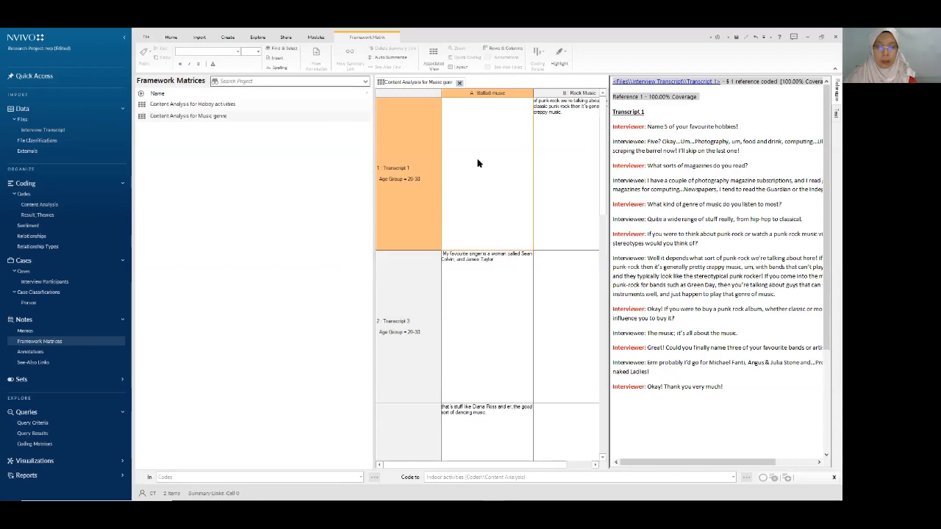
pyautogui.click(737, 37)
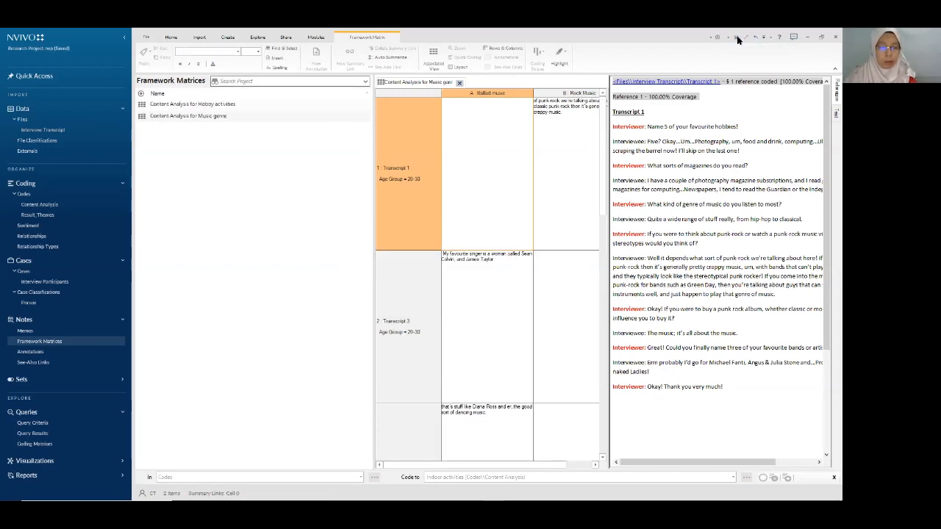
# Export the matrix to the Desktop as the Excel file Content Analysis for Music genre
pyautogui.rightClick(473, 164)
pyautogui.click(499, 173)
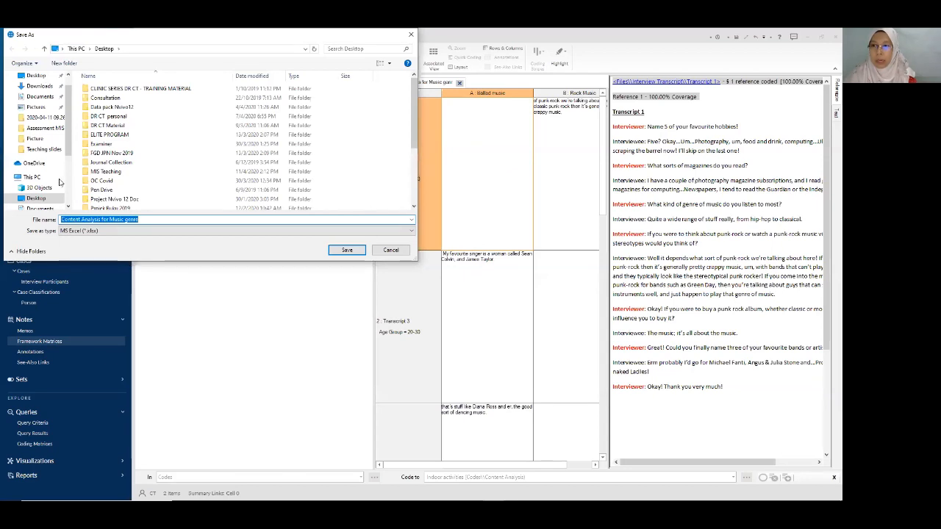
pyautogui.click(347, 251)
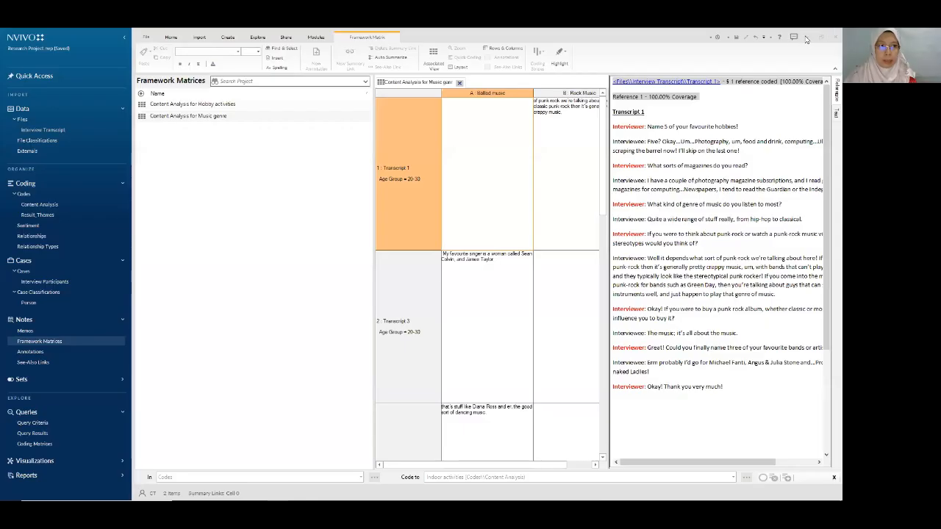
# Open the exported Content Analysis for Music genre workbook from the desktop in Excel and widen column A until each age group label fits on one line
pyautogui.click(807, 37)
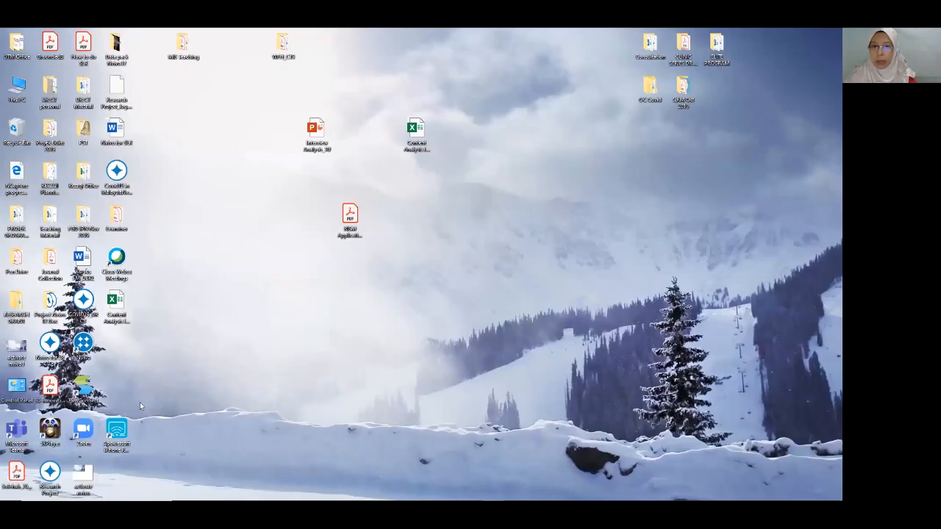
pyautogui.moveTo(115, 305); pyautogui.dragTo(418, 178)
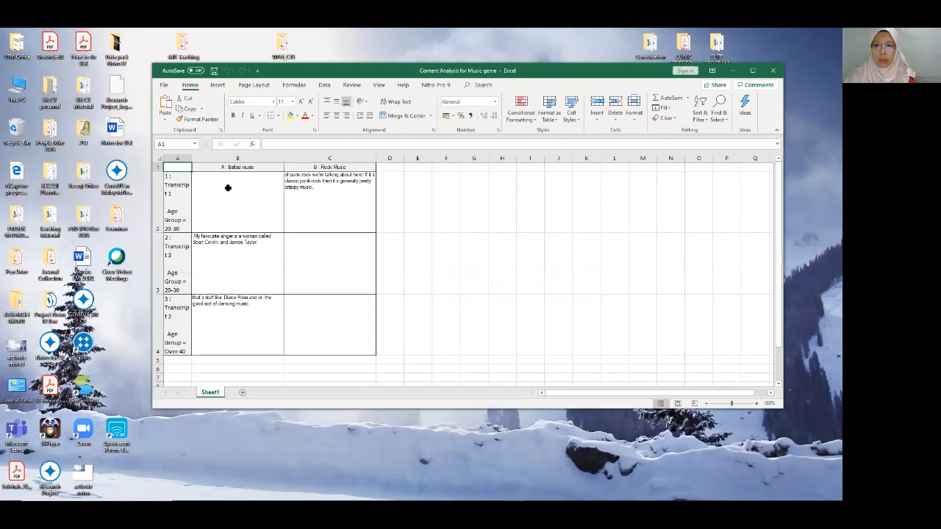
pyautogui.moveTo(191, 158); pyautogui.dragTo(213, 158)
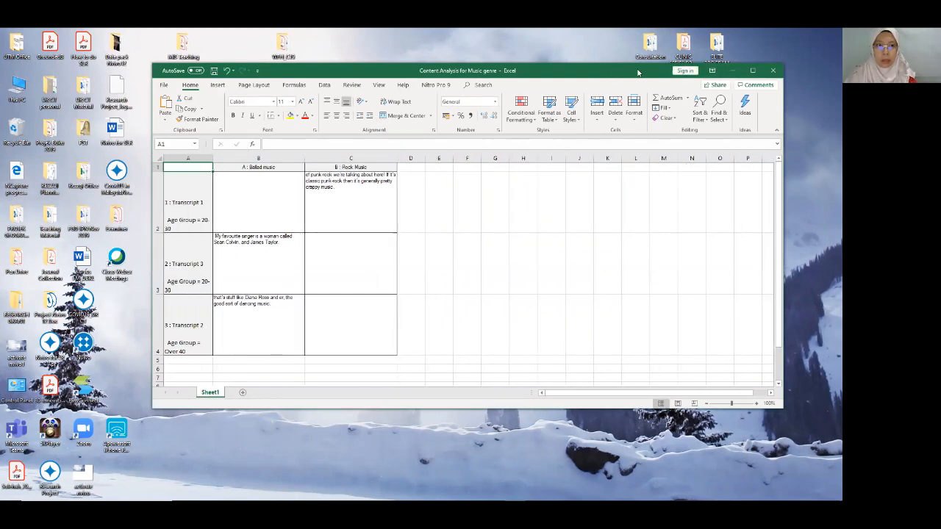
pyautogui.click(752, 71)
pyautogui.moveTo(61, 125); pyautogui.dragTo(74, 125)
# Enter NIL in the Ballad music cell for Transcript 1 and in the Rock Music cells for Transcript 3 and Transcript 2
pyautogui.click(115, 166)
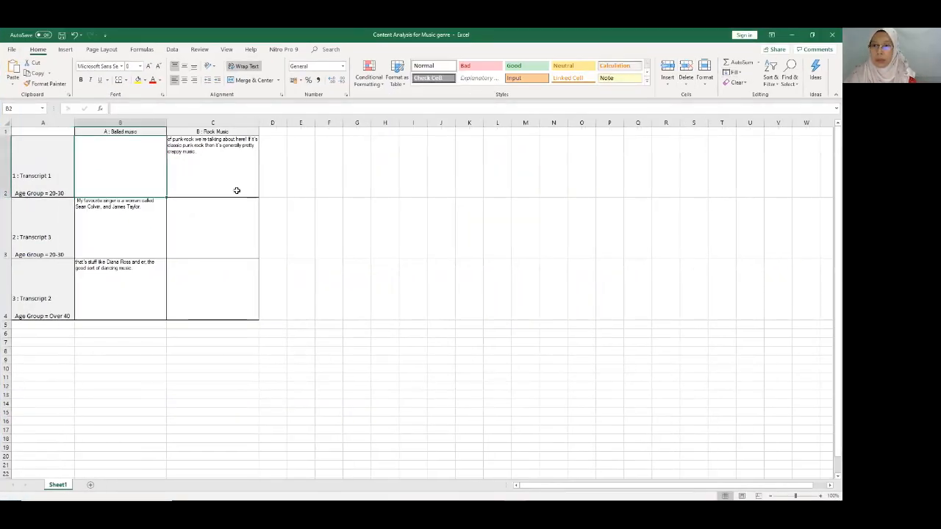
pyautogui.write('NIL')
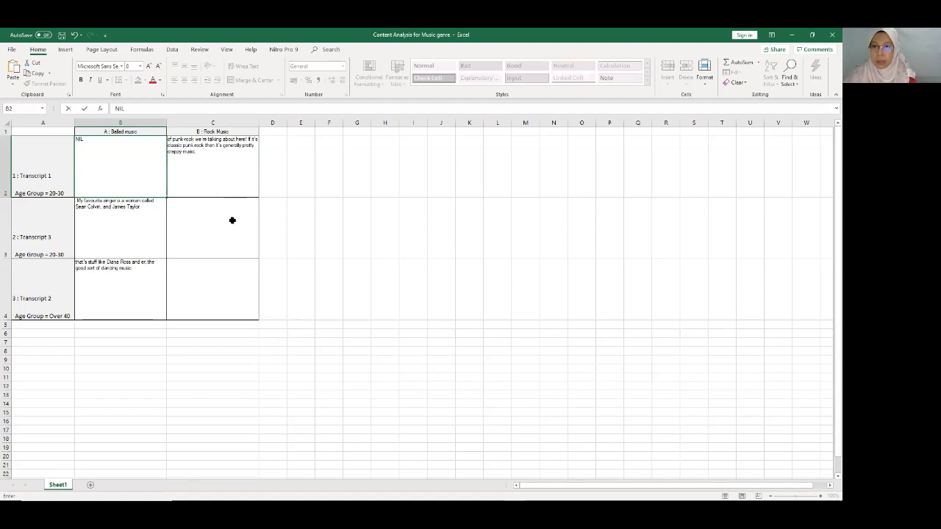
pyautogui.moveTo(231, 220); pyautogui.dragTo(231, 224)
pyautogui.write('NIL')
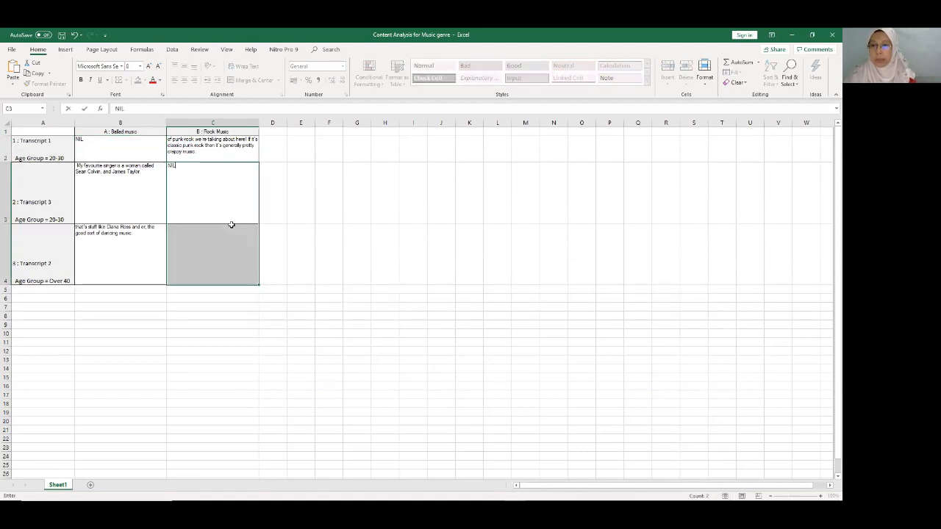
pyautogui.press('Return')
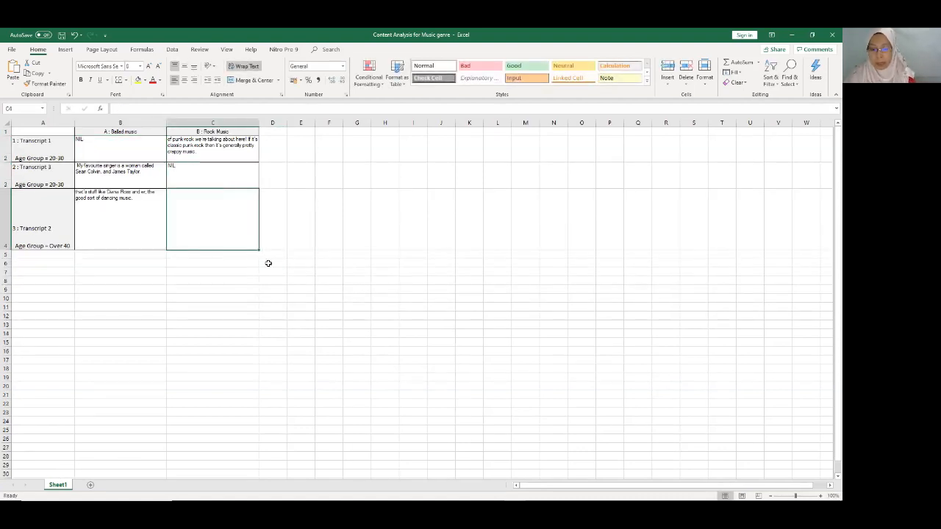
pyautogui.write('NIL')
pyautogui.press('Return')
pyautogui.click(244, 274)
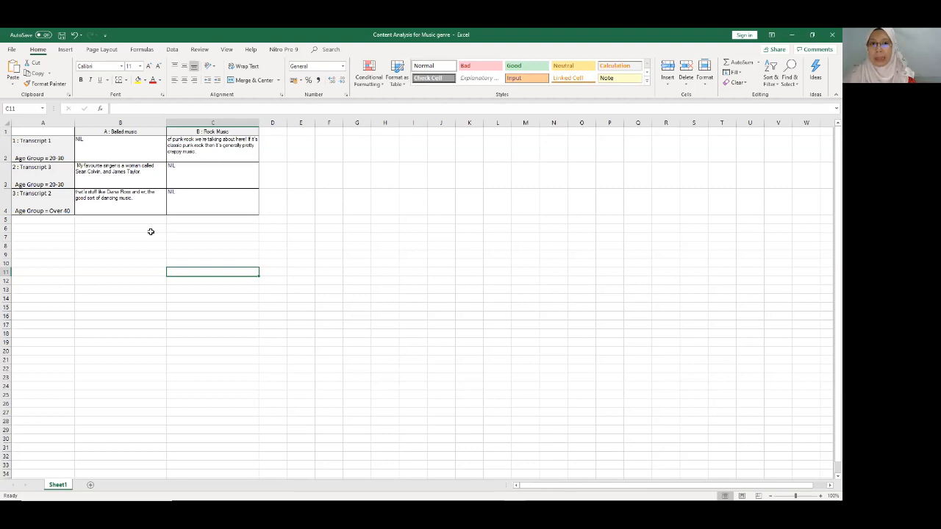
# Save and close the Music genre workbook, and close the open Content Analysis for Music genre matrix in NVivo
pyautogui.click(62, 35)
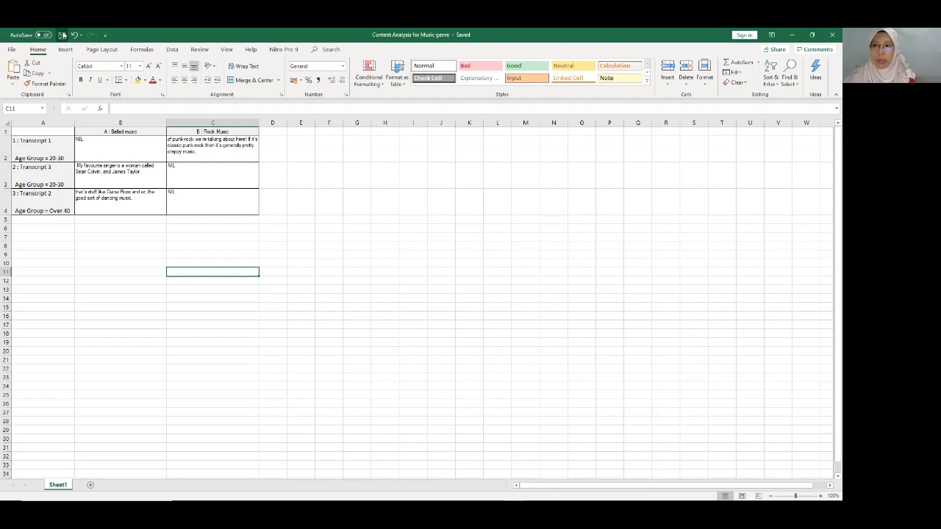
pyautogui.click(831, 35)
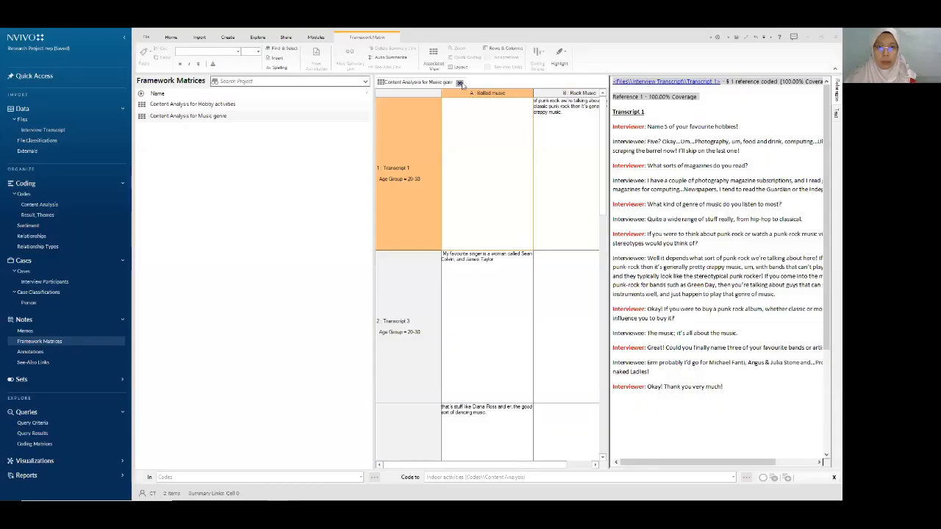
pyautogui.click(459, 84)
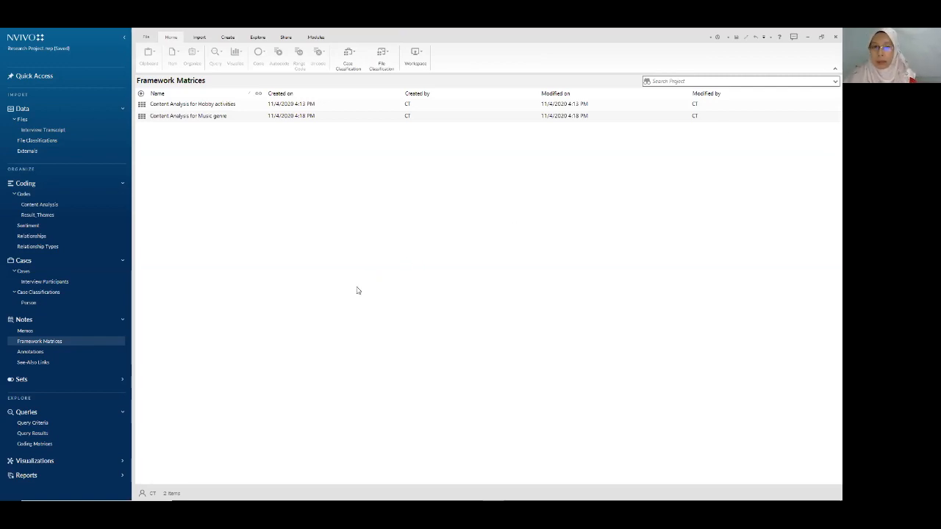
# Open the project's Query Criteria and close the introduction page
pyautogui.click(44, 425)
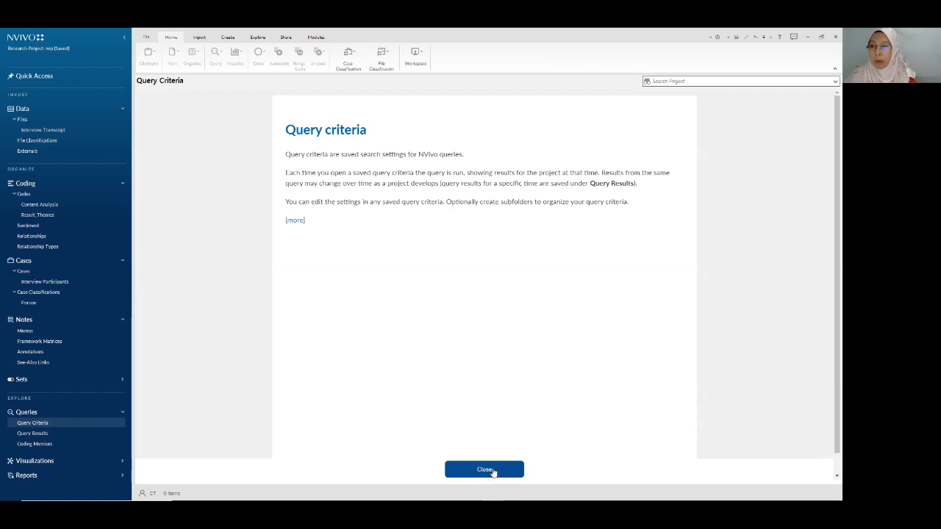
pyautogui.click(492, 469)
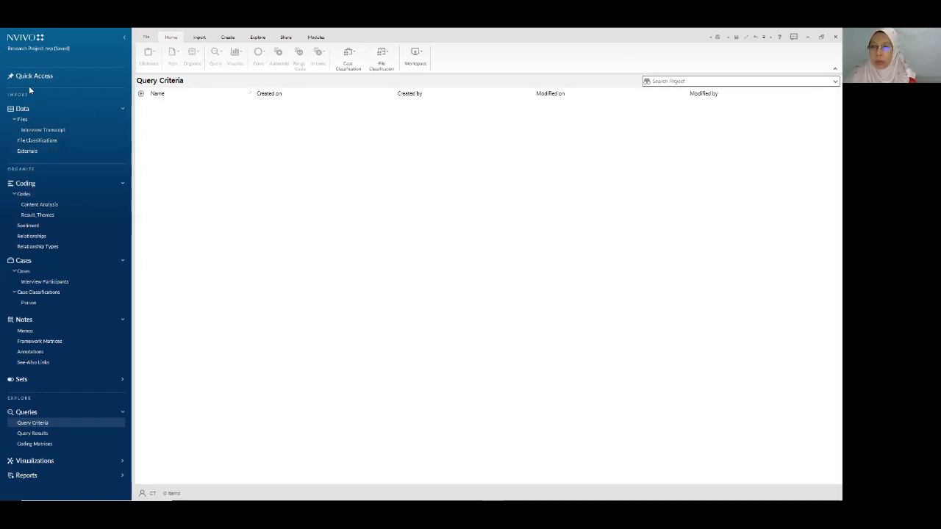
# Select all three transcripts in the Interview Transcript folder and start the Autocode wizard on them
pyautogui.click(52, 131)
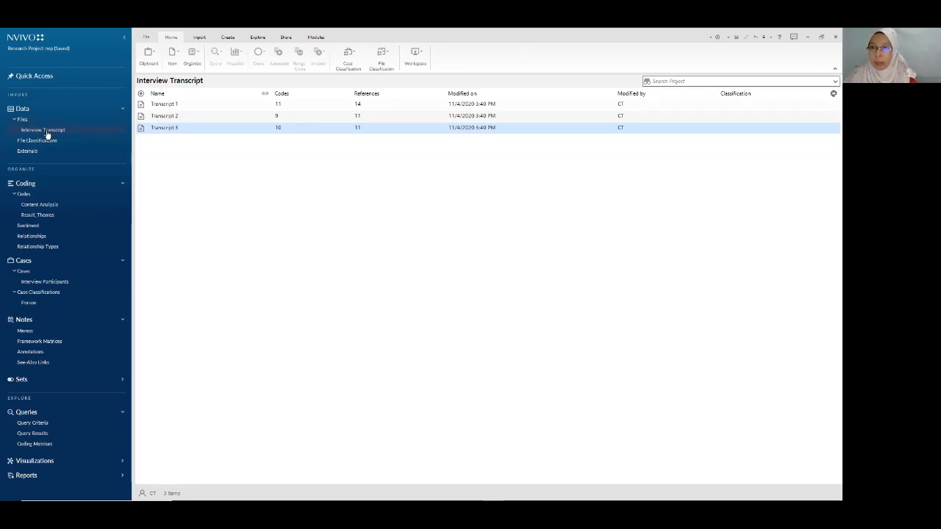
pyautogui.click(184, 106)
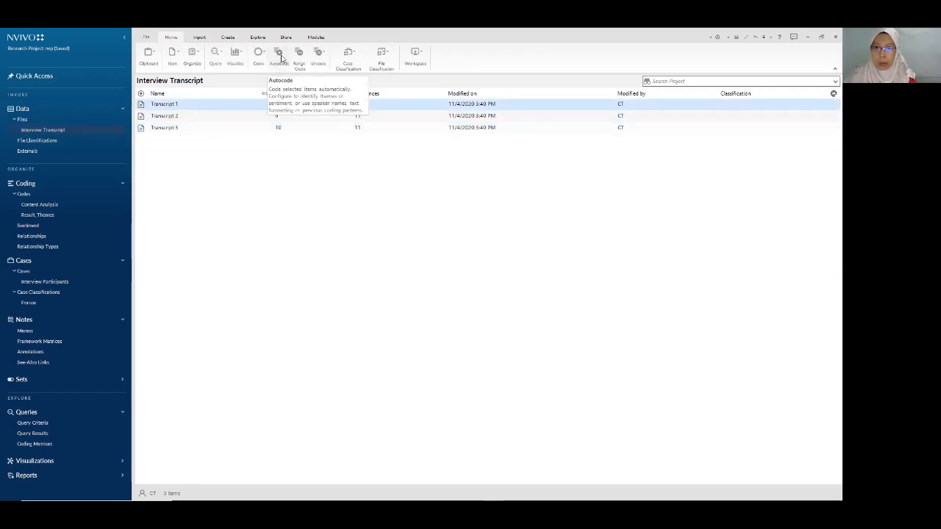
pyautogui.click(255, 167)
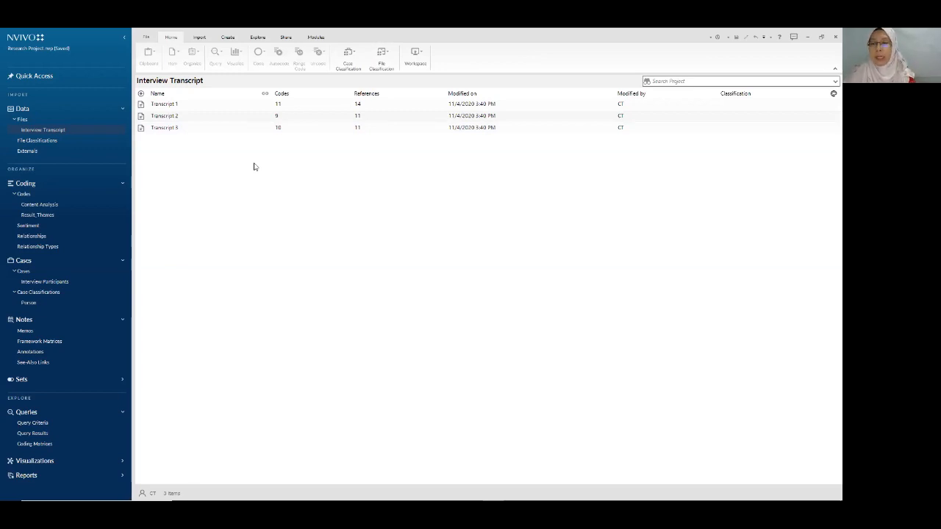
pyautogui.click(207, 108)
pyautogui.hotkey('ctrl', 'a')
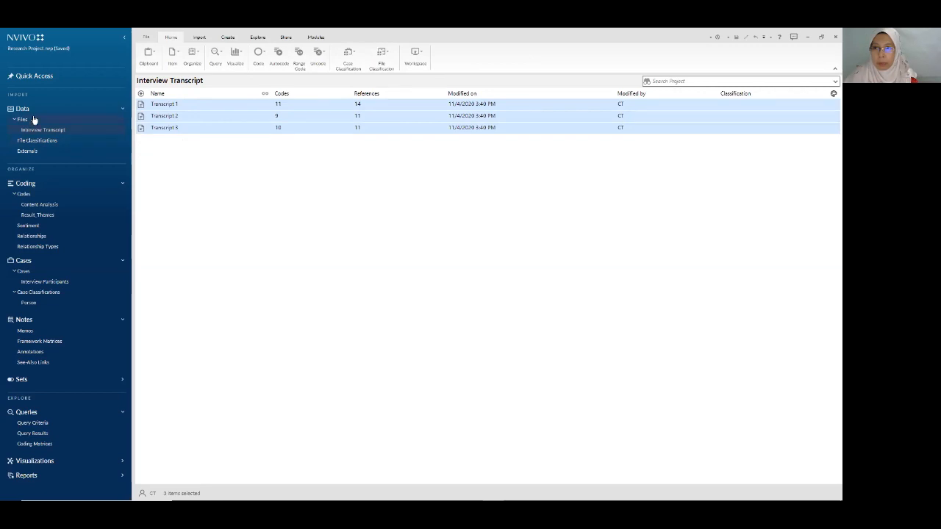
pyautogui.click(278, 57)
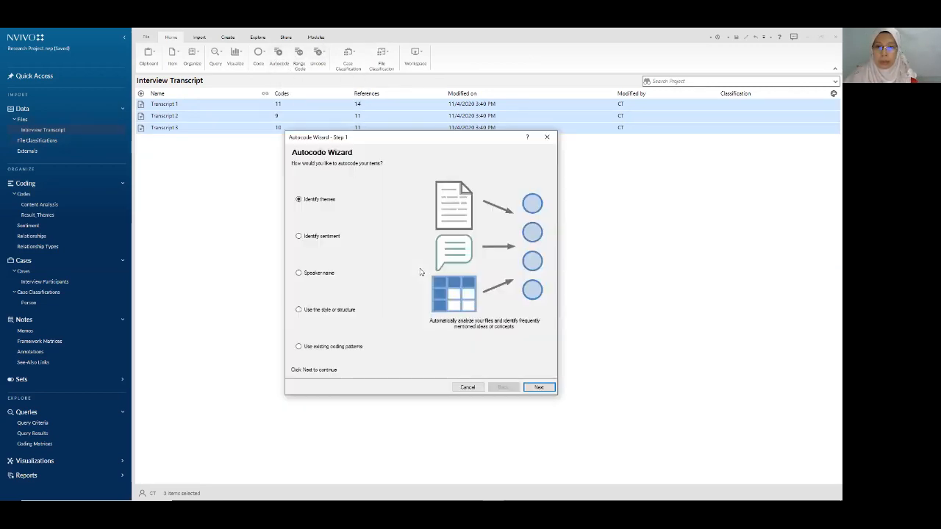
# Choose Identify themes as the autocoding method and run the theme identification
pyautogui.click(298, 237)
pyautogui.click(299, 274)
pyautogui.click(299, 310)
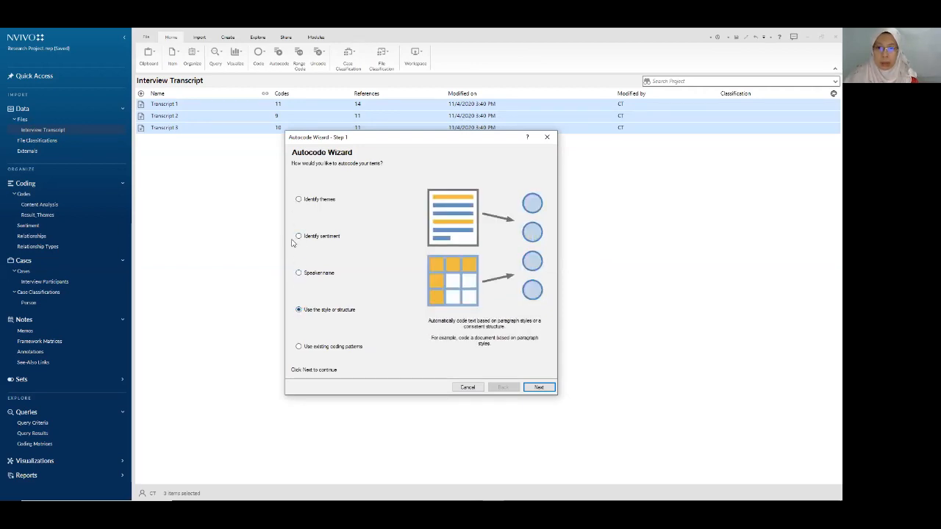
pyautogui.click(300, 200)
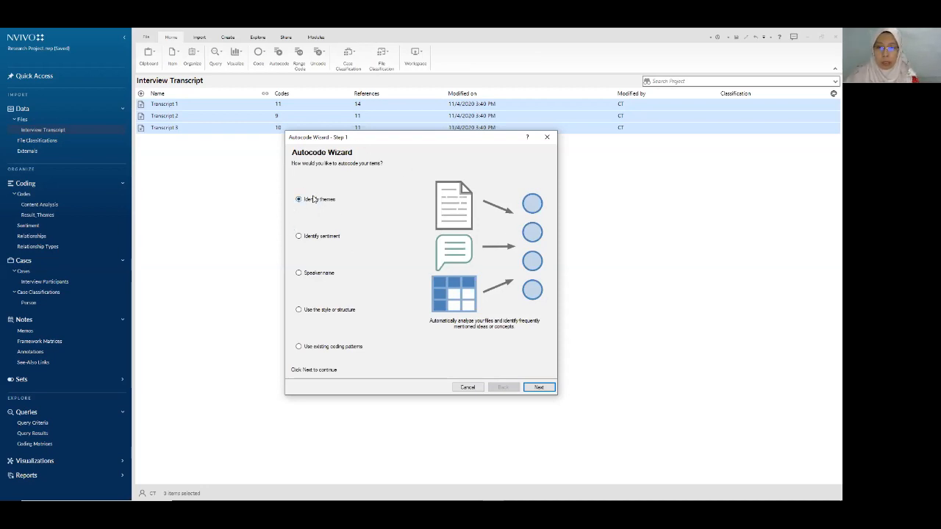
pyautogui.click(538, 388)
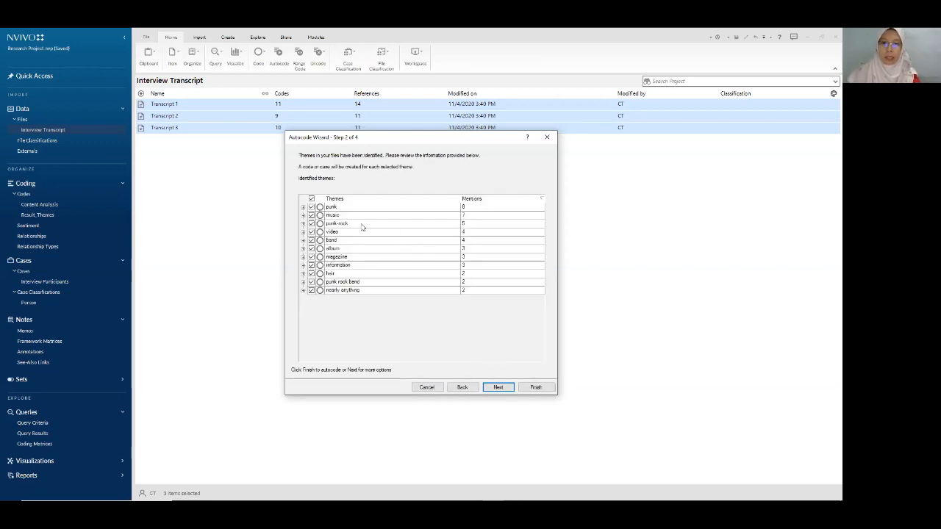
# Exclude the themes hair, nearly anything, information and punk from the identified themes, and accept the remaining selection
pyautogui.click(303, 290)
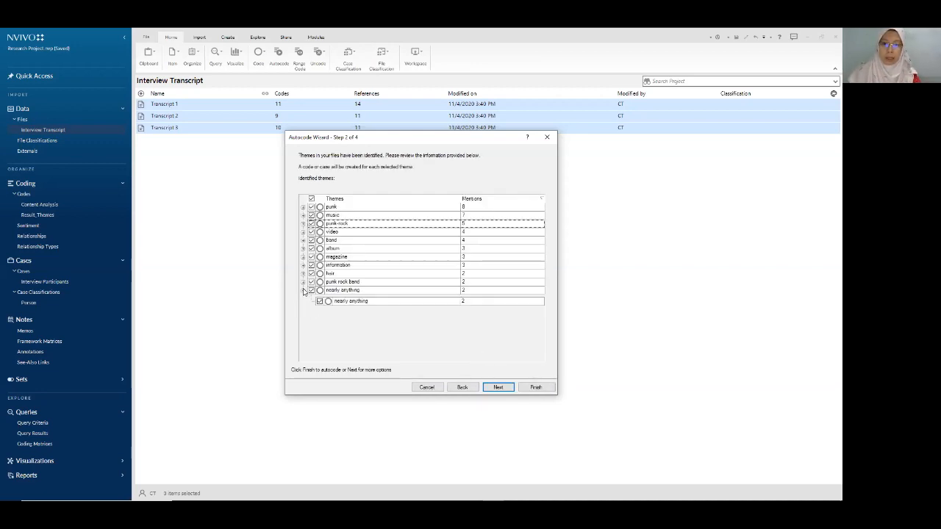
pyautogui.click(303, 282)
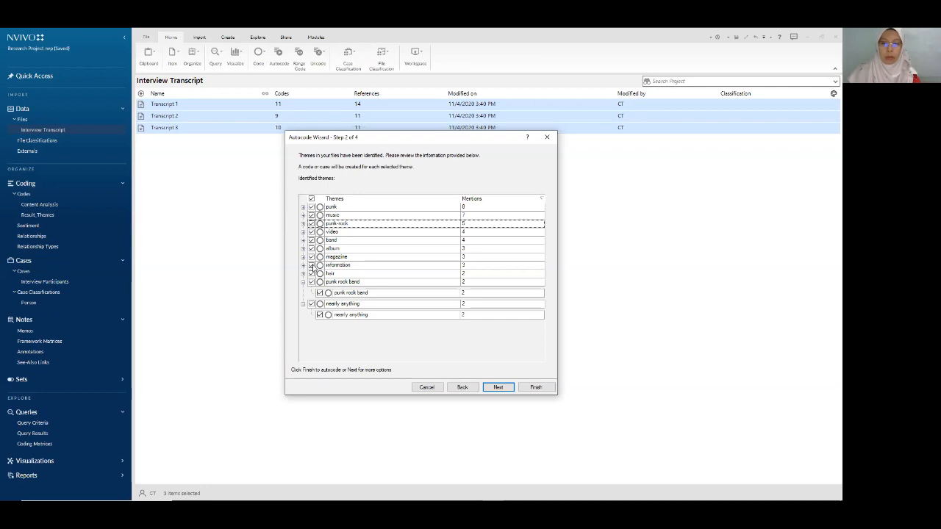
pyautogui.click(303, 303)
pyautogui.click(303, 281)
pyautogui.click(311, 273)
pyautogui.click(311, 291)
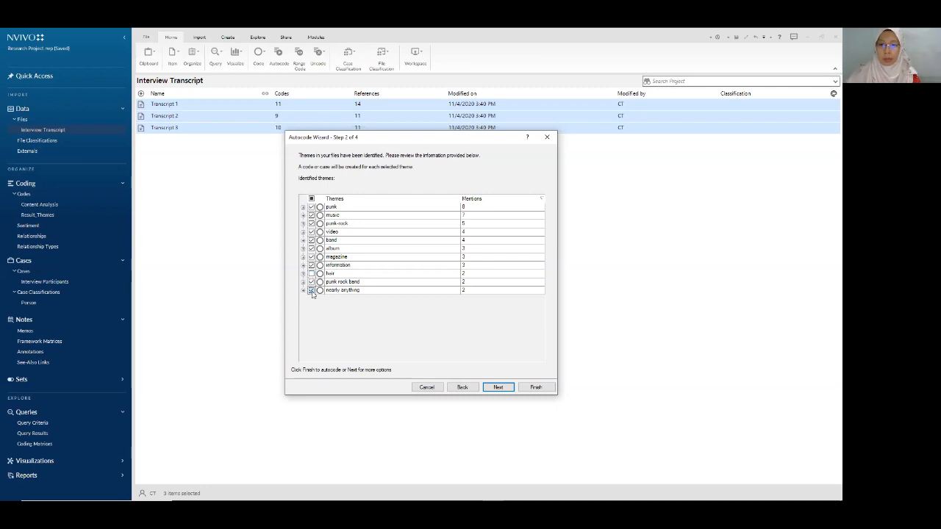
pyautogui.click(310, 265)
pyautogui.click(311, 207)
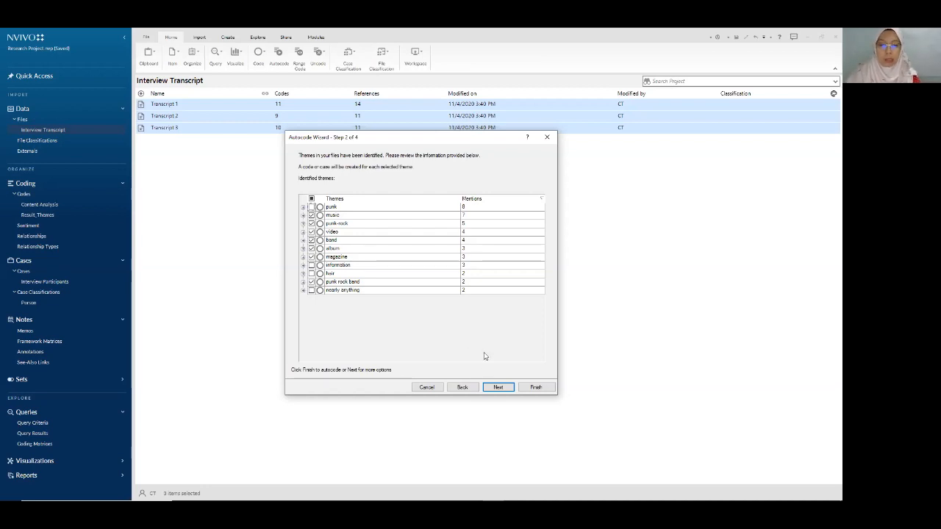
pyautogui.click(499, 387)
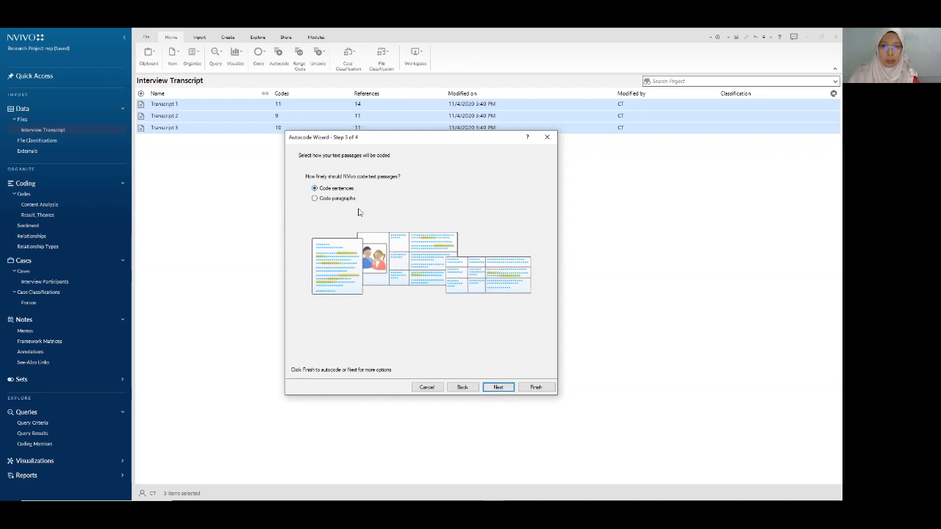
# Keep the coding of sentences, name the codes folder Autocoded Themes Hobby, and run the autocoding
pyautogui.click(498, 387)
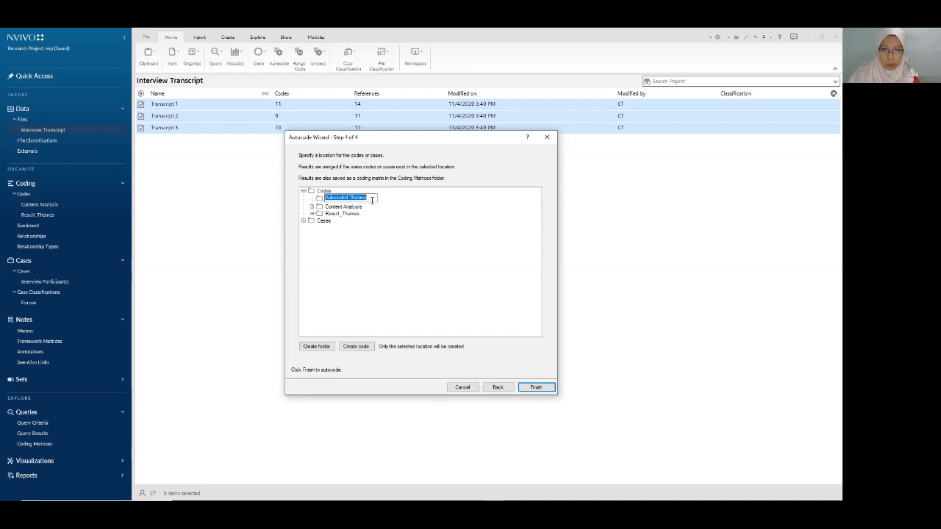
pyautogui.click(349, 198)
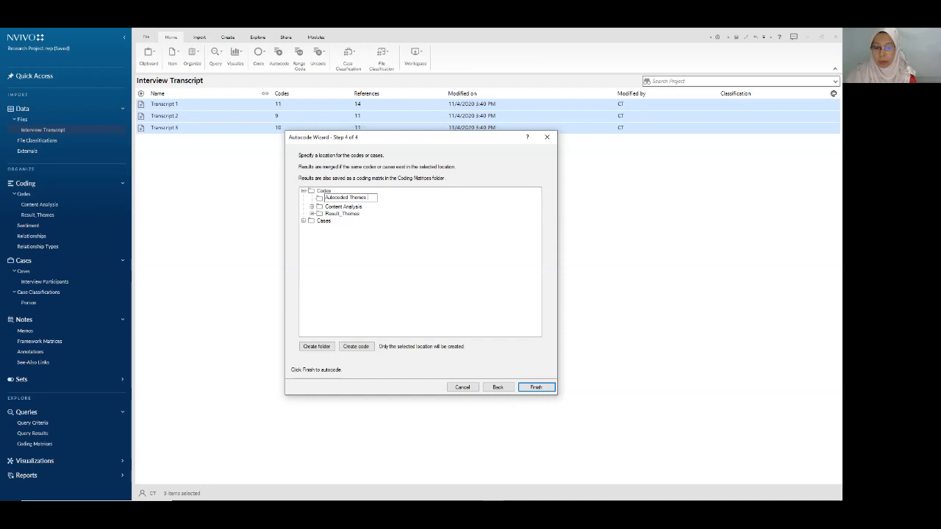
pyautogui.write('bby')
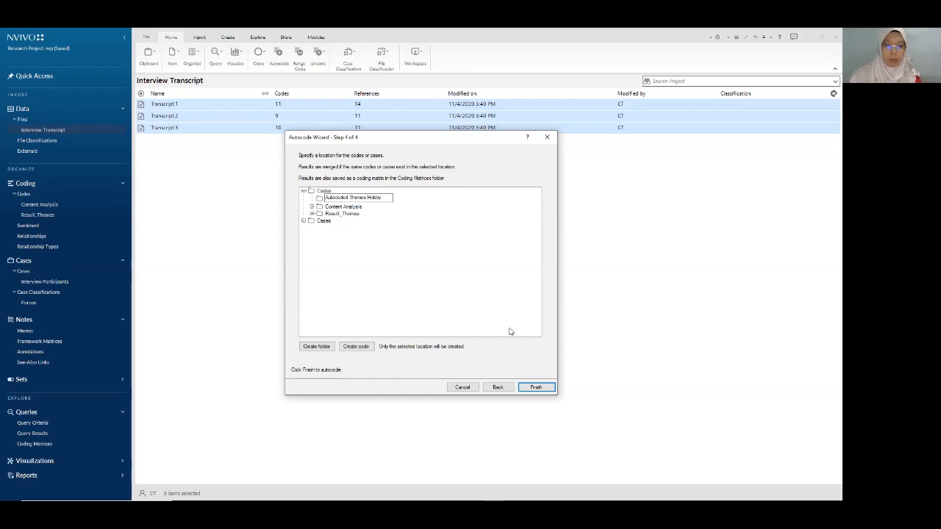
pyautogui.click(532, 387)
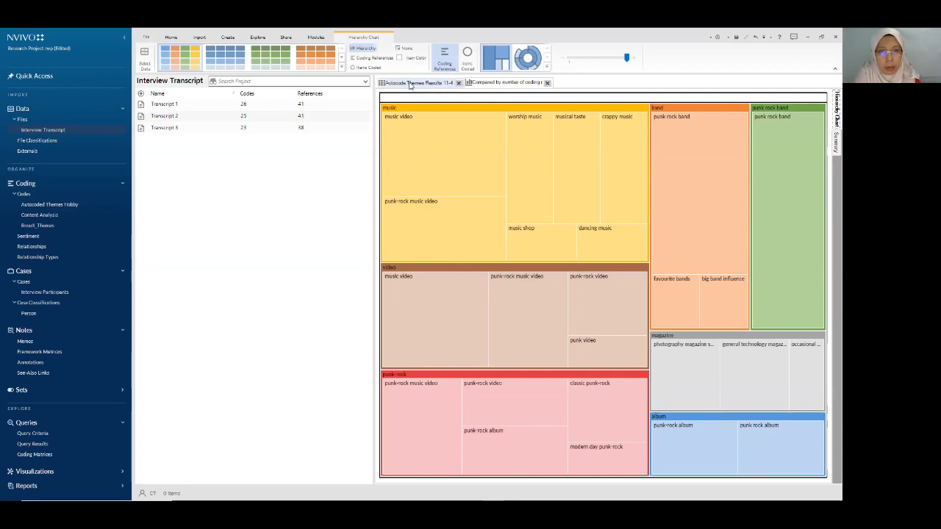
# Show the Autocode Themes Results matrix as a chart and change it to a horizontal bar chart grouped by transcript
pyautogui.click(438, 86)
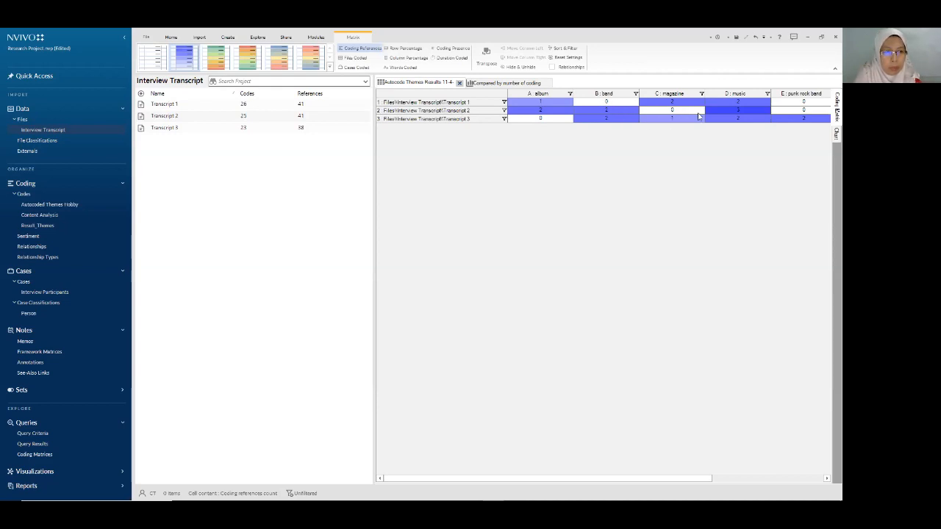
pyautogui.click(831, 138)
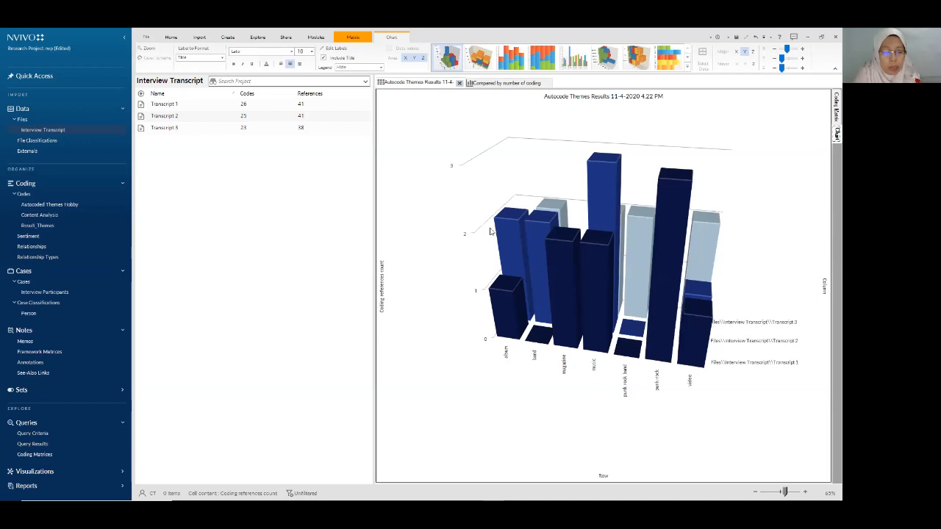
pyautogui.click(687, 67)
pyautogui.click(465, 208)
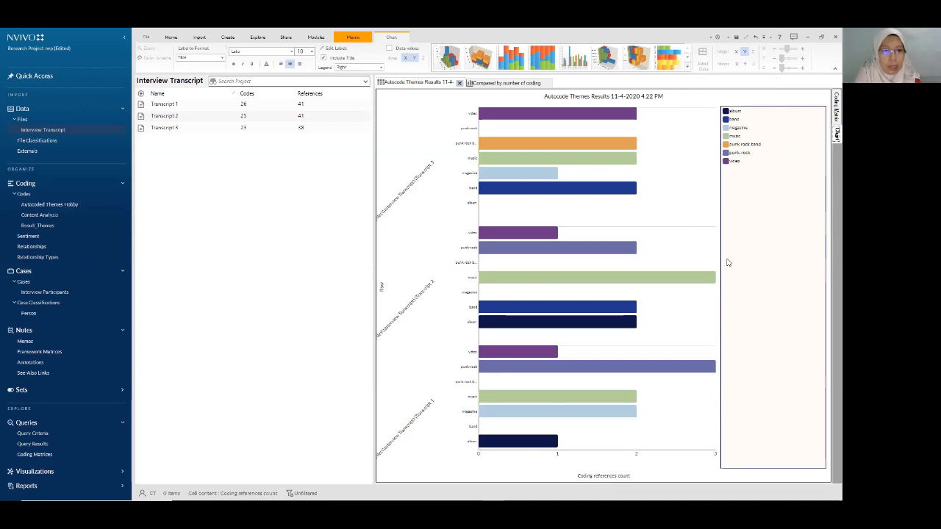
# Export the theme results chart to the desktop as a PNG file named Autocode Themes Results 11-4-2020 4.22 PM
pyautogui.rightClick(654, 188)
pyautogui.click(671, 205)
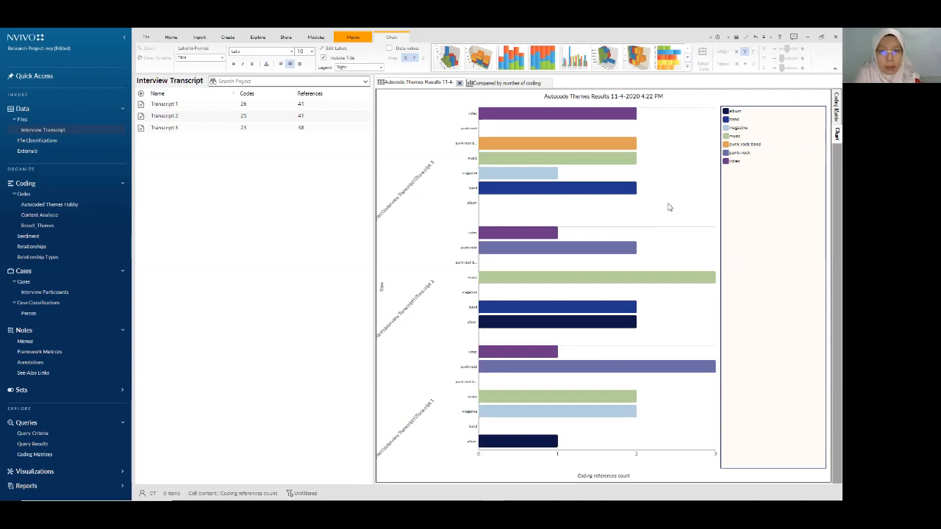
pyautogui.click(409, 232)
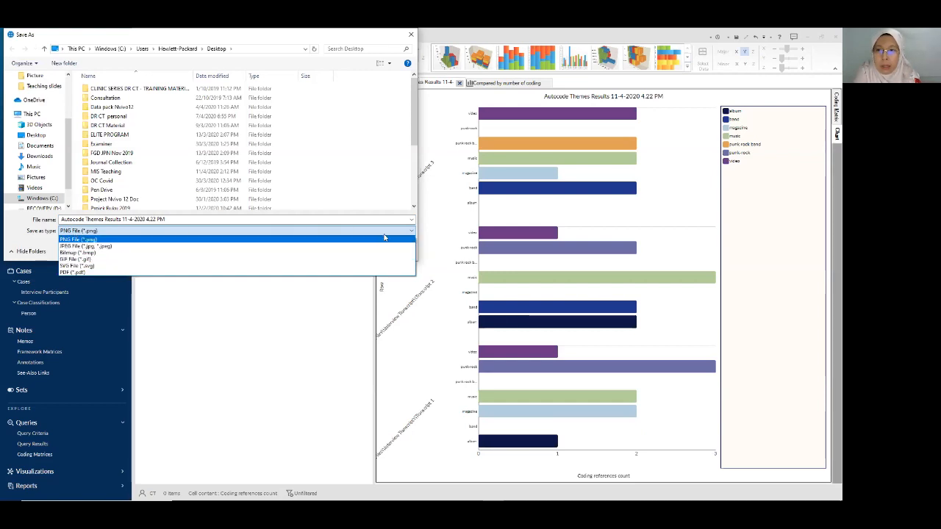
pyautogui.click(42, 140)
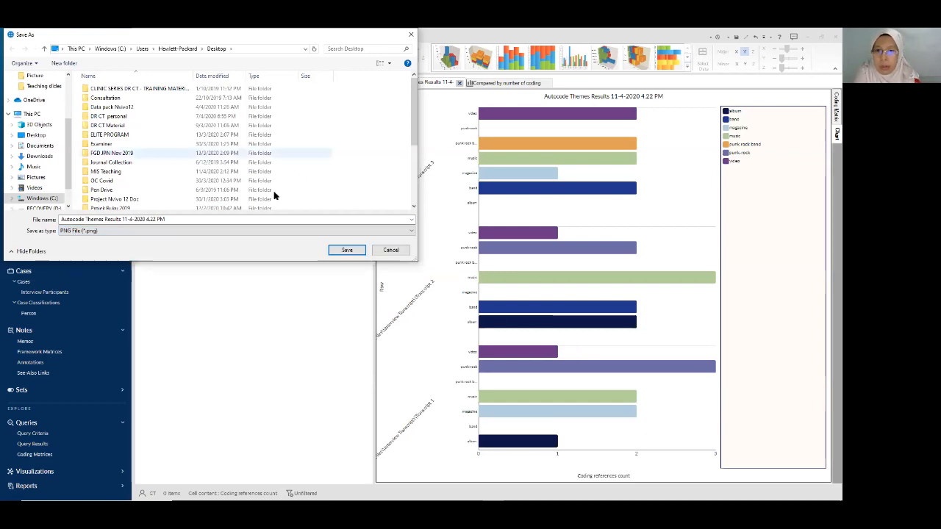
pyautogui.click(340, 252)
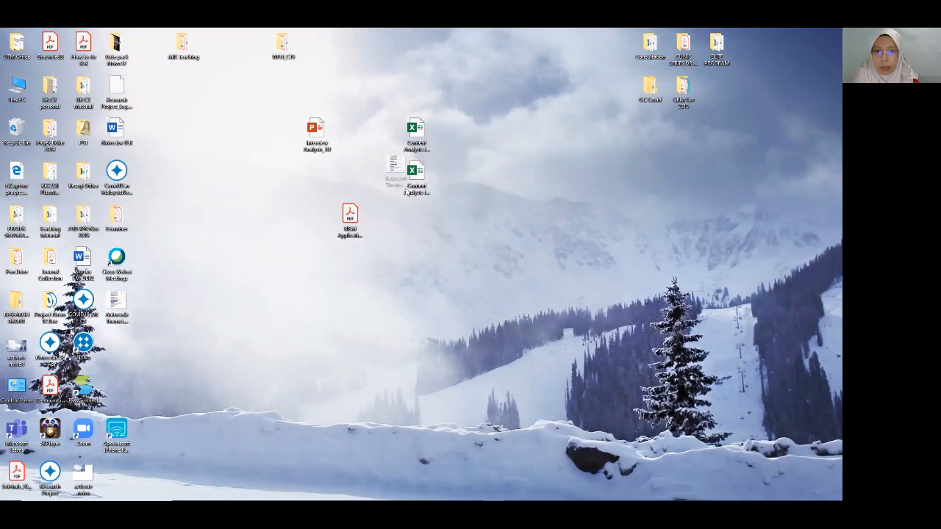
# Place the exported chart image below the Content Analysis workbooks on the desktop, view it in Photos, and close it
pyautogui.moveTo(406, 193); pyautogui.dragTo(434, 224)
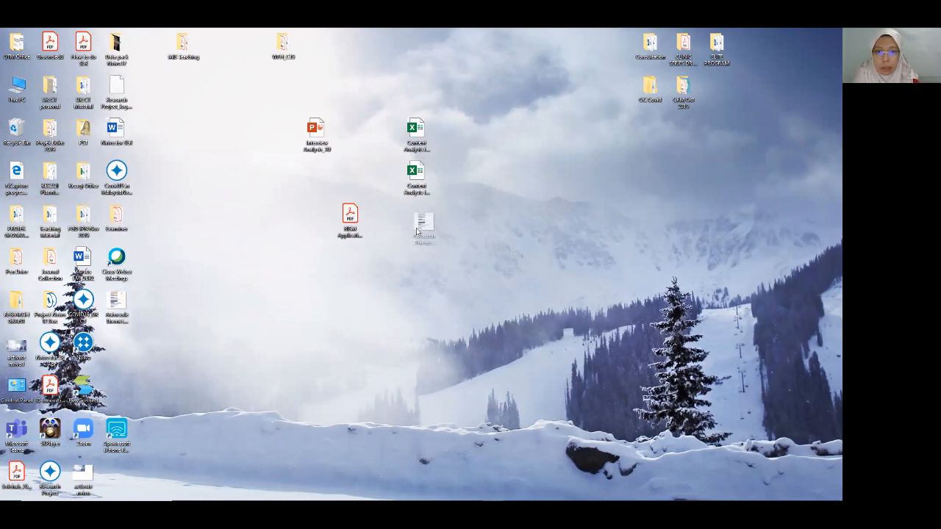
pyautogui.doubleClick(432, 221)
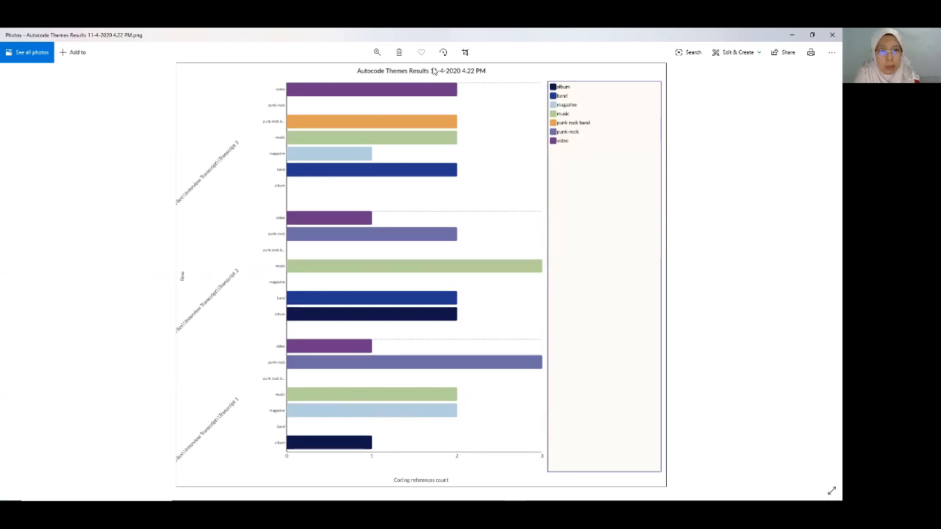
pyautogui.click(830, 36)
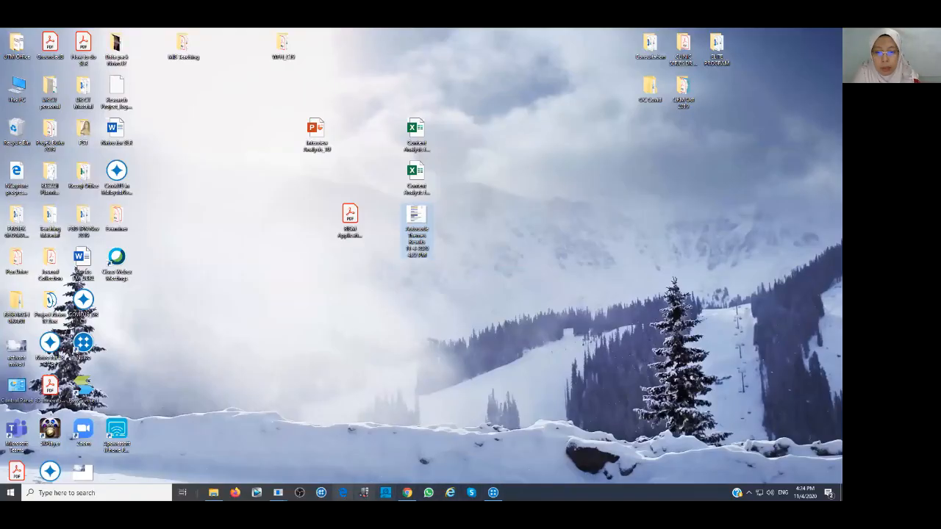
# Return to NVivo and close the coding comparison chart and the Autocode Themes Results matrix
pyautogui.moveTo(494, 493)
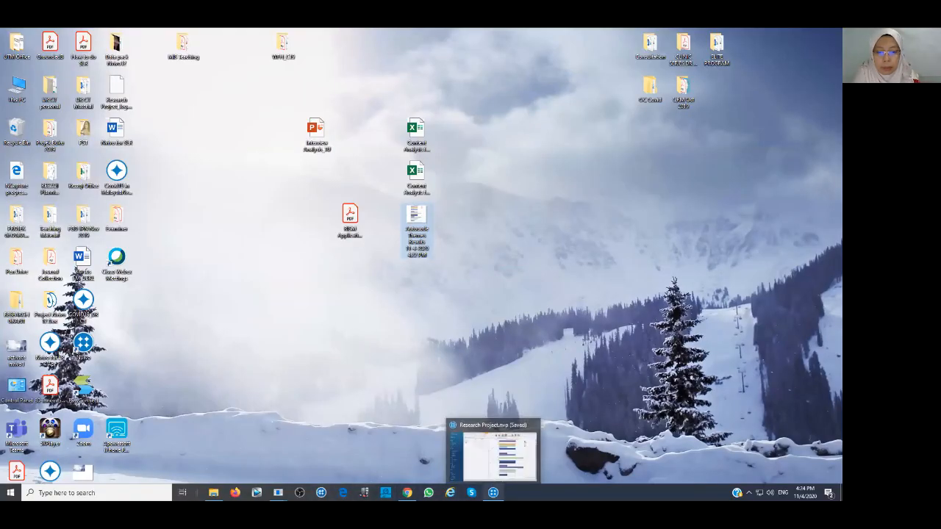
pyautogui.click(493, 450)
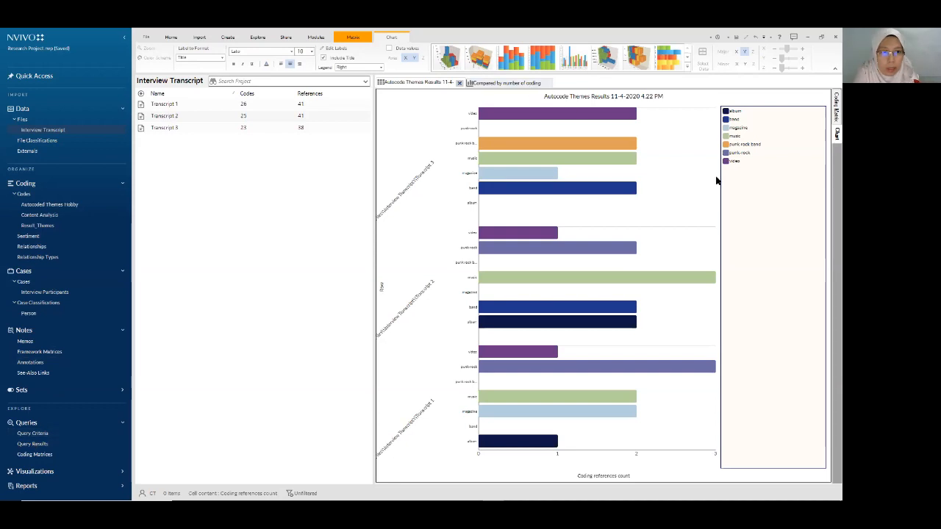
pyautogui.click(544, 83)
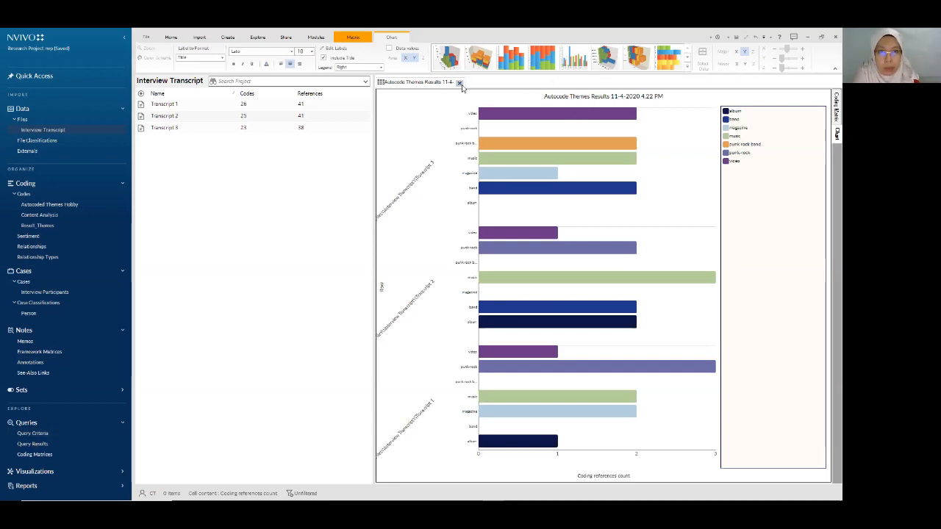
pyautogui.click(459, 83)
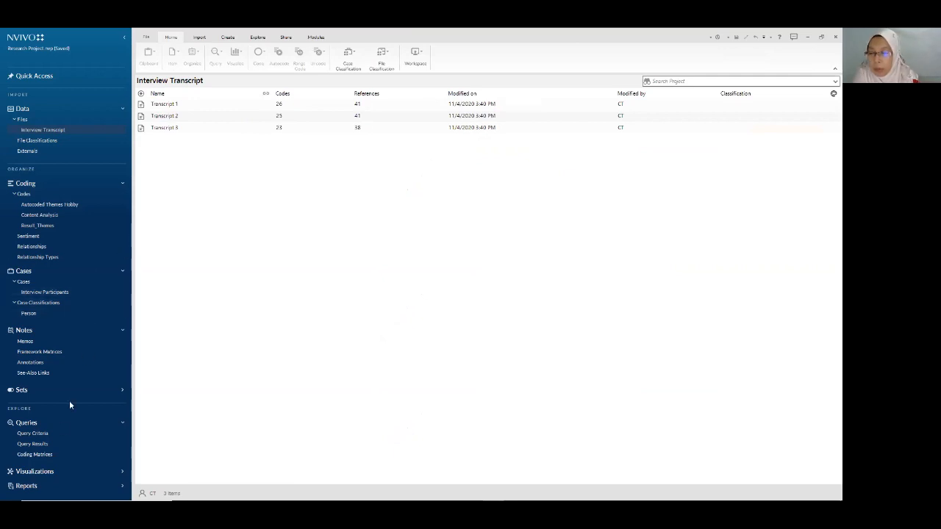
# Open the Query Criteria list under Queries and dismiss its introduction page
pyautogui.click(30, 425)
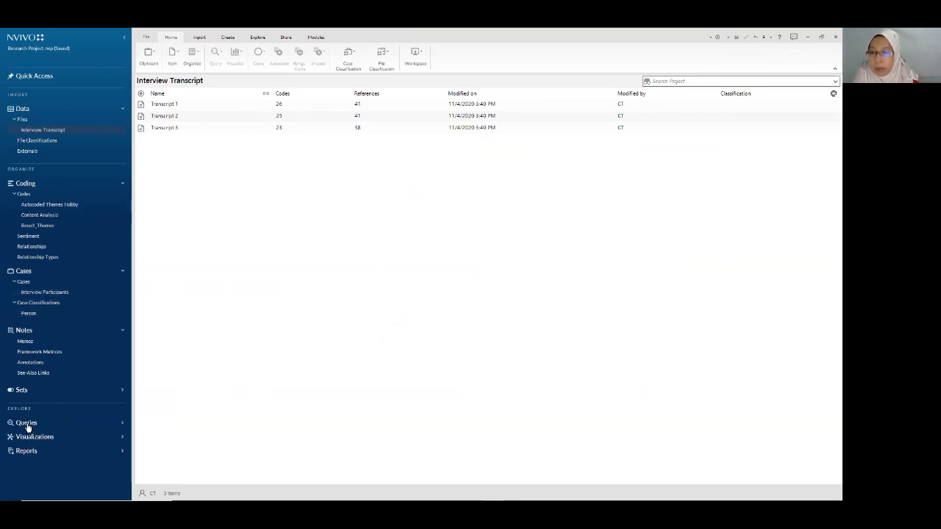
pyautogui.click(29, 425)
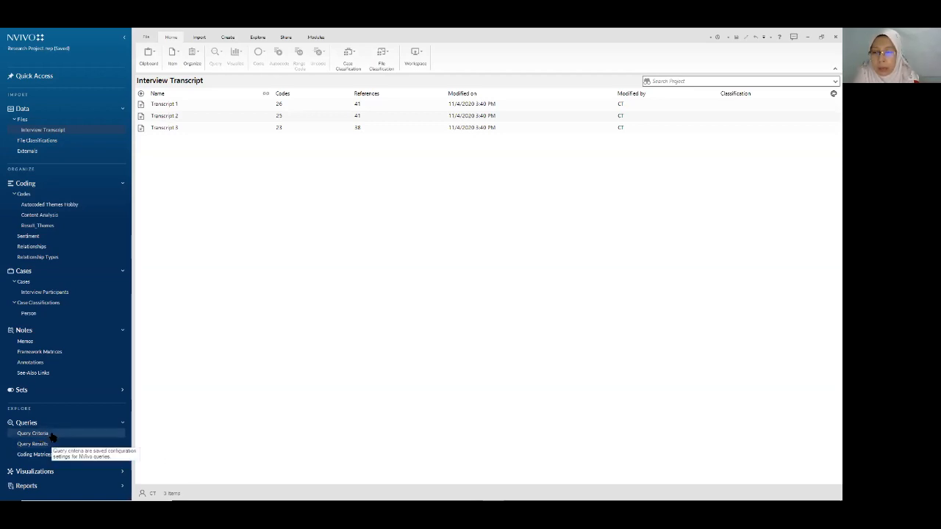
pyautogui.click(47, 435)
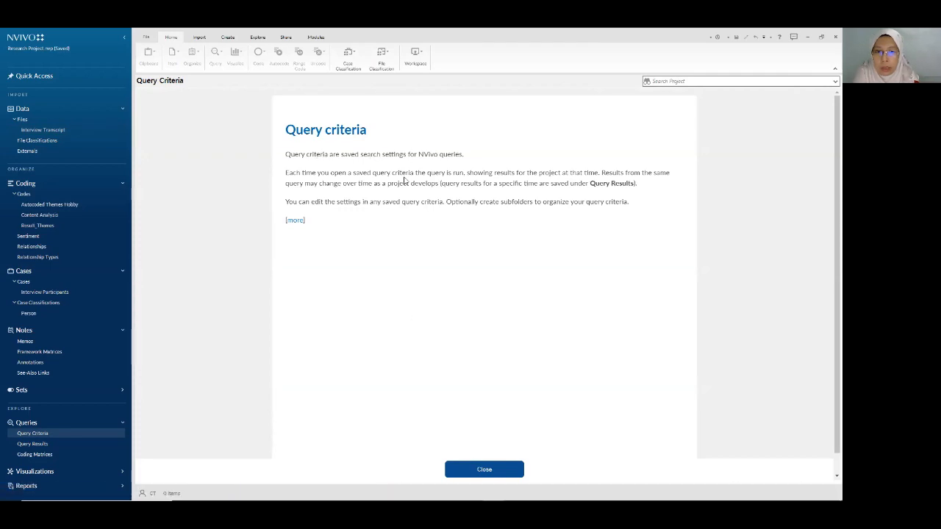
pyautogui.click(483, 468)
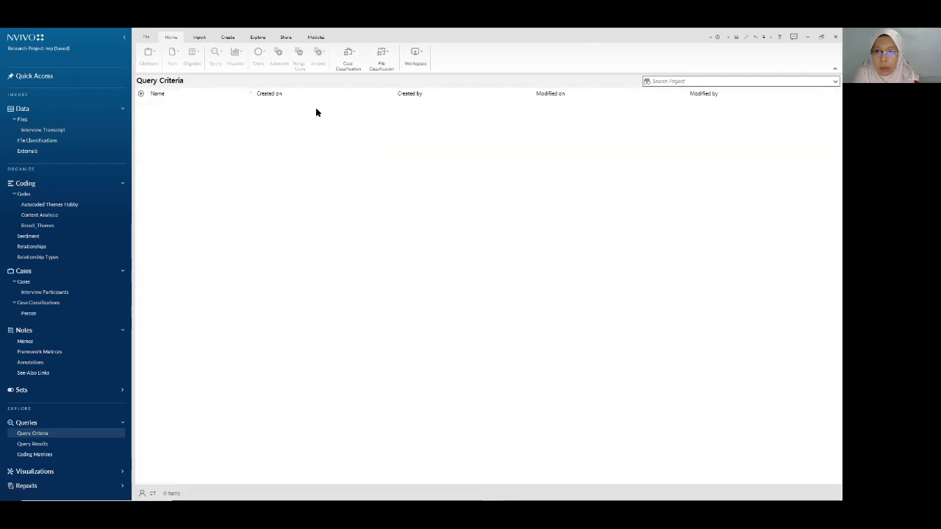
# Create a new Text Search query for the word photography, finding exact matches only
pyautogui.click(257, 36)
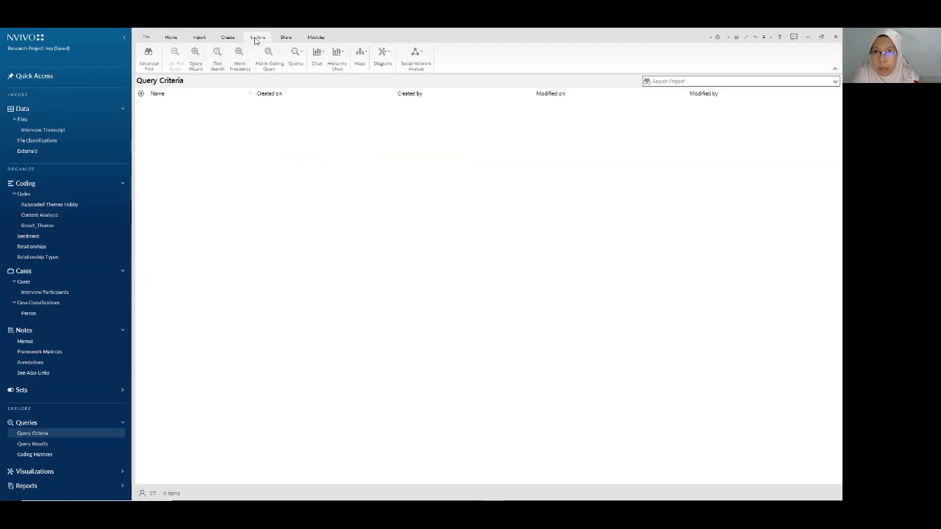
pyautogui.rightClick(247, 116)
pyautogui.moveTo(294, 121)
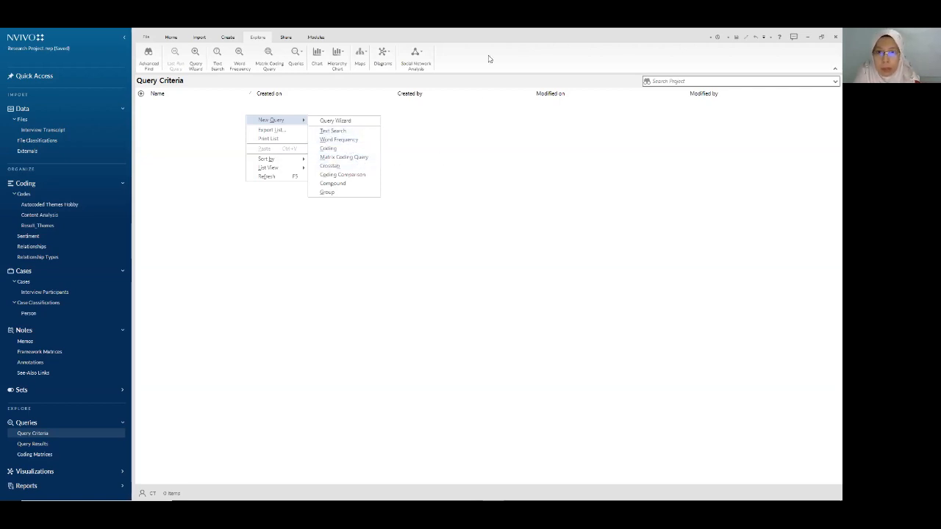
pyautogui.click(351, 130)
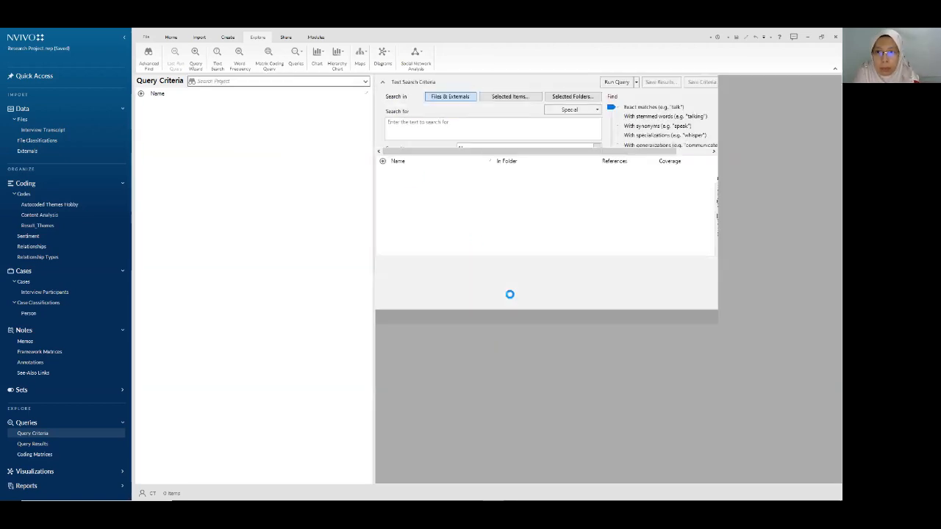
pyautogui.click(425, 140)
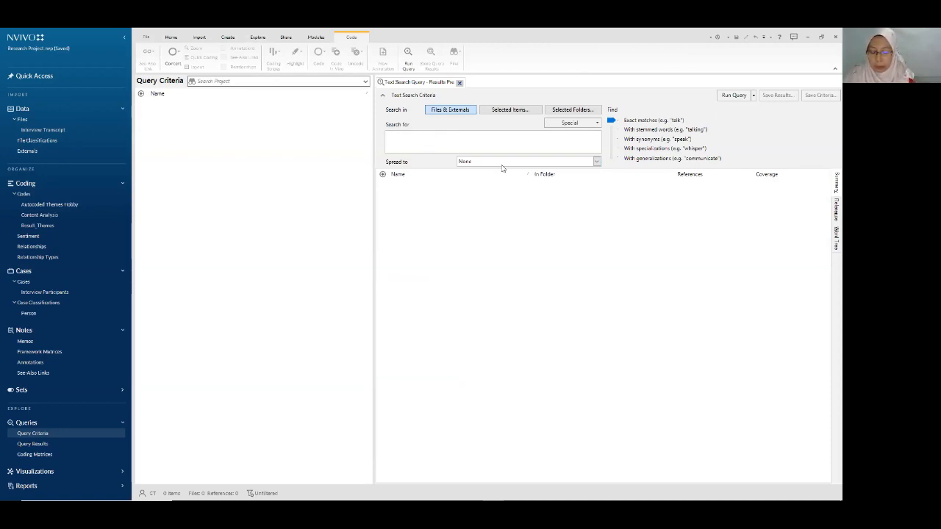
pyautogui.write('photo')
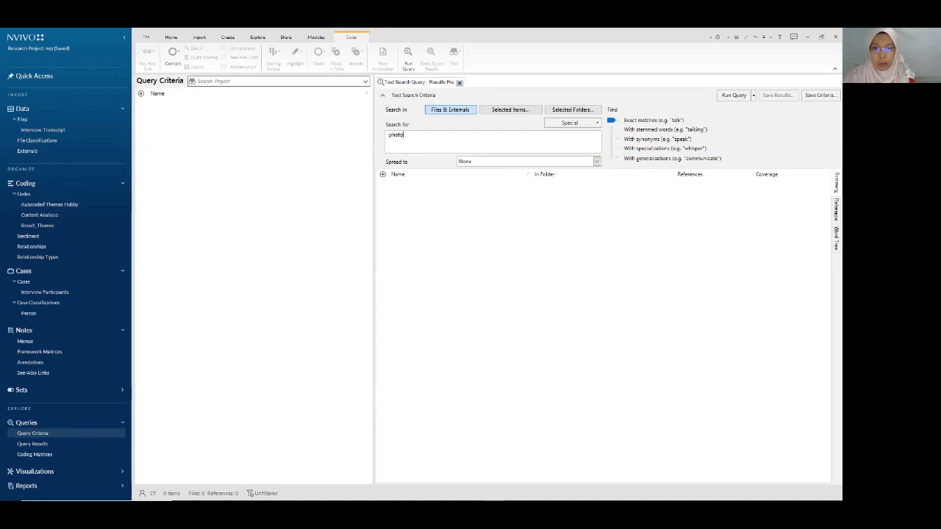
pyautogui.write('graphy')
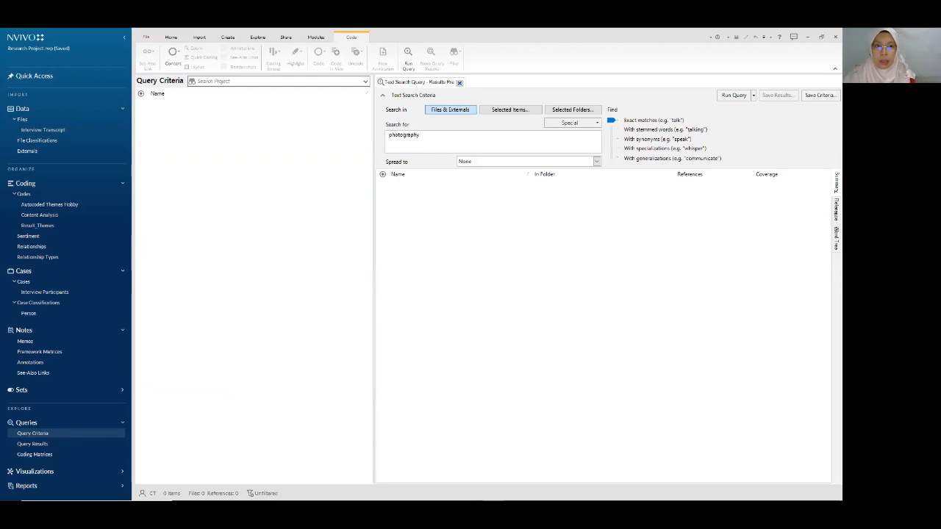
pyautogui.click(598, 124)
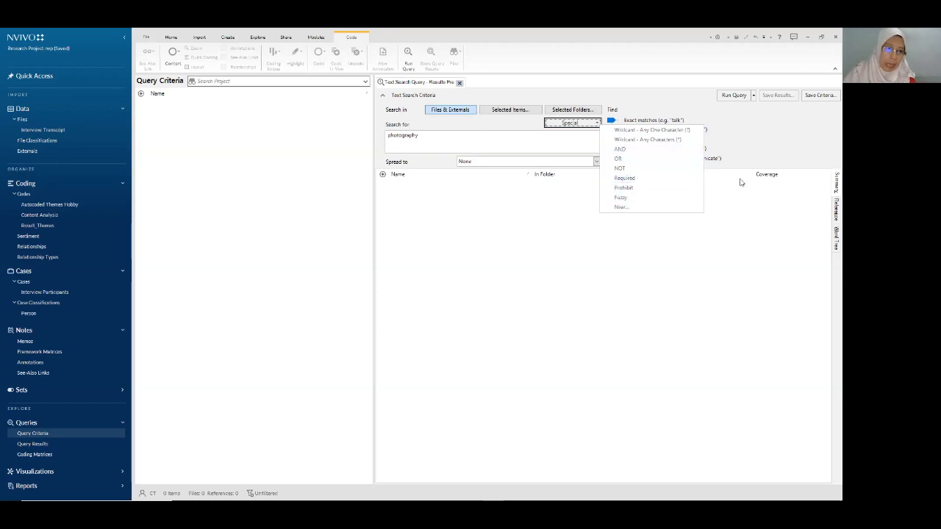
pyautogui.click(474, 139)
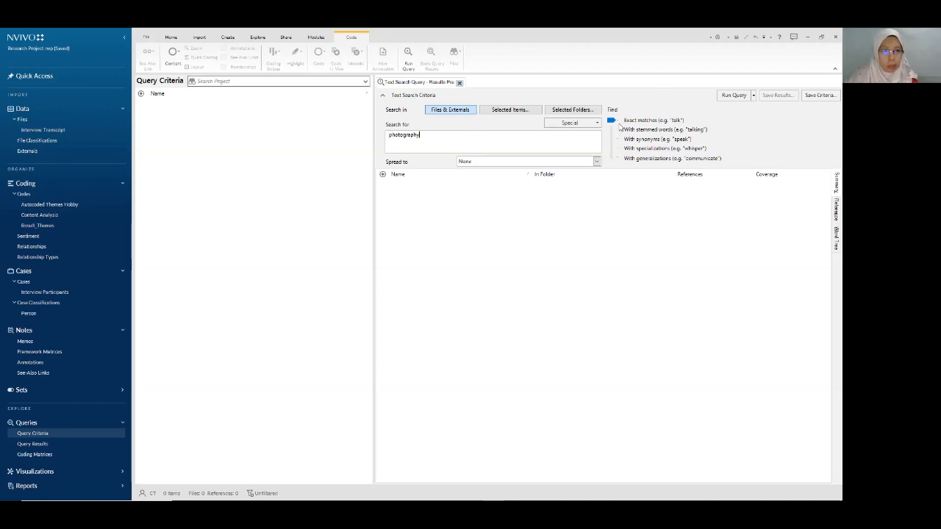
pyautogui.moveTo(610, 122)
pyautogui.mouseDown()
pyautogui.moveTo(615, 172)
pyautogui.moveTo(618, 114)
pyautogui.moveTo(594, 117)
pyautogui.mouseUp()
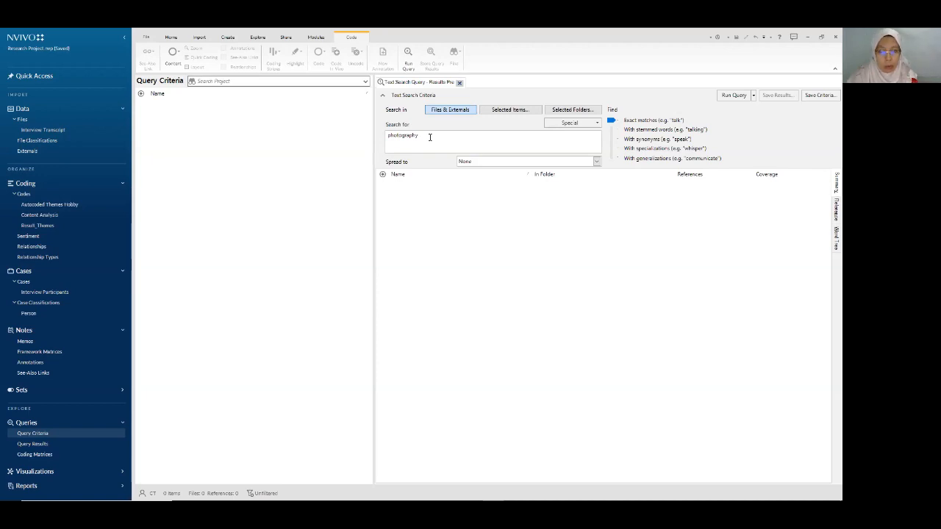
# Limit the text search to the three transcripts in the Interview Transcript folder, and dismiss the folder selection without choosing any folder
pyautogui.click(514, 112)
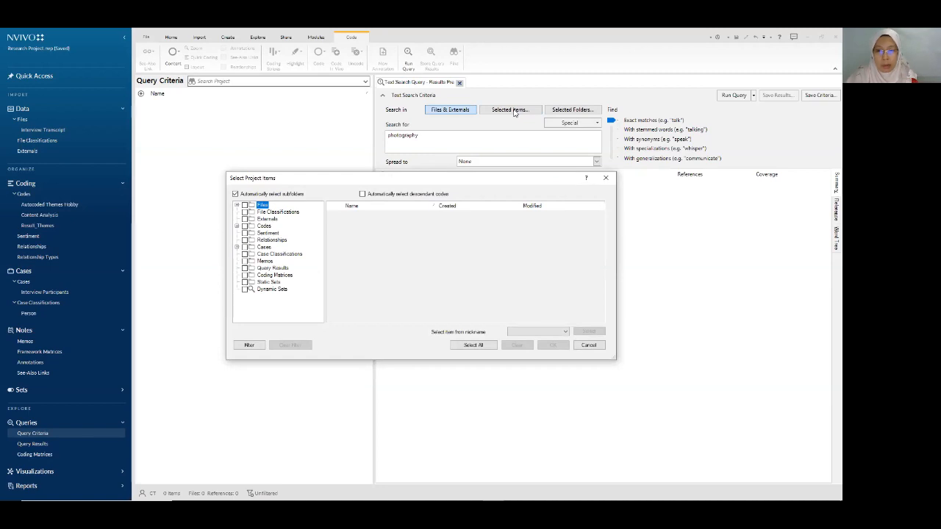
pyautogui.click(236, 205)
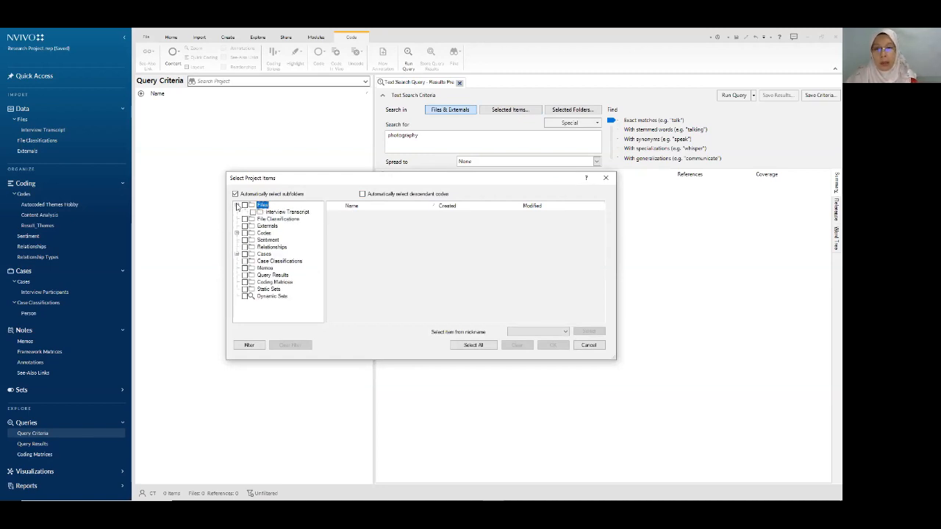
pyautogui.click(301, 213)
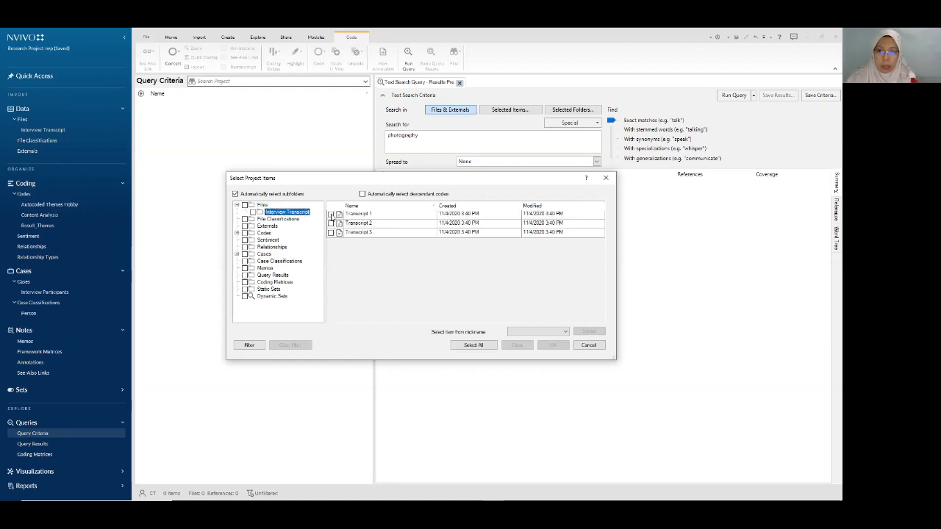
pyautogui.click(253, 212)
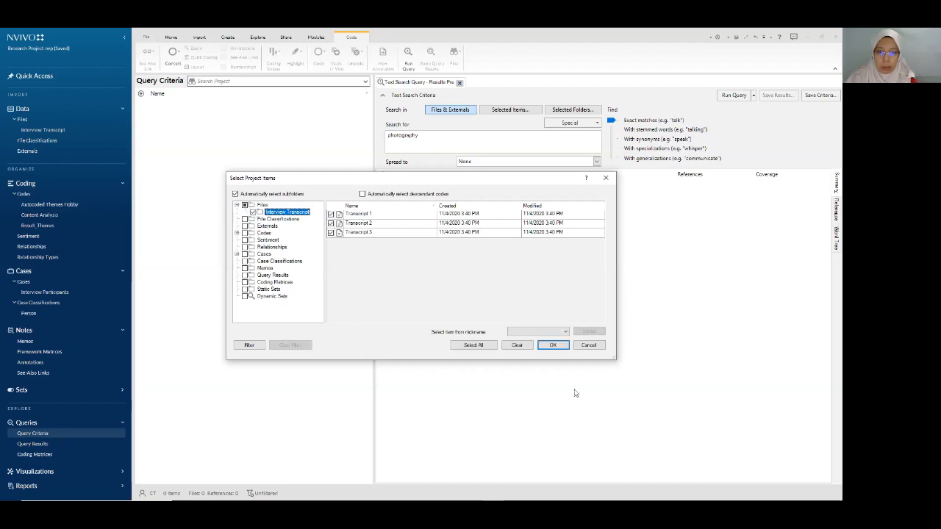
pyautogui.click(553, 344)
pyautogui.click(572, 110)
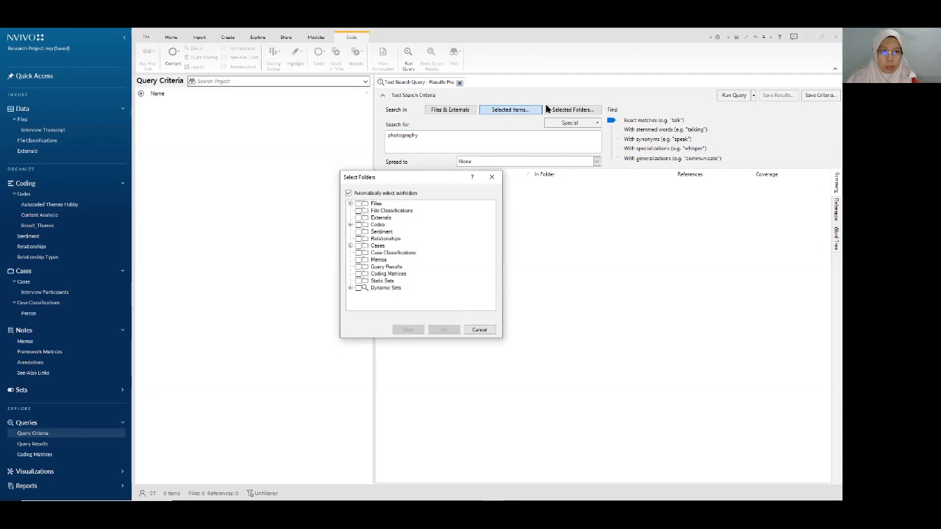
pyautogui.click(479, 330)
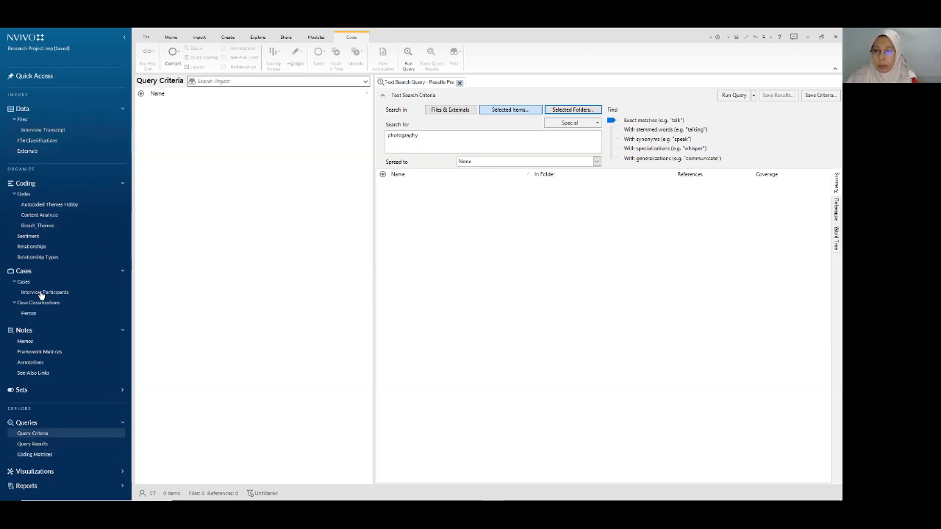
# Collapse the Coding, Cases and Notes sections of the project navigation
pyautogui.click(121, 184)
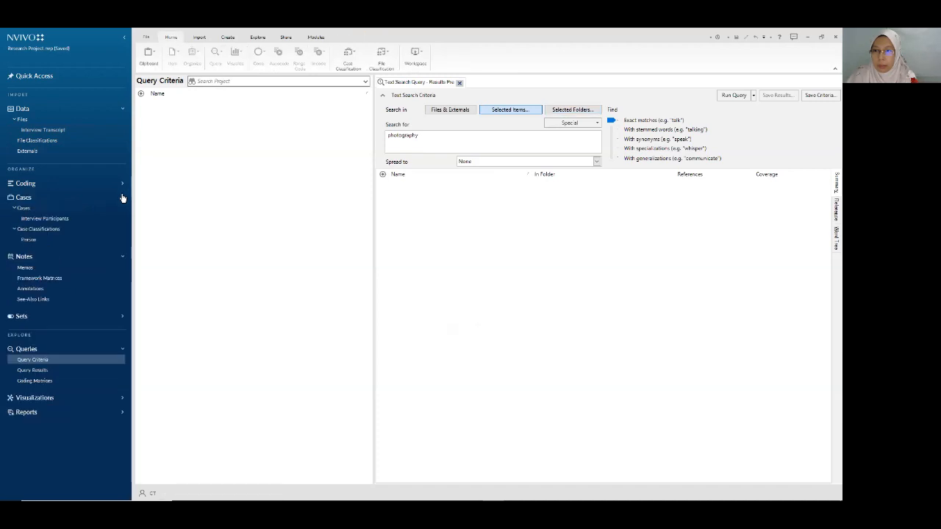
pyautogui.click(123, 199)
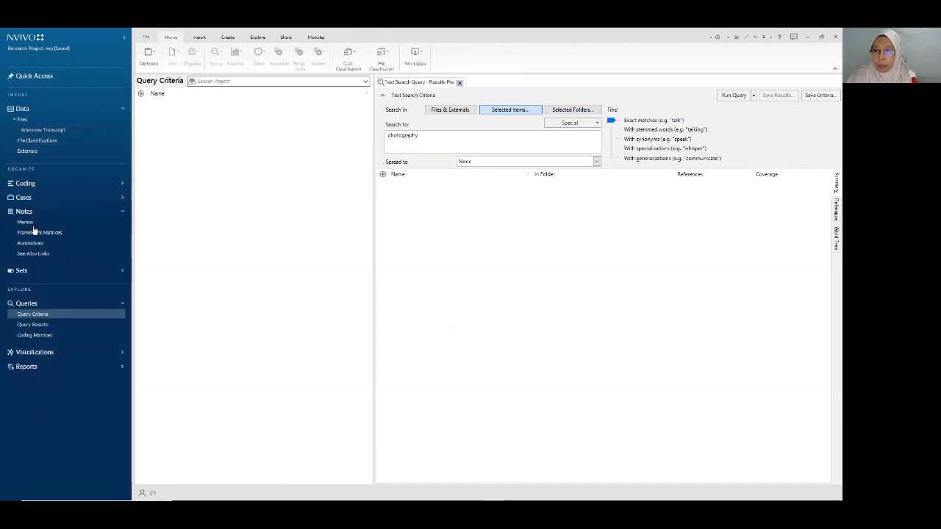
pyautogui.click(123, 213)
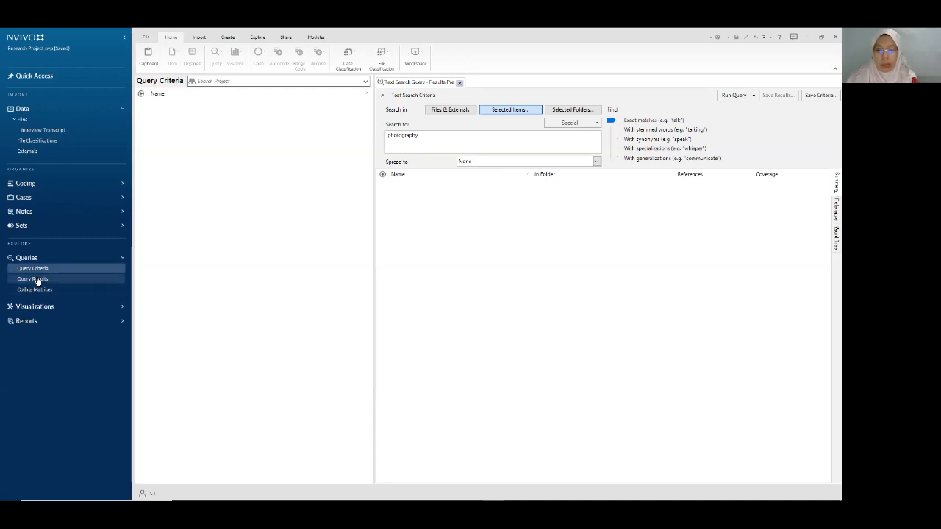
# Save the text search criteria as photography, and run the query, storing its results as photography under Query Results
pyautogui.click(820, 96)
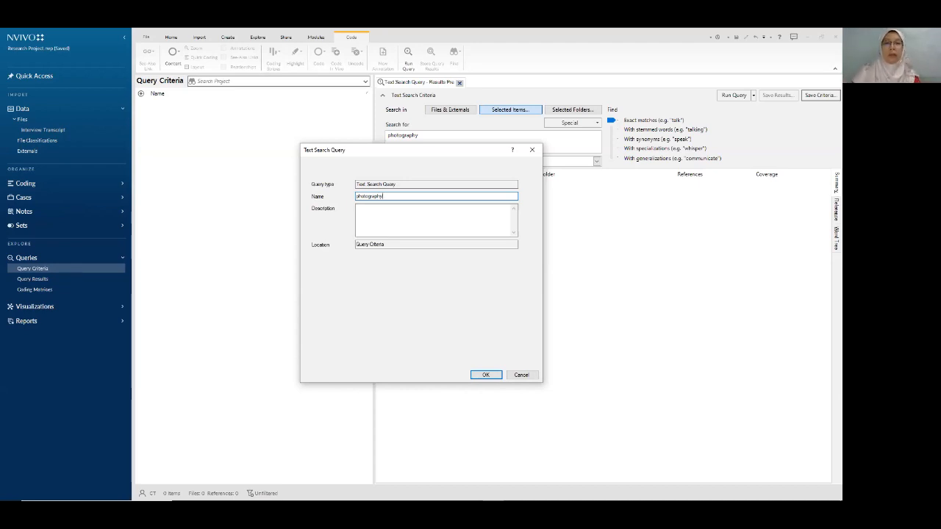
pyautogui.click(486, 375)
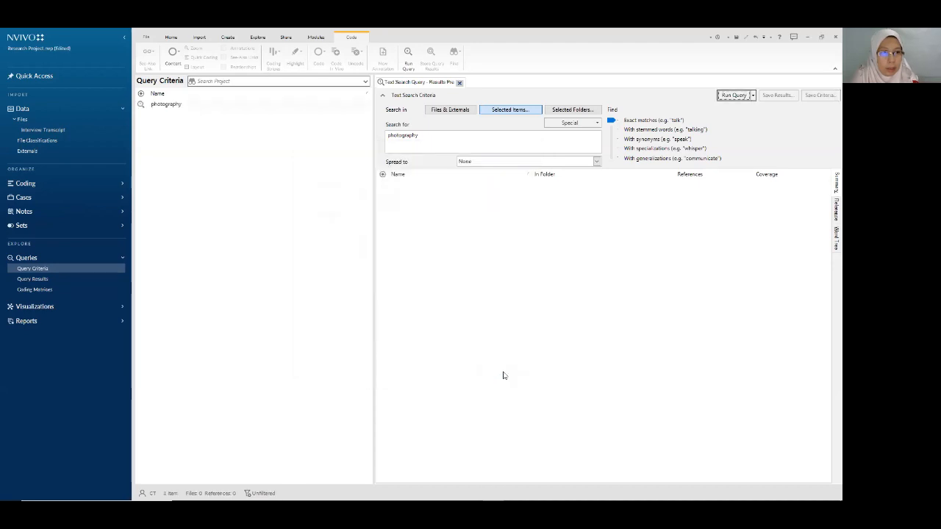
pyautogui.click(753, 95)
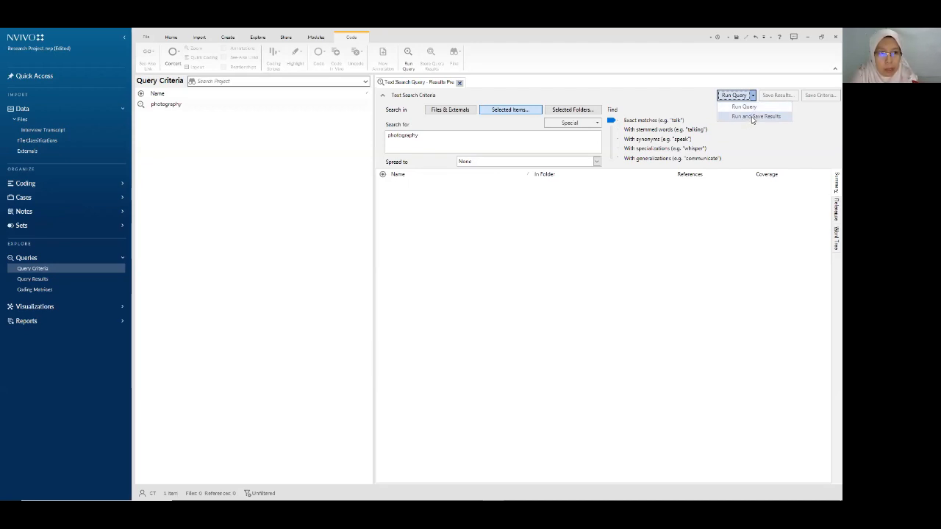
pyautogui.click(752, 117)
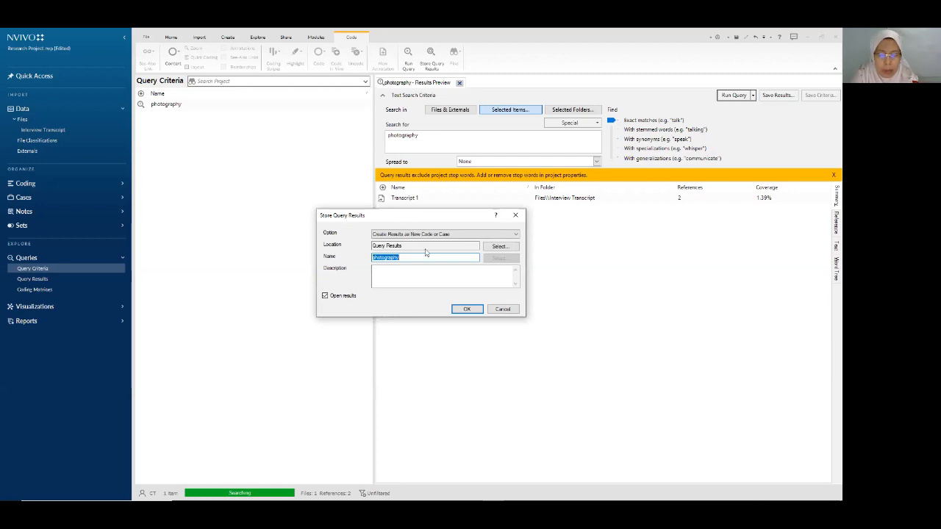
pyautogui.click(498, 248)
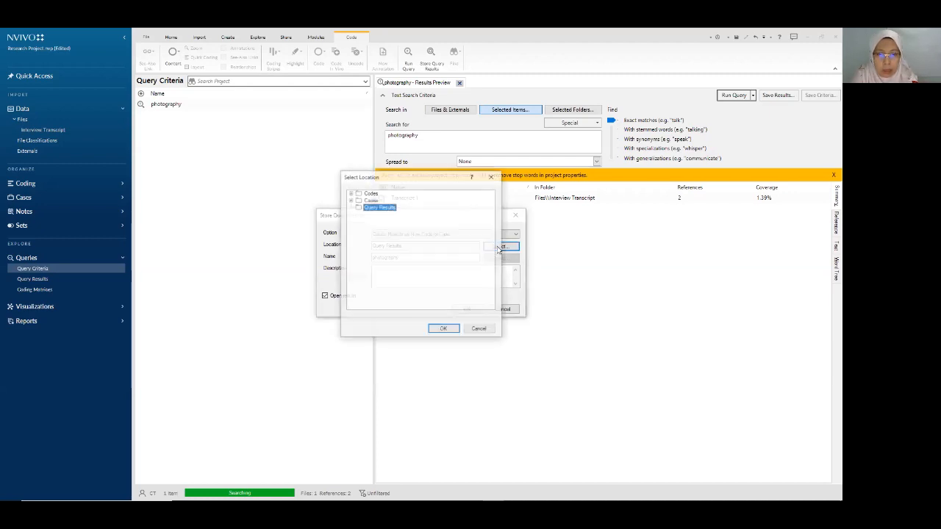
pyautogui.click(479, 329)
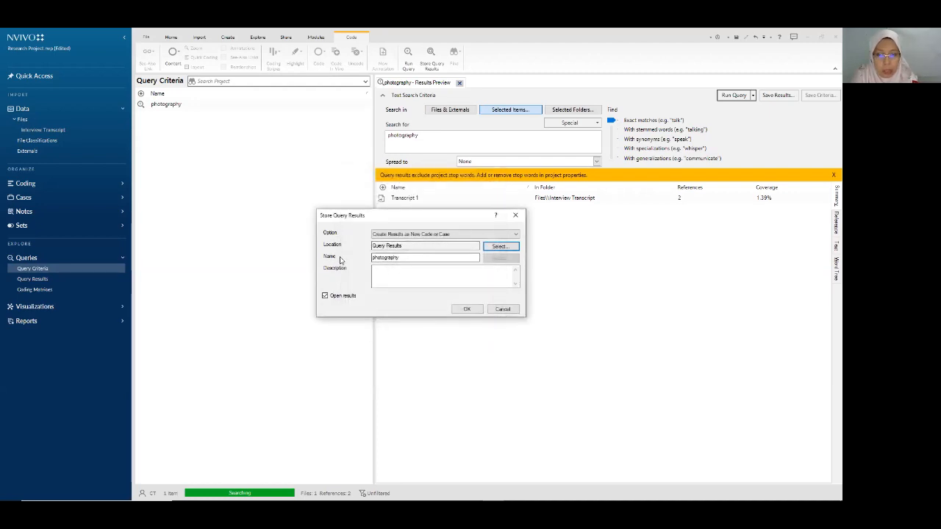
pyautogui.click(471, 310)
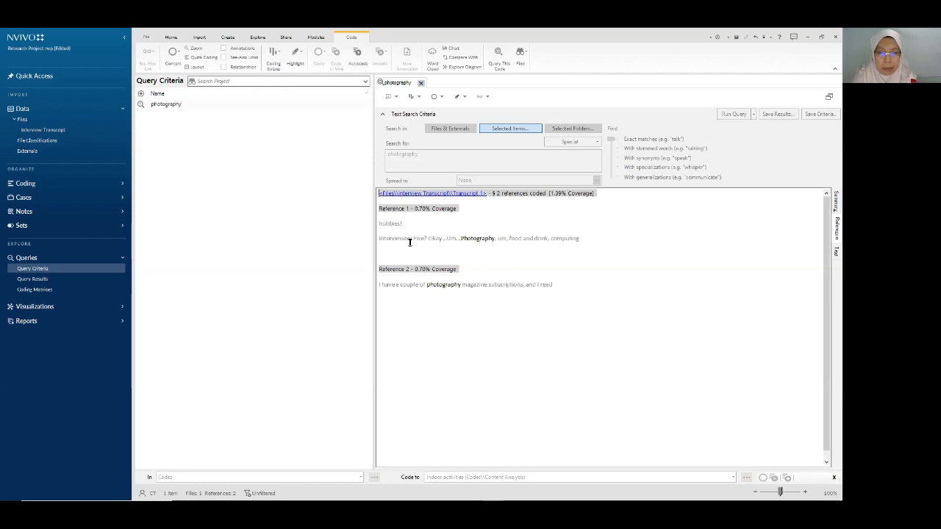
# Code the passage "Okay...Um...Photography, um, food and drink, computing" from the search results to a new code Photography in Autocoded Themes Hobby
pyautogui.moveTo(428, 239); pyautogui.dragTo(603, 253)
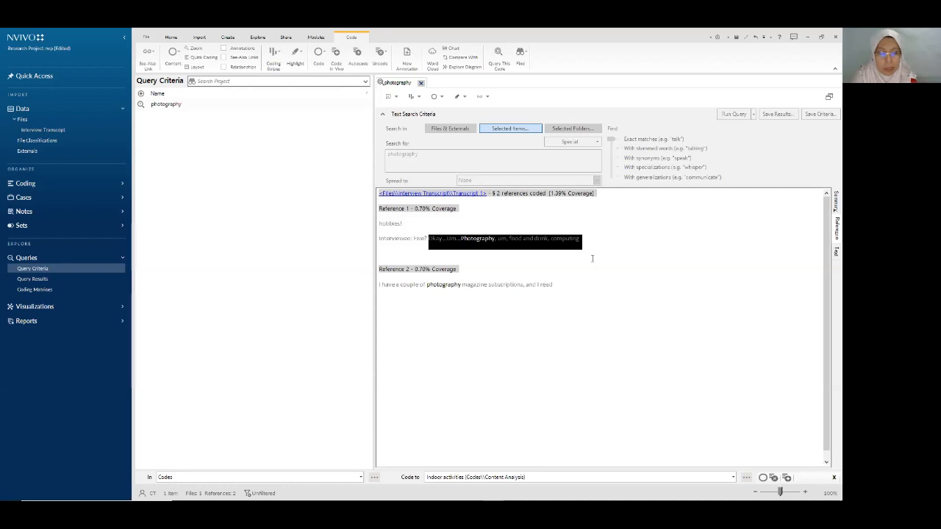
pyautogui.click(79, 184)
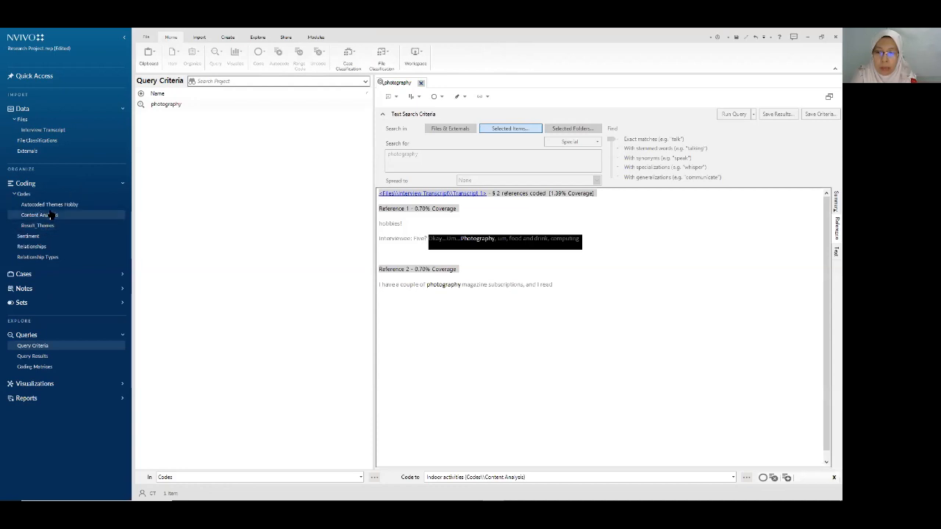
pyautogui.click(56, 205)
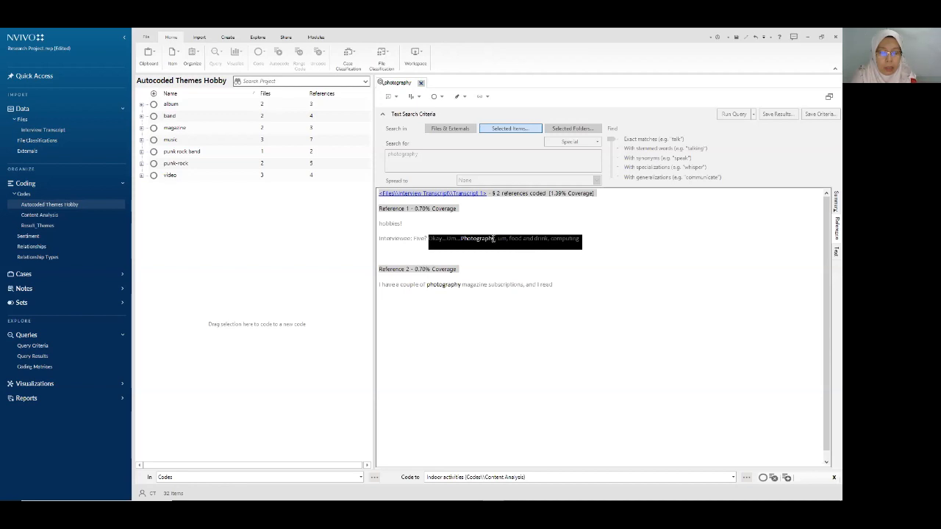
pyautogui.moveTo(502, 240); pyautogui.dragTo(238, 235)
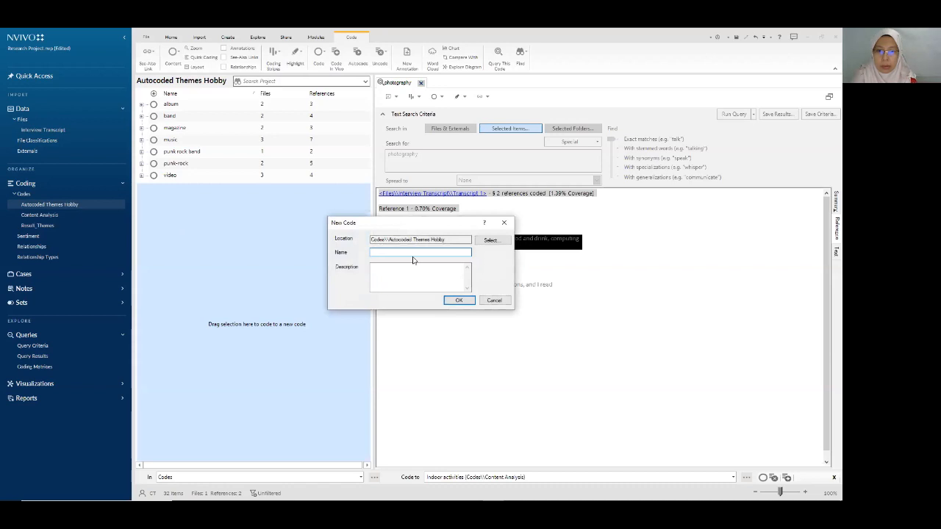
pyautogui.write('Photography')
pyautogui.click(457, 301)
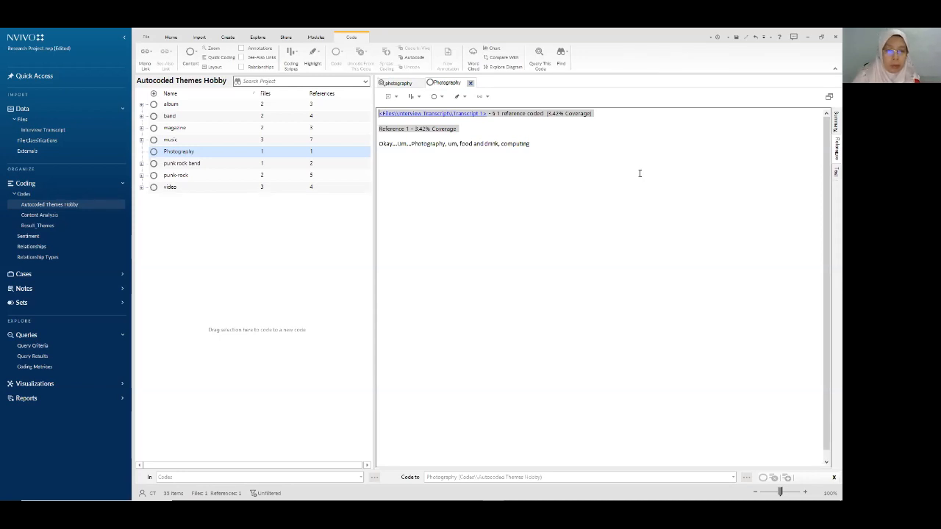
# Close the Photography code and the photography query results, and return to the Query Criteria list
pyautogui.click(470, 83)
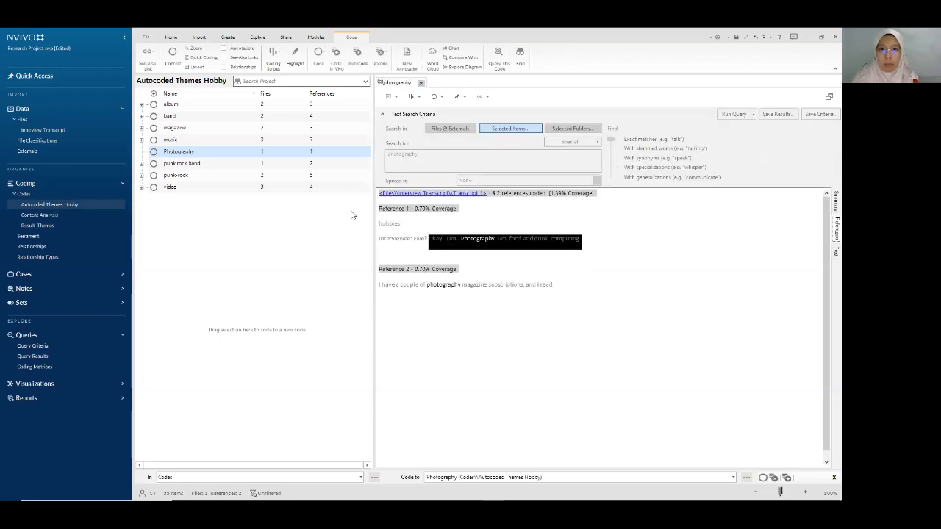
pyautogui.click(421, 83)
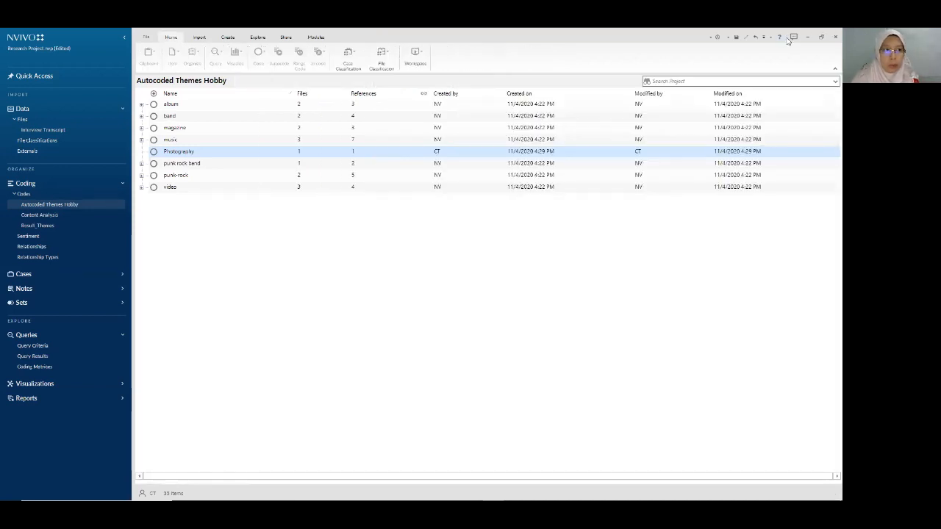
pyautogui.click(32, 345)
# Create a new Word Frequency query with a minimum word length of 5
pyautogui.rightClick(252, 126)
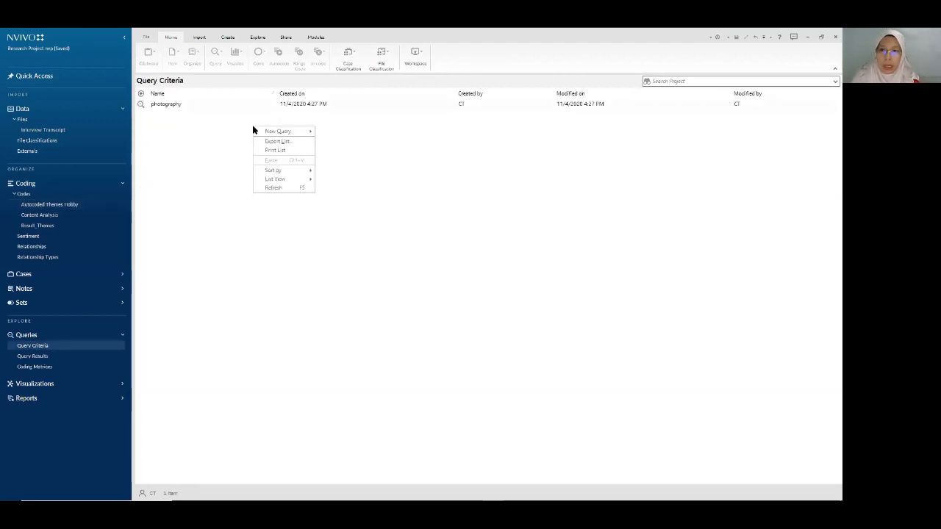
pyautogui.moveTo(302, 133)
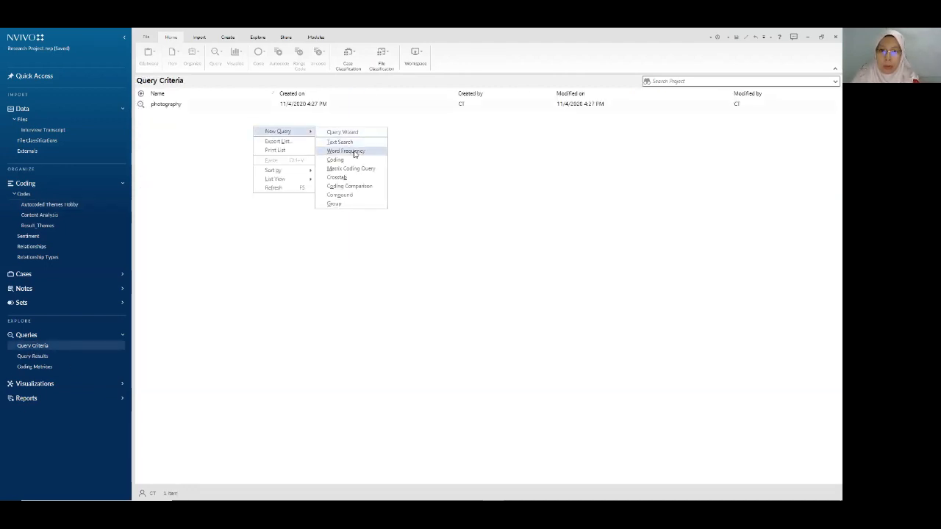
pyautogui.click(347, 150)
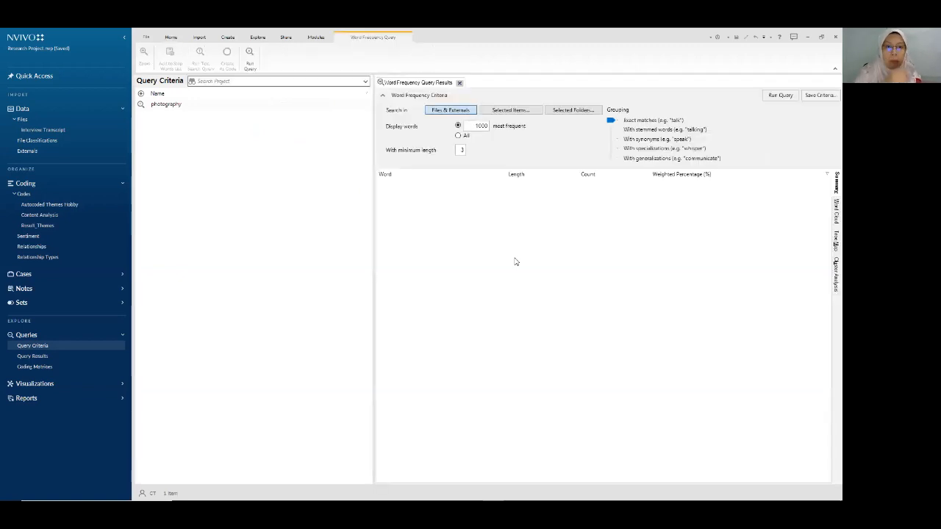
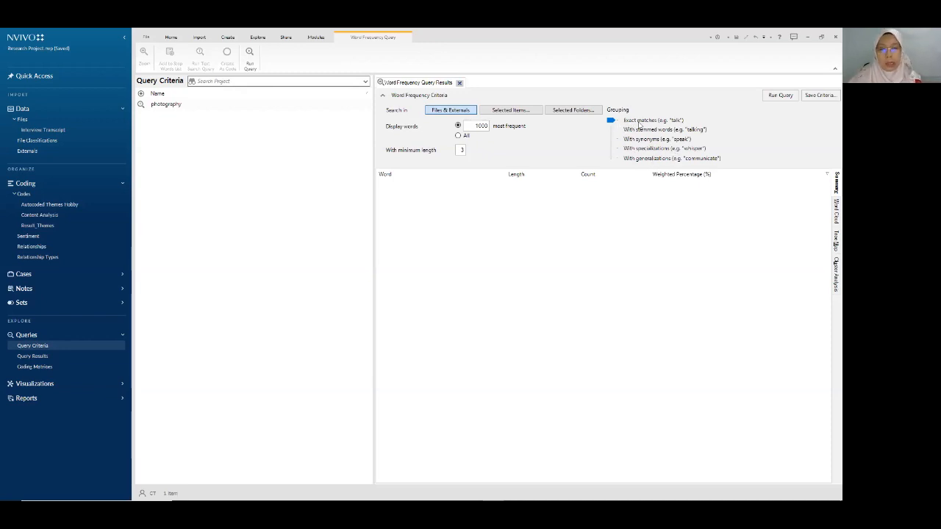
pyautogui.doubleClick(461, 150)
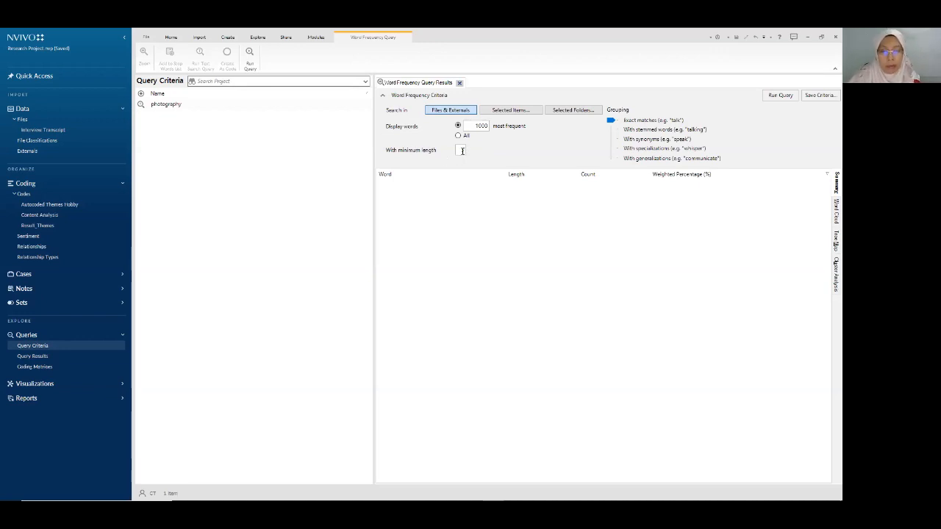
# Begin selecting project items for the word frequency search by listing the files in the Interview Transcript folder
pyautogui.click(506, 110)
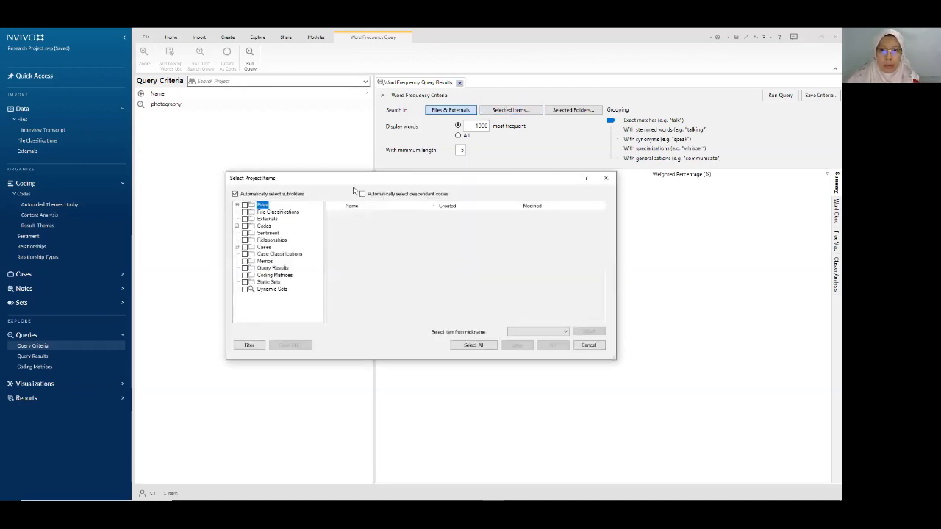
pyautogui.click(237, 206)
pyautogui.click(283, 213)
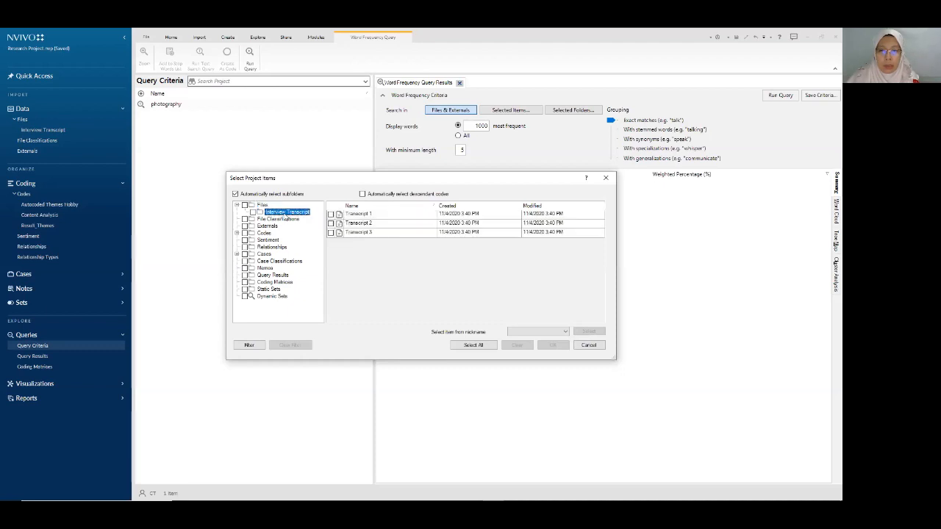
# Limit the word frequency search to all transcripts in the Interview Transcript folder and save the criteria as "Search 1"
pyautogui.click(253, 213)
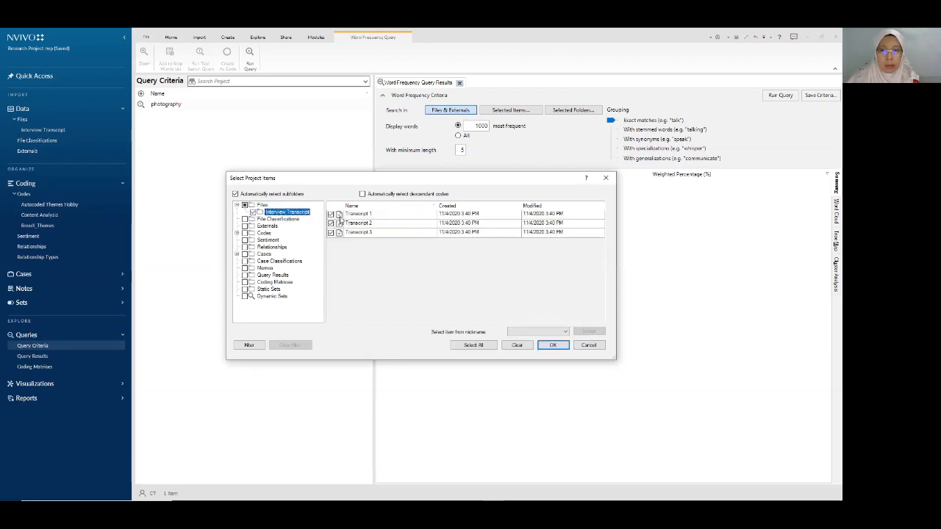
pyautogui.click(556, 345)
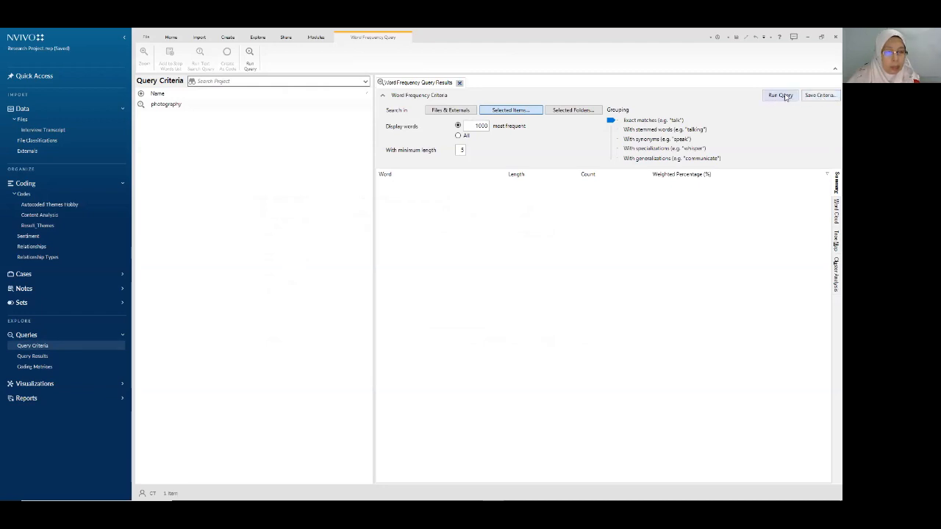
pyautogui.click(822, 95)
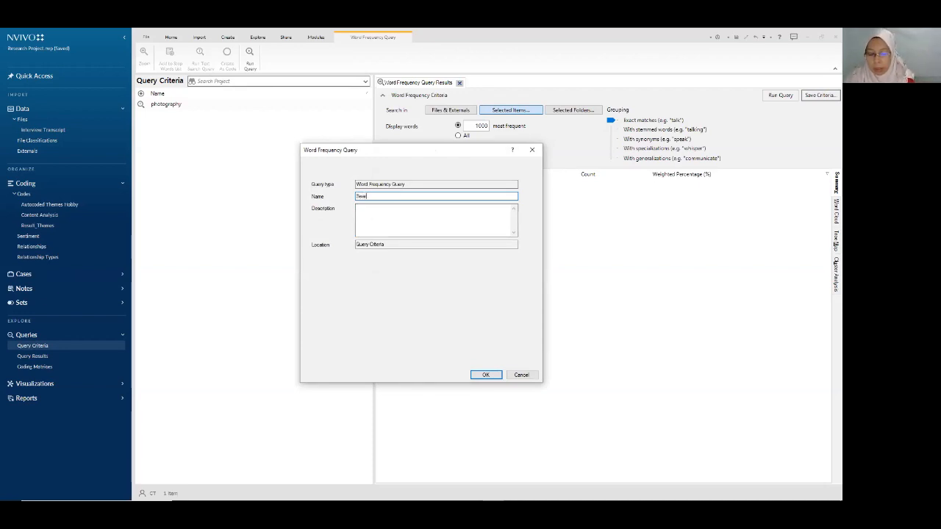
pyautogui.write('Search 1')
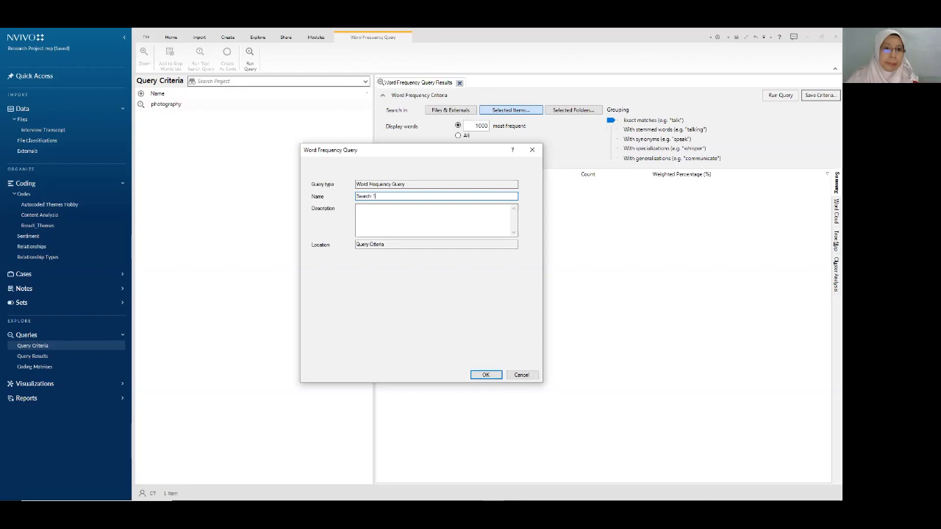
pyautogui.click(482, 375)
# Run the word frequency query and display the results as a word cloud in the black-background style with blue and green words
pyautogui.click(781, 96)
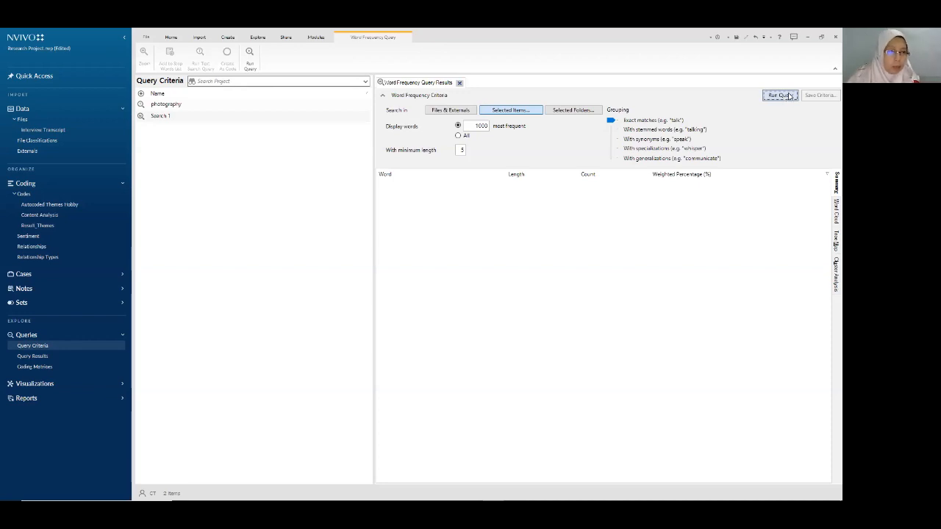
pyautogui.click(772, 95)
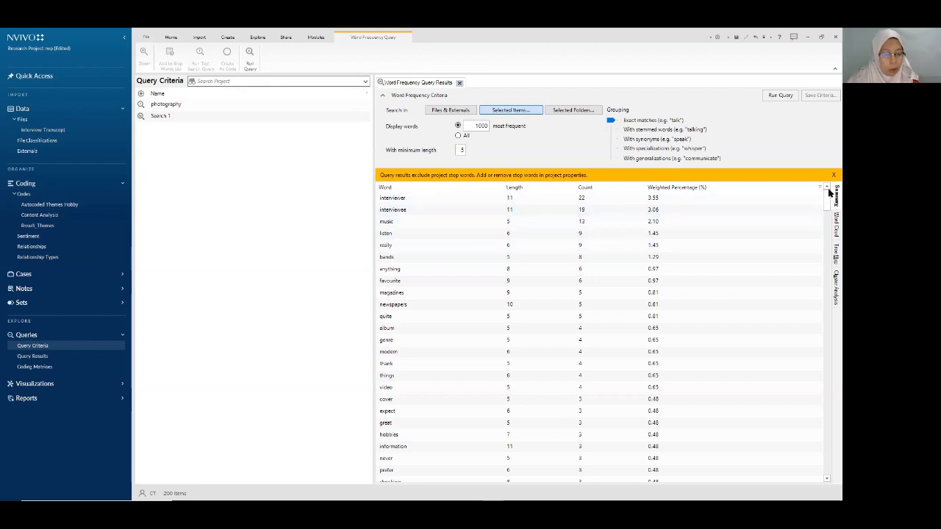
pyautogui.click(831, 225)
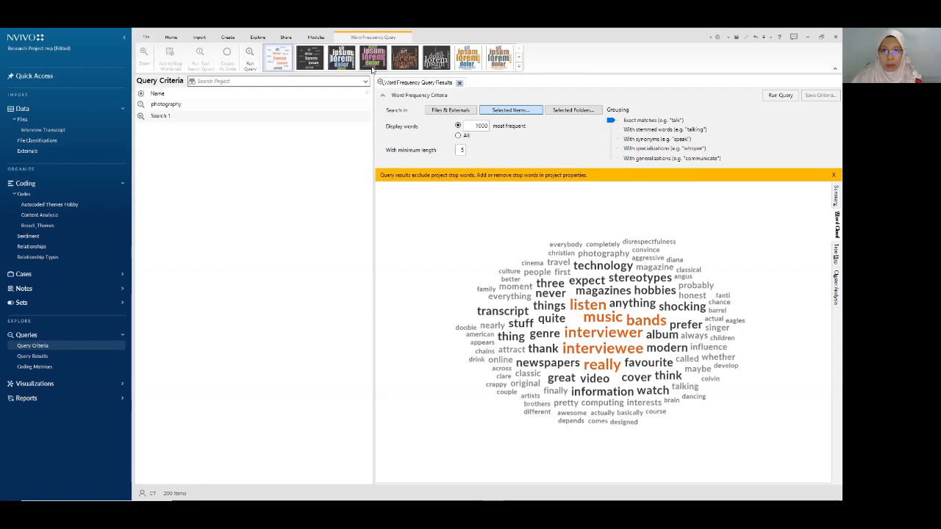
pyautogui.click(342, 59)
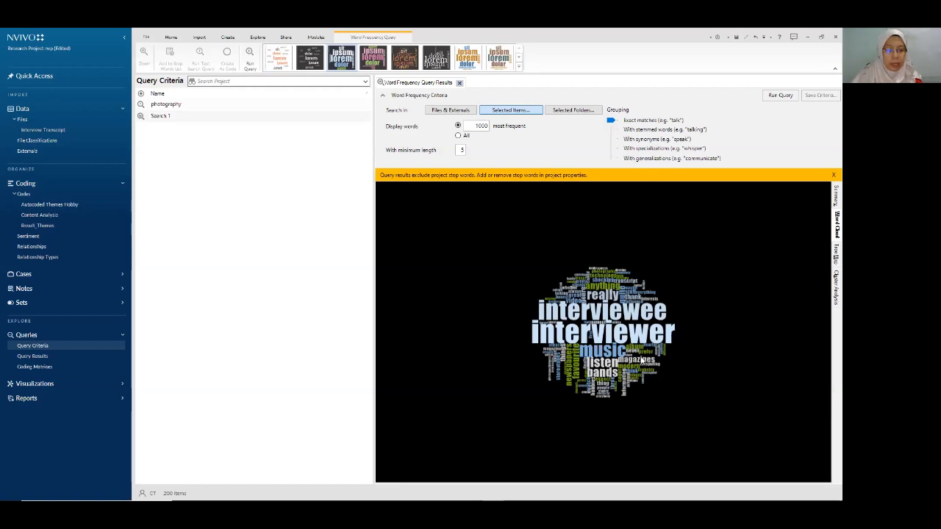
# Export the word cloud to the Desktop as a PNG file named "Search 1"
pyautogui.rightClick(673, 260)
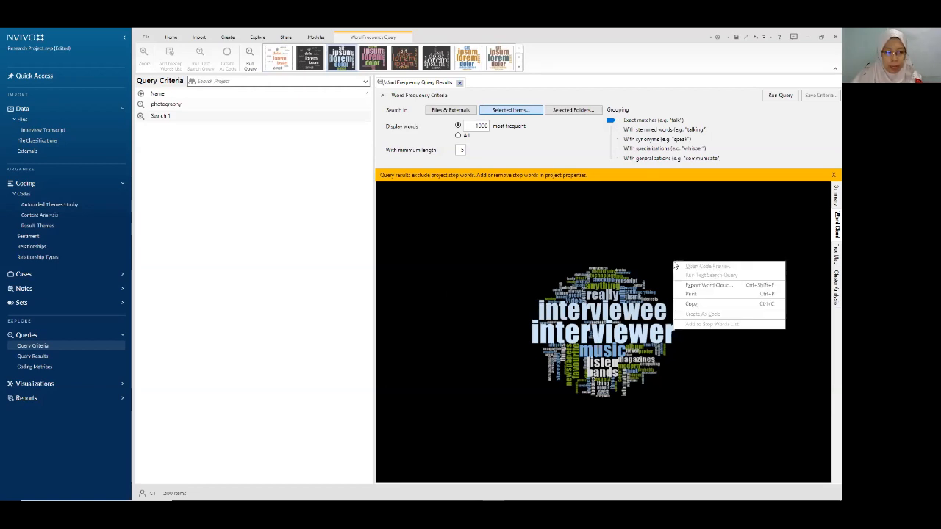
pyautogui.click(713, 286)
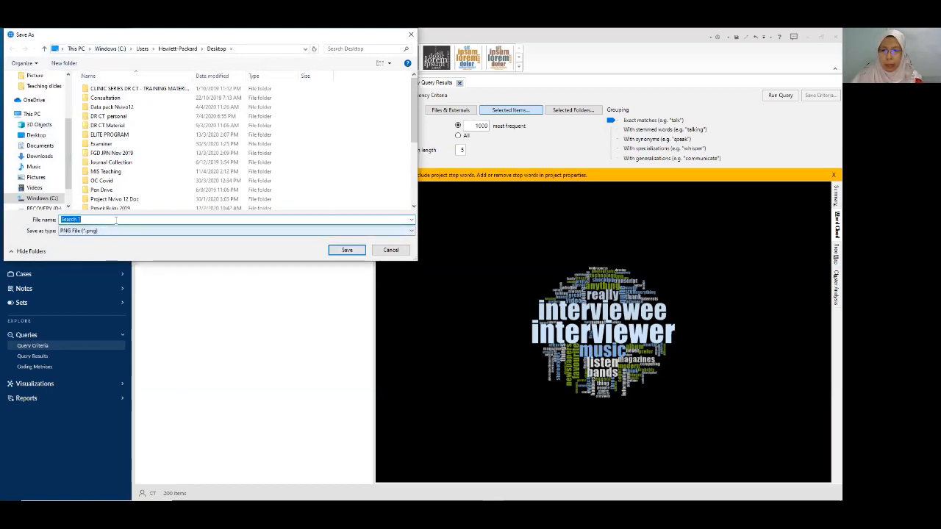
pyautogui.click(408, 231)
pyautogui.click(277, 315)
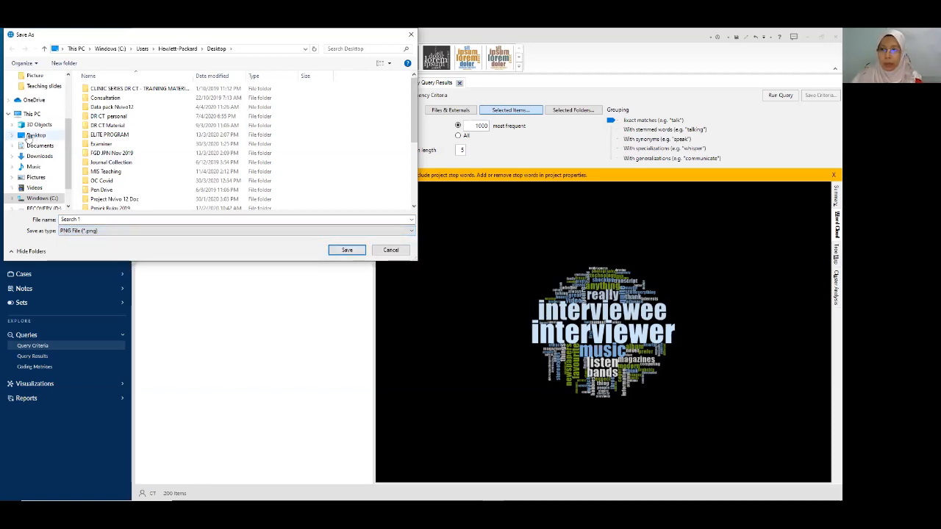
pyautogui.click(343, 250)
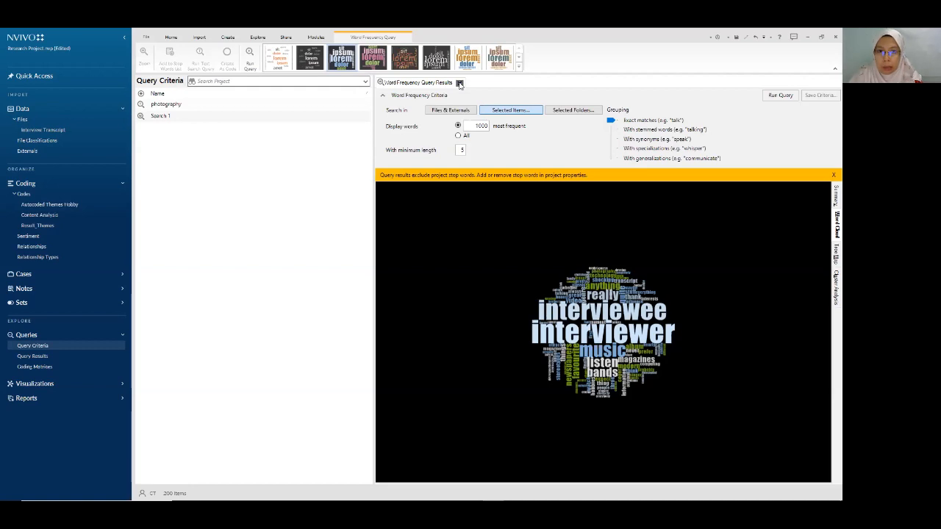
# Close the word frequency results and create a new matrix coding query, dismissing its introduction page
pyautogui.click(459, 84)
pyautogui.rightClick(316, 176)
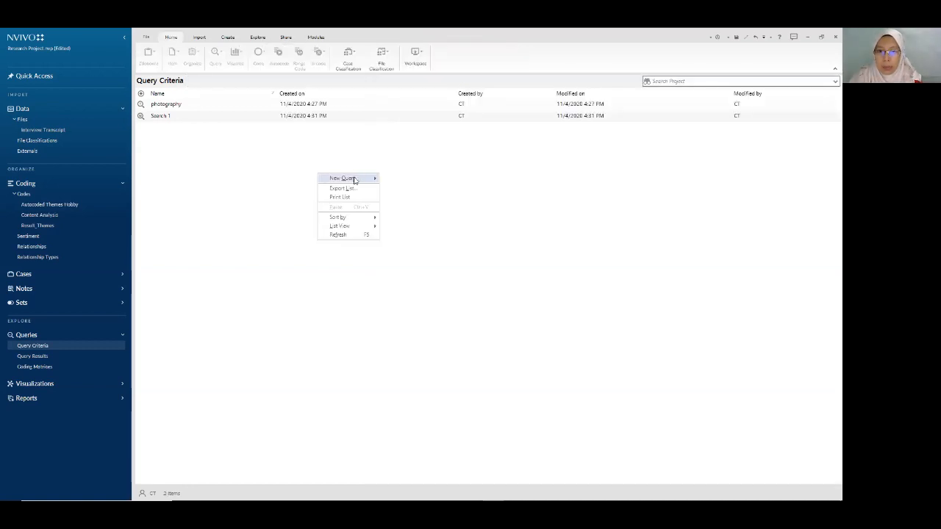
pyautogui.moveTo(354, 180)
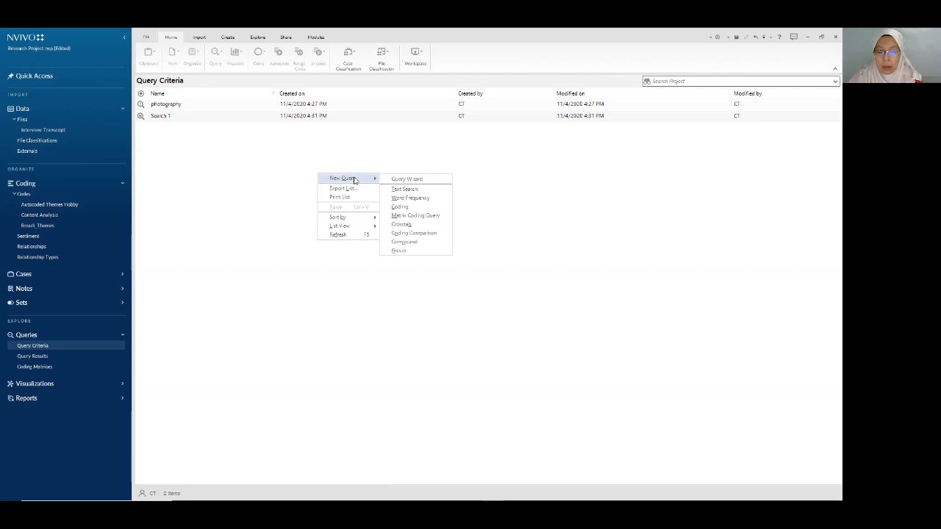
pyautogui.click(416, 218)
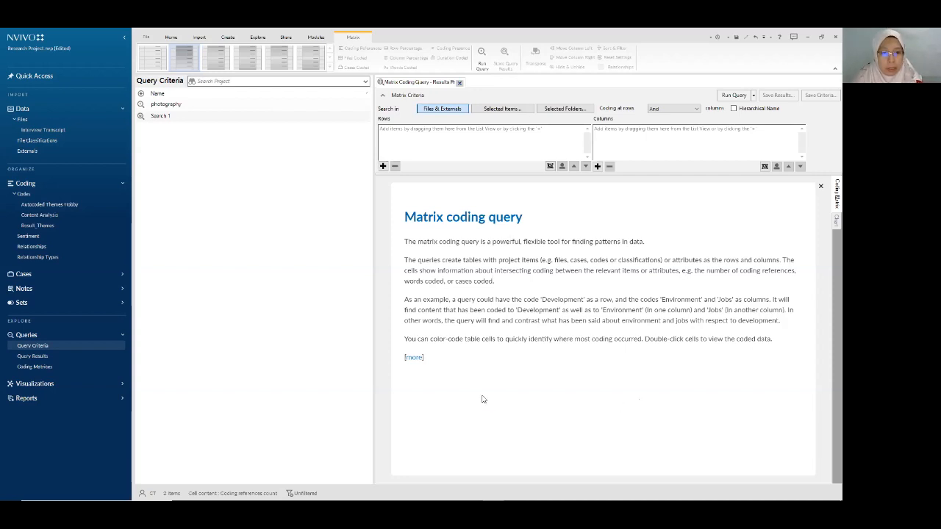
pyautogui.click(821, 187)
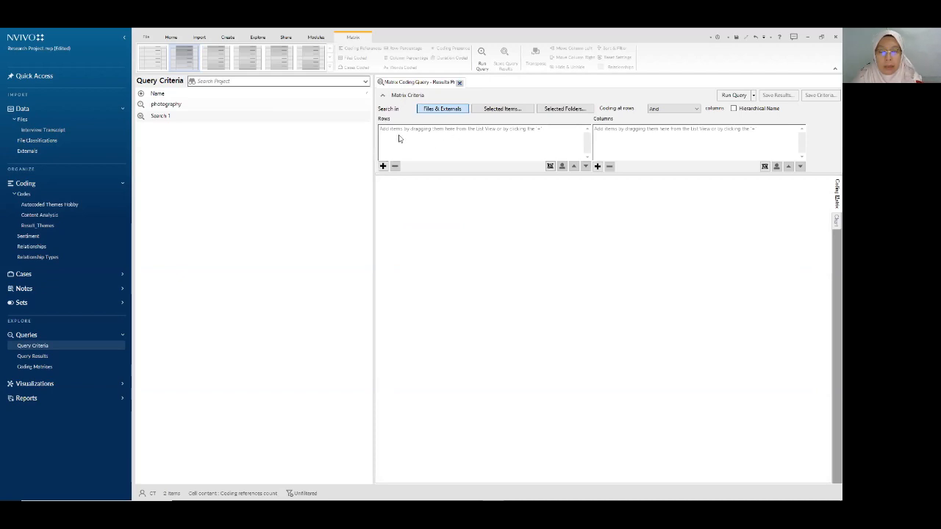
# Add all the Interview Participants cases, Transcript 1 to 3, as the rows of the matrix
pyautogui.click(383, 166)
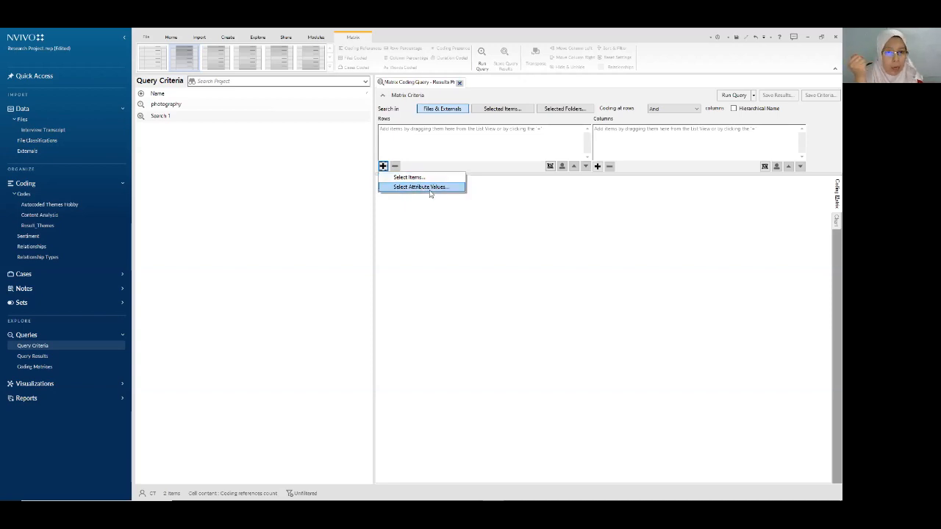
pyautogui.click(430, 178)
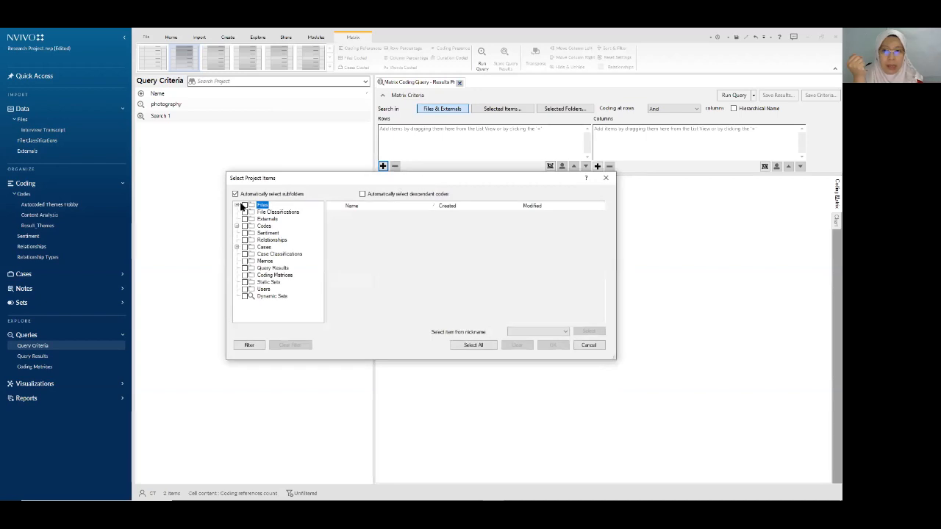
pyautogui.click(237, 248)
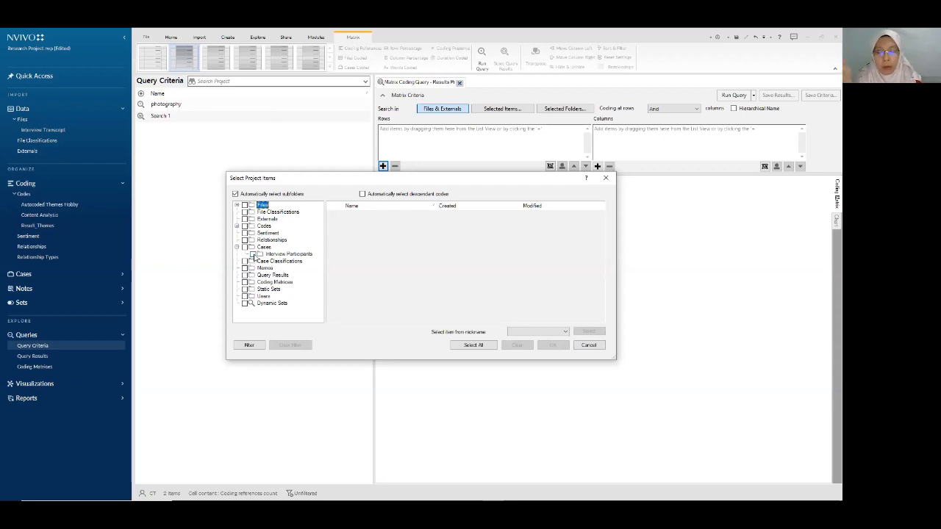
pyautogui.click(252, 254)
pyautogui.click(307, 255)
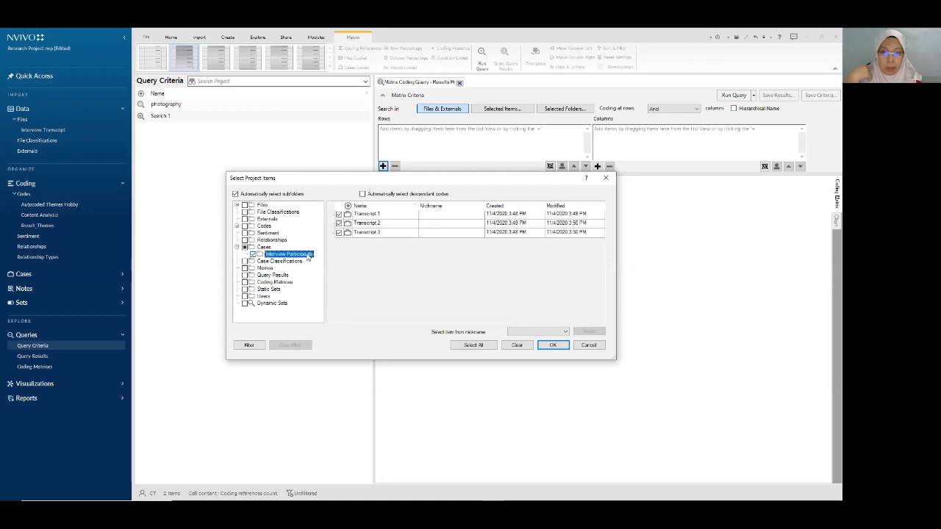
pyautogui.click(553, 345)
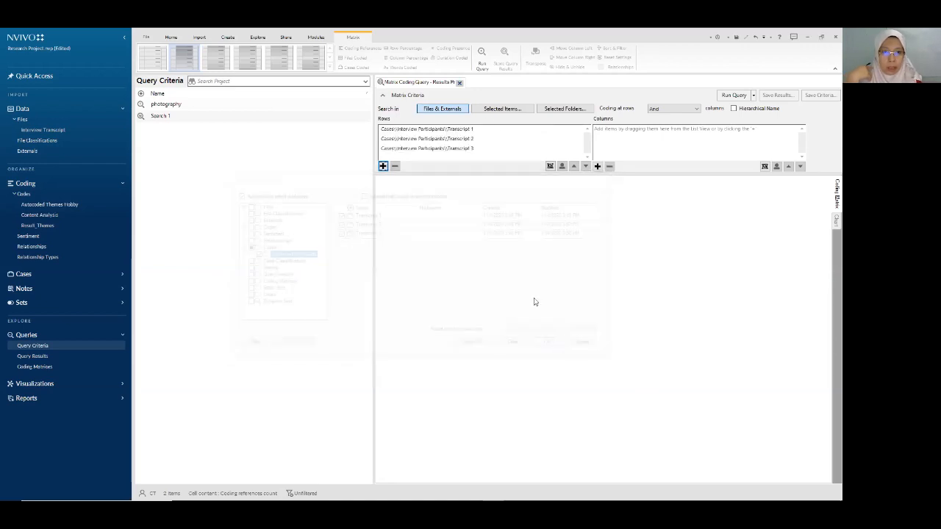
# Add the Ballad music and Rock Music codes from Content Analysis as the columns of the matrix
pyautogui.click(597, 168)
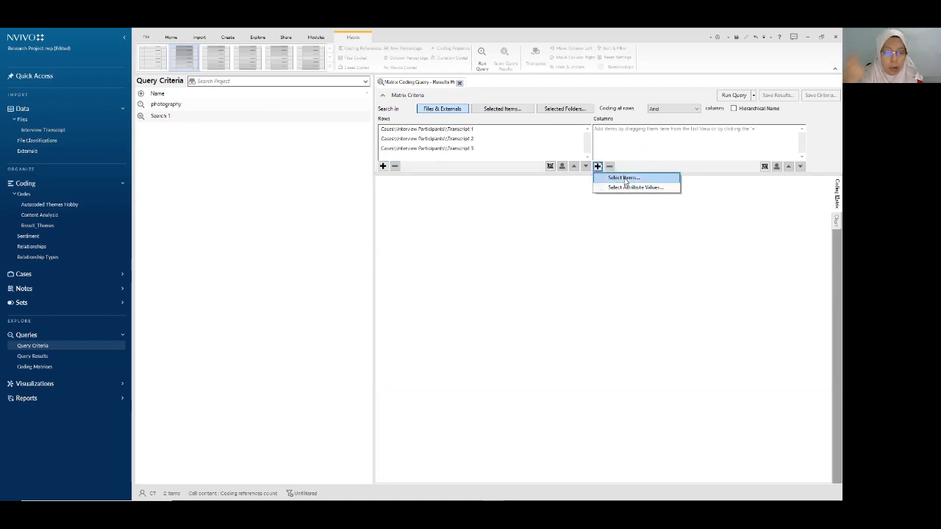
pyautogui.click(625, 179)
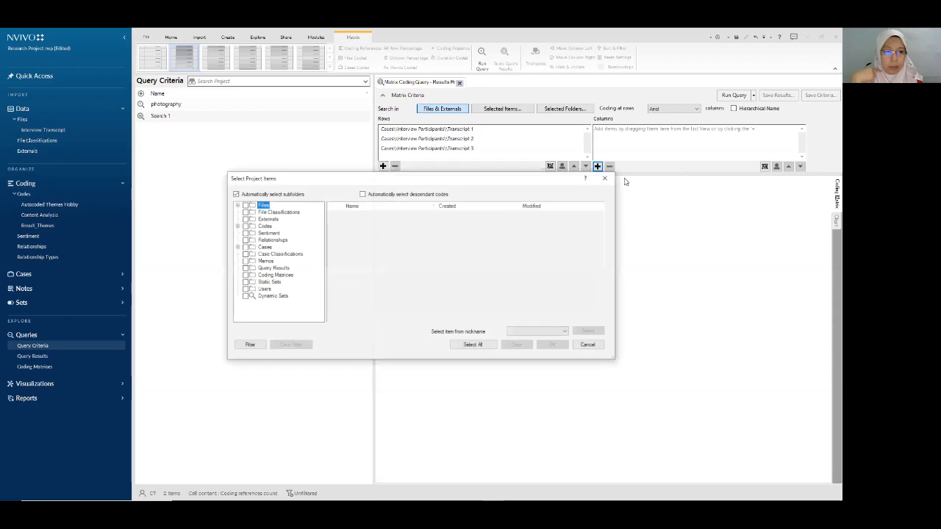
pyautogui.click(236, 206)
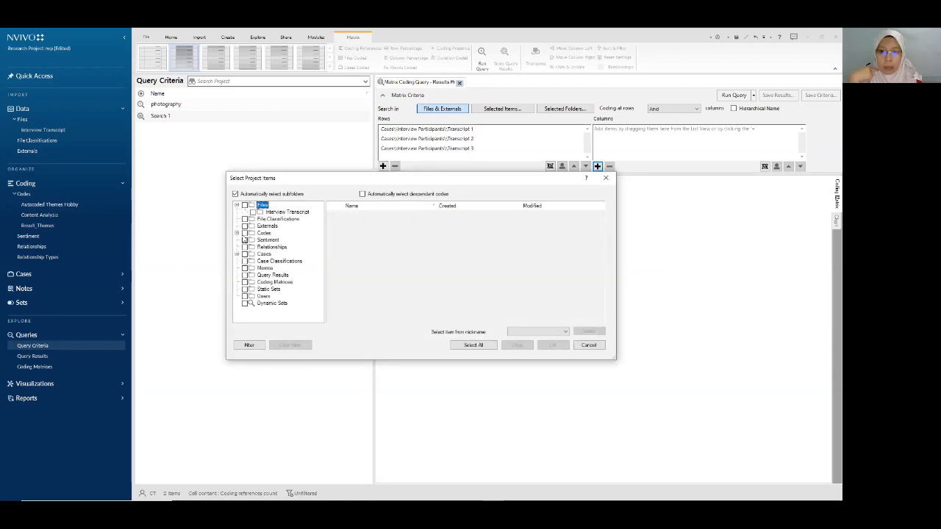
pyautogui.click(237, 233)
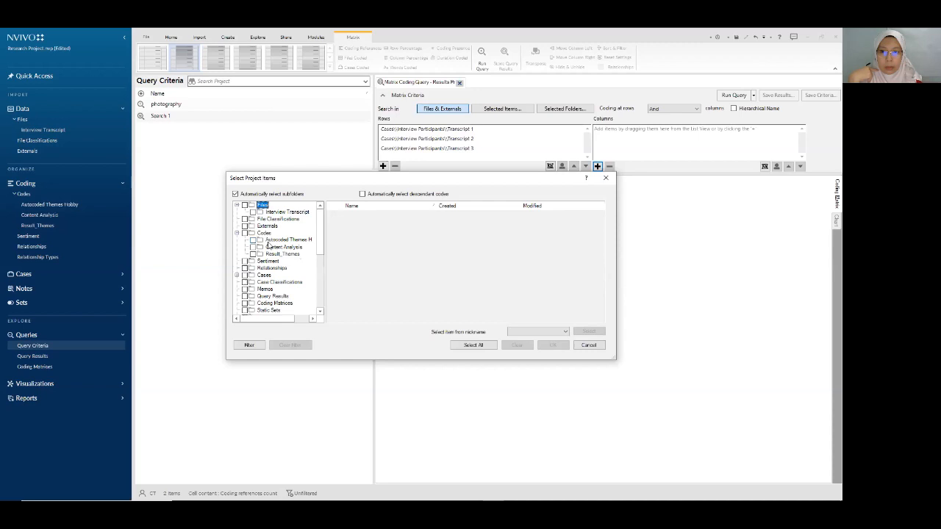
pyautogui.click(284, 247)
pyautogui.click(339, 214)
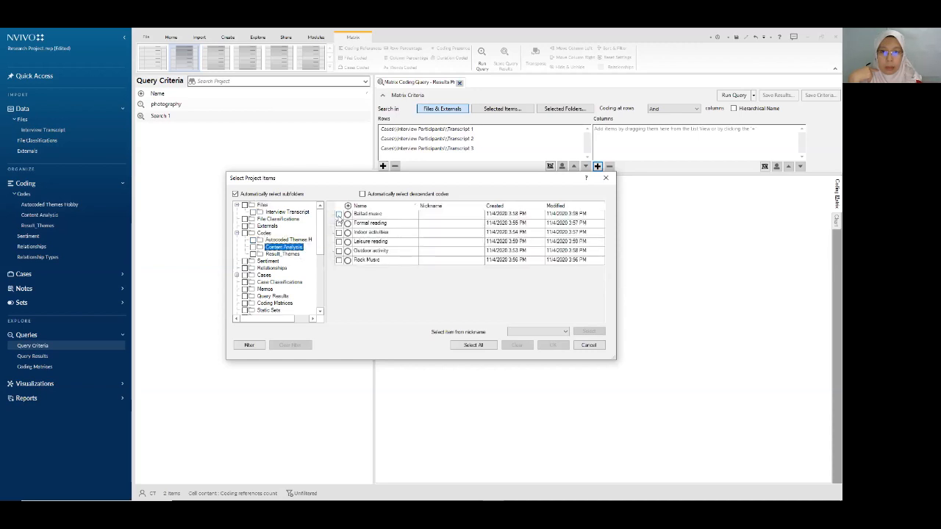
pyautogui.click(339, 261)
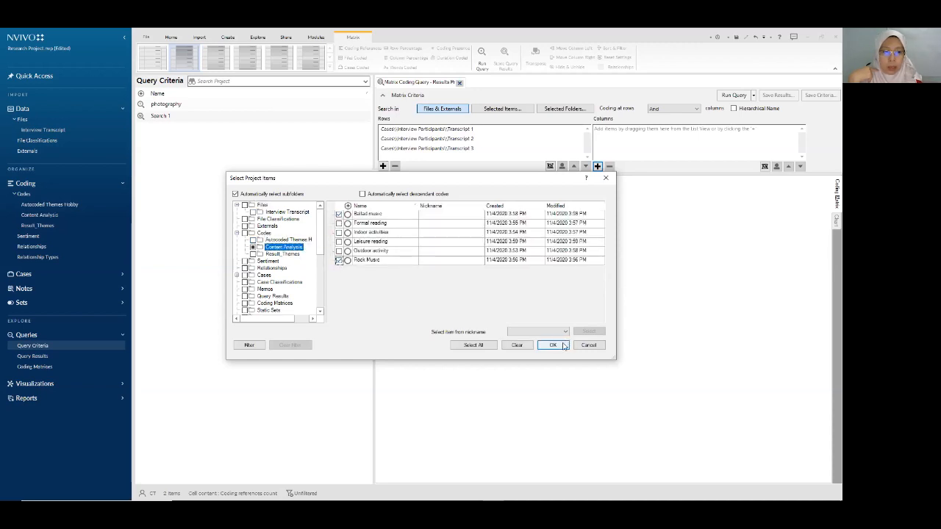
pyautogui.click(563, 346)
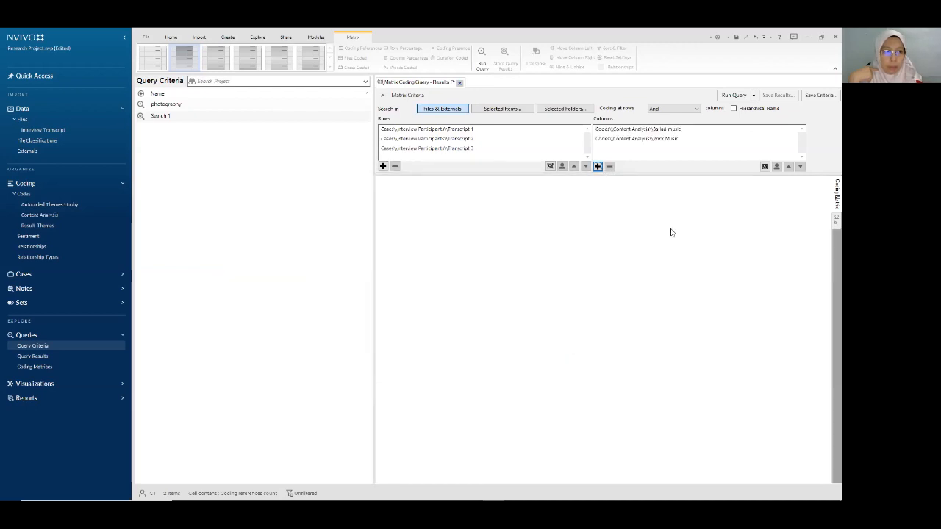
# Save the matrix query criteria as "Content analysis based on frequency_Music"
pyautogui.click(818, 96)
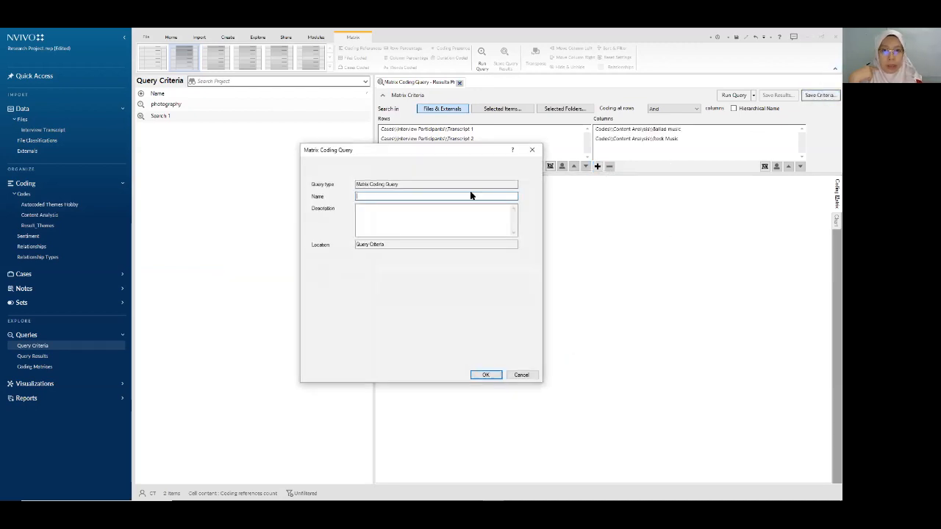
pyautogui.write('Content analy')
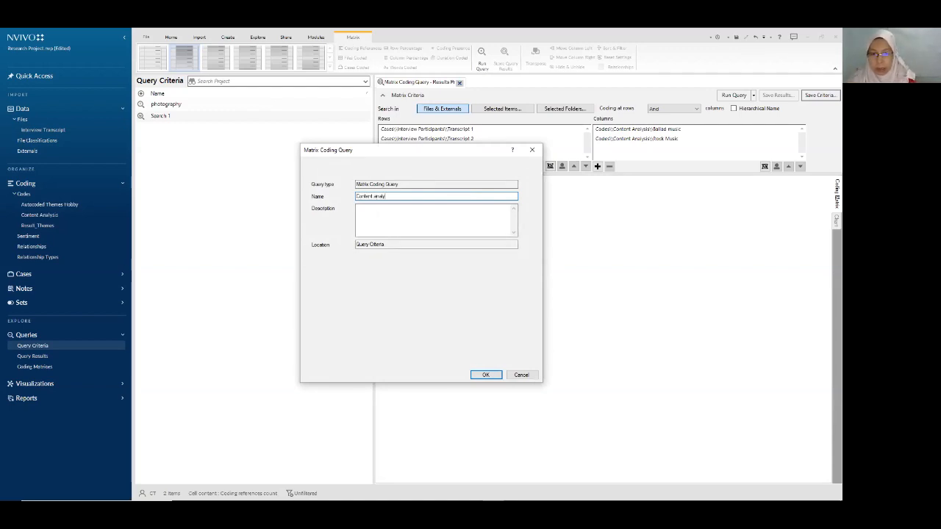
pyautogui.write('sis based')
pyautogui.press('BackSpace')
pyautogui.press('BackSpace')
pyautogui.press('BackSpace')
pyautogui.press('BackSpace')
pyautogui.press('BackSpace')
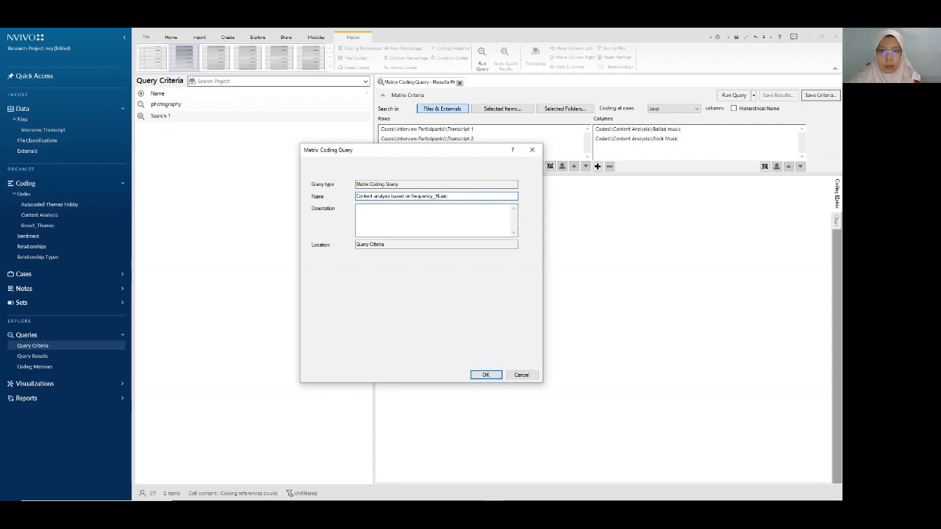
pyautogui.click(485, 375)
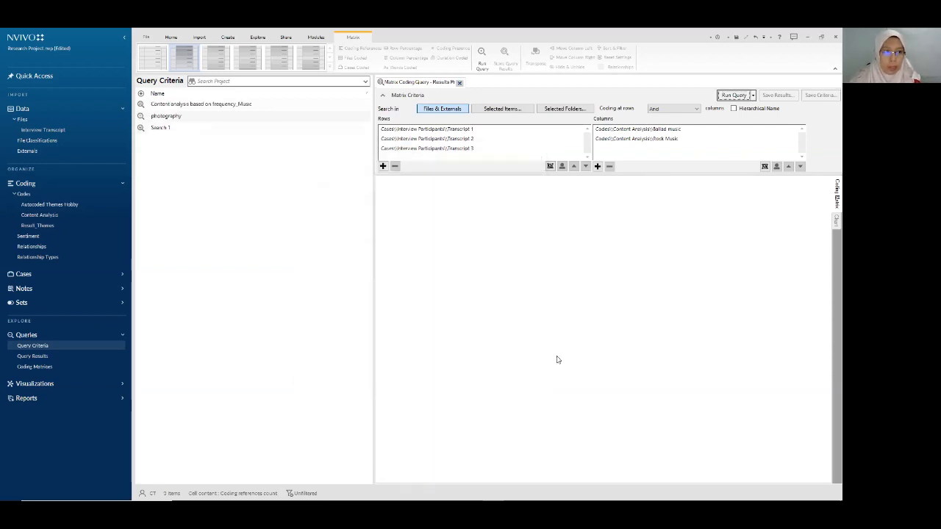
# Run the matrix query, storing its results as a new coding matrix in Query Results, and open the chart view of the stored matrix
pyautogui.click(753, 94)
pyautogui.click(755, 116)
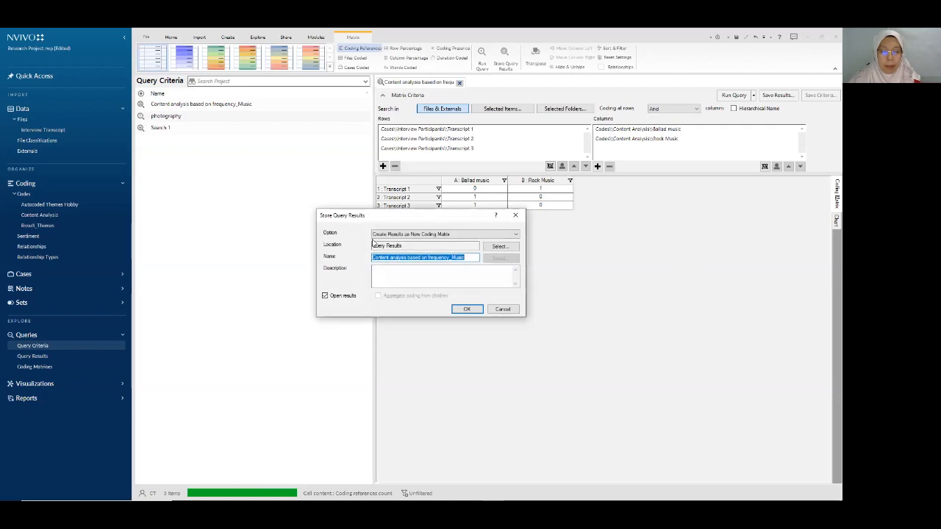
pyautogui.click(469, 308)
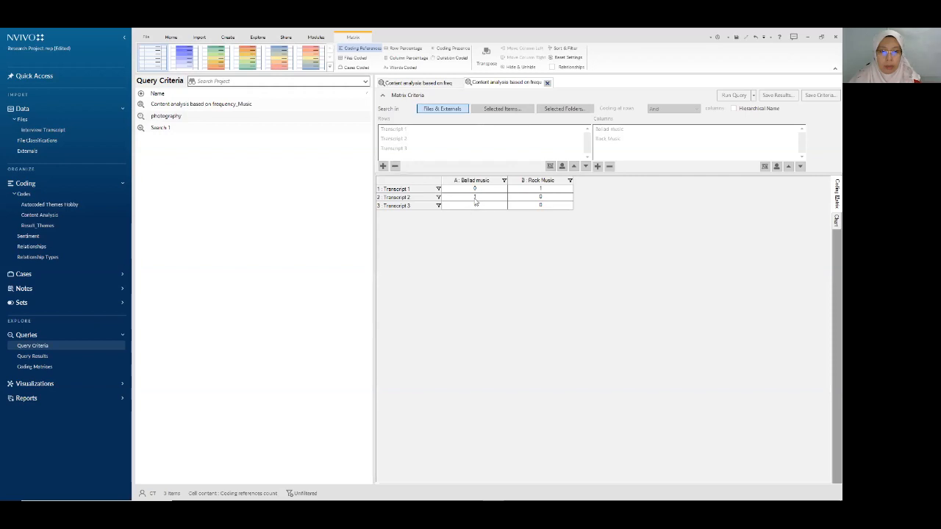
pyautogui.click(836, 220)
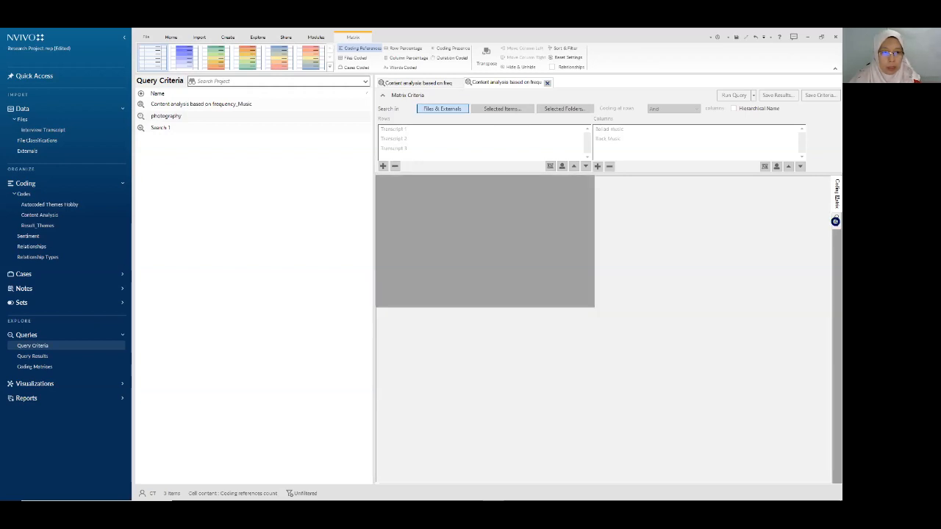
# Change the matrix chart to a horizontal bar chart and compare it with the coding matrix table
pyautogui.click(575, 59)
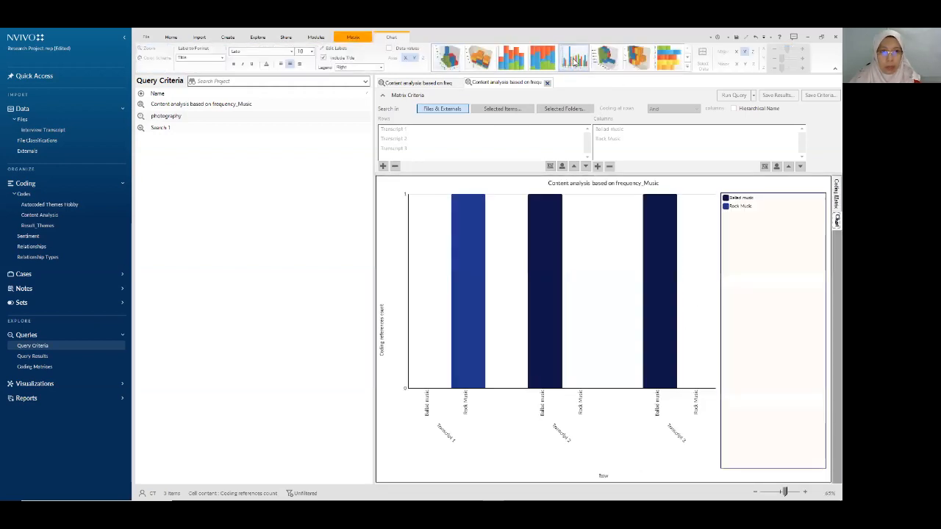
pyautogui.click(689, 66)
pyautogui.click(460, 197)
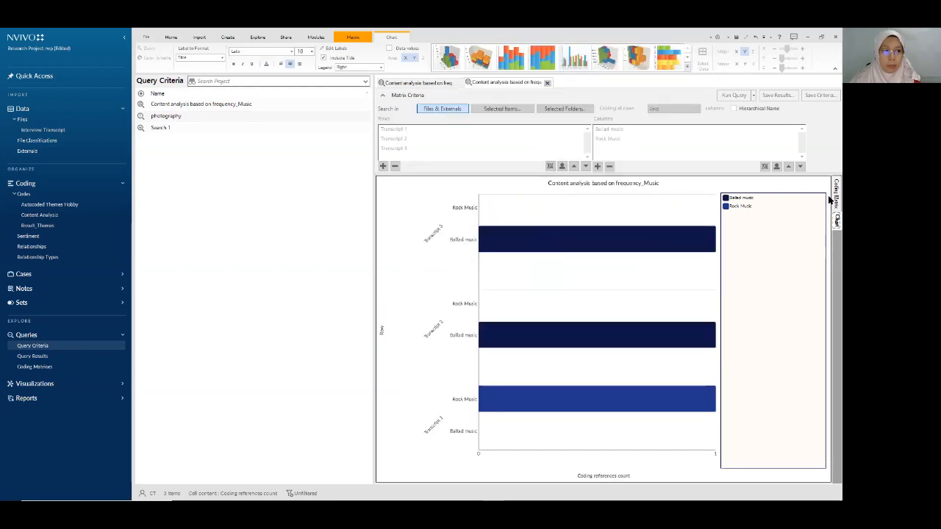
pyautogui.click(831, 198)
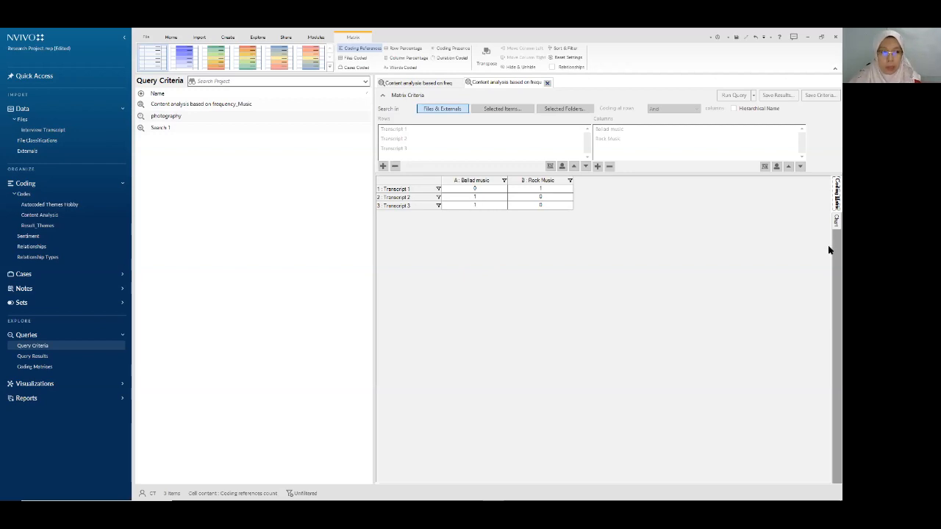
pyautogui.click(829, 220)
pyautogui.rightClick(420, 265)
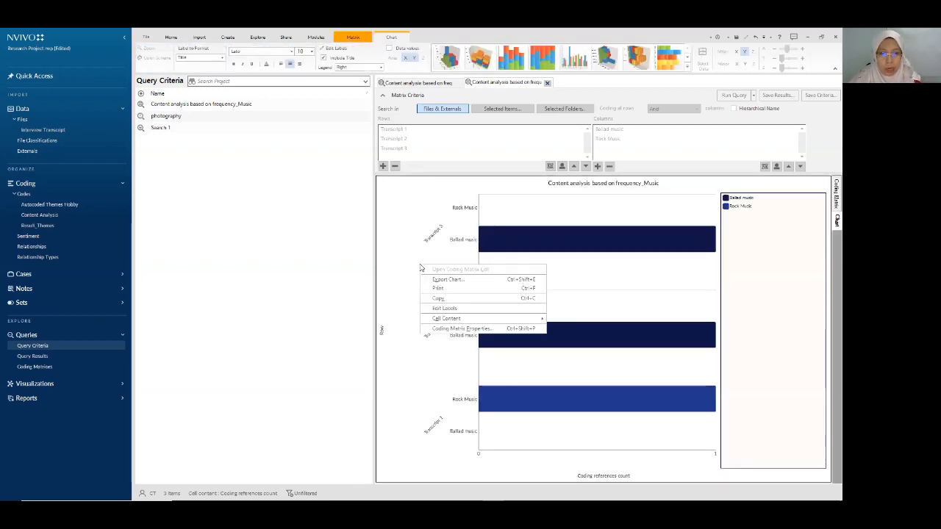
pyautogui.click(444, 279)
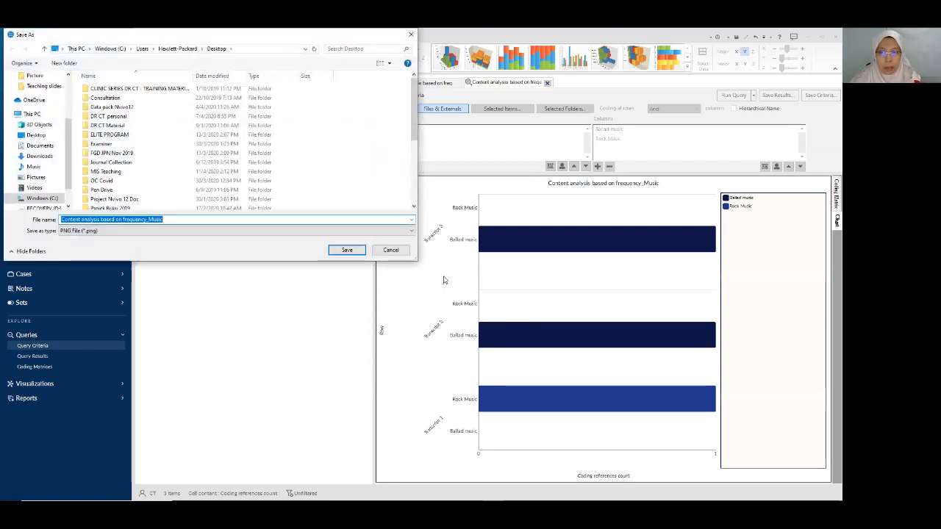
pyautogui.click(390, 250)
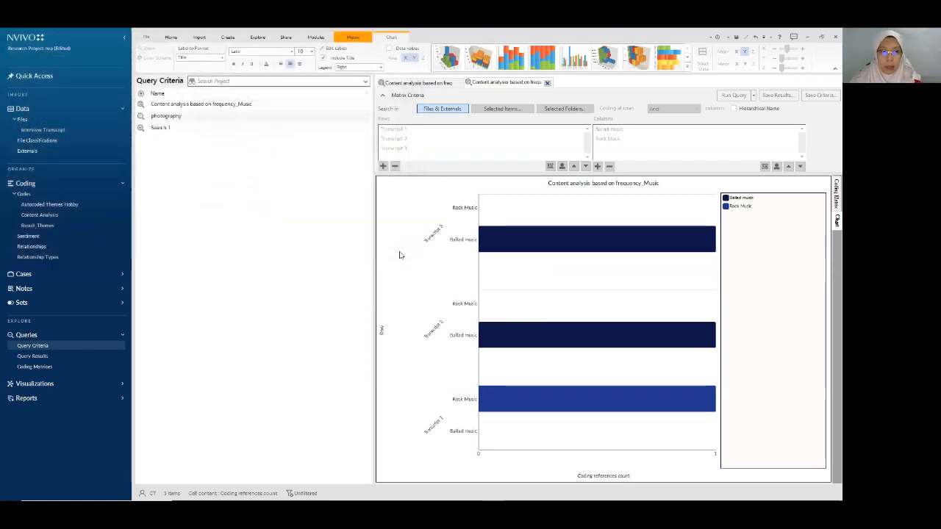
# Export the coding matrix table to the Desktop as the Excel file "Content analysis based on frequency_Music", and save the project
pyautogui.click(833, 200)
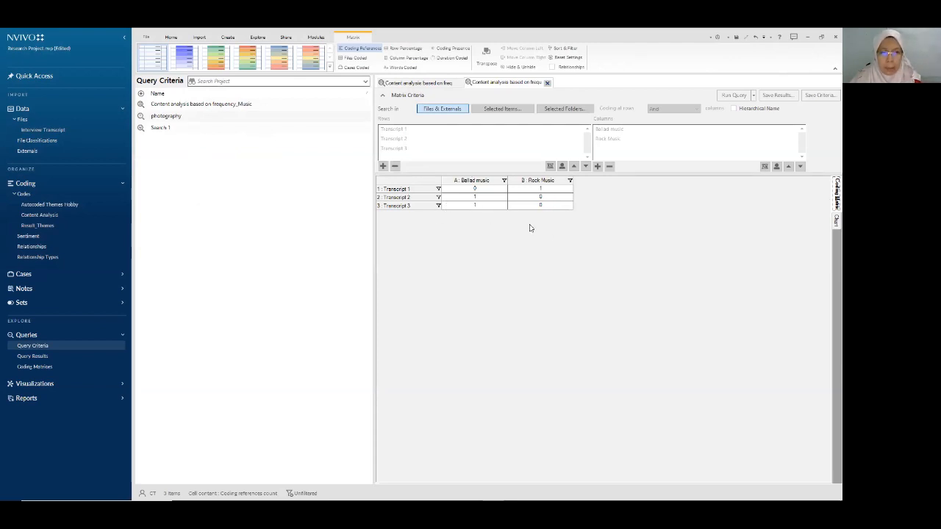
pyautogui.rightClick(498, 193)
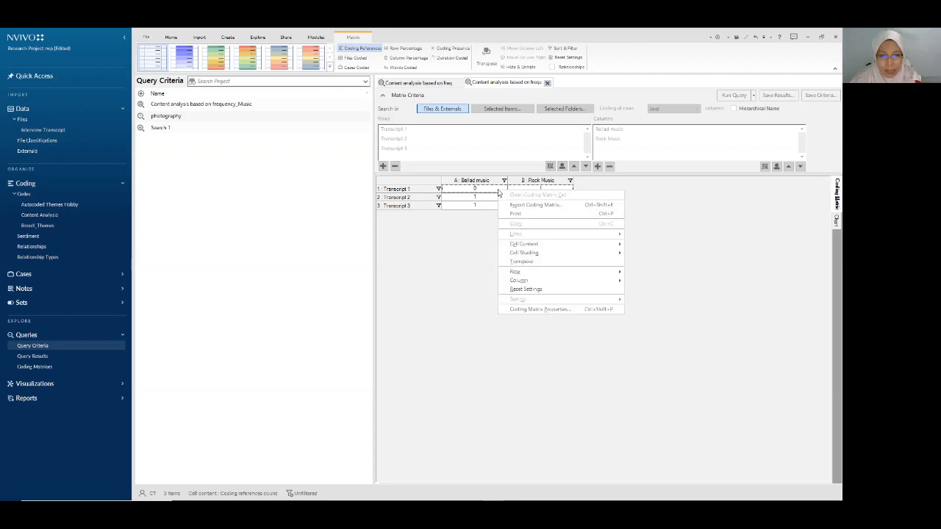
pyautogui.click(552, 205)
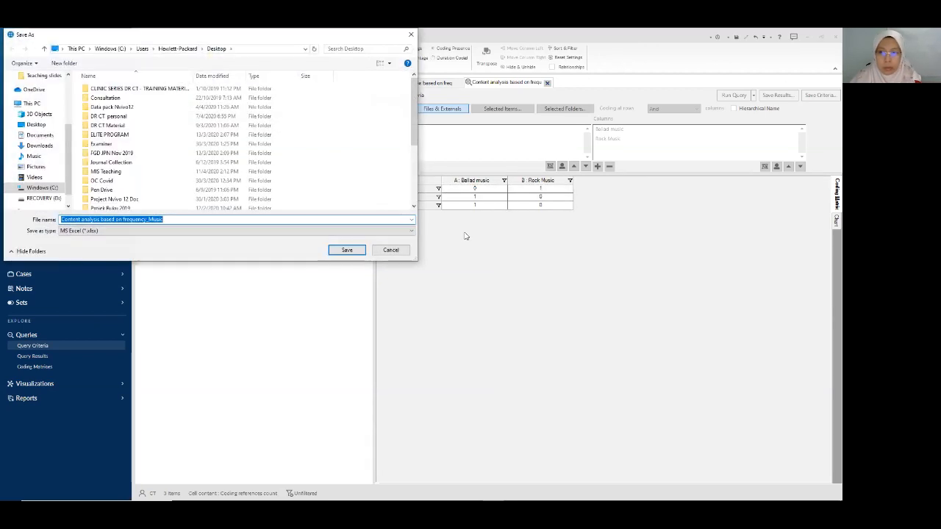
pyautogui.click(35, 124)
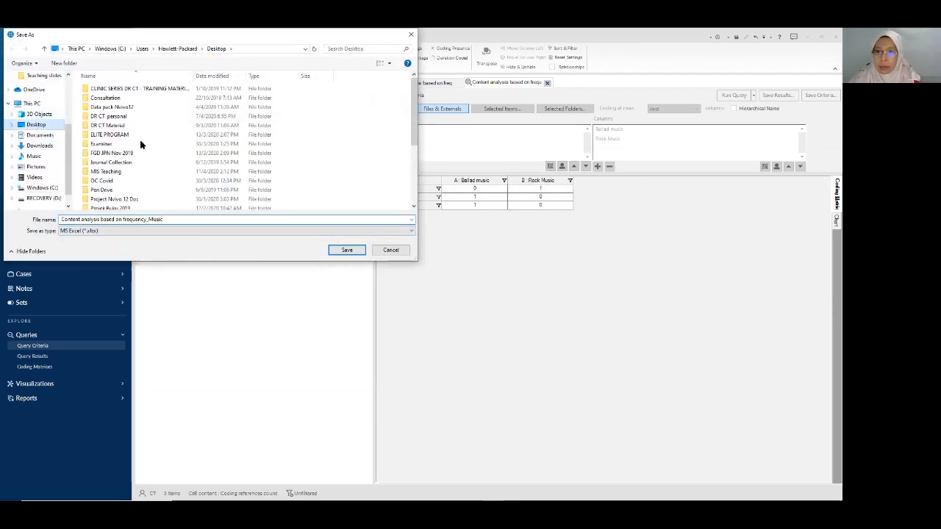
pyautogui.click(347, 250)
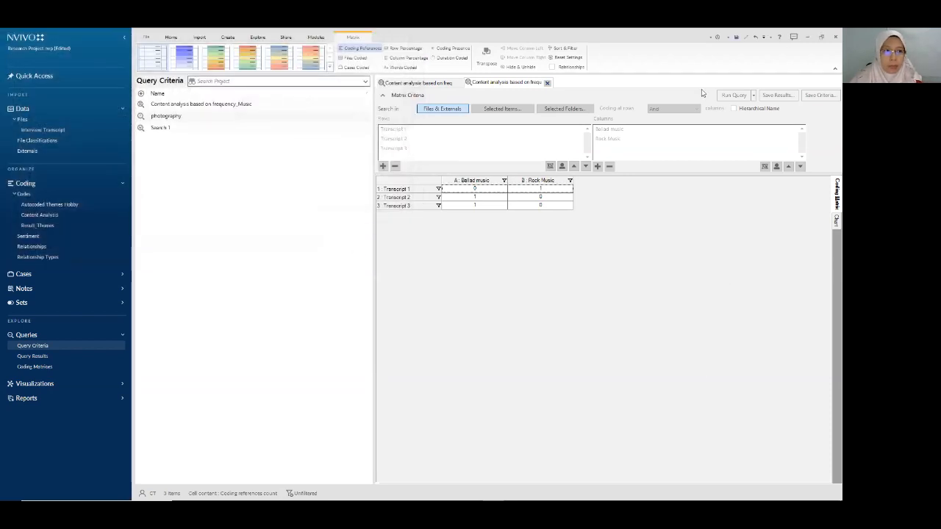
pyautogui.click(736, 37)
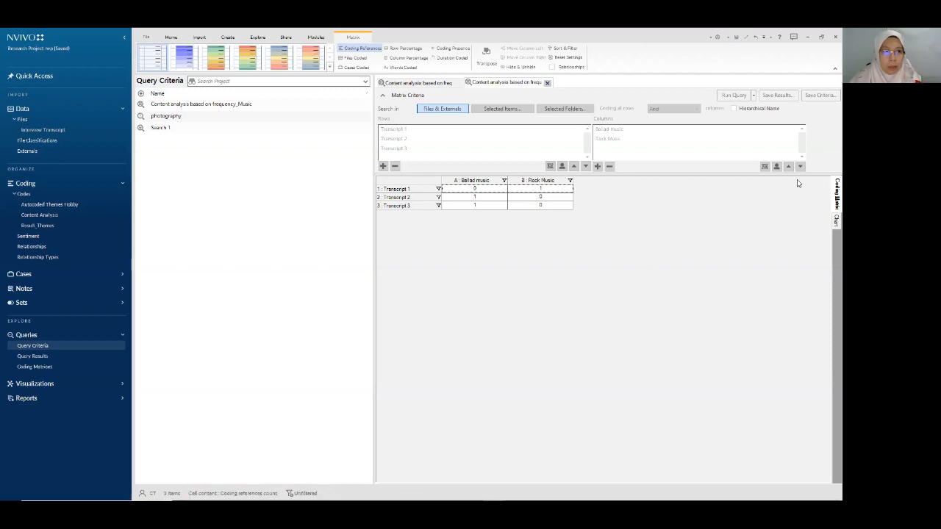
# Switch to the exported workbook in Excel, widen column A, and enter the totals 2 in B5 and 1 in C5
pyautogui.click(807, 36)
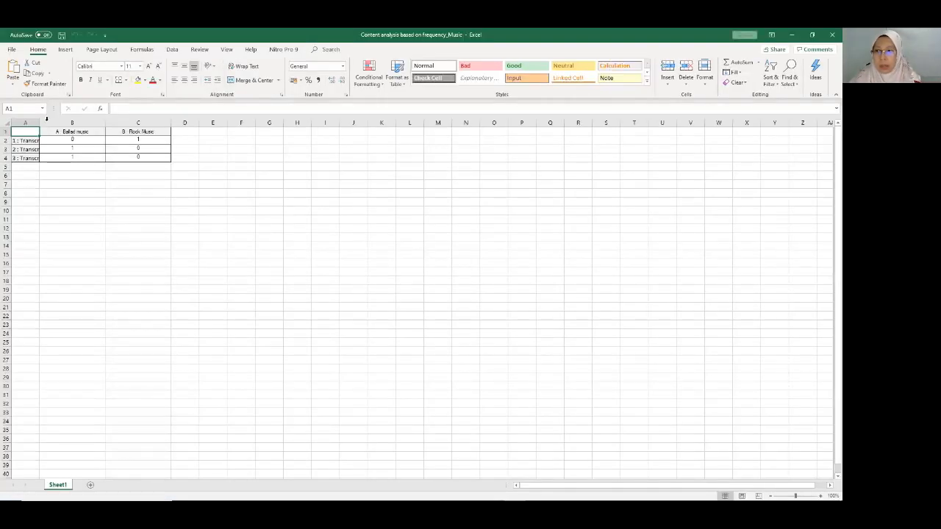
pyautogui.moveTo(40, 120); pyautogui.dragTo(67, 119)
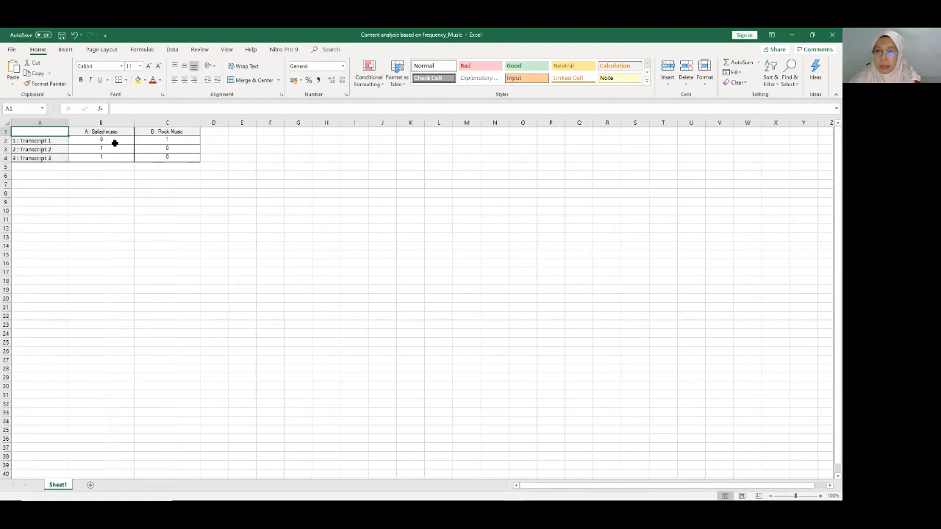
pyautogui.click(102, 166)
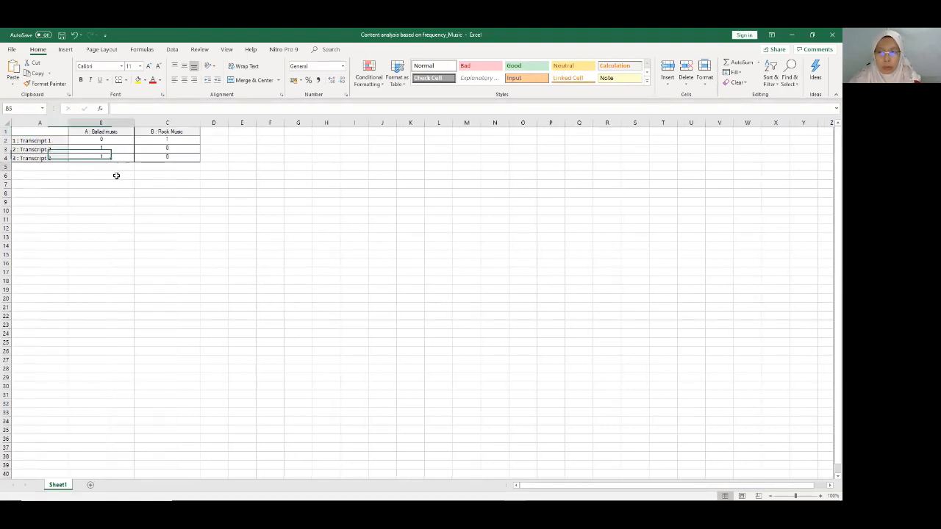
pyautogui.write('2')
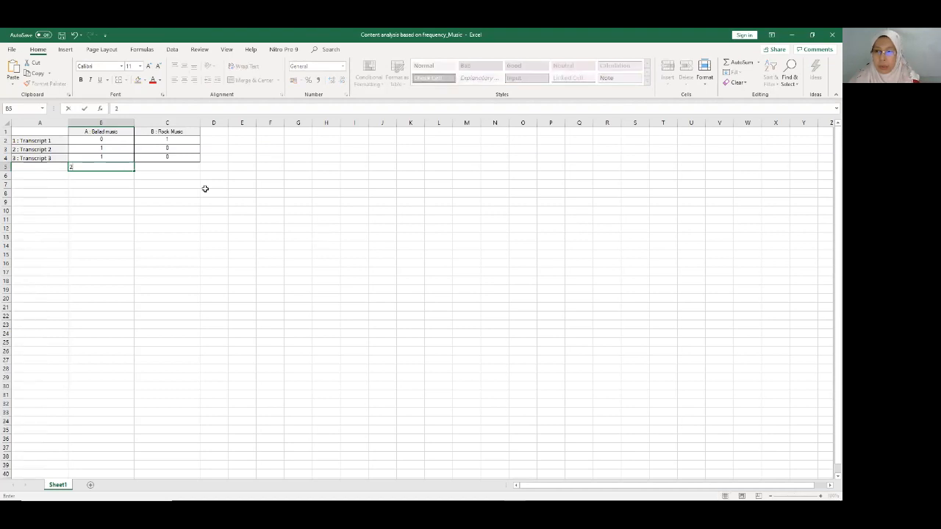
pyautogui.click(166, 166)
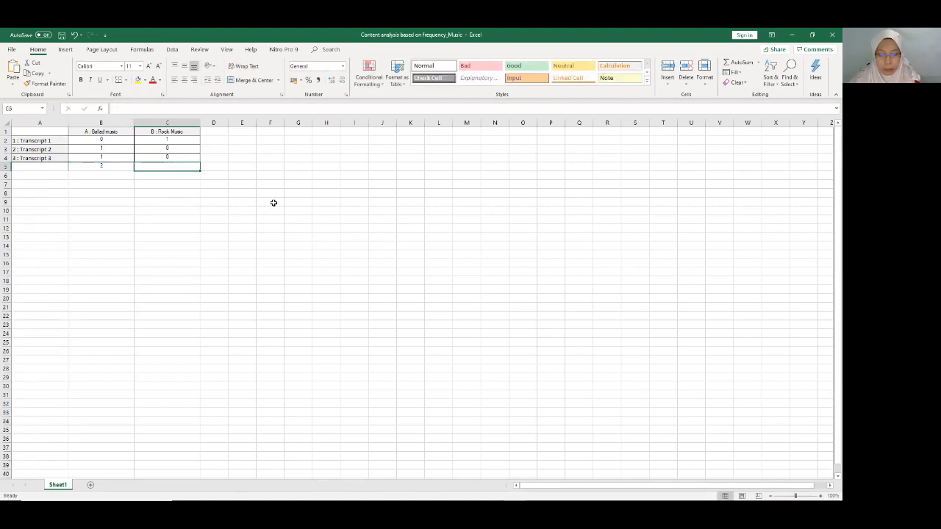
pyautogui.write('1')
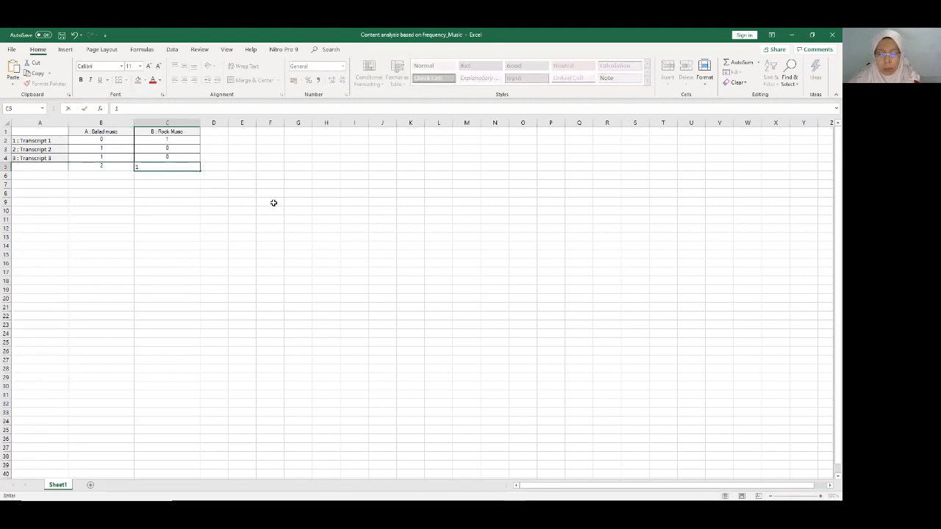
pyautogui.click(261, 181)
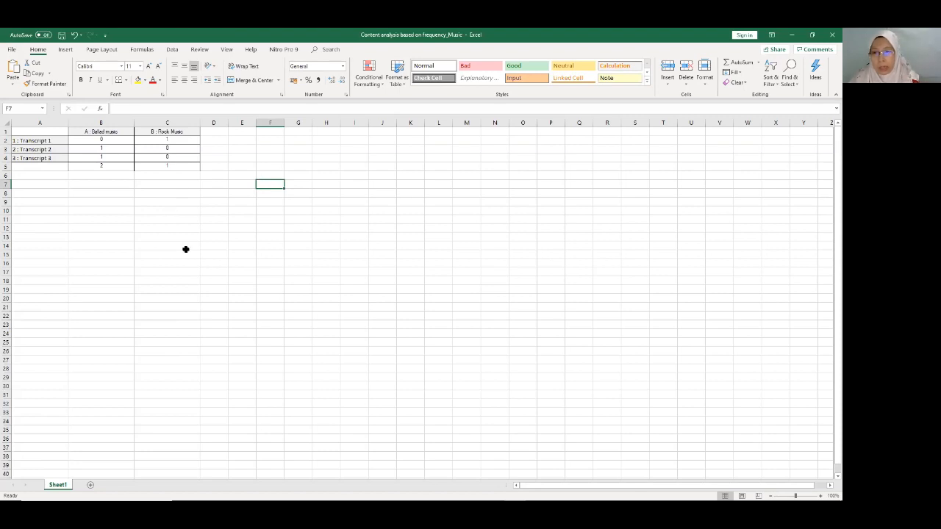
# Build a summary table in C9:D10 with the headings Ballads and Rock Music and the values 2 and 1
pyautogui.click(158, 202)
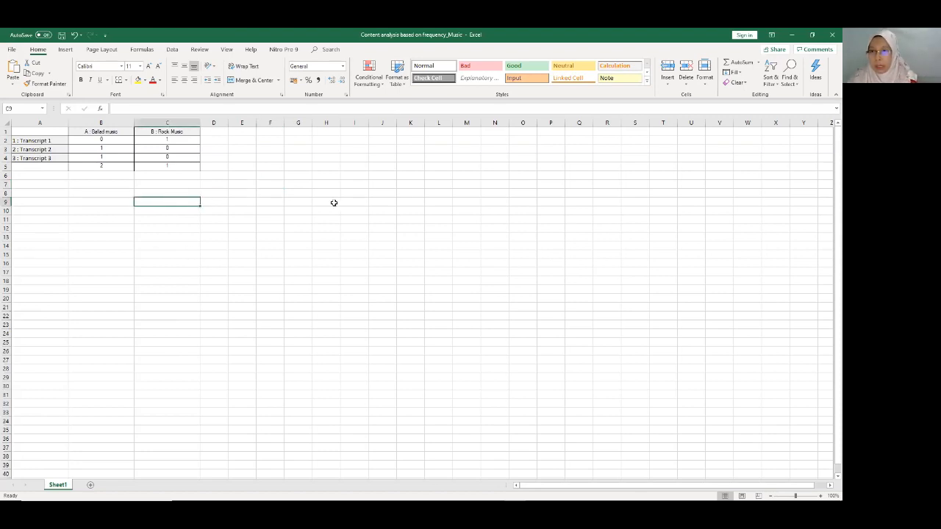
pyautogui.write('Ballads')
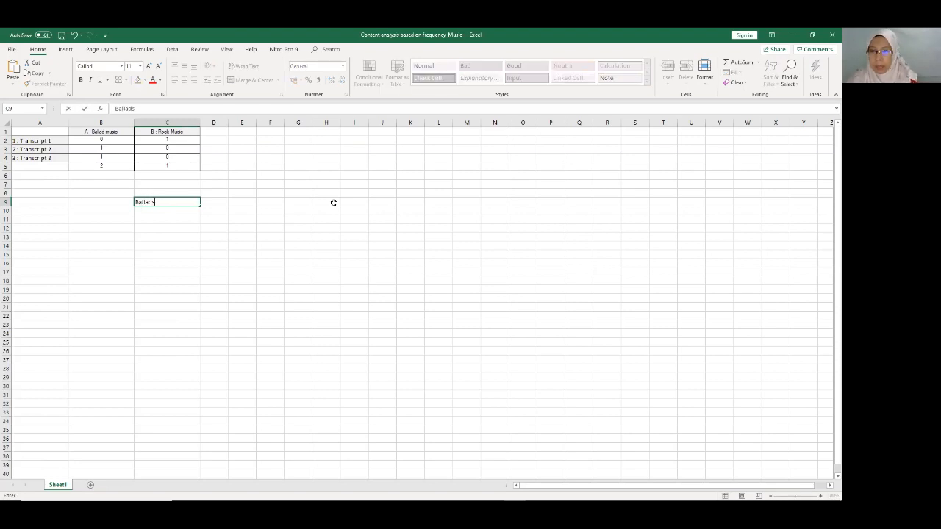
pyautogui.press('Tab')
pyautogui.write('Ro')
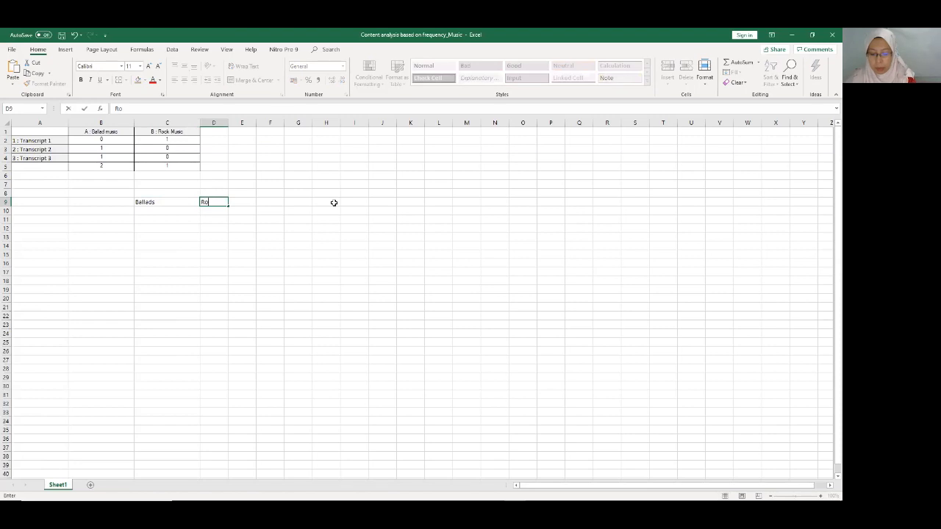
pyautogui.write('ck Music')
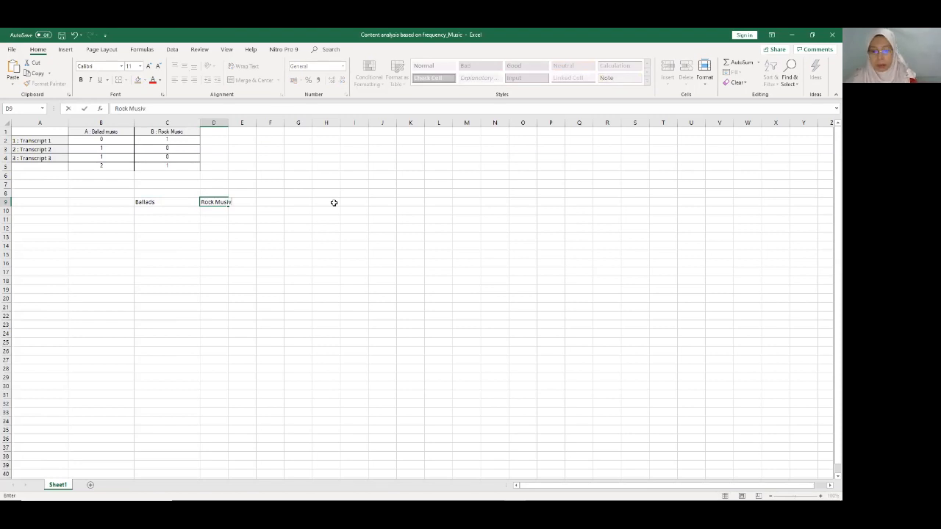
pyautogui.click(165, 212)
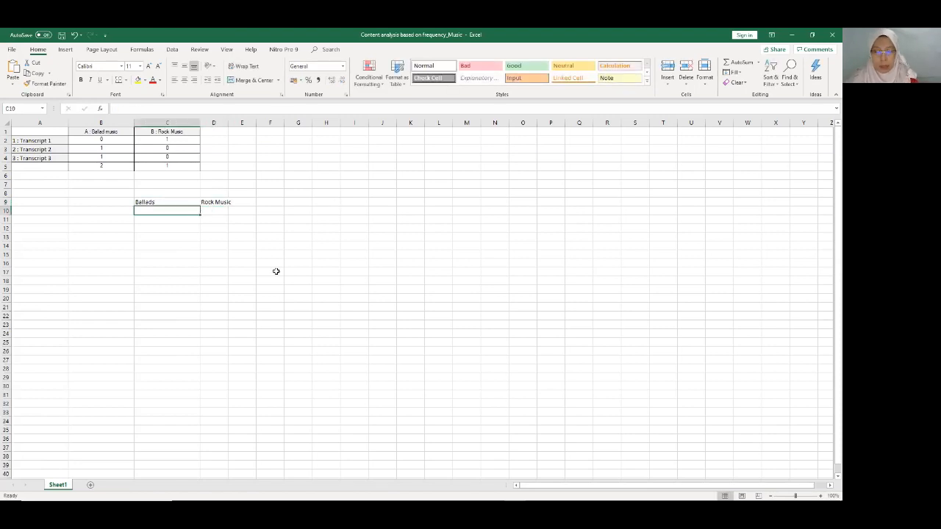
pyautogui.write('2')
pyautogui.press('Tab')
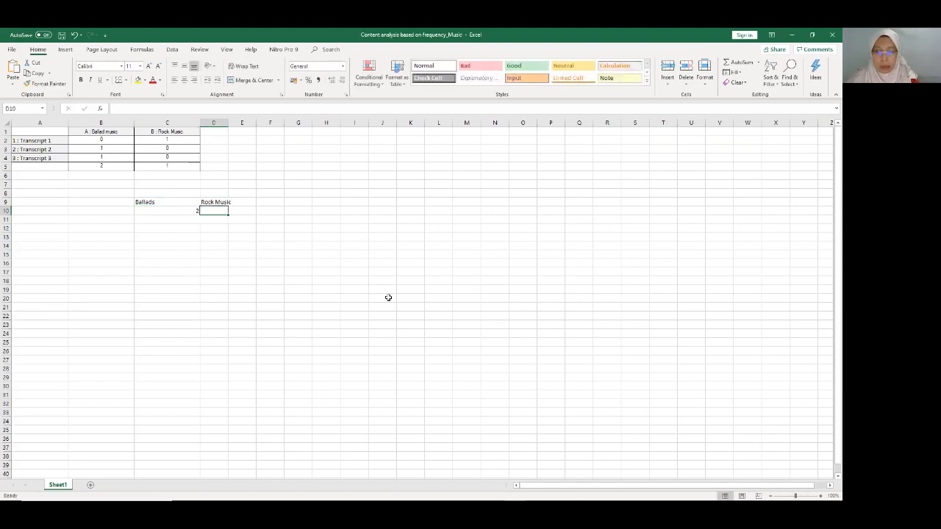
pyautogui.write('1')
pyautogui.click(261, 249)
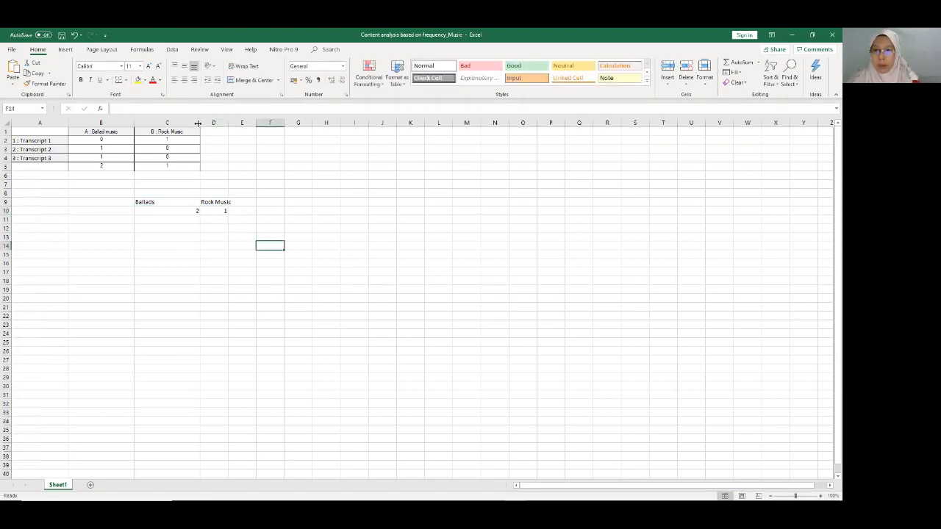
# Centre the contents of the summary table, narrowing column C and widening column D to fit the headings
pyautogui.moveTo(196, 119); pyautogui.dragTo(173, 120)
pyautogui.moveTo(149, 202); pyautogui.dragTo(186, 212)
pyautogui.click(184, 79)
pyautogui.click(172, 262)
pyautogui.moveTo(202, 122); pyautogui.dragTo(213, 122)
# Insert a pie chart from the Ballads and Rock Music summary table in C9:D10
pyautogui.moveTo(143, 200); pyautogui.dragTo(205, 213)
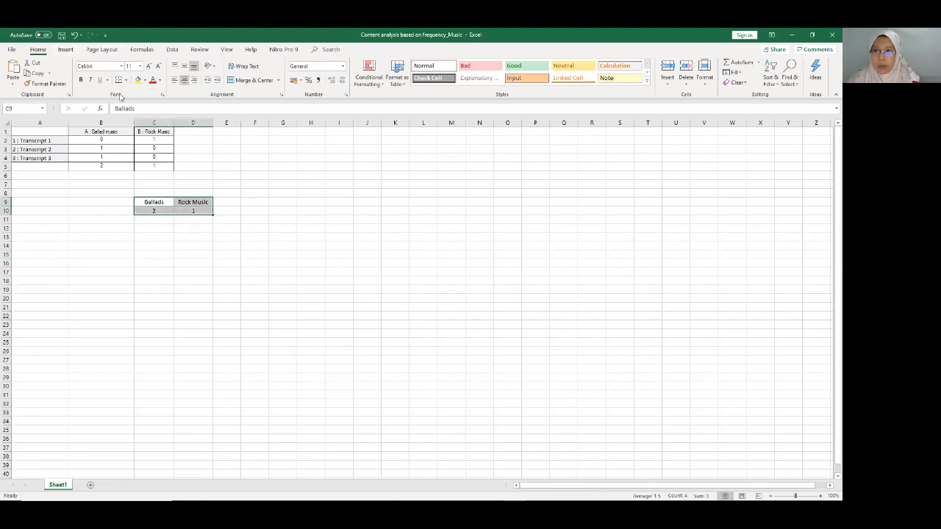
pyautogui.click(65, 50)
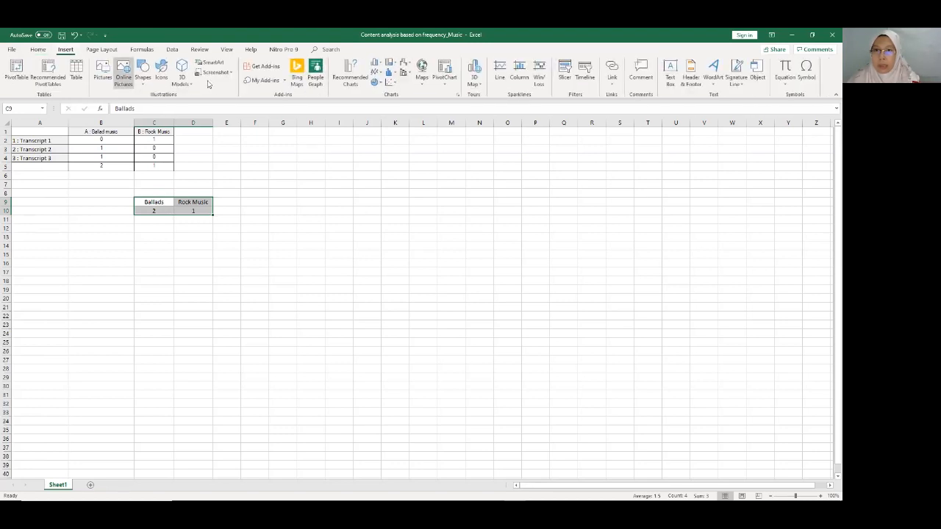
pyautogui.click(393, 84)
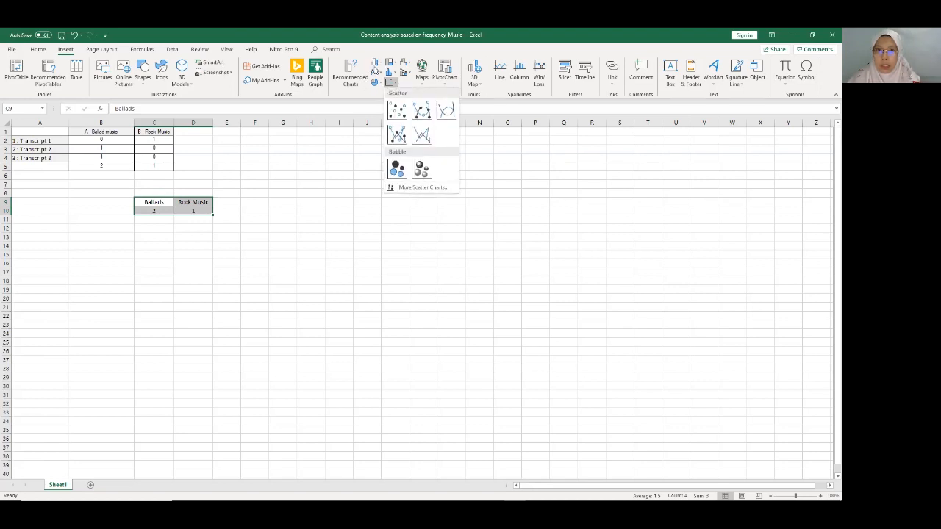
pyautogui.click(376, 83)
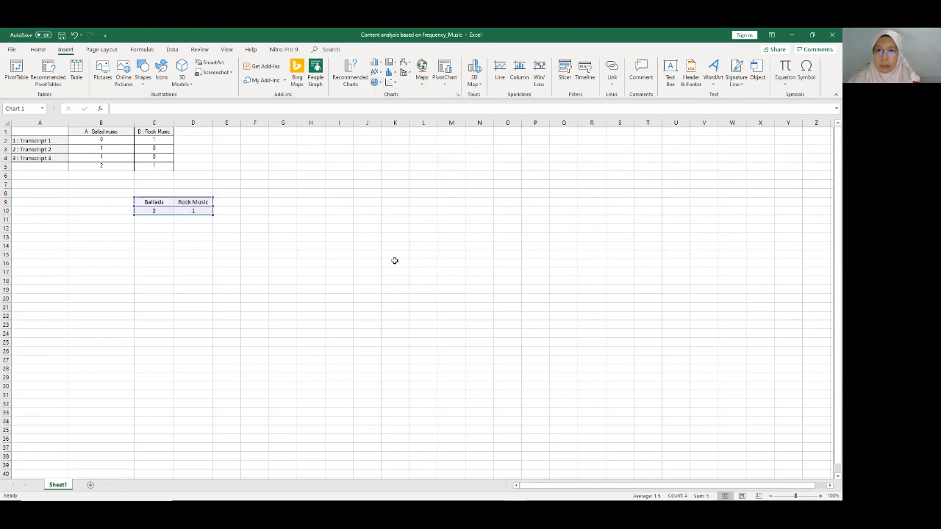
pyautogui.click(648, 245)
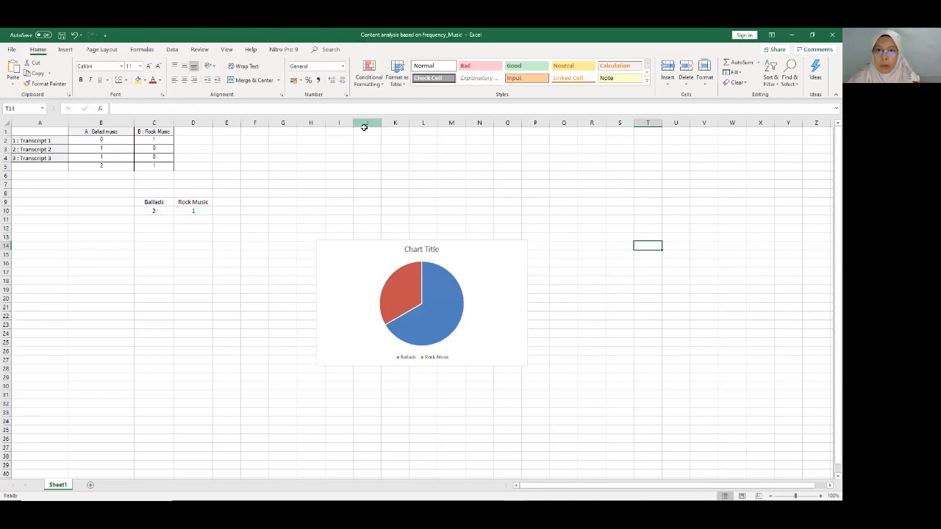
# Insert a 2-D 100% stacked bar chart from C9:D10 and place it beside the pie chart, below the summary table
pyautogui.moveTo(148, 201); pyautogui.dragTo(194, 211)
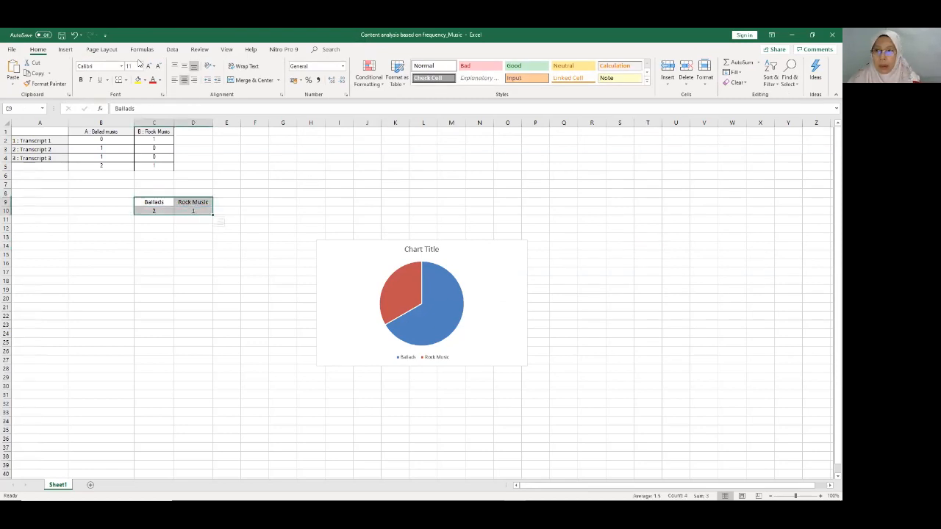
pyautogui.click(65, 49)
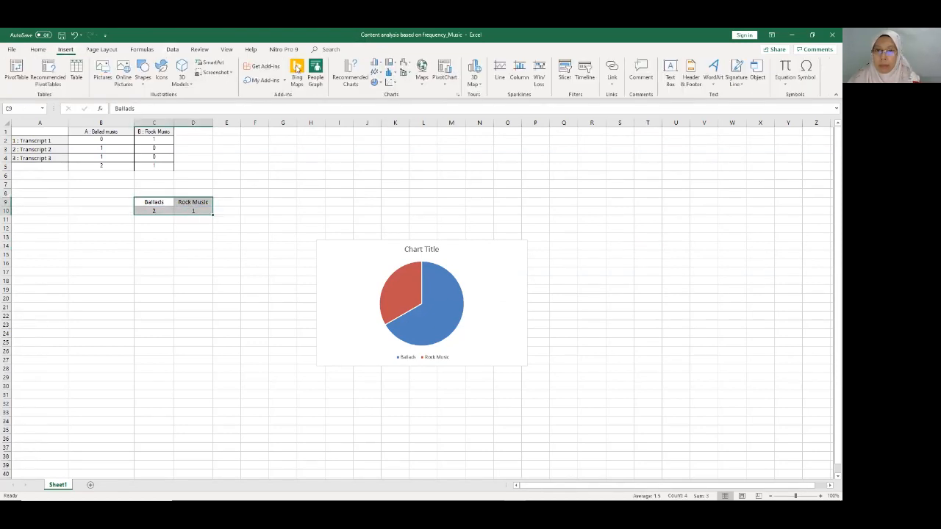
pyautogui.click(377, 63)
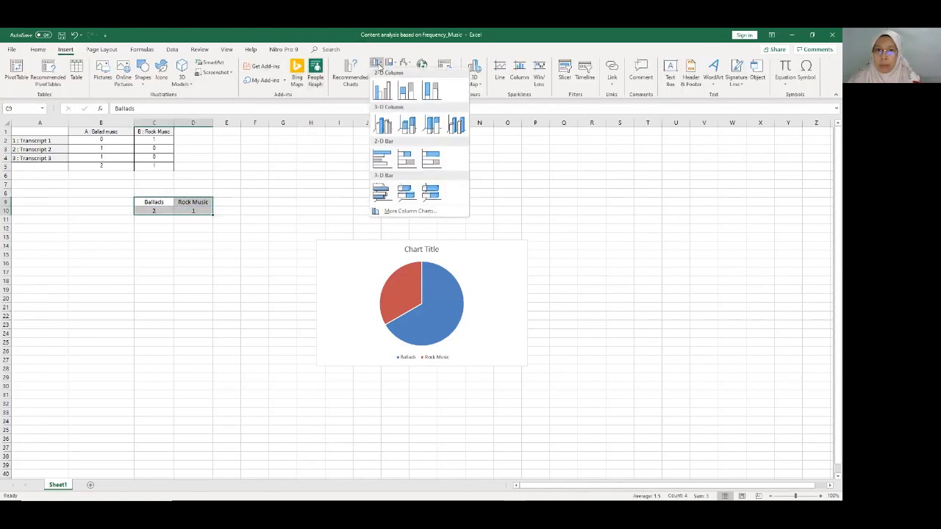
pyautogui.click(432, 158)
pyautogui.moveTo(372, 256); pyautogui.dragTo(150, 273)
pyautogui.click(671, 236)
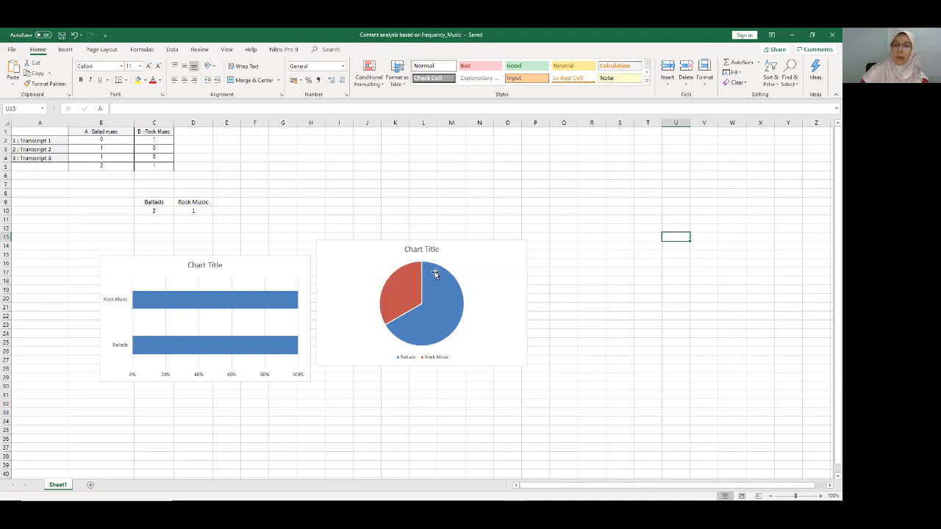
# Close the chart workbook and switch to NVivo, closing its two open content analysis query tabs
pyautogui.moveTo(435, 274)
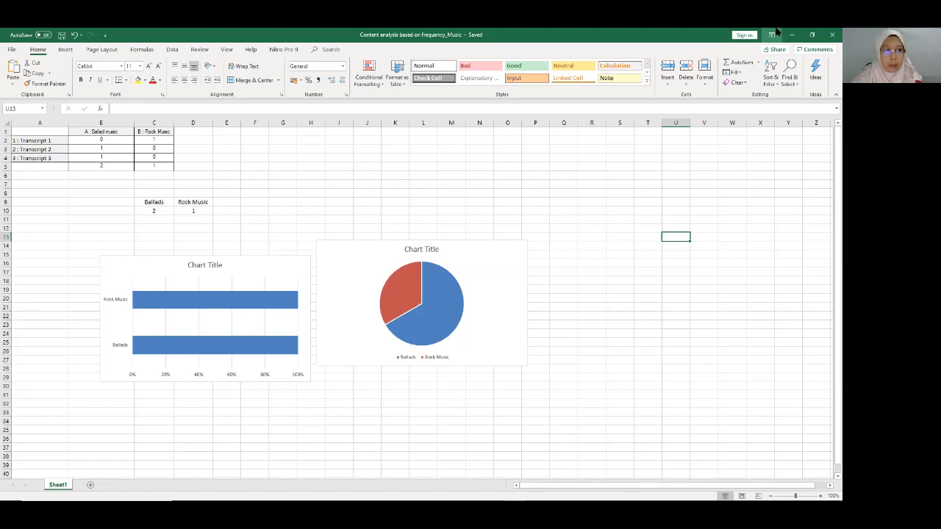
pyautogui.click(831, 35)
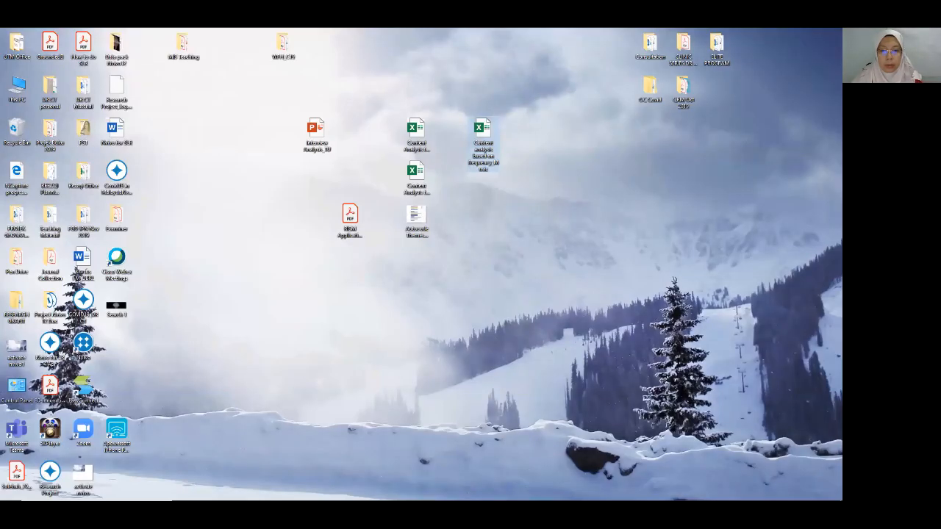
pyautogui.moveTo(494, 493)
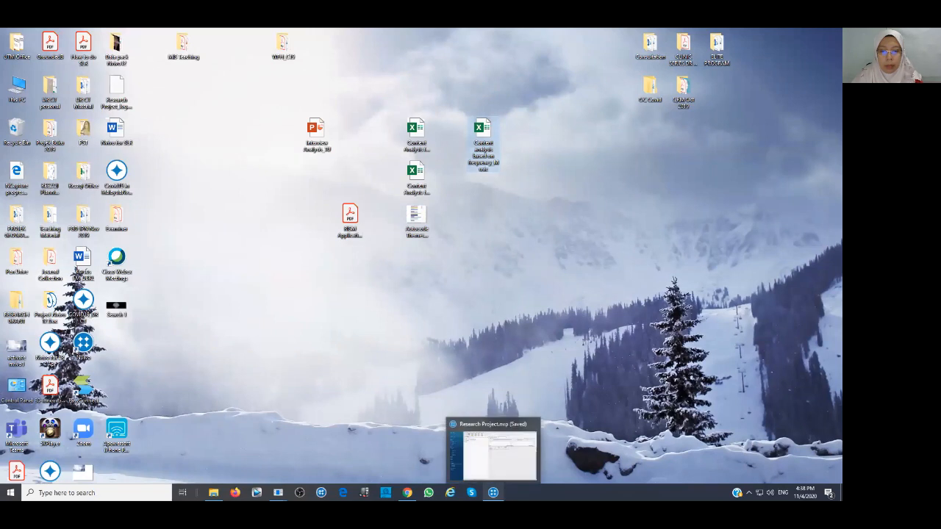
pyautogui.click(497, 455)
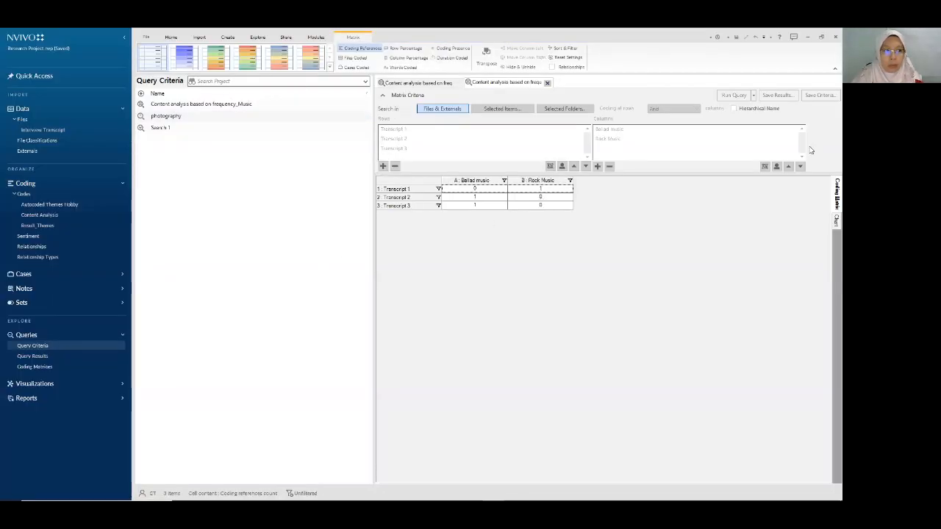
pyautogui.click(547, 82)
pyautogui.click(462, 84)
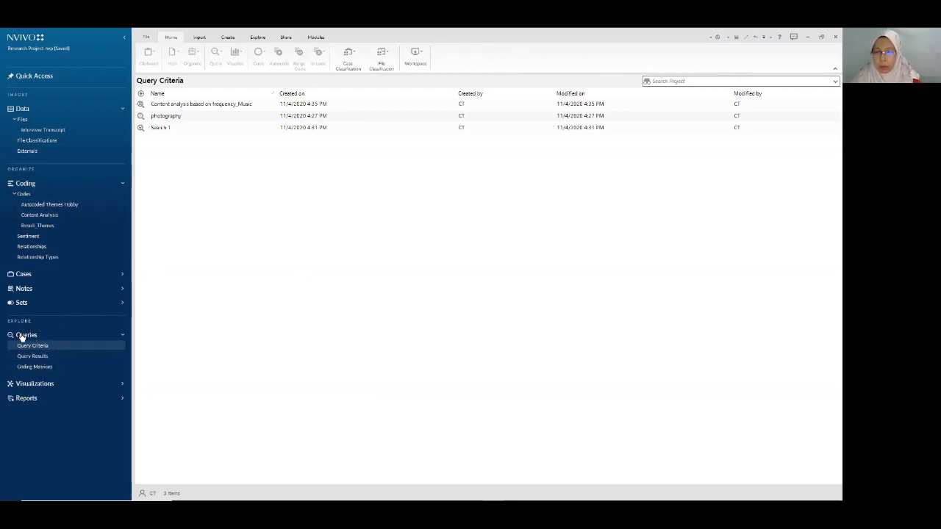
# Open the Autocode Themes Results coding matrix, view its chart as grouped columns, and close the matrix
pyautogui.click(33, 367)
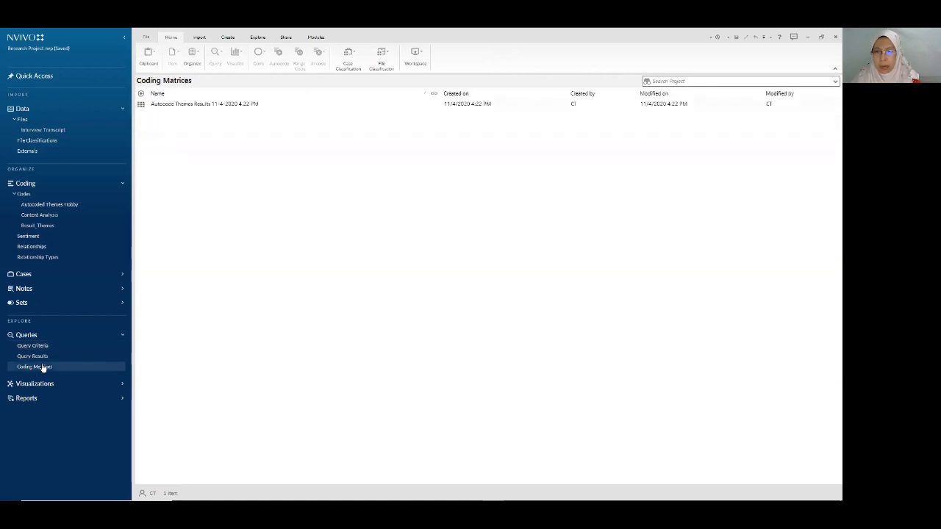
pyautogui.doubleClick(190, 105)
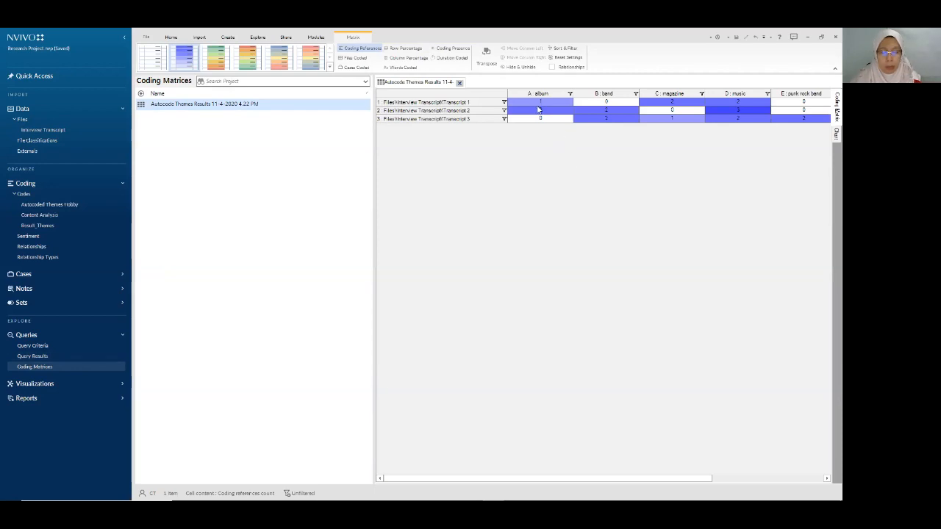
pyautogui.click(835, 132)
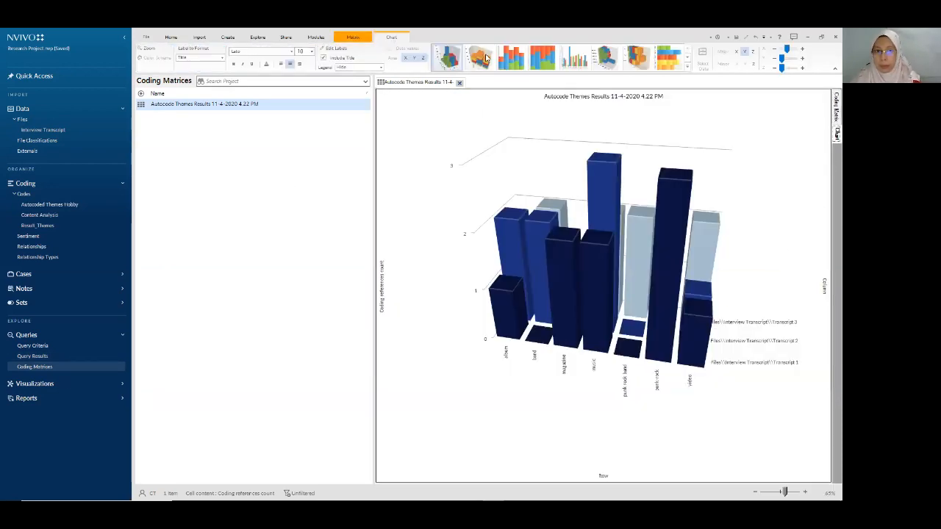
pyautogui.click(574, 58)
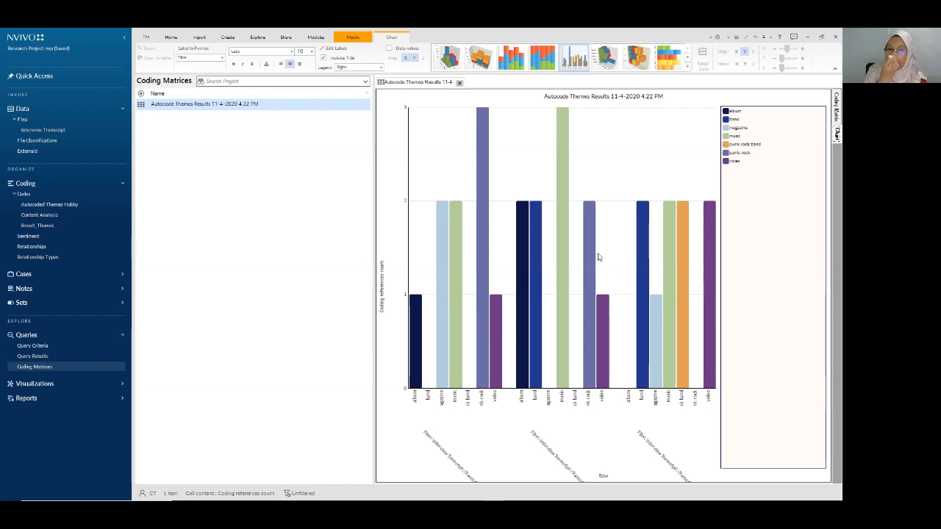
pyautogui.rightClick(615, 156)
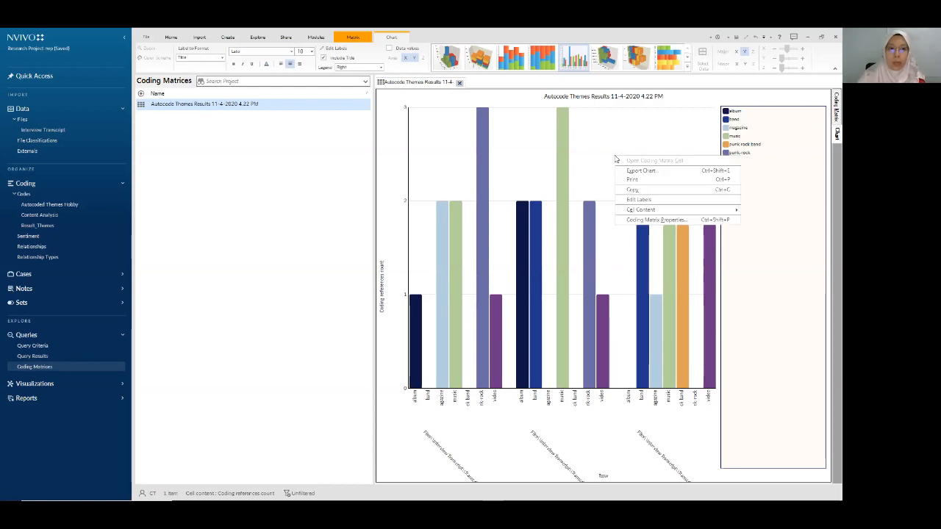
pyautogui.click(260, 204)
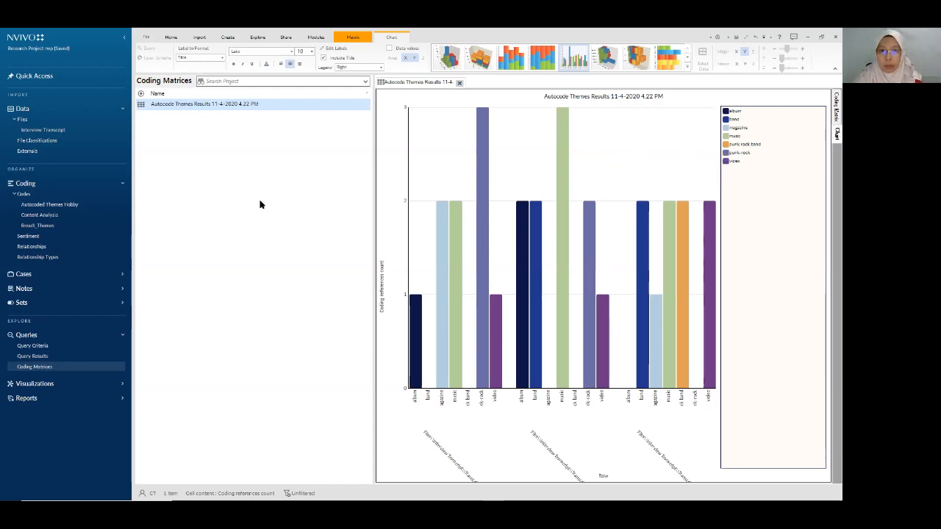
pyautogui.click(459, 83)
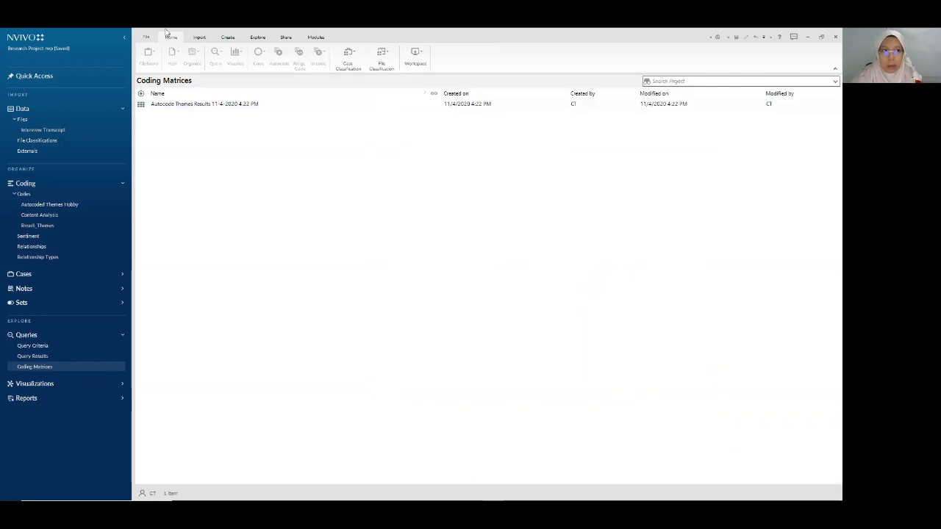
# Create a new mind map named Mind Map in the project's Maps folder
pyautogui.click(29, 384)
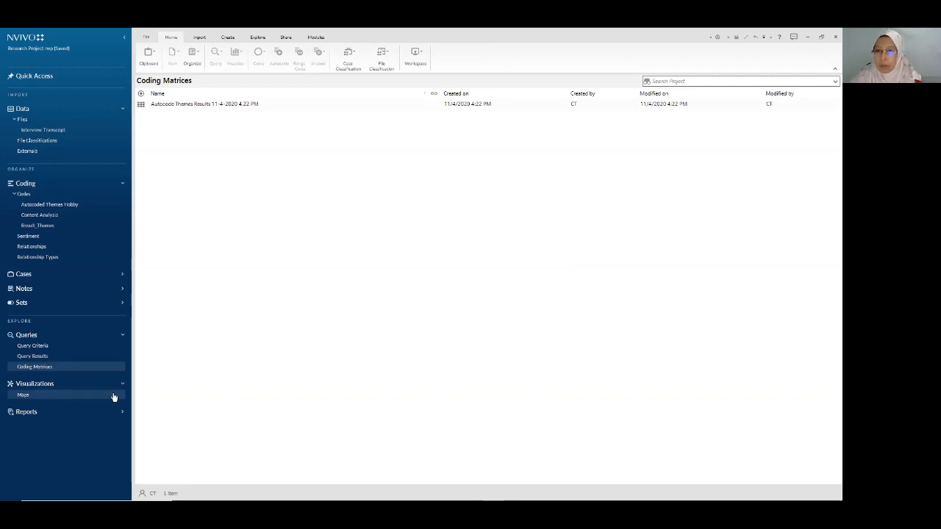
pyautogui.click(57, 396)
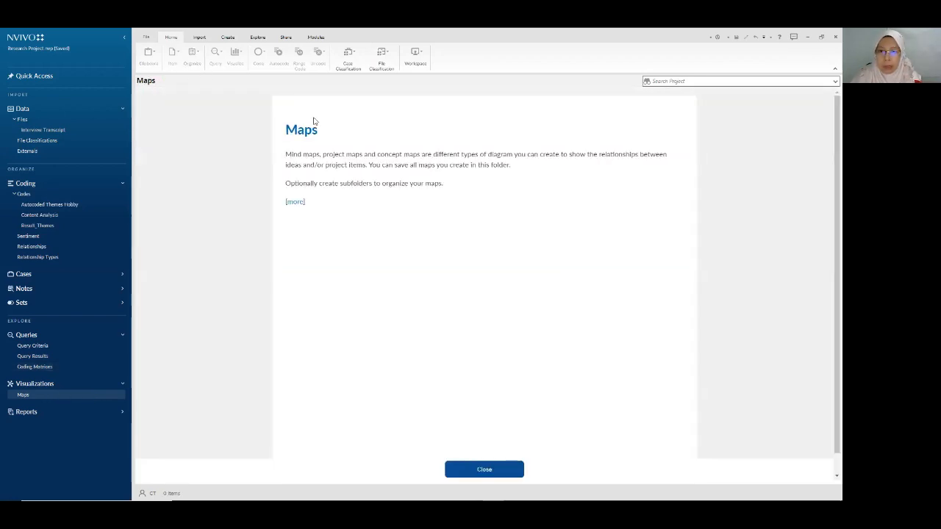
pyautogui.click(473, 473)
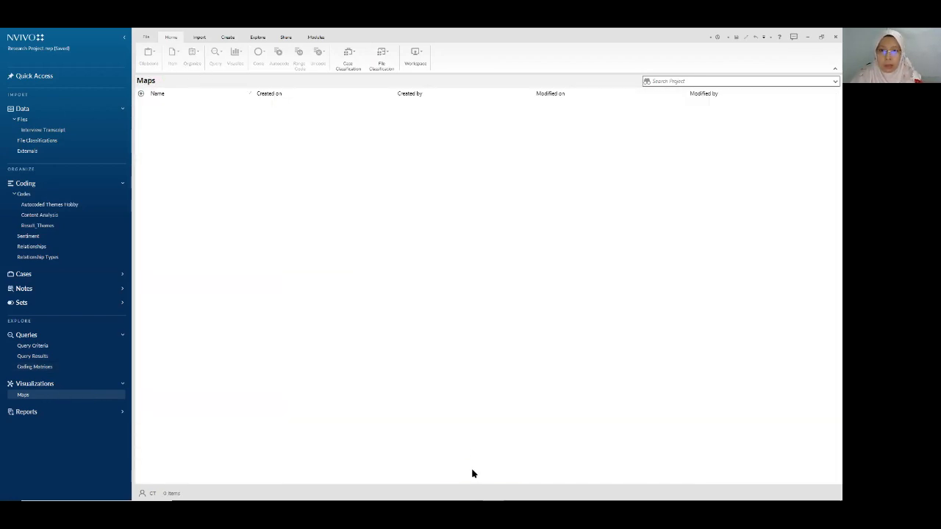
pyautogui.rightClick(296, 143)
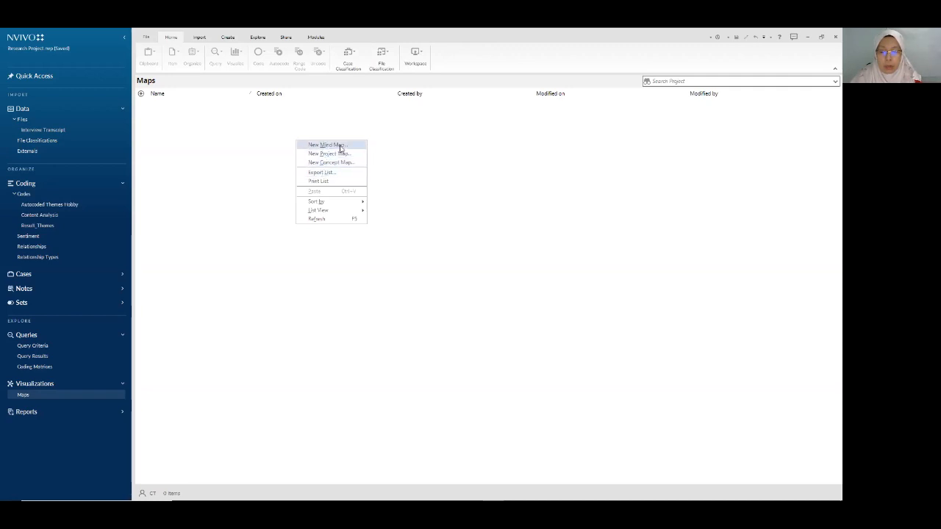
pyautogui.click(346, 147)
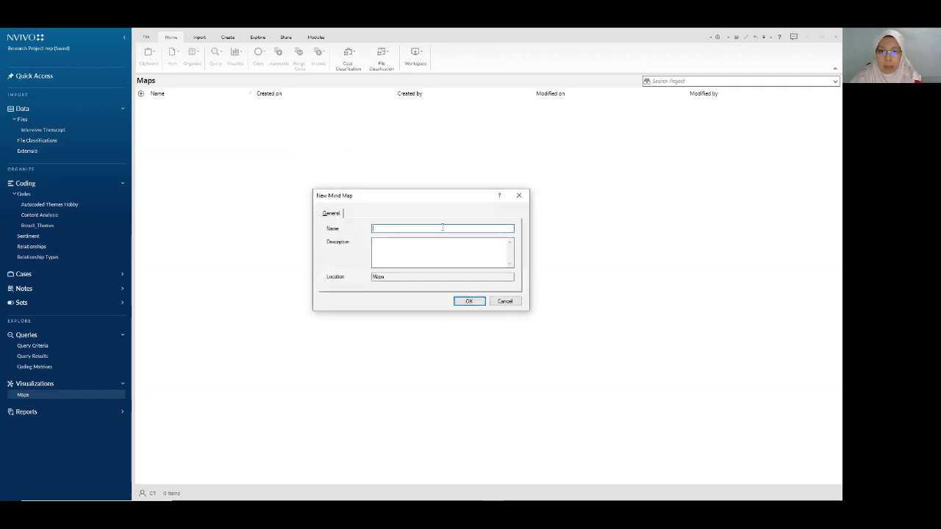
pyautogui.write('Mind Map')
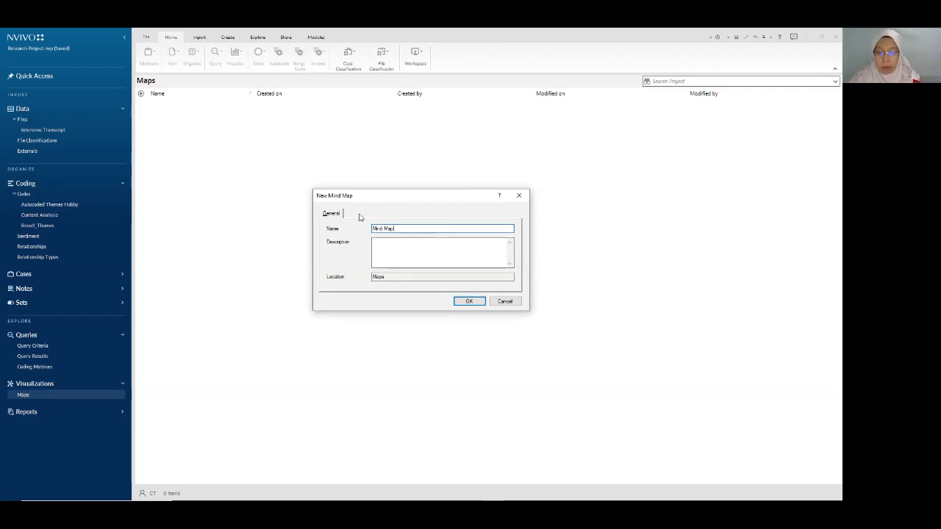
pyautogui.click(469, 302)
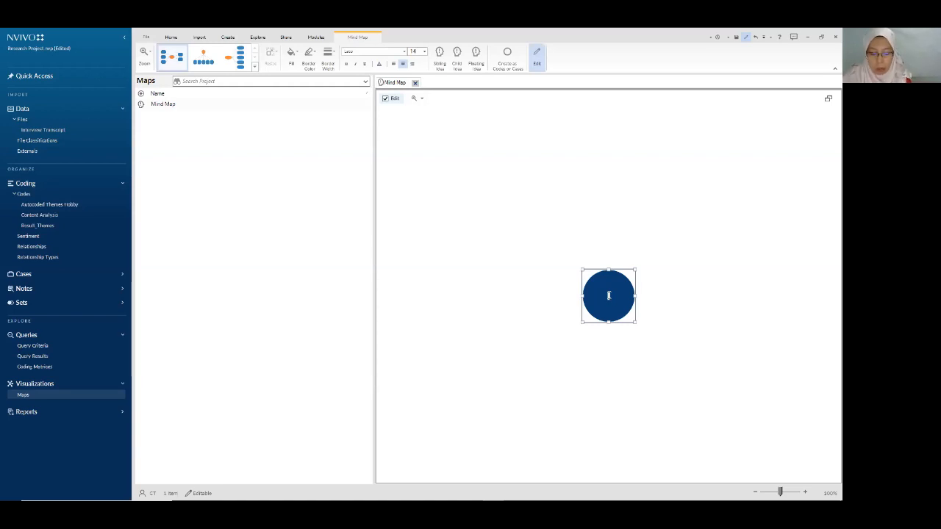
# Label the central idea Project Management and widen its circle into an ellipse that fits the text on one line
pyautogui.write('Project M')
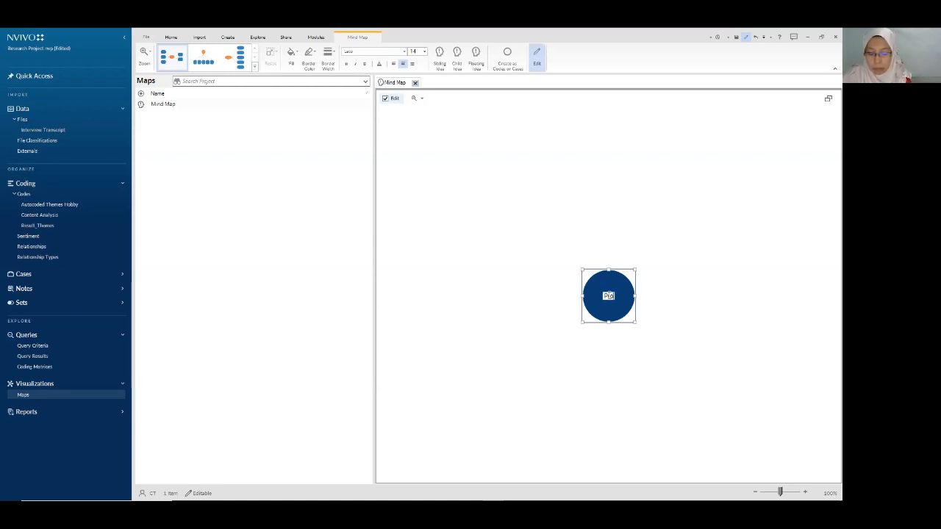
pyautogui.write('anagement')
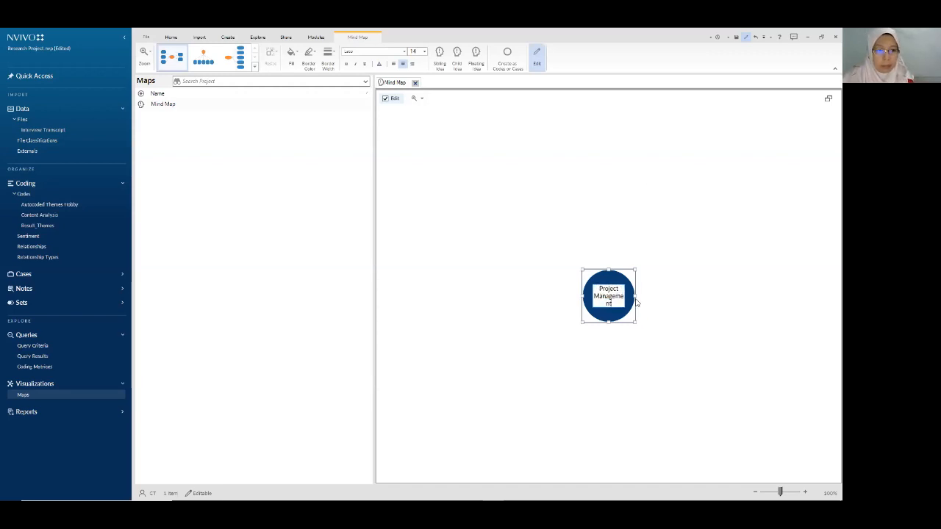
pyautogui.click(661, 296)
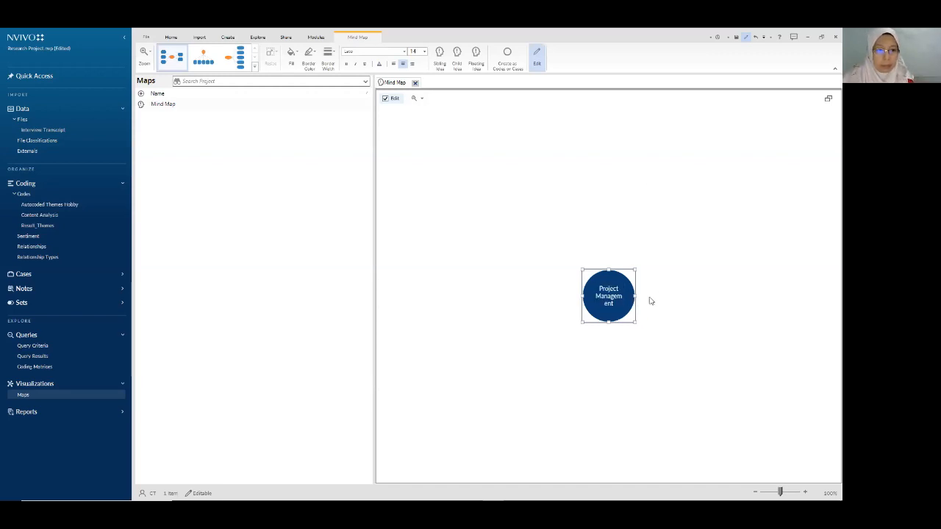
pyautogui.moveTo(544, 297); pyautogui.dragTo(581, 261)
pyautogui.click(727, 321)
pyautogui.click(596, 305)
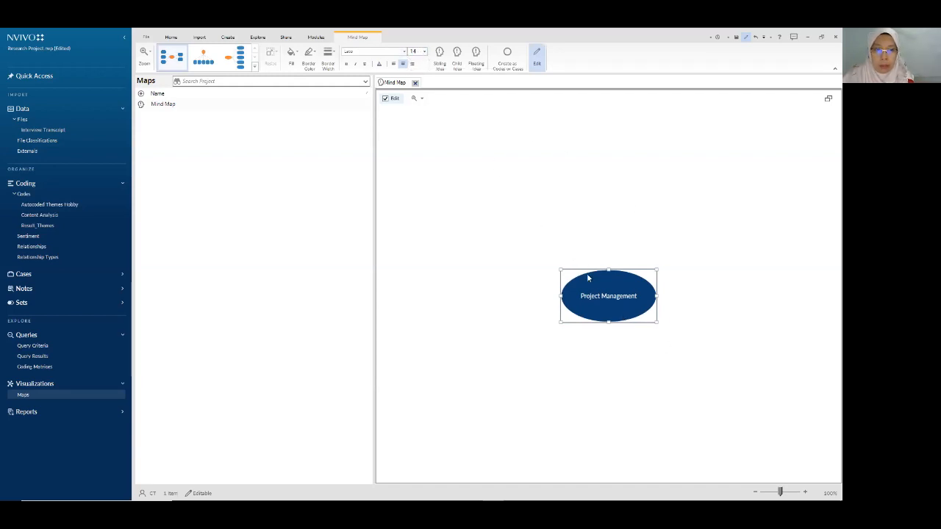
# Try a sky blue fill on the Project Management ellipse, and settle on sea green
pyautogui.click(293, 56)
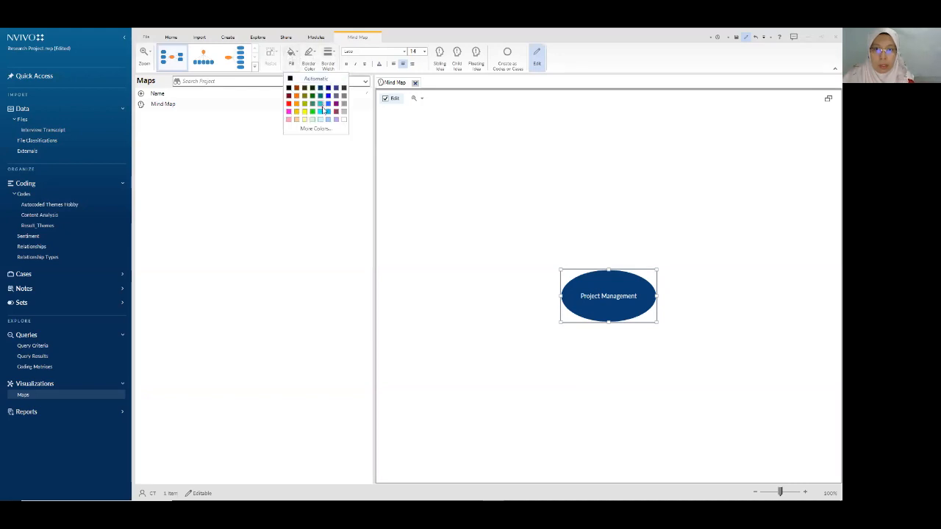
pyautogui.click(324, 111)
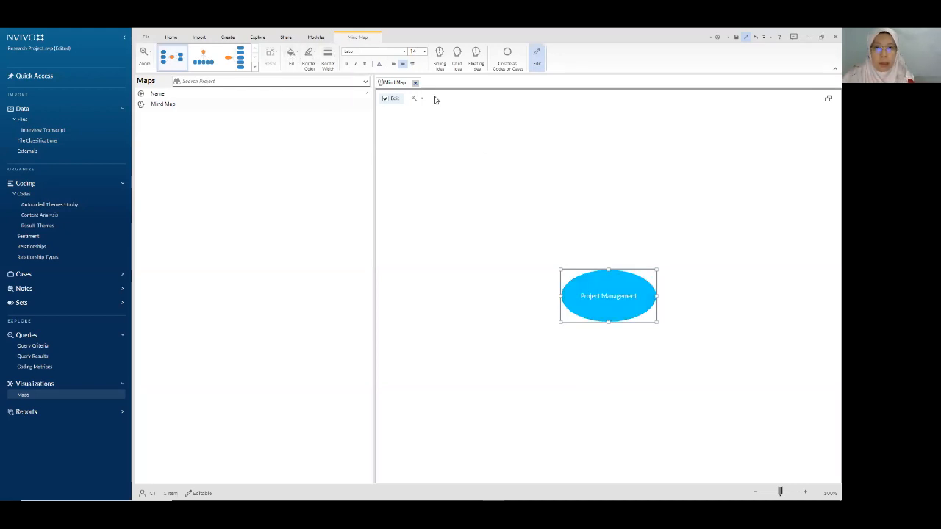
pyautogui.click(294, 59)
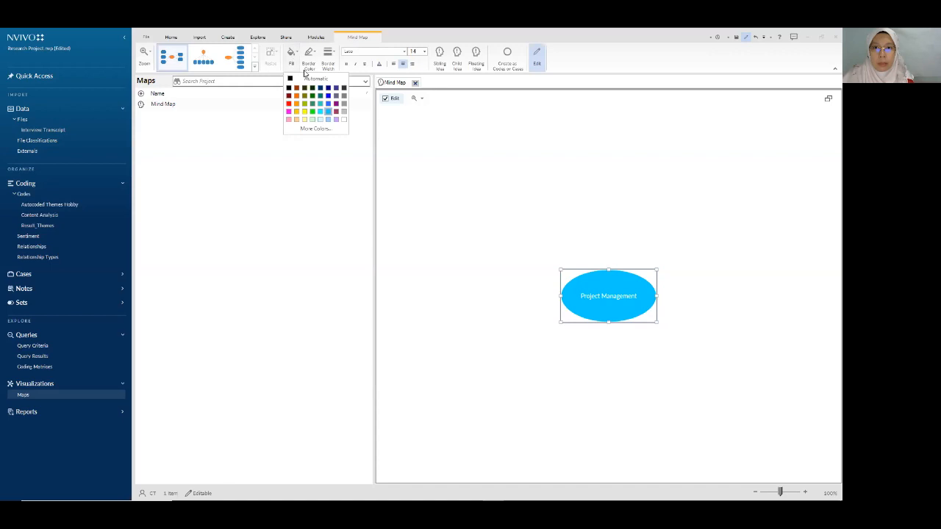
pyautogui.click(312, 107)
pyautogui.click(646, 336)
pyautogui.click(622, 314)
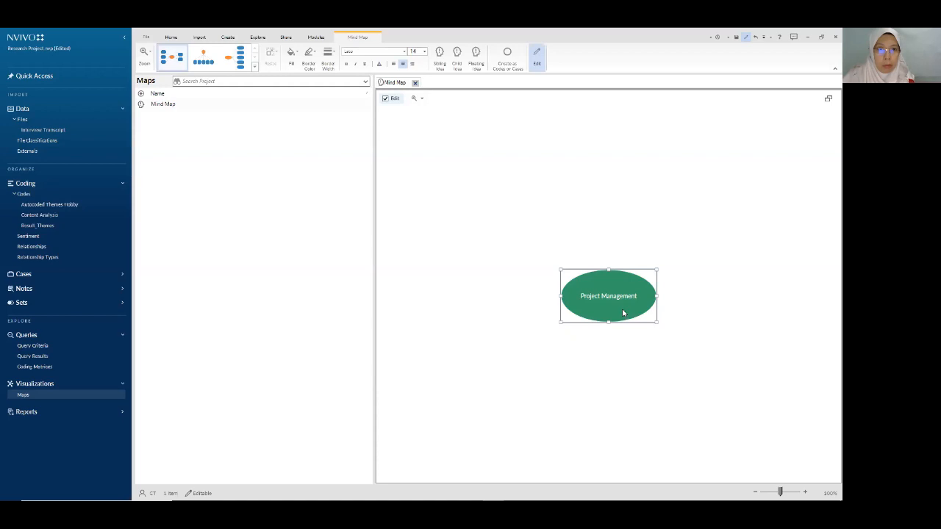
# Add a child idea labelled Risk Factors to Project Management and set the map to the top-down layout
pyautogui.click(457, 57)
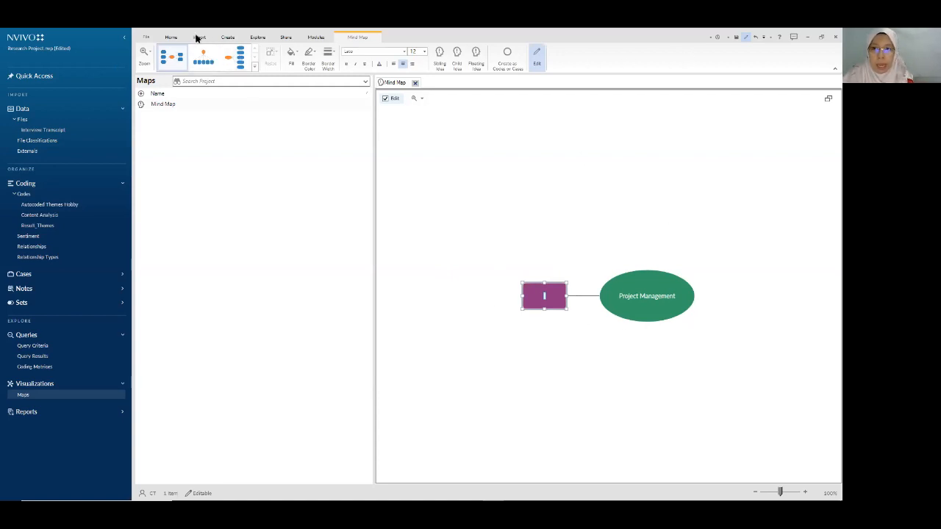
pyautogui.click(193, 61)
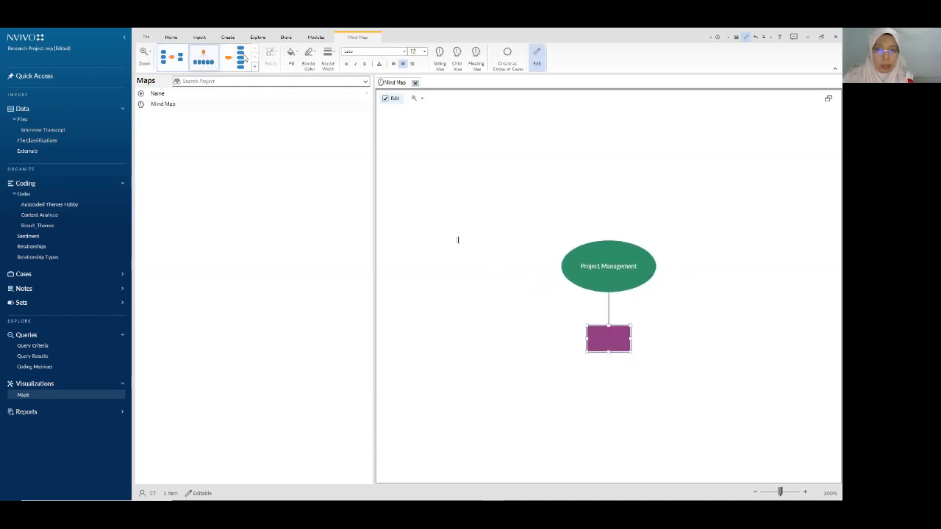
pyautogui.click(172, 59)
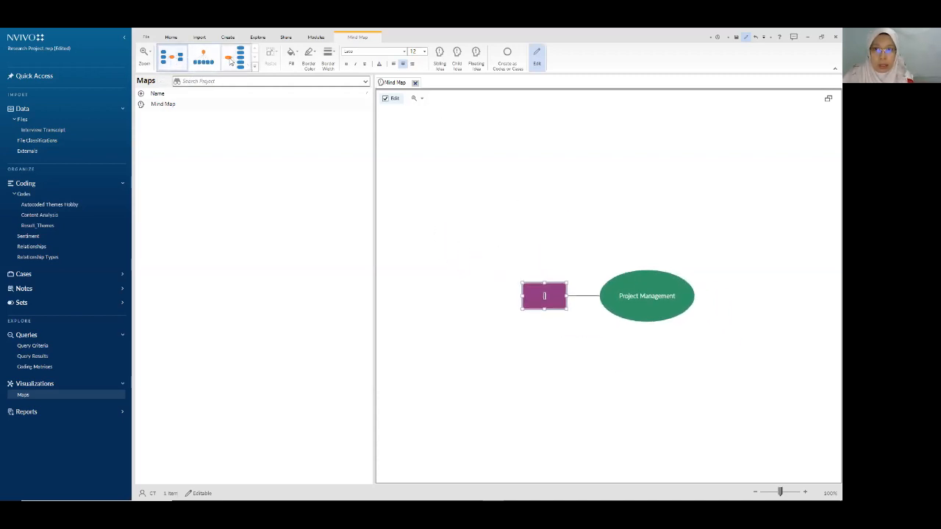
pyautogui.click(203, 62)
pyautogui.click(199, 61)
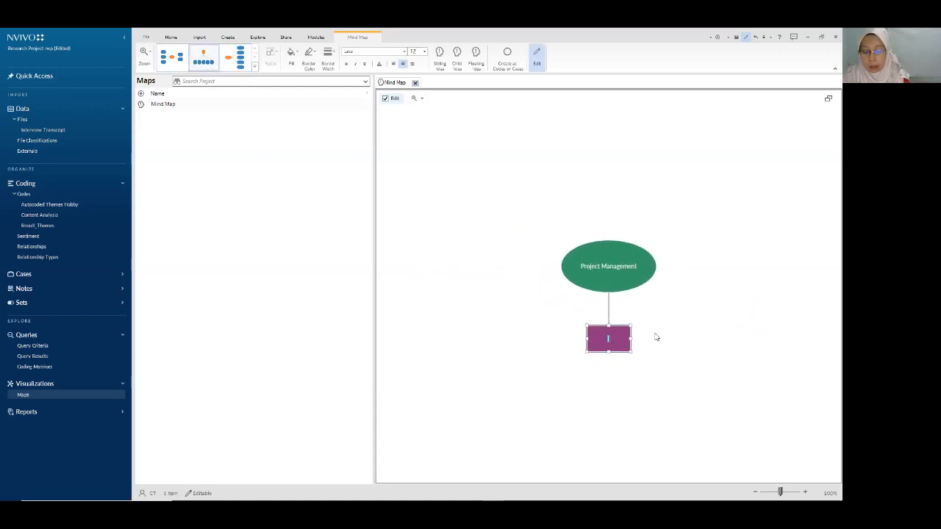
pyautogui.write('isk Factors')
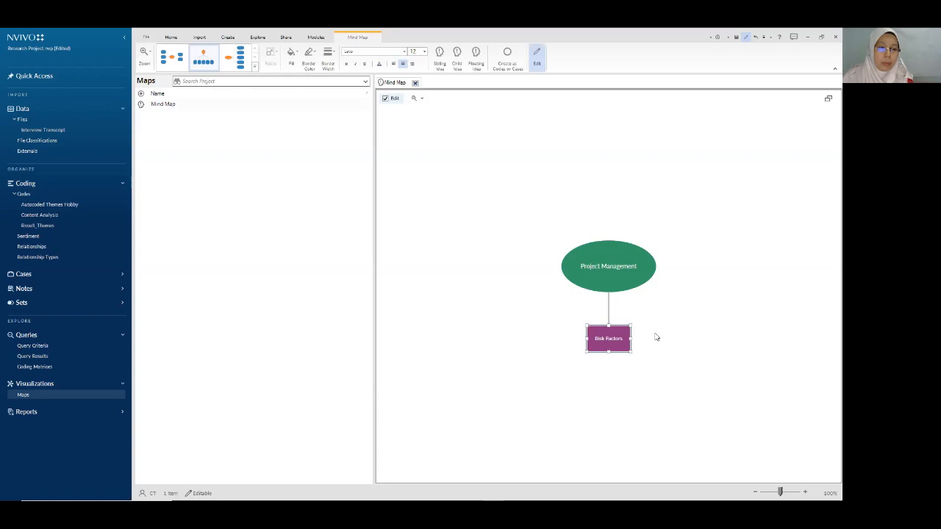
pyautogui.click(656, 337)
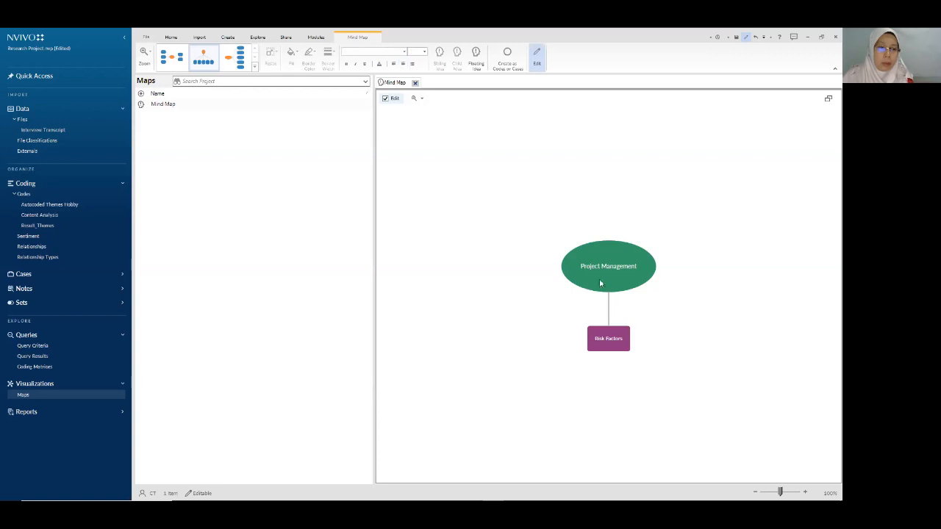
# Add a sibling idea labelled Finacial Factors beside Risk Factors under Project Management
pyautogui.click(621, 339)
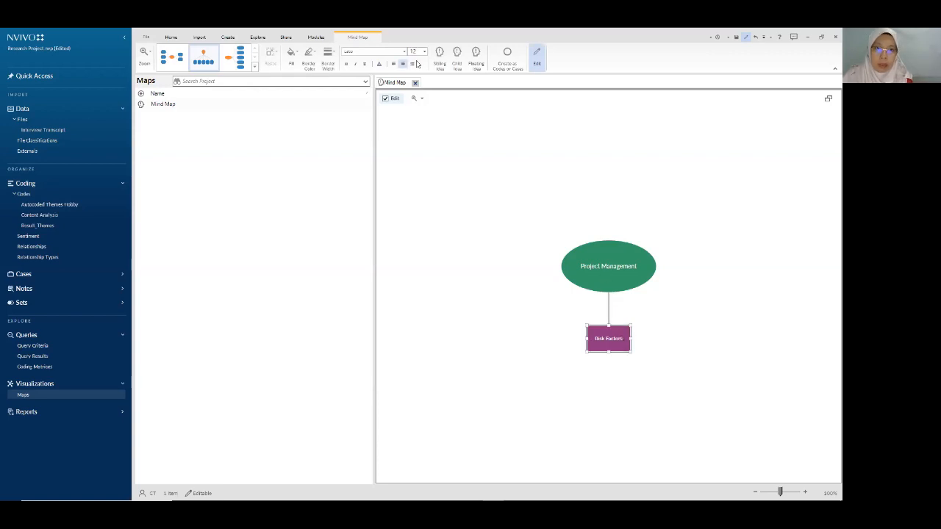
pyautogui.press('Return')
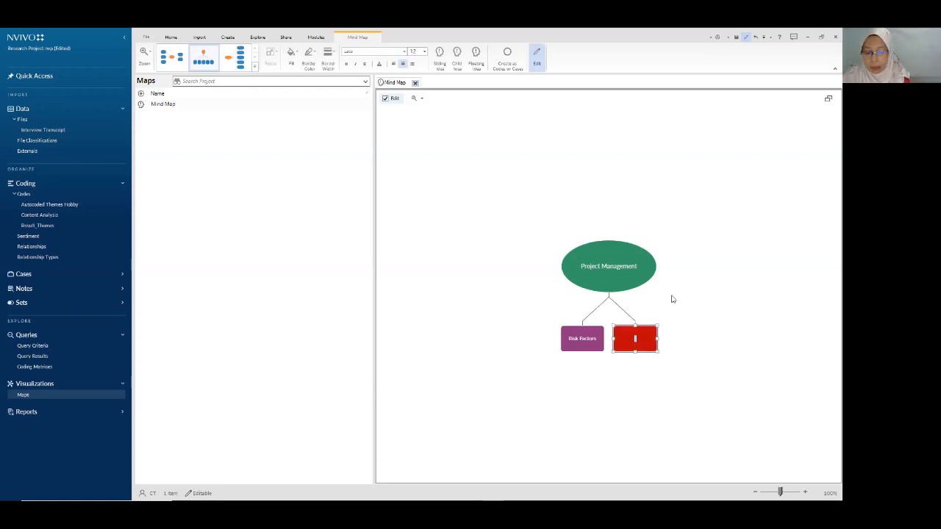
pyautogui.write('Financial F')
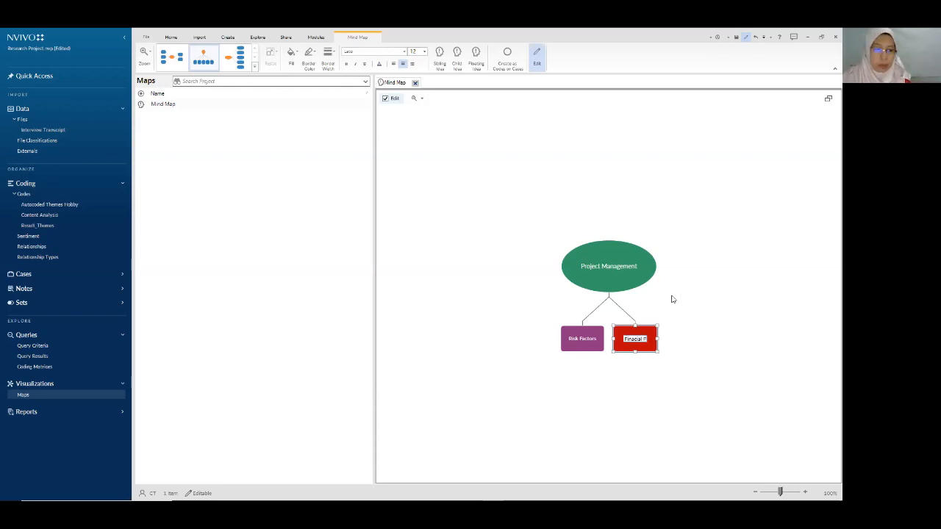
pyautogui.write('actors')
pyautogui.press('Return')
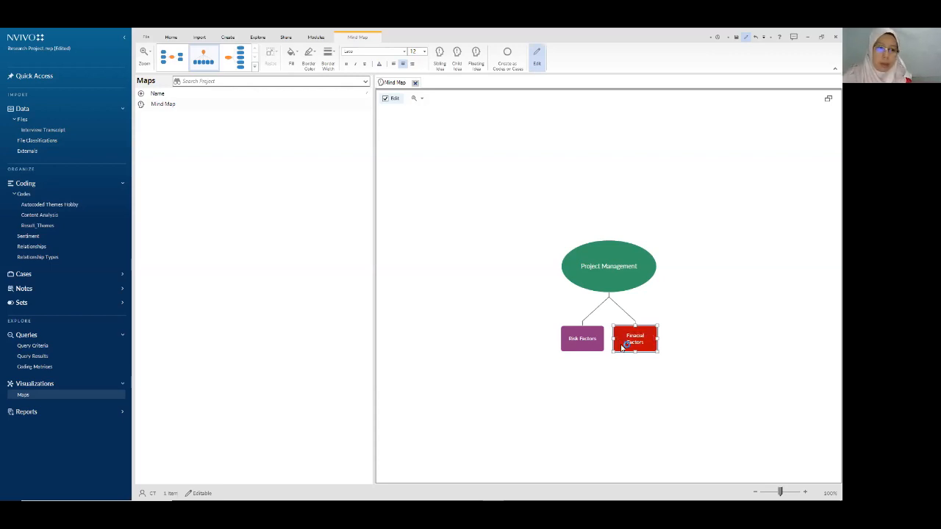
# Add another child idea to Project Management, labelled Communication Factors
pyautogui.click(619, 274)
pyautogui.click(457, 56)
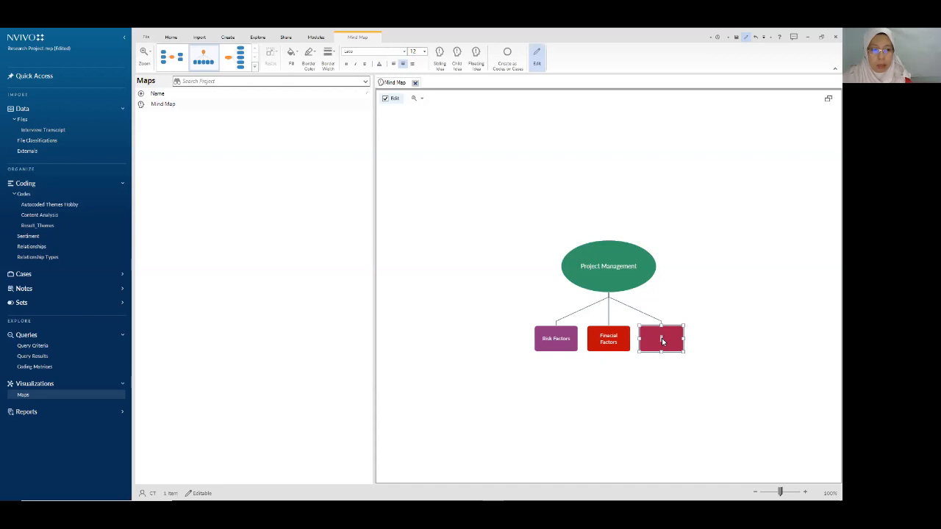
pyautogui.write('Communication Factor')
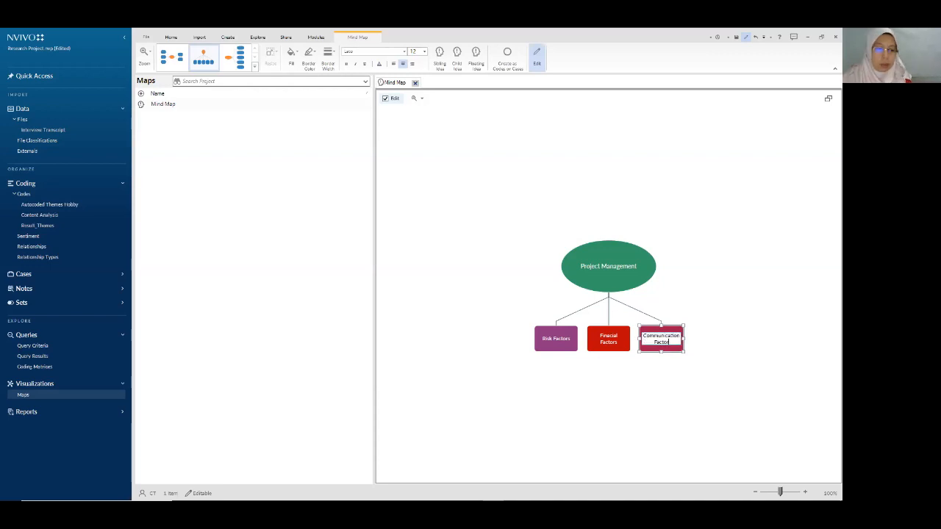
pyautogui.write('s')
pyautogui.click(719, 263)
pyautogui.click(566, 349)
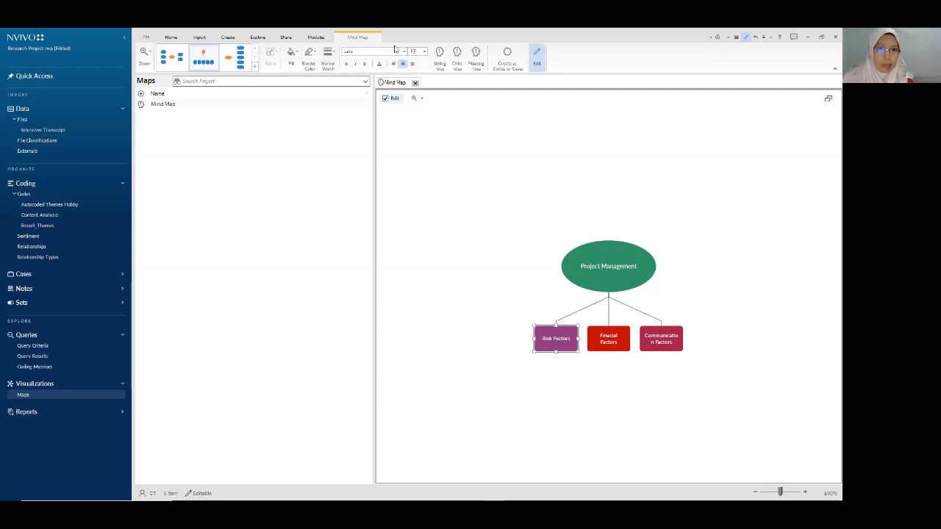
pyautogui.click(680, 310)
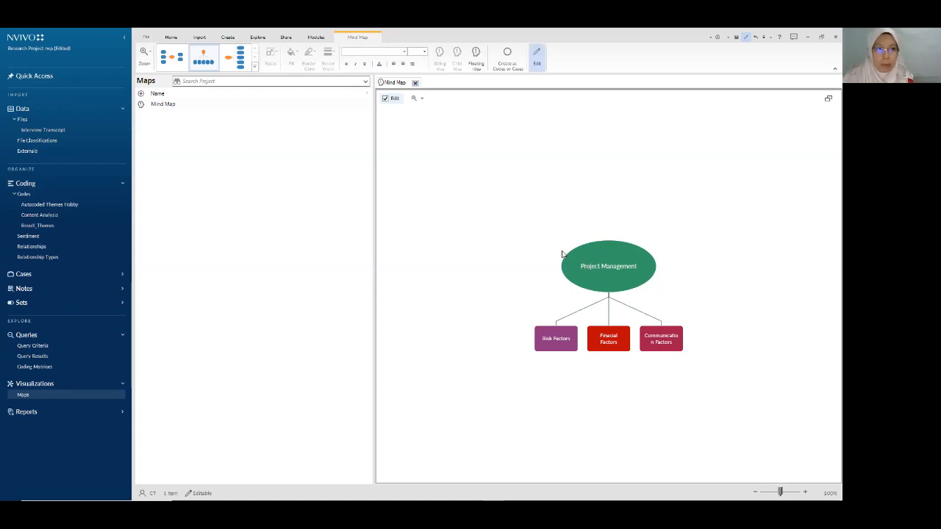
# Export the map to the Desktop as a JPEG file named Mind Map, and close the map
pyautogui.rightClick(548, 190)
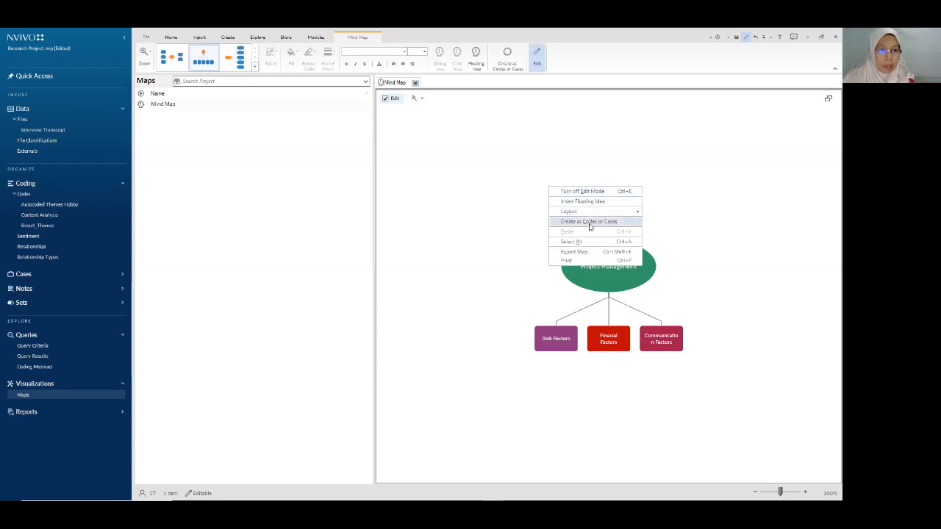
pyautogui.click(584, 251)
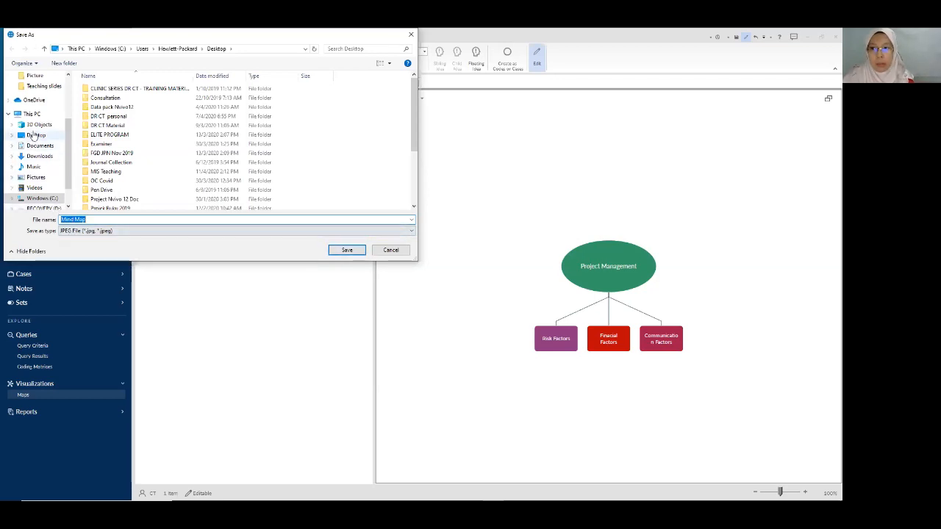
pyautogui.click(342, 251)
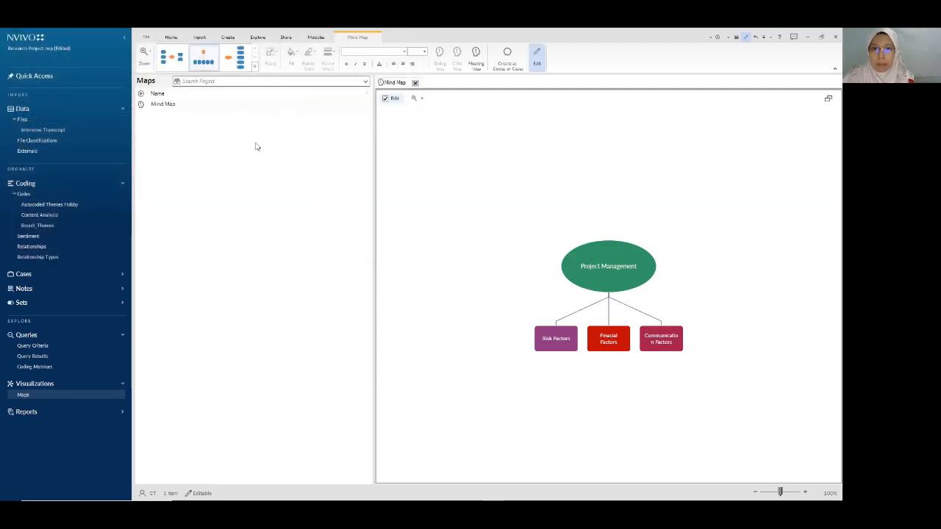
pyautogui.click(415, 83)
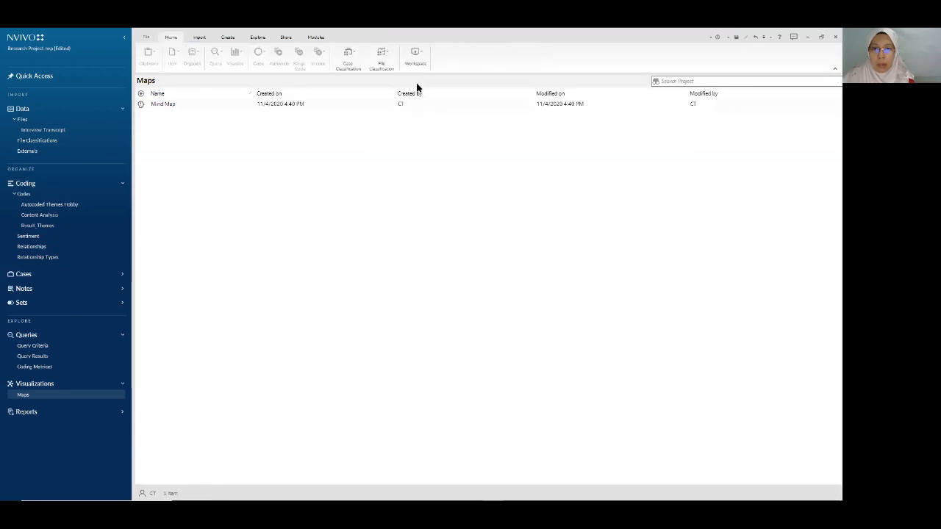
# Reopen Mind Map for editing and add a blank sibling idea to Risk Factors with a blank child idea beneath it
pyautogui.doubleClick(165, 108)
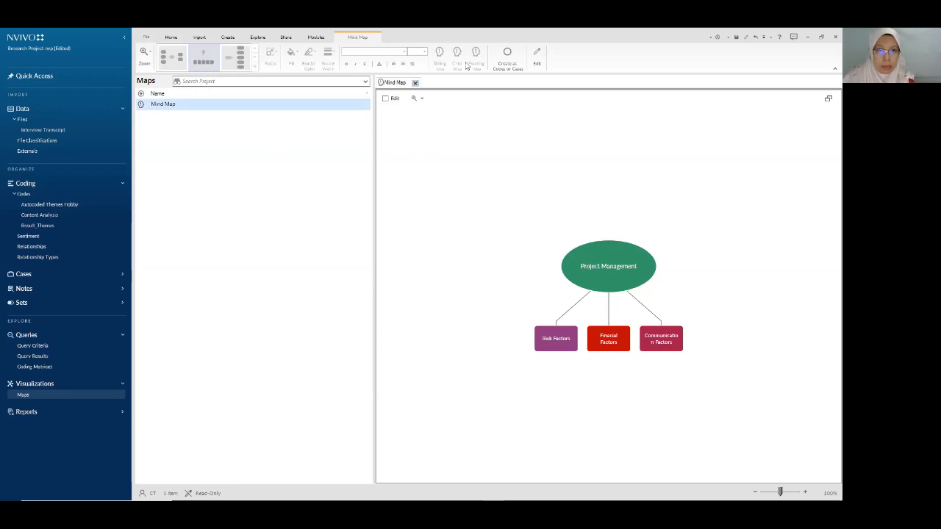
pyautogui.click(385, 98)
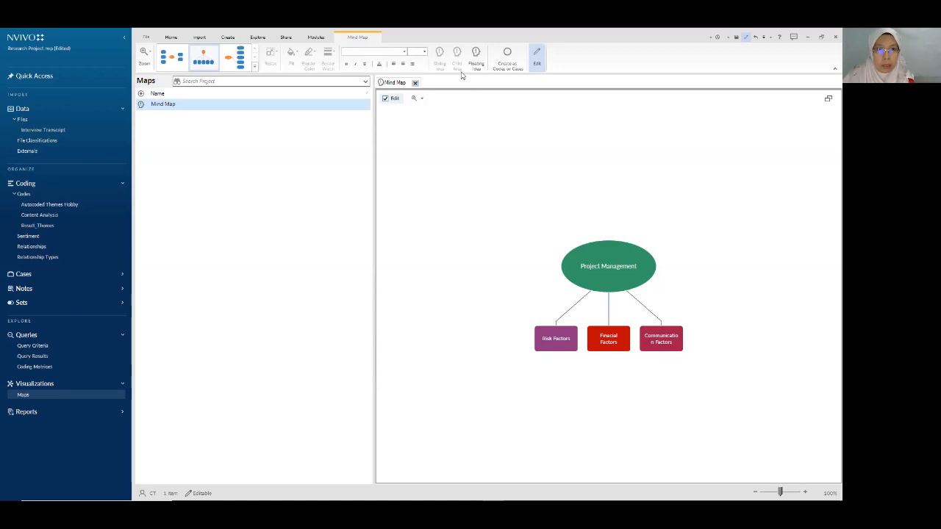
pyautogui.click(563, 337)
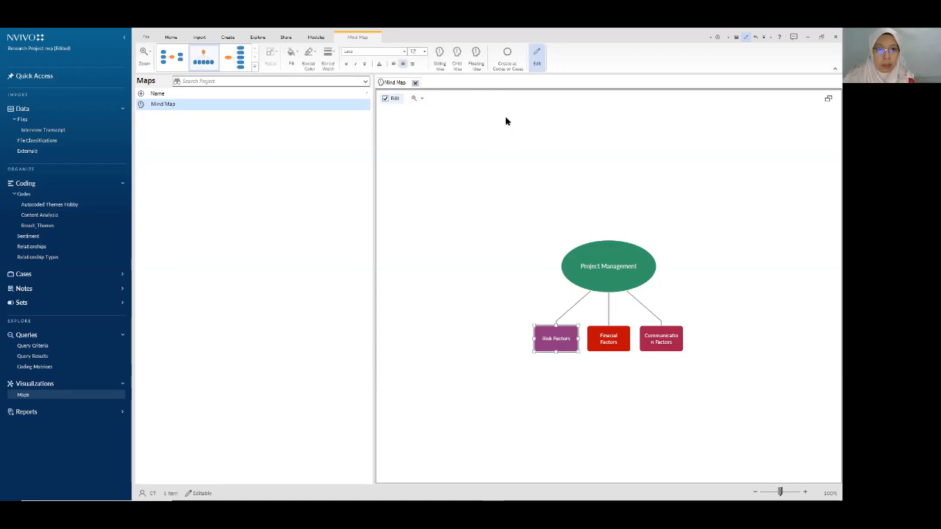
pyautogui.click(441, 62)
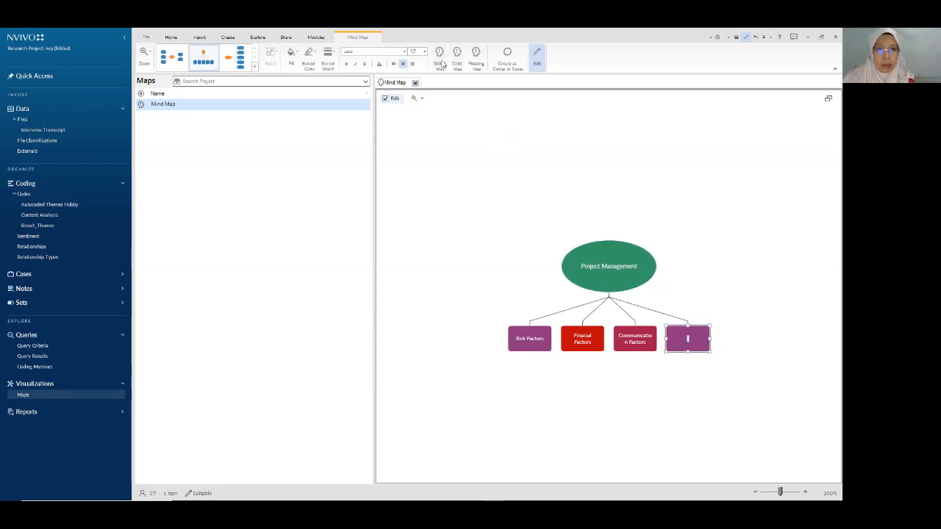
pyautogui.click(461, 64)
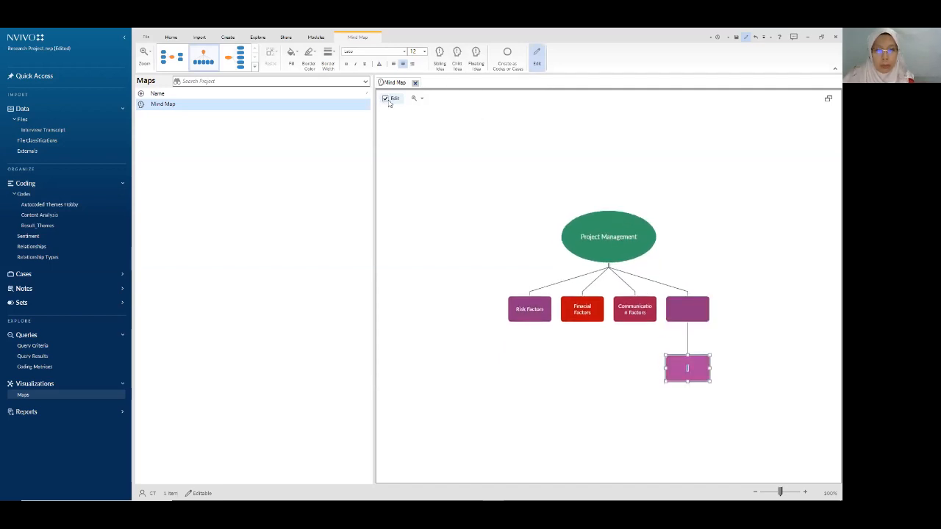
# Turn the map's edit mode off and on again, save the project, and close Mind Map
pyautogui.click(386, 100)
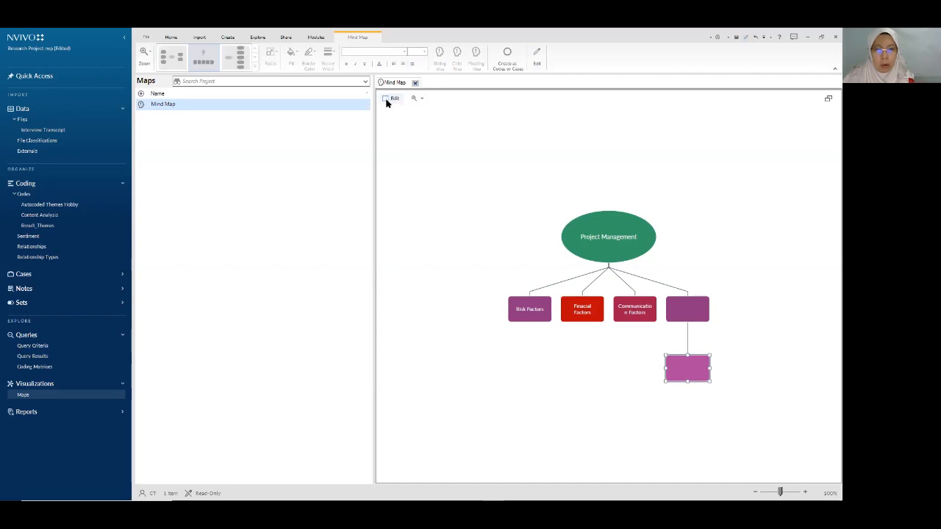
pyautogui.click(386, 100)
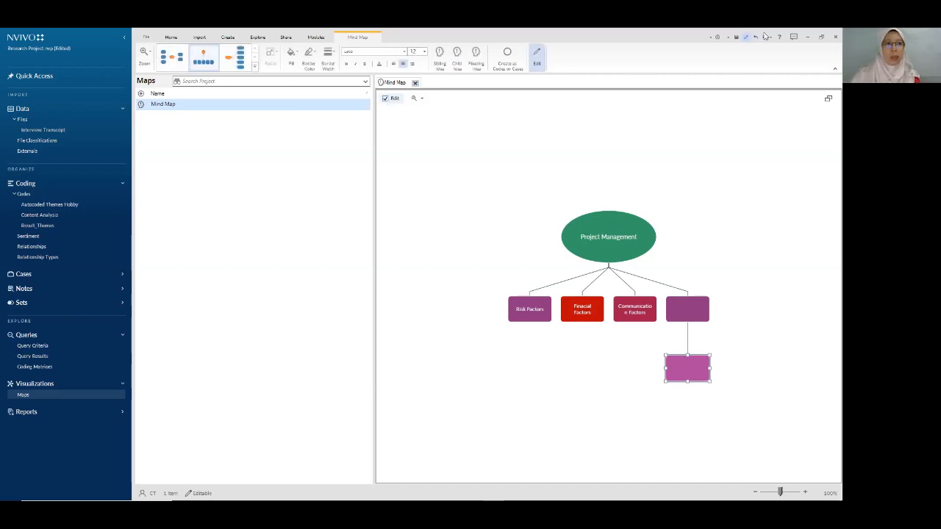
pyautogui.click(736, 39)
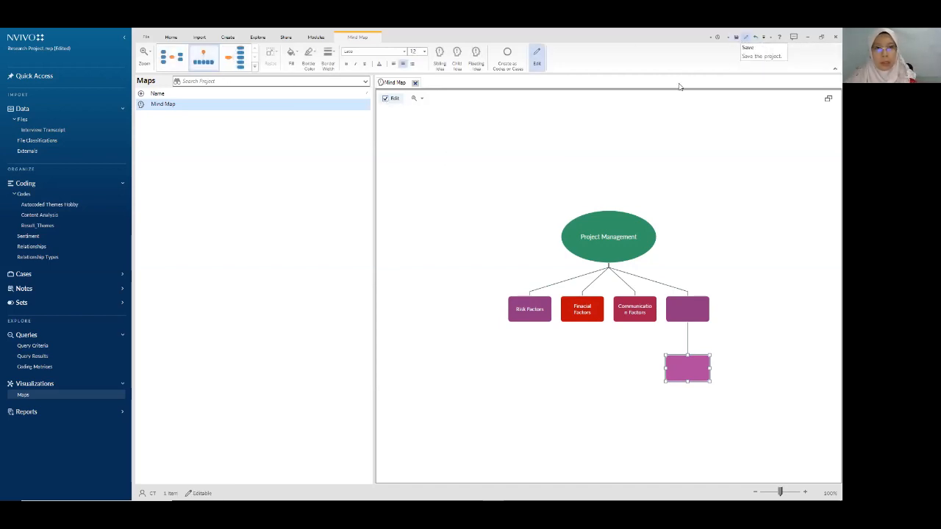
pyautogui.click(415, 84)
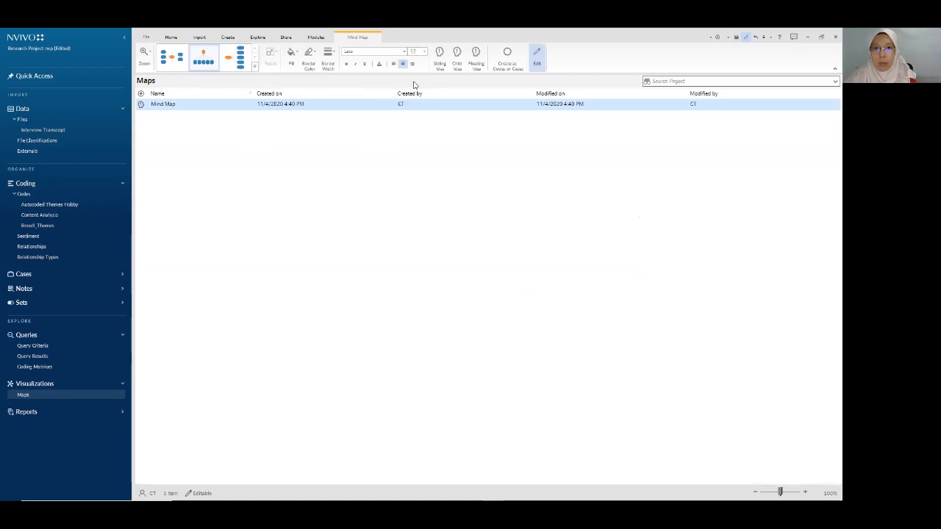
# Create a new project map named Themes & Subthemes in the Maps folder
pyautogui.rightClick(326, 151)
pyautogui.click(351, 163)
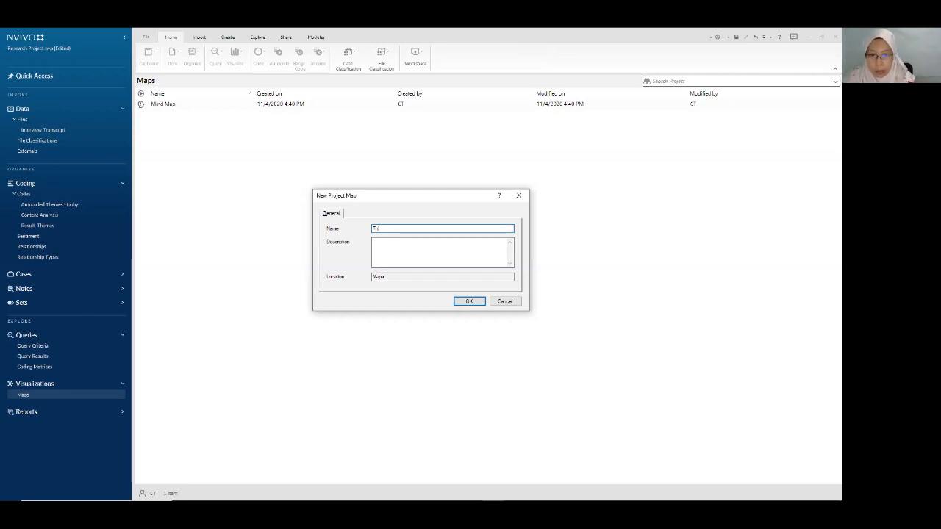
pyautogui.write('a')
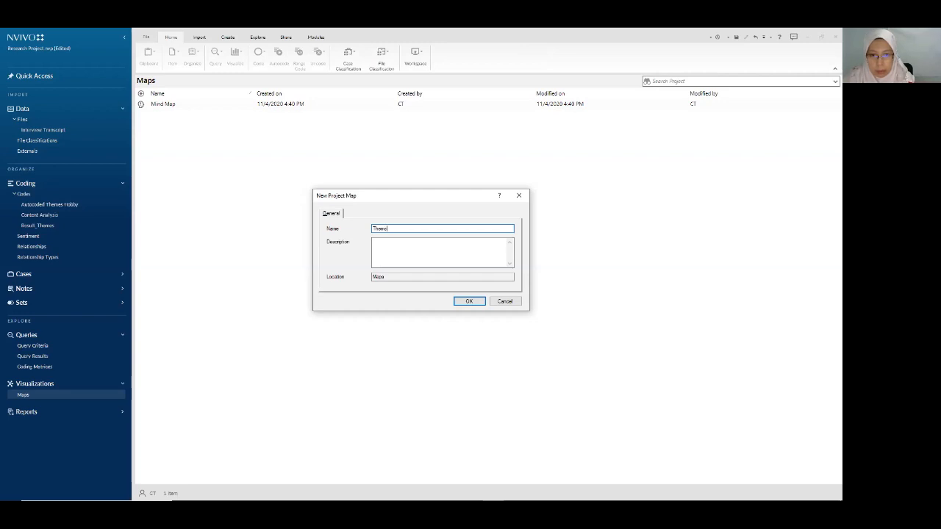
pyautogui.press('BackSpace')
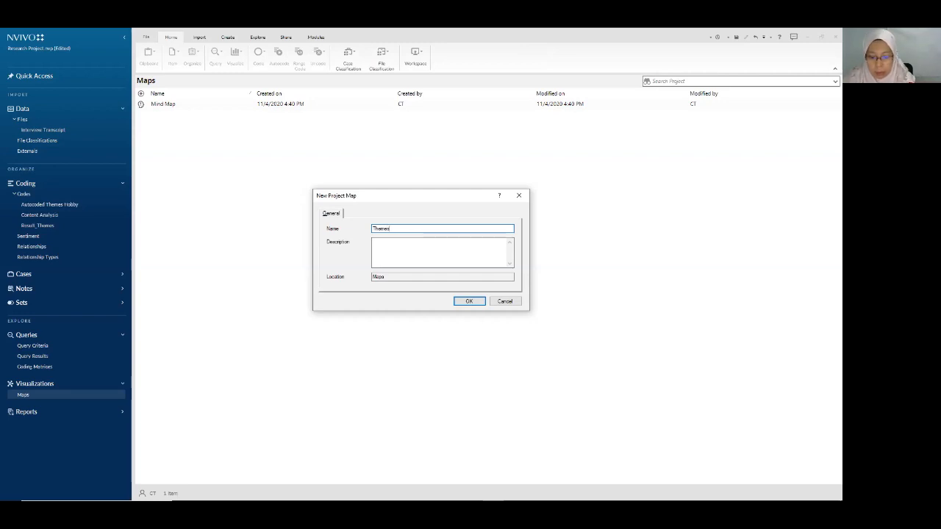
pyautogui.write('es & Subthem')
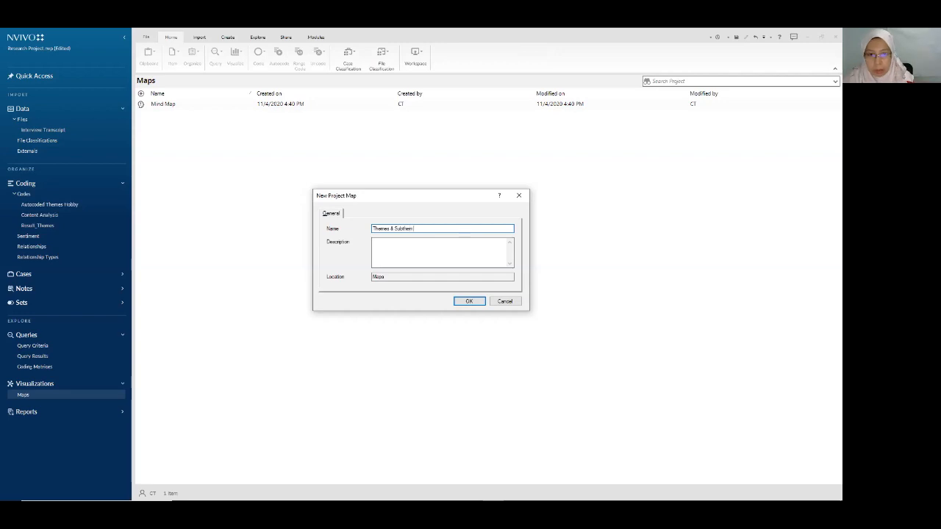
pyautogui.click(470, 301)
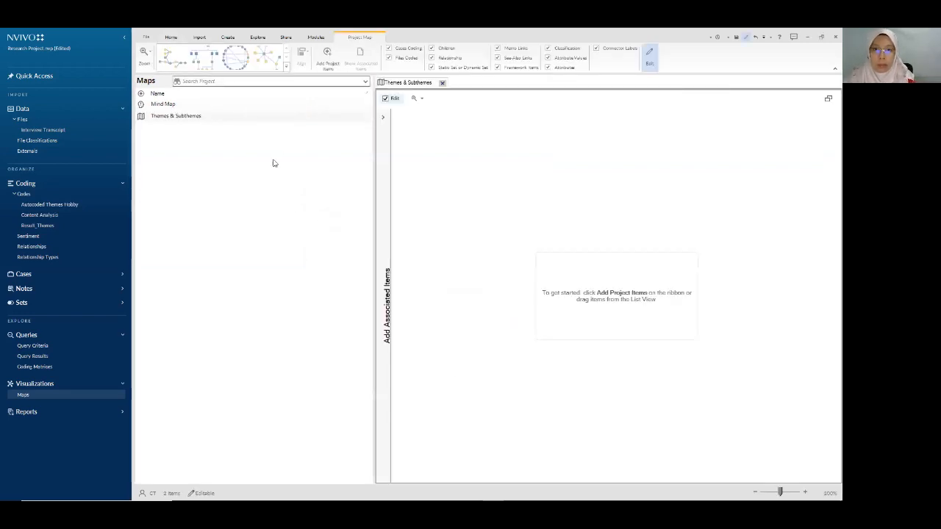
pyautogui.rightClick(236, 164)
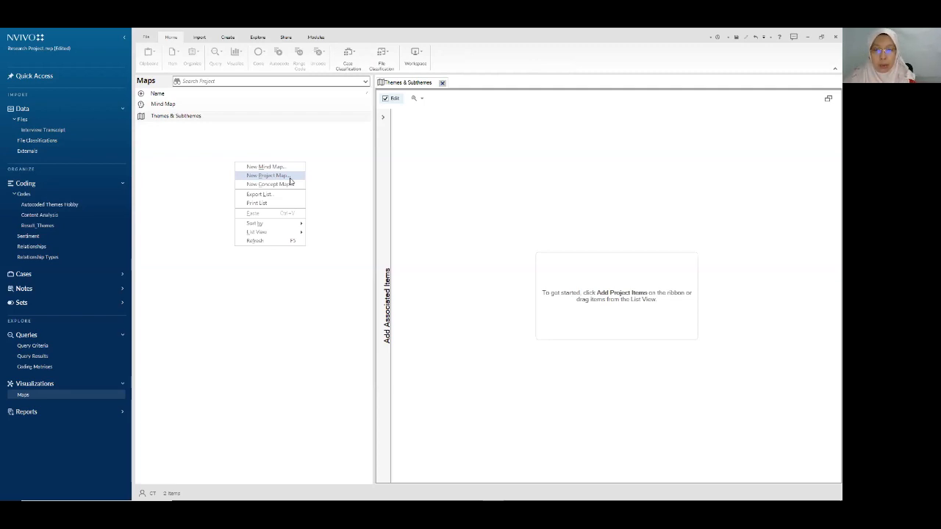
pyautogui.click(516, 170)
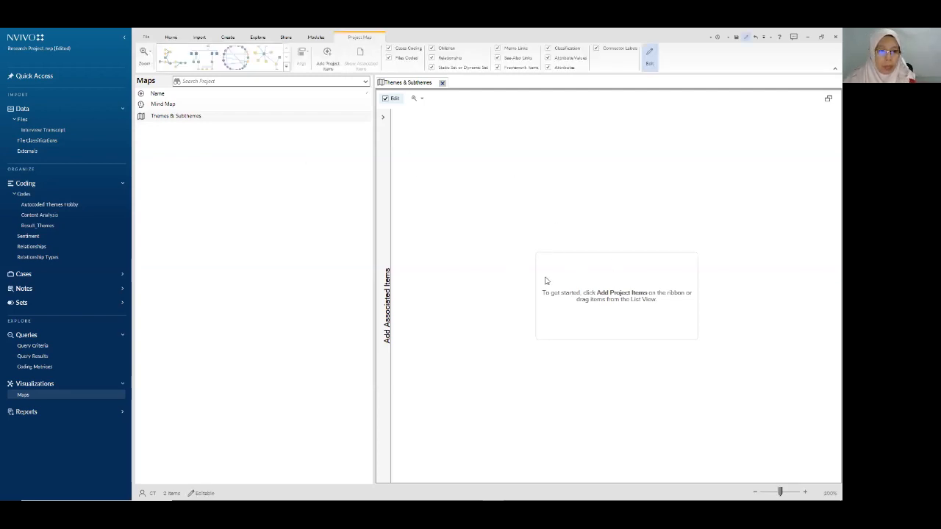
# Add all codes in the Result_Themes folder, including the Activity and Music subthemes, to the Themes & Subthemes map
pyautogui.rightClick(553, 236)
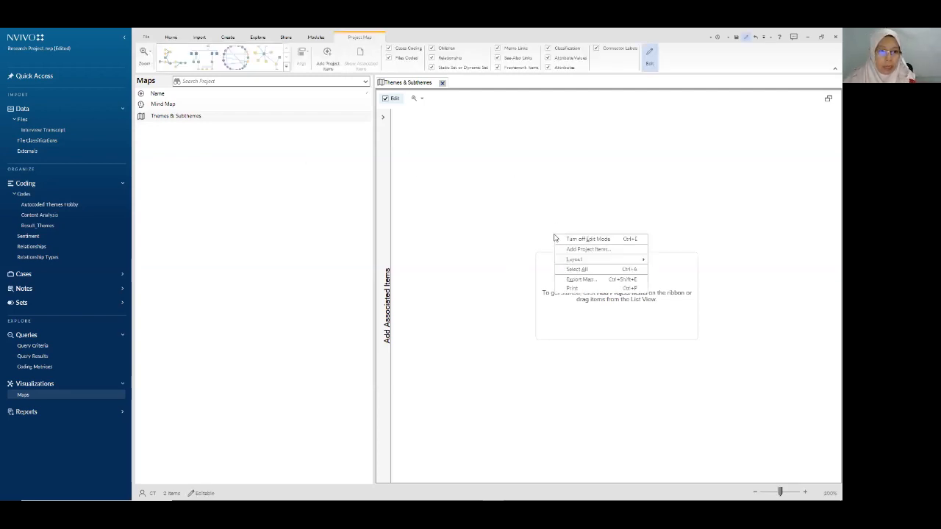
pyautogui.click(592, 250)
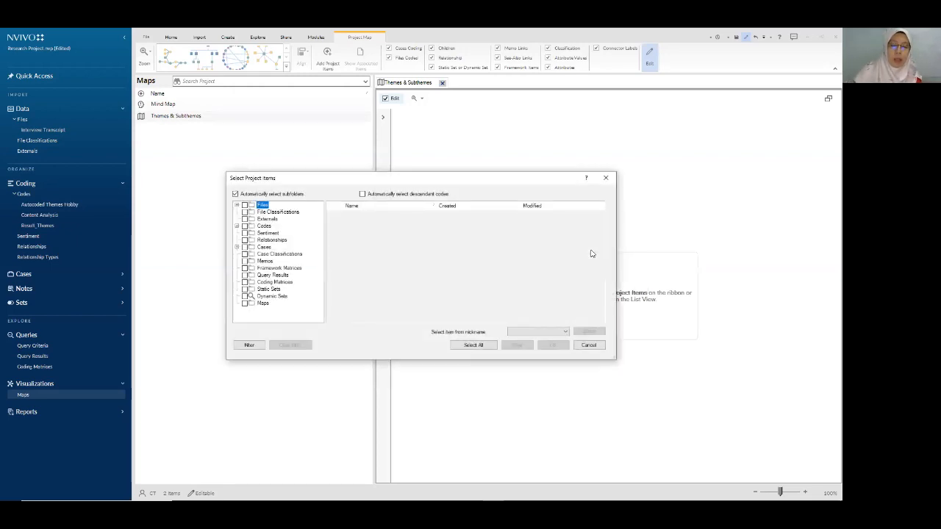
pyautogui.click(237, 225)
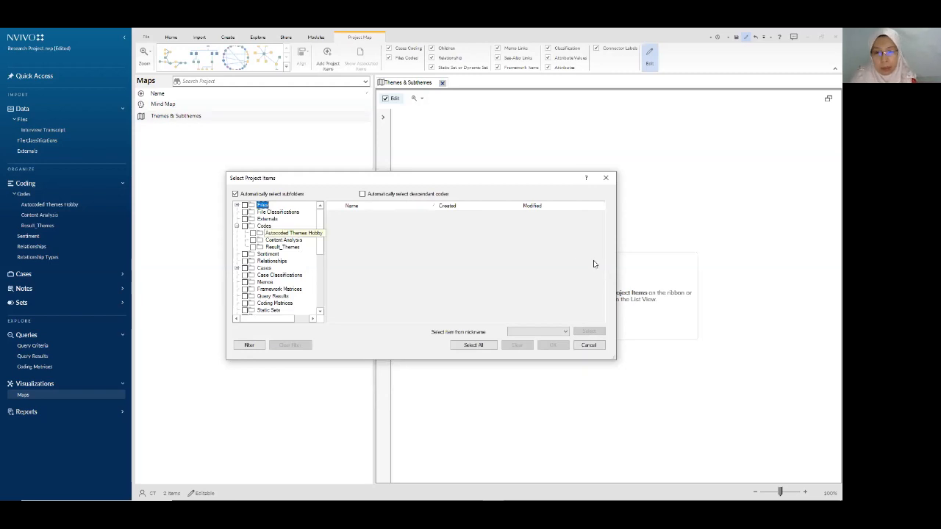
pyautogui.click(291, 241)
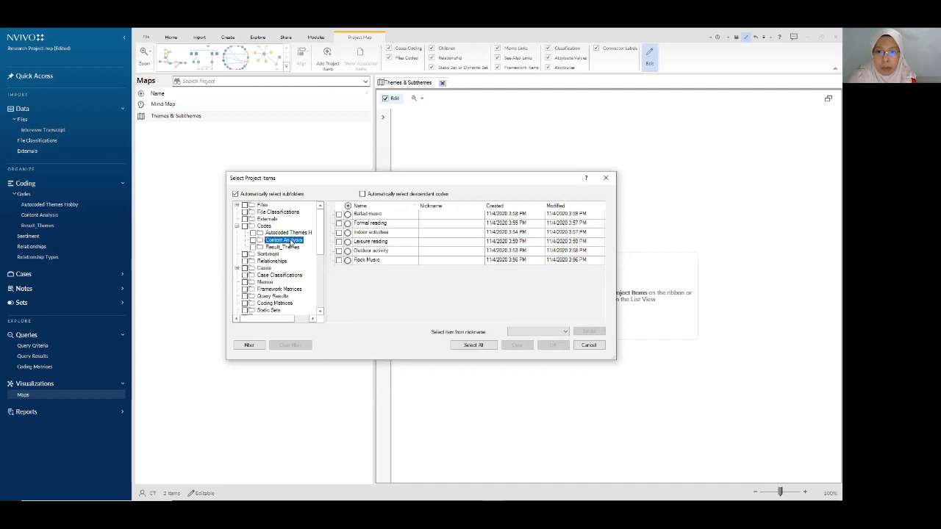
pyautogui.click(291, 248)
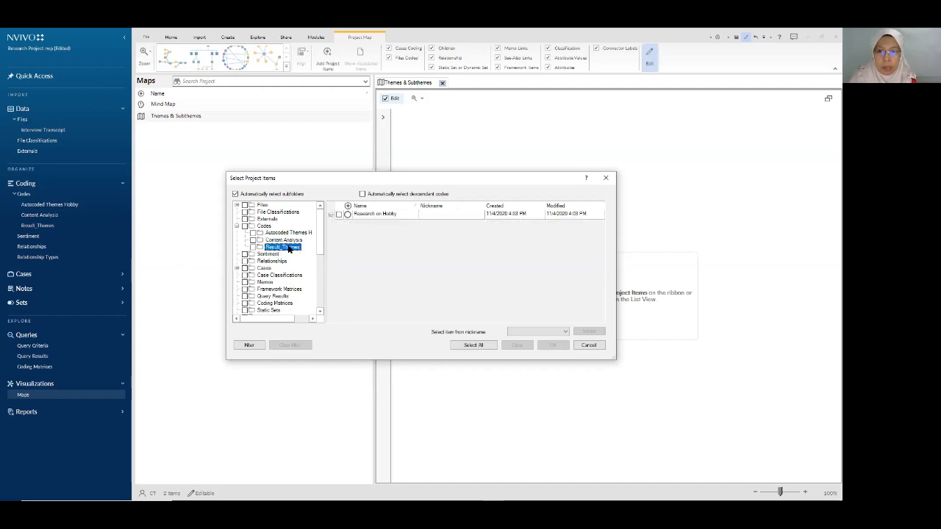
pyautogui.click(330, 215)
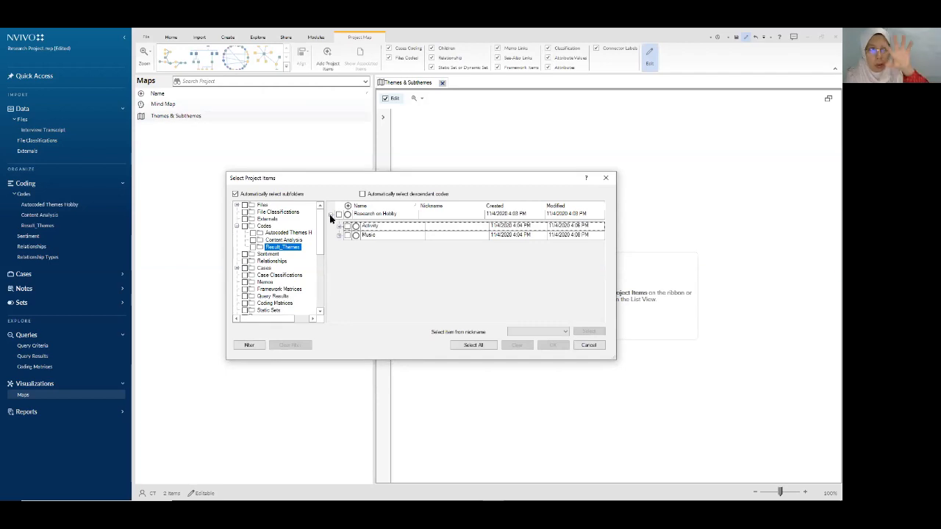
pyautogui.click(253, 248)
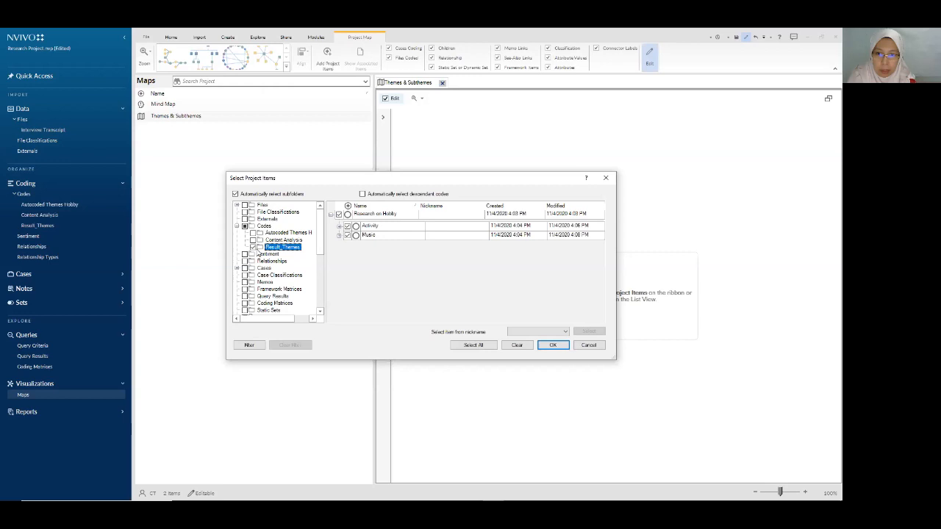
pyautogui.click(339, 225)
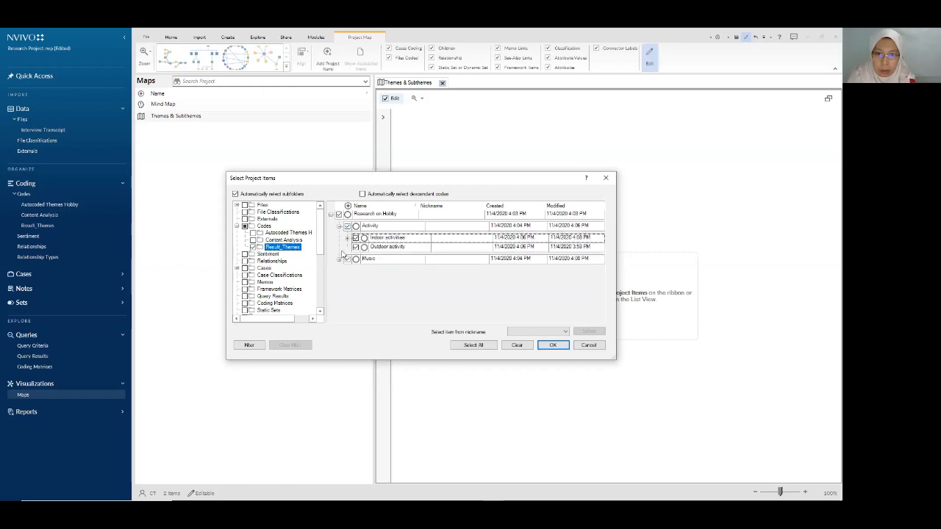
pyautogui.click(339, 259)
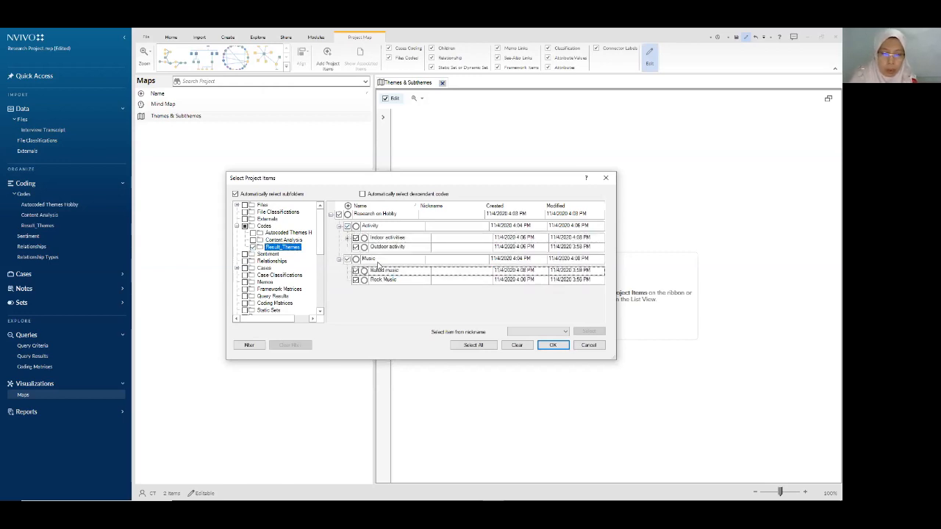
pyautogui.click(554, 346)
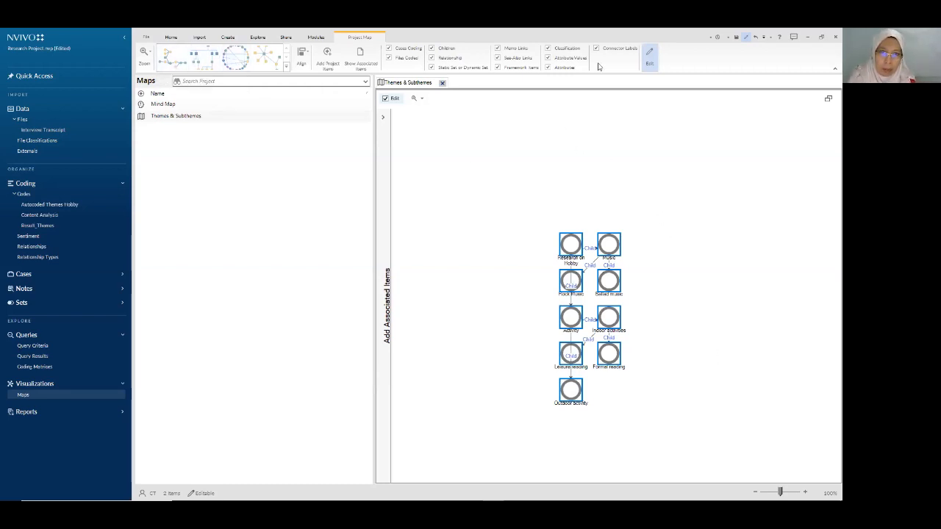
# Arrange the map's codes in the top-down tree layout and hide the connector labels
pyautogui.click(215, 62)
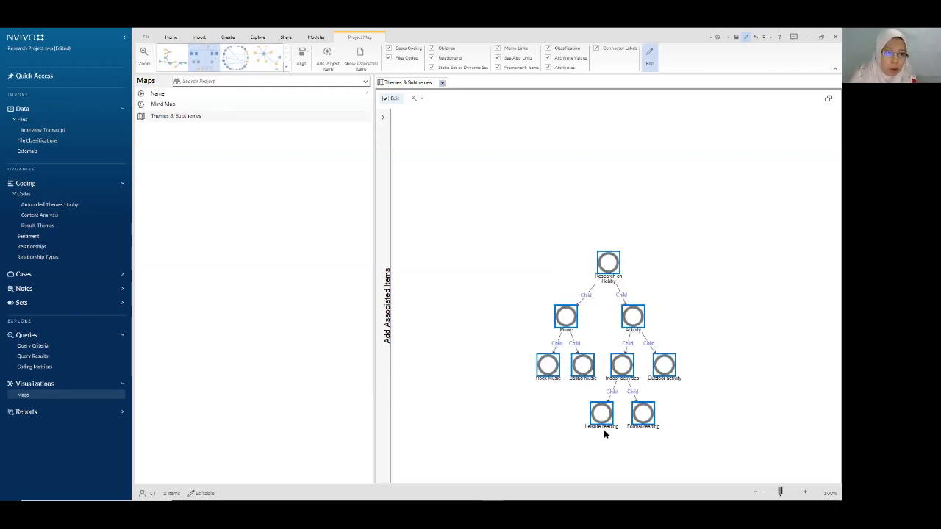
pyautogui.click(596, 50)
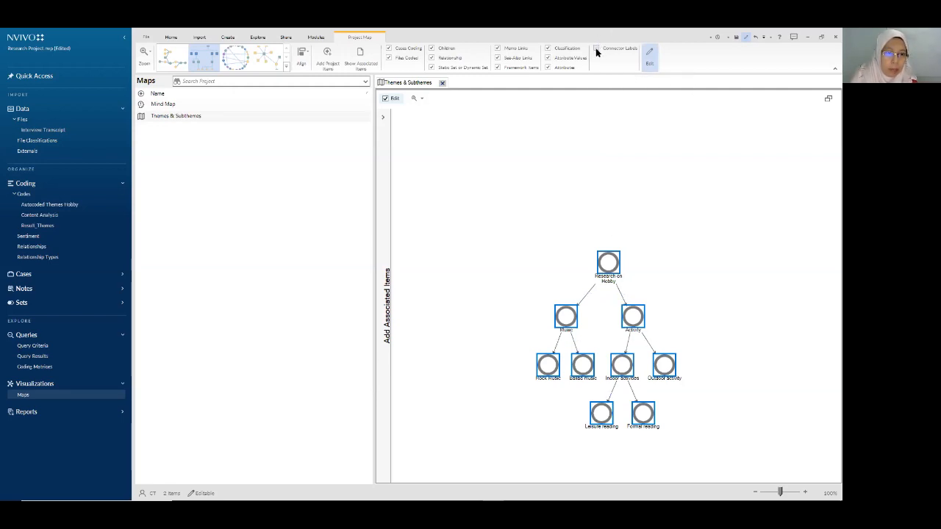
pyautogui.click(702, 282)
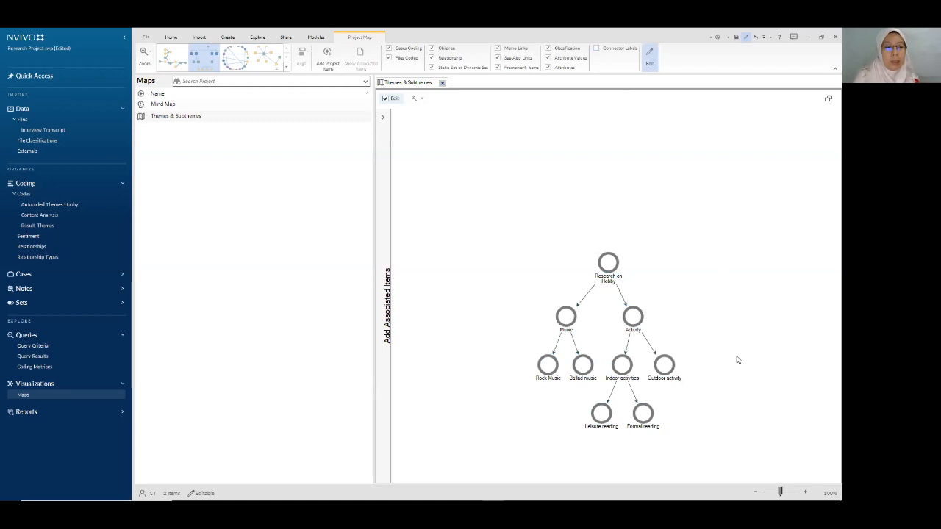
# Spread out the Activity branch by shifting Activity, its two child codes and the reading codes away from Music, and save the project
pyautogui.moveTo(642, 328); pyautogui.dragTo(655, 329)
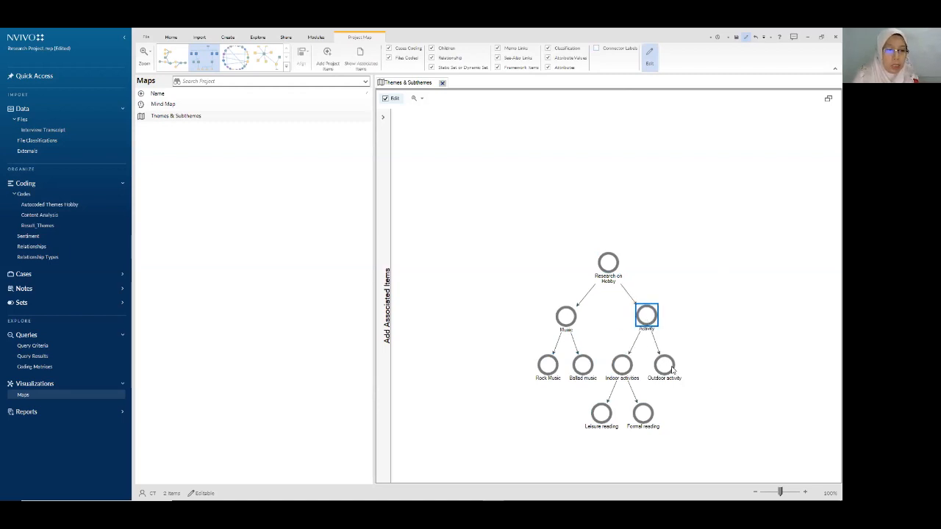
pyautogui.moveTo(672, 370); pyautogui.dragTo(689, 370)
pyautogui.moveTo(626, 374); pyautogui.dragTo(633, 375)
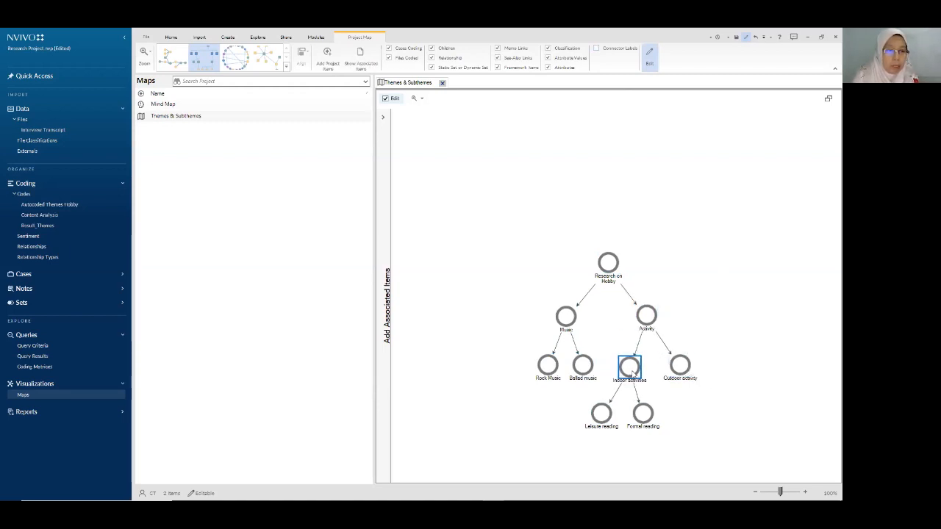
pyautogui.moveTo(643, 413)
pyautogui.mouseDown()
pyautogui.moveTo(661, 420)
pyautogui.moveTo(618, 432)
pyautogui.moveTo(654, 426)
pyautogui.mouseUp()
pyautogui.click(503, 423)
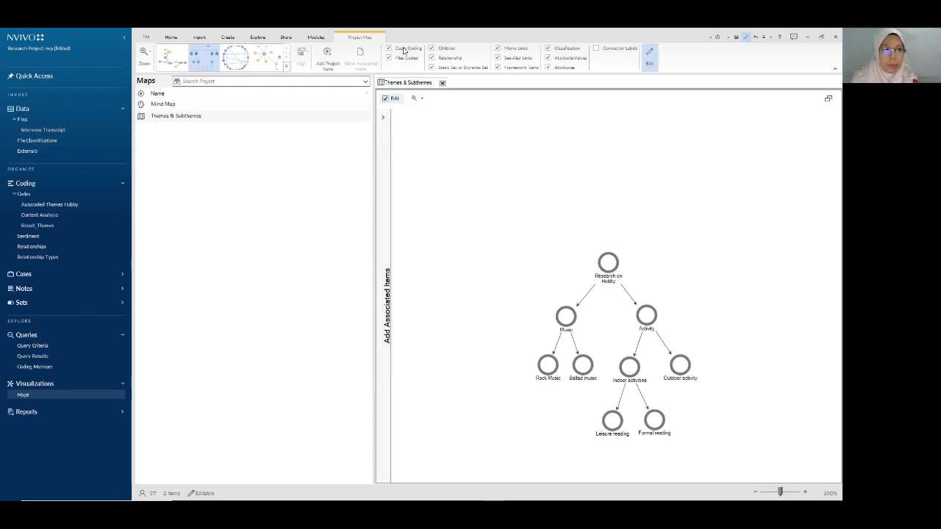
pyautogui.click(736, 37)
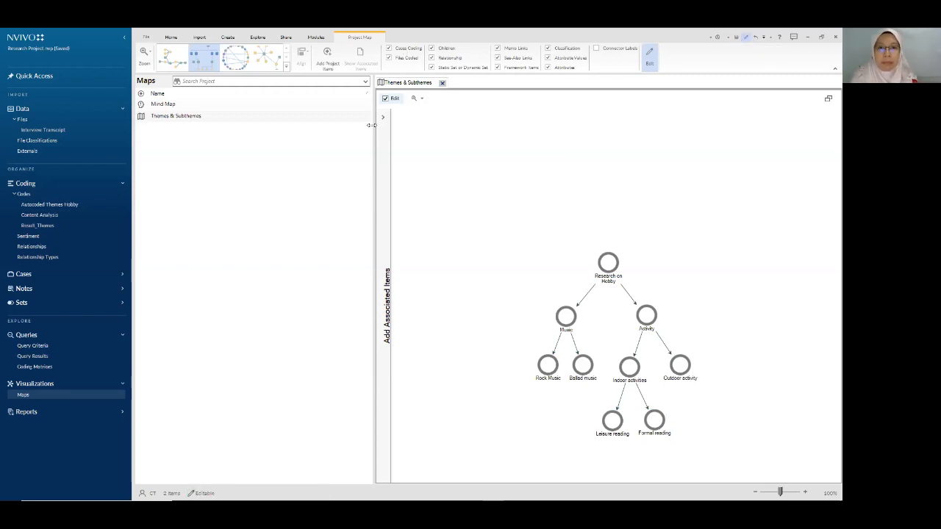
# Create a new project map named Sources coded in the Maps folder
pyautogui.rightClick(198, 155)
pyautogui.click(231, 169)
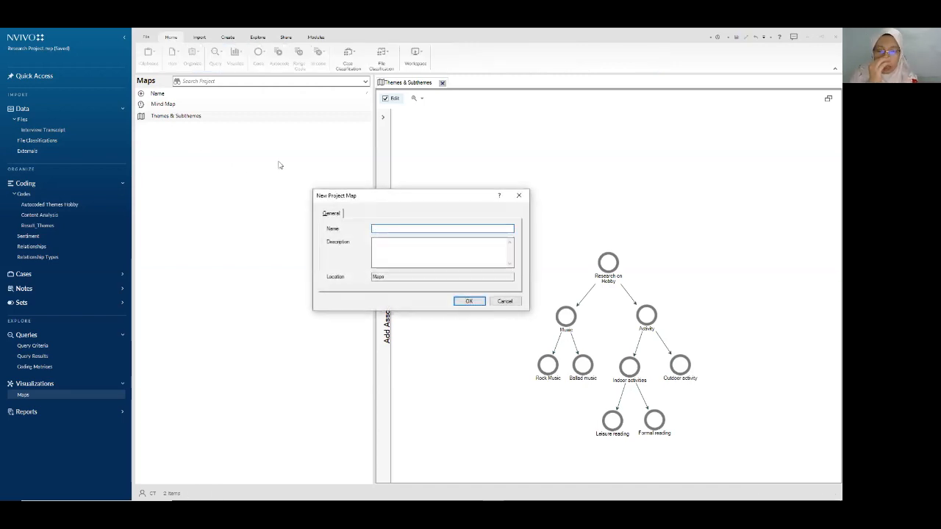
pyautogui.write('To a')
pyautogui.write('how rel')
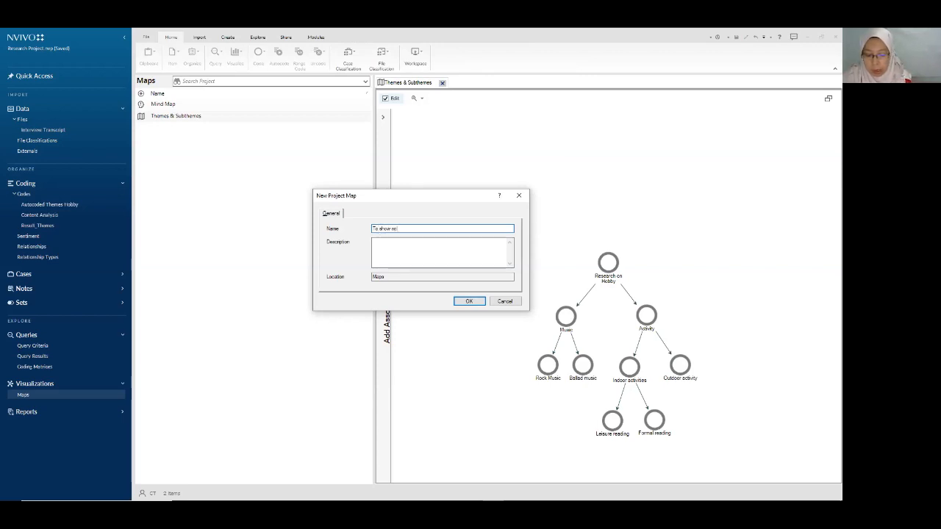
pyautogui.press('BackSpace')
pyautogui.press('BackSpace')
pyautogui.press('BackSpace')
pyautogui.press('BackSpace')
pyautogui.press('BackSpace')
pyautogui.press('BackSpace')
pyautogui.press('BackSpace')
pyautogui.press('BackSpace')
pyautogui.press('BackSpace')
pyautogui.write('Sources coded')
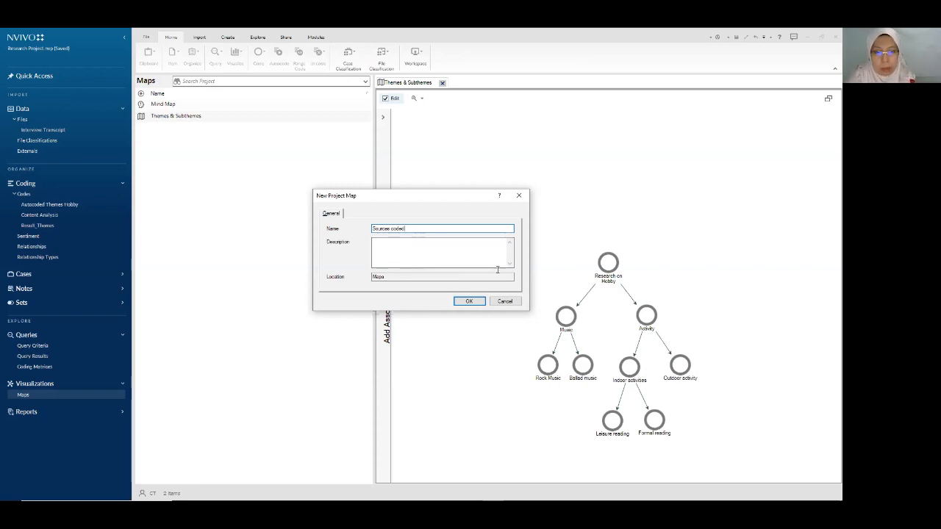
pyautogui.click(477, 301)
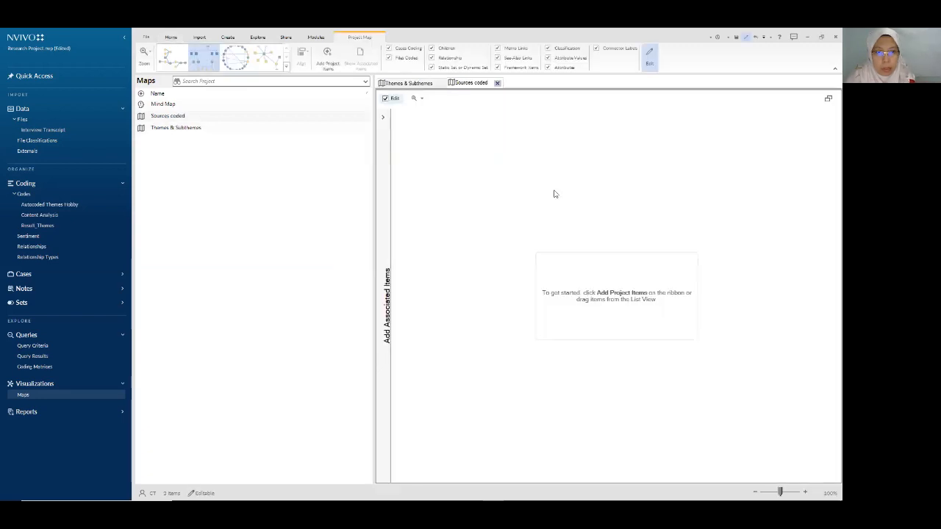
# Add the Ballad music and Rock Music codes from the Content Analysis folder to the Sources coded map
pyautogui.rightClick(554, 252)
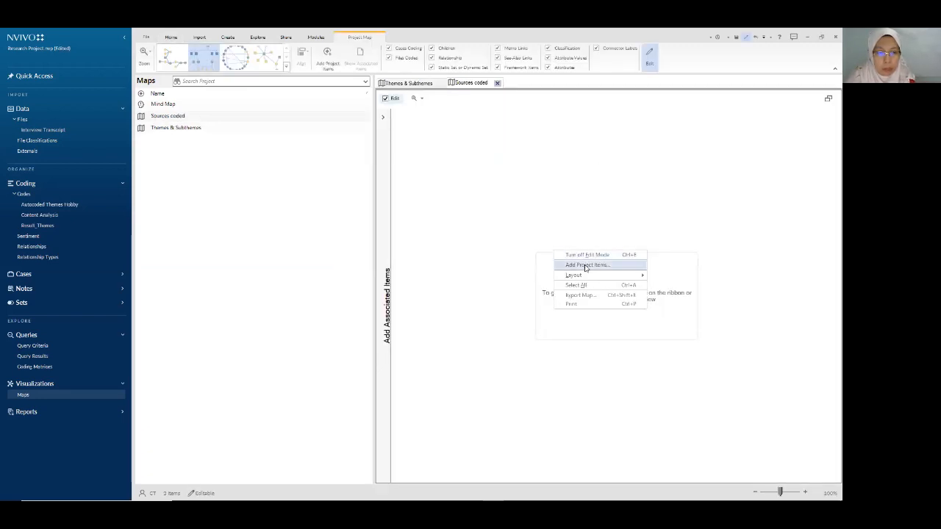
pyautogui.click(586, 266)
pyautogui.click(236, 226)
pyautogui.click(286, 232)
pyautogui.click(293, 240)
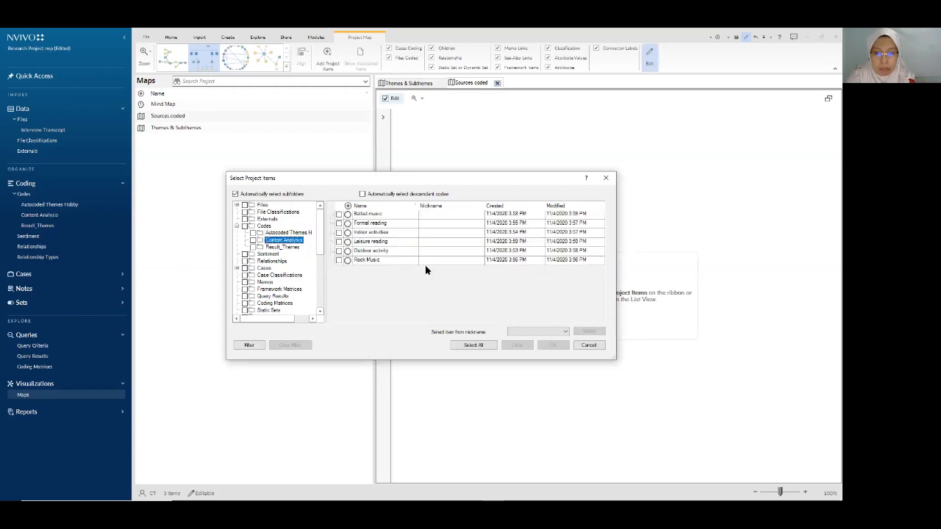
pyautogui.click(339, 214)
pyautogui.click(339, 251)
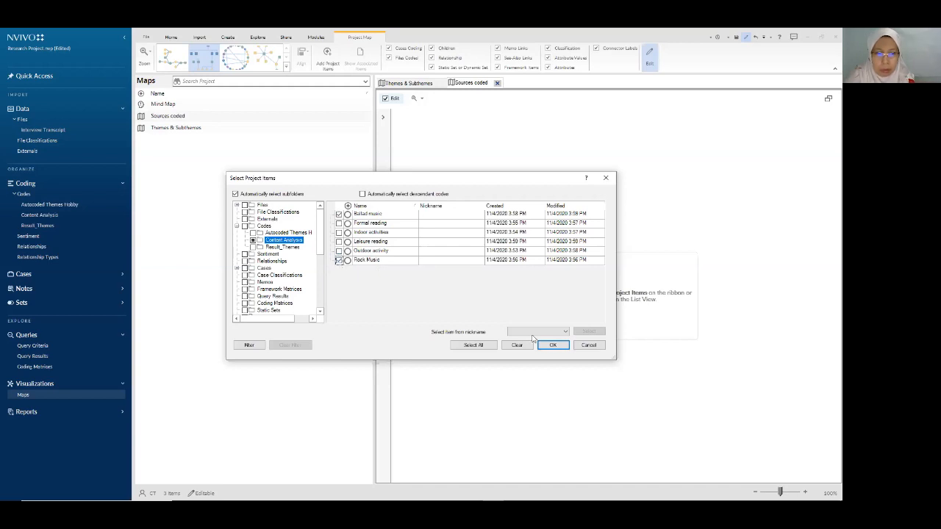
pyautogui.click(552, 345)
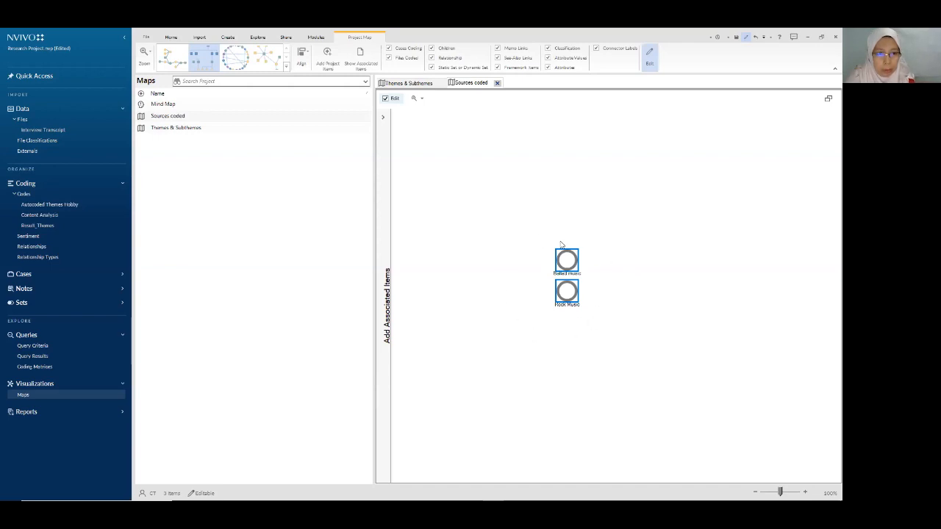
pyautogui.click(642, 300)
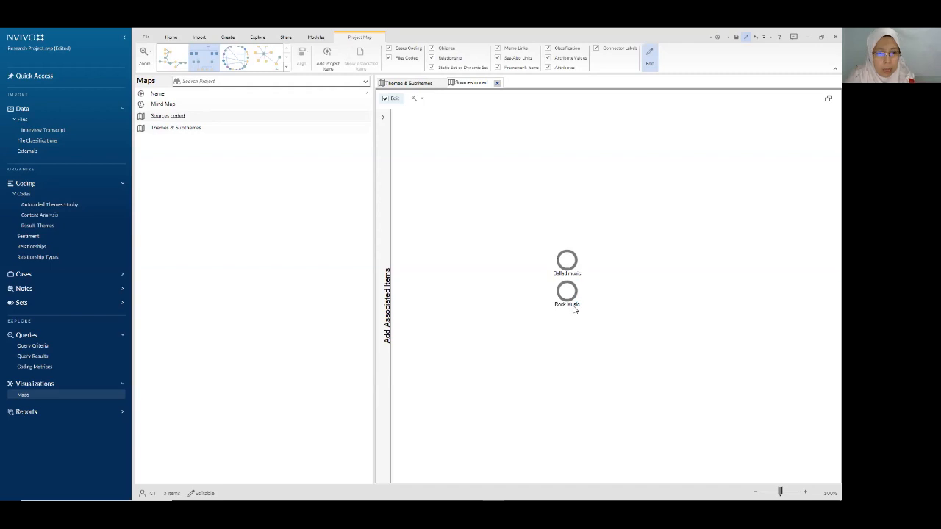
pyautogui.click(562, 270)
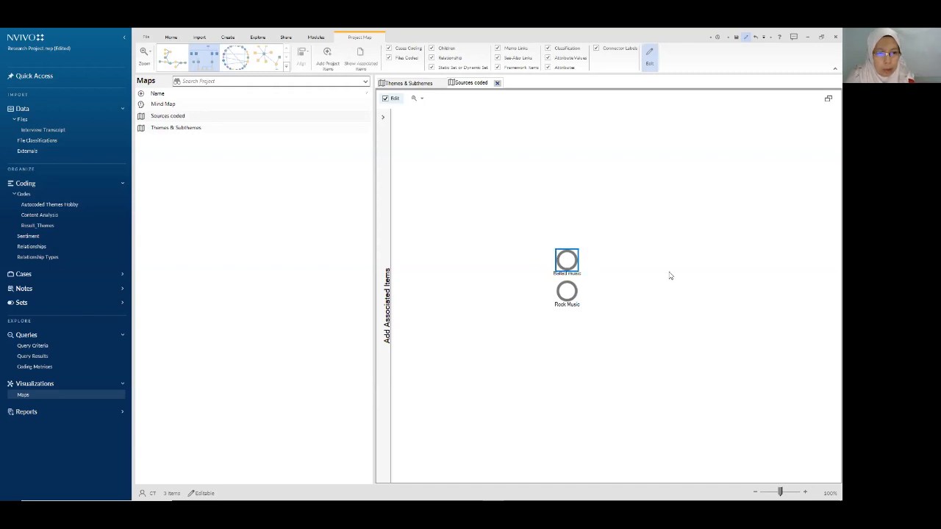
pyautogui.click(588, 269)
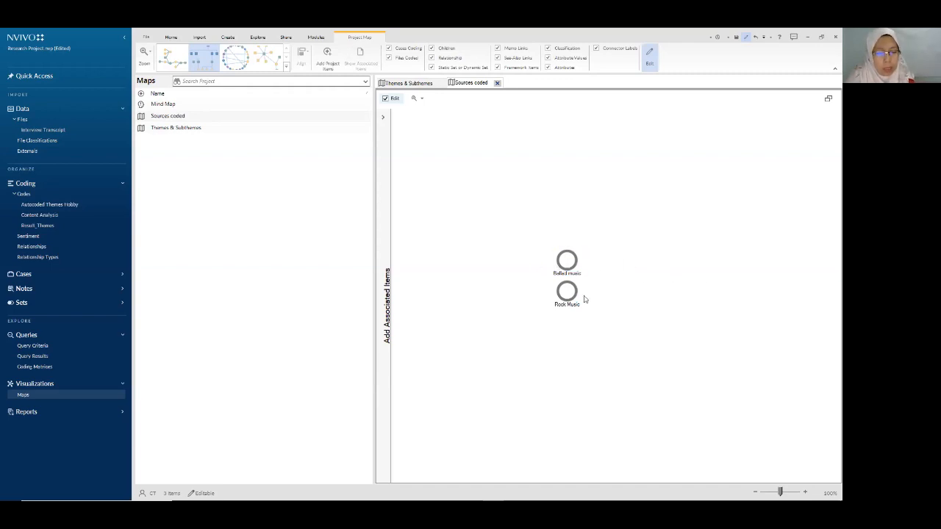
pyautogui.click(384, 120)
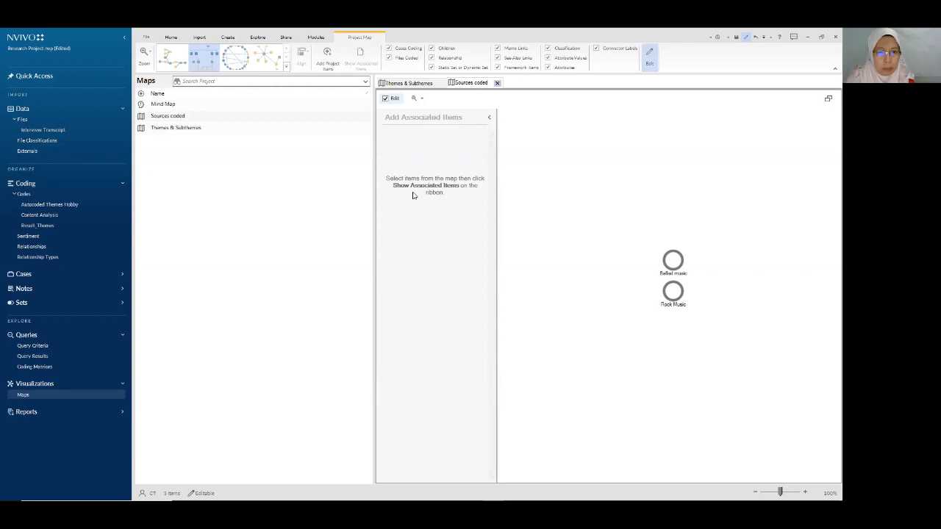
pyautogui.click(489, 118)
pyautogui.click(564, 261)
pyautogui.keyDown('ctrl'); pyautogui.click(576, 302); pyautogui.keyUp('ctrl')
pyautogui.click(656, 278)
pyautogui.click(571, 269)
pyautogui.click(574, 314)
# Show the items associated with both Ballad music and Rock Music, and add the Files coded group to the map
pyautogui.click(571, 262)
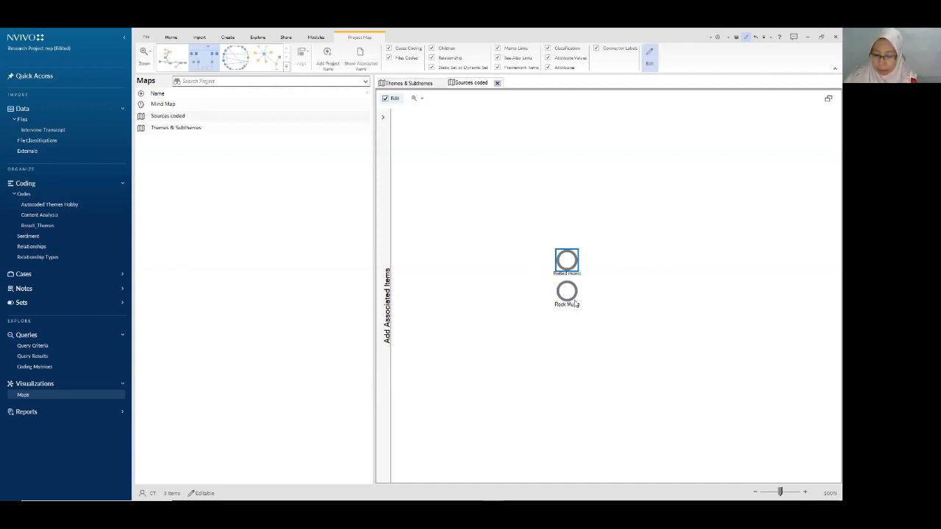
pyautogui.keyDown('ctrl'); pyautogui.click(566, 294); pyautogui.keyUp('ctrl')
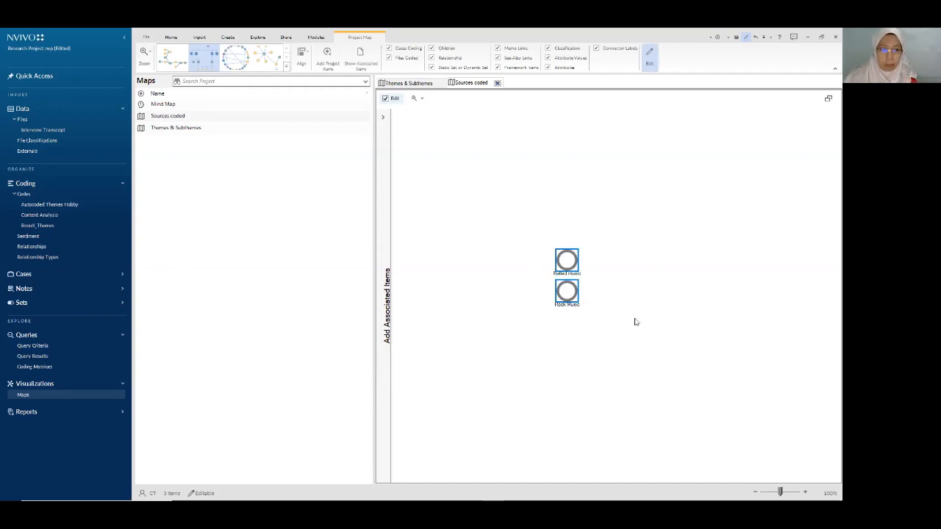
pyautogui.click(383, 122)
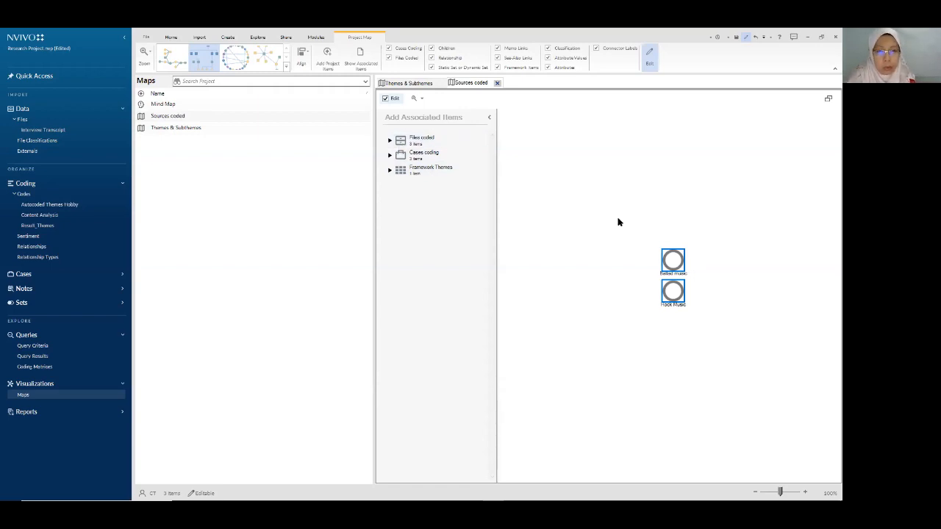
pyautogui.moveTo(414, 141); pyautogui.dragTo(596, 298)
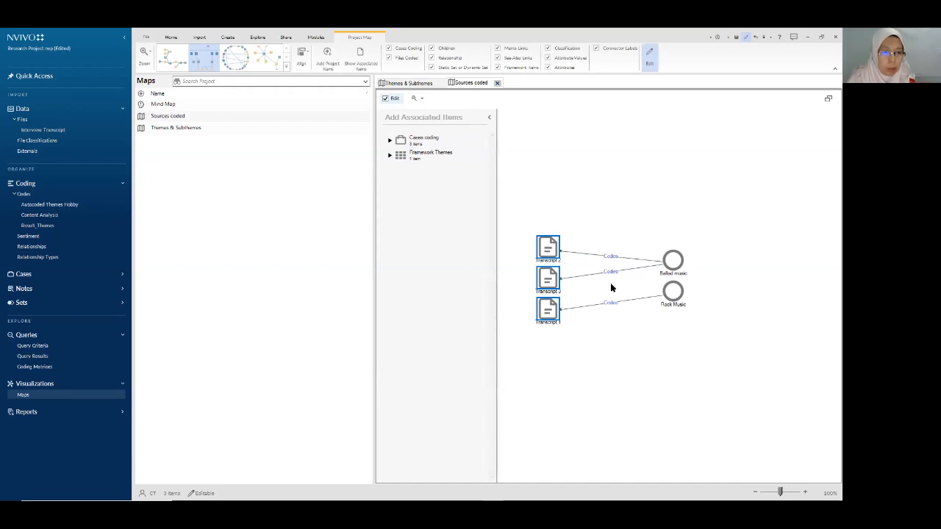
# Hide the connector labels on the Sources coded map and save the project
pyautogui.click(595, 48)
pyautogui.click(733, 329)
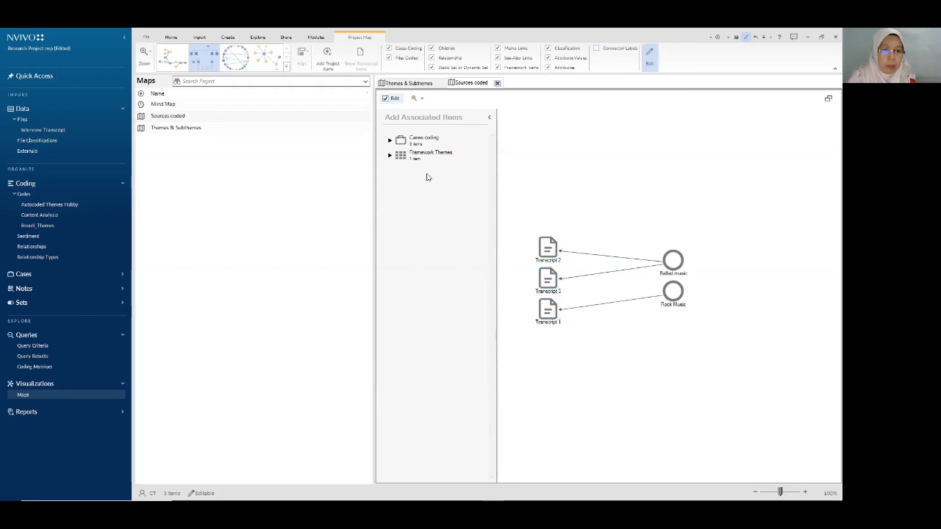
pyautogui.hotkey('ctrl', 's')
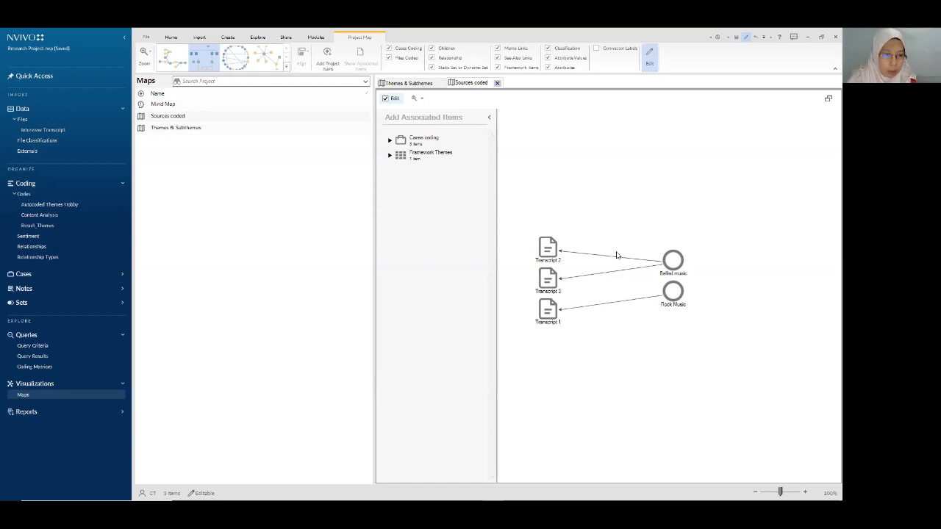
# Export the Sources coded map to the Desktop as a JPEG file named Sources coded, and close both open project maps
pyautogui.rightClick(677, 211)
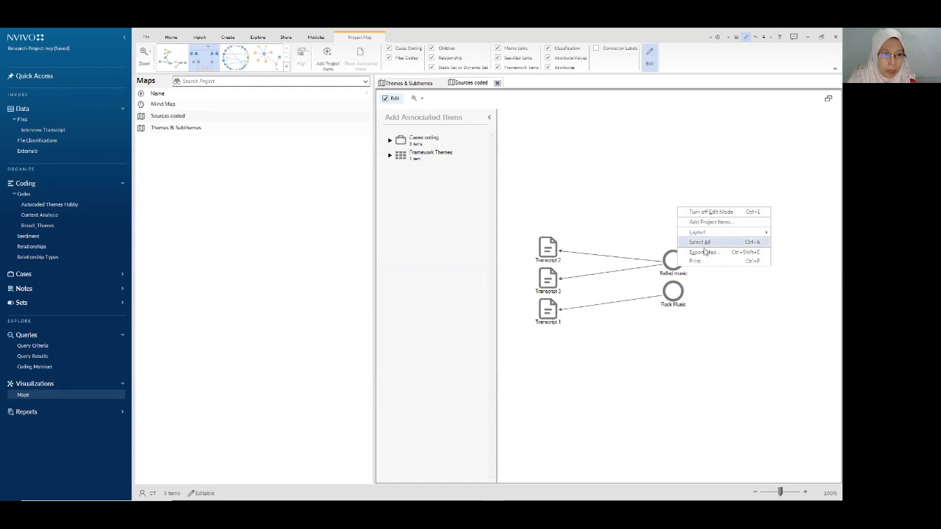
pyautogui.click(703, 250)
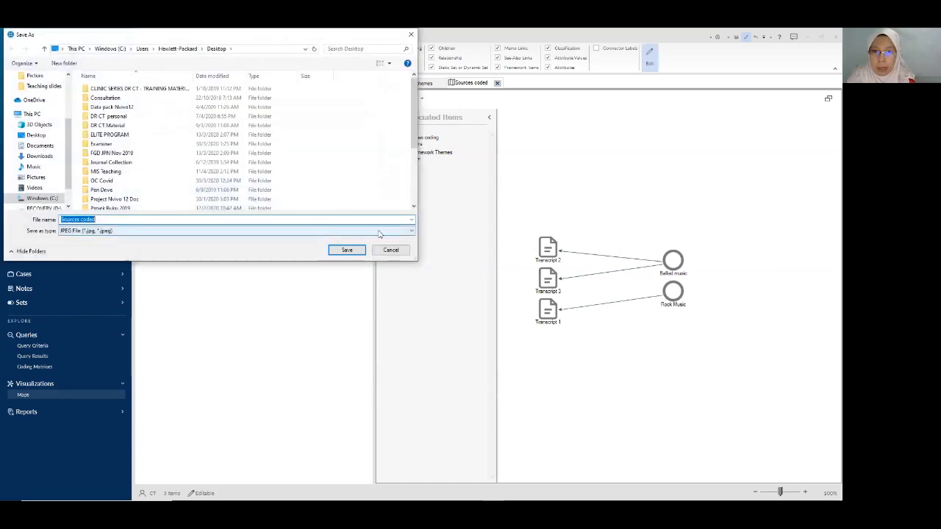
pyautogui.click(405, 231)
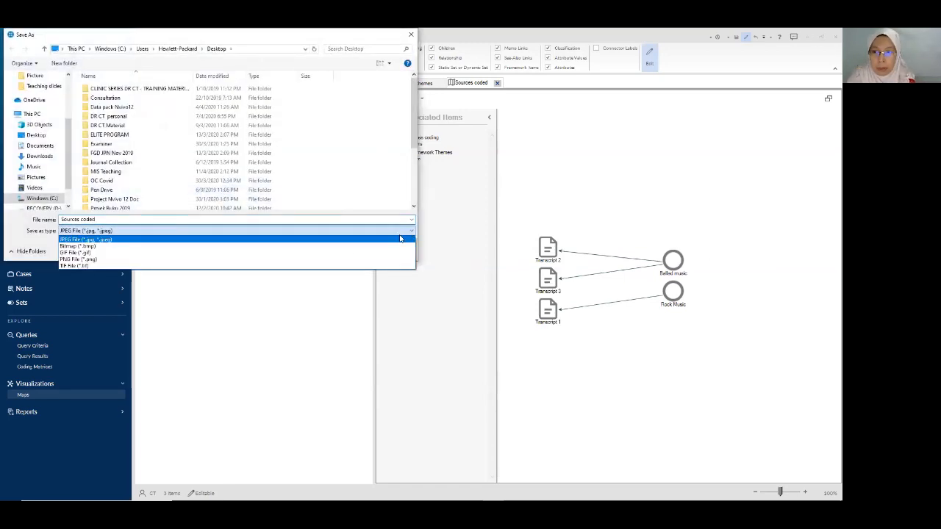
pyautogui.click(141, 240)
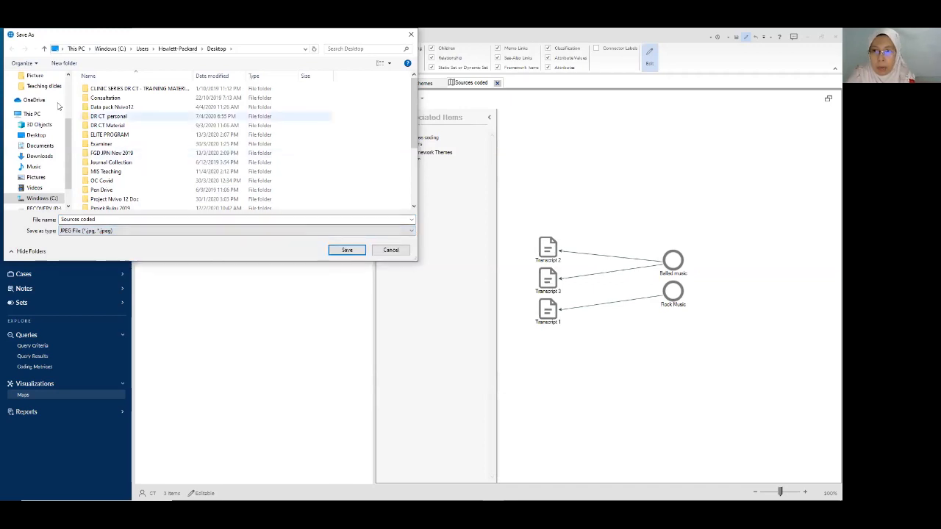
pyautogui.click(37, 135)
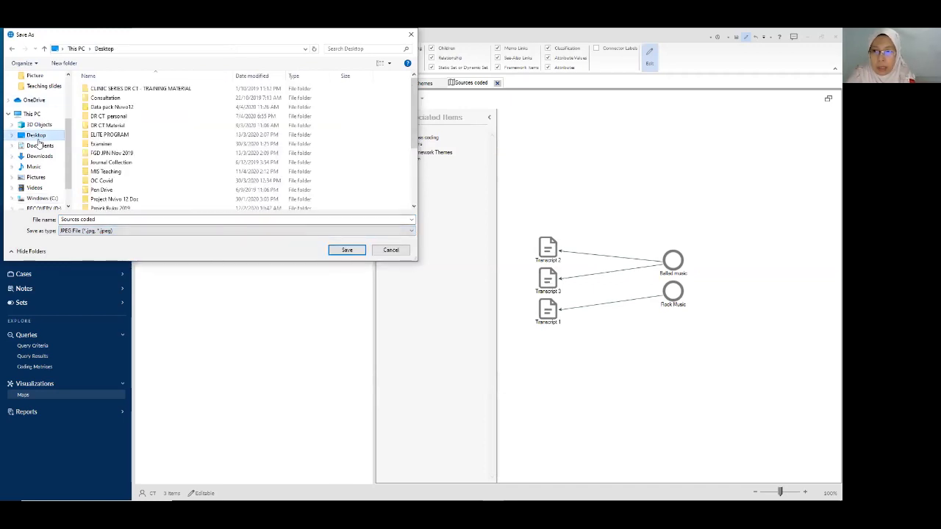
pyautogui.click(347, 251)
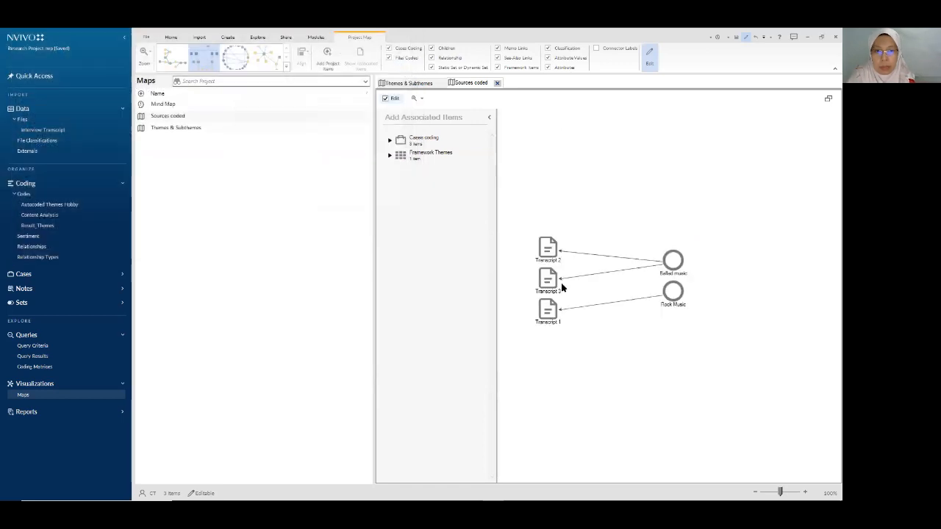
pyautogui.click(497, 83)
pyautogui.click(442, 83)
# Create a new concept map named Concept map_Conceptual Framework in the Maps folder
pyautogui.rightClick(228, 161)
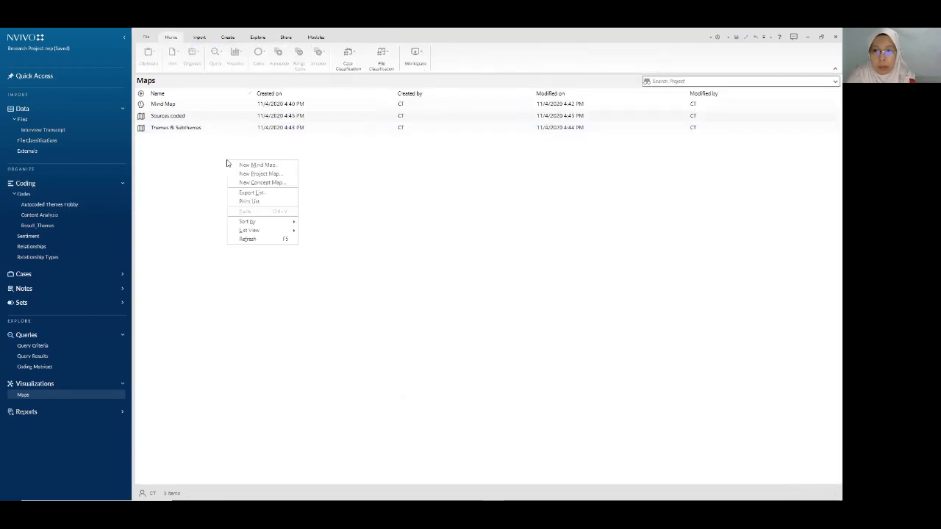
pyautogui.click(271, 184)
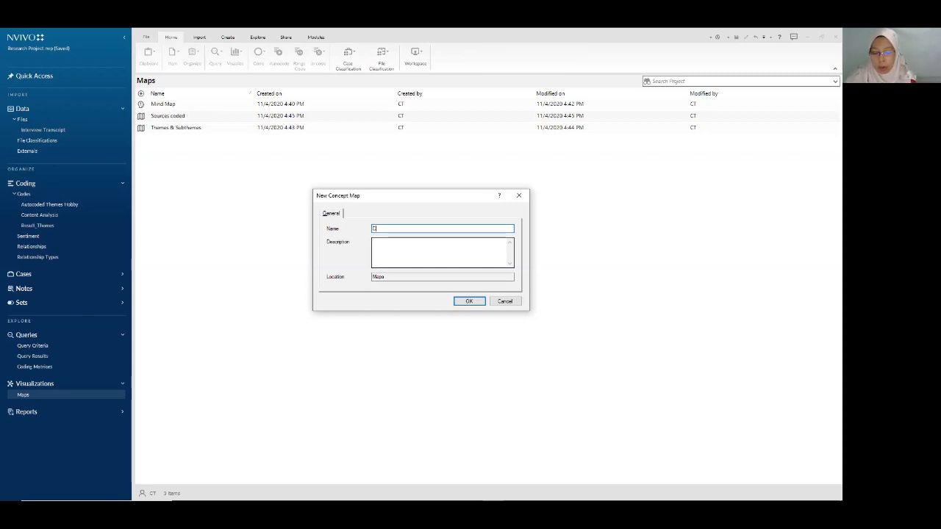
pyautogui.write('t ')
pyautogui.write('tmap')
pyautogui.write('_Conceptual')
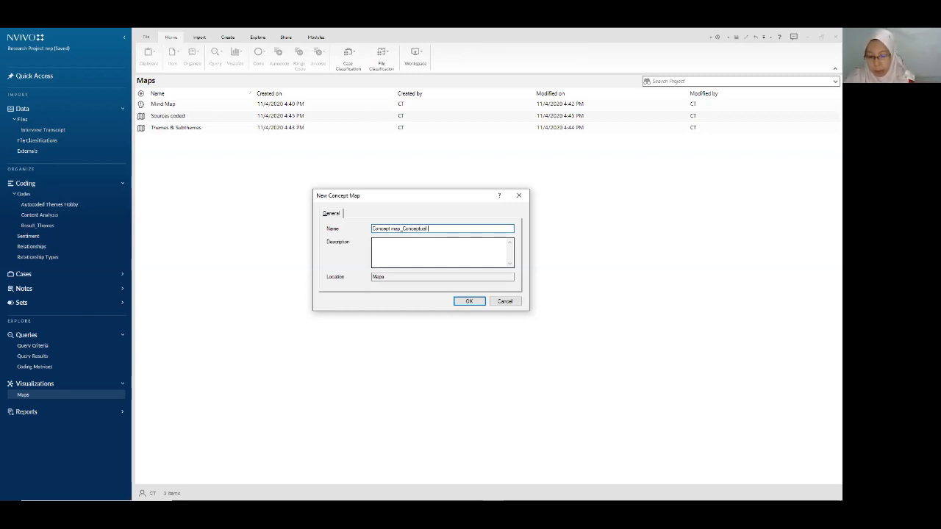
pyautogui.write('rk')
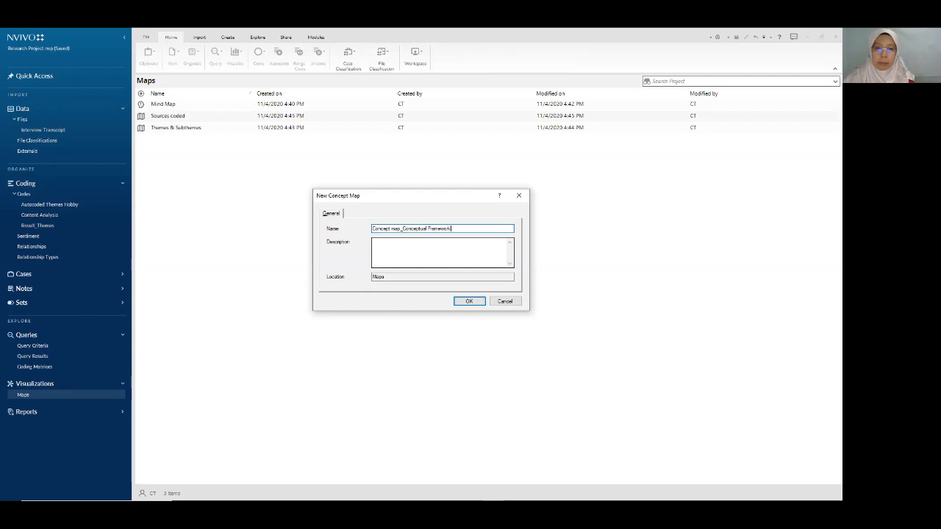
pyautogui.click(467, 301)
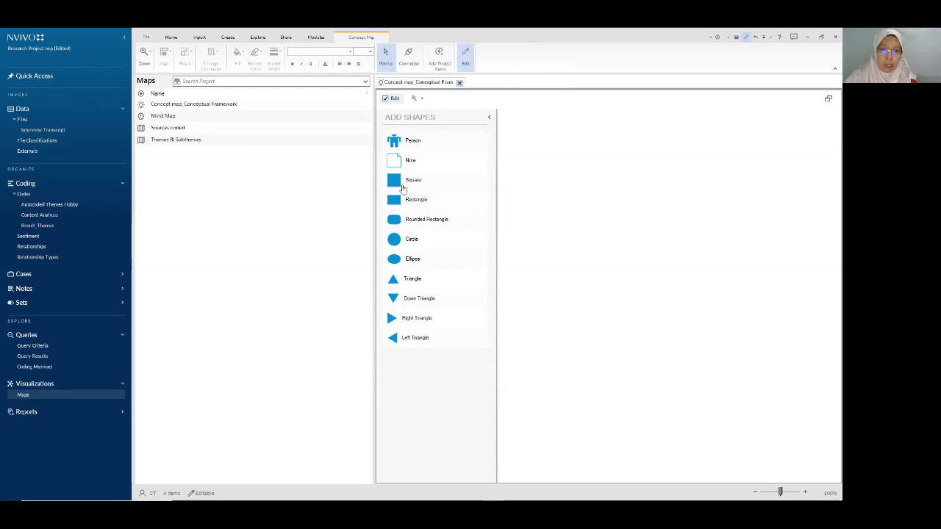
# Add a square with a circle below it to the concept map, and give the square a light purple fill and the label HOBBY
pyautogui.moveTo(416, 181); pyautogui.dragTo(614, 165)
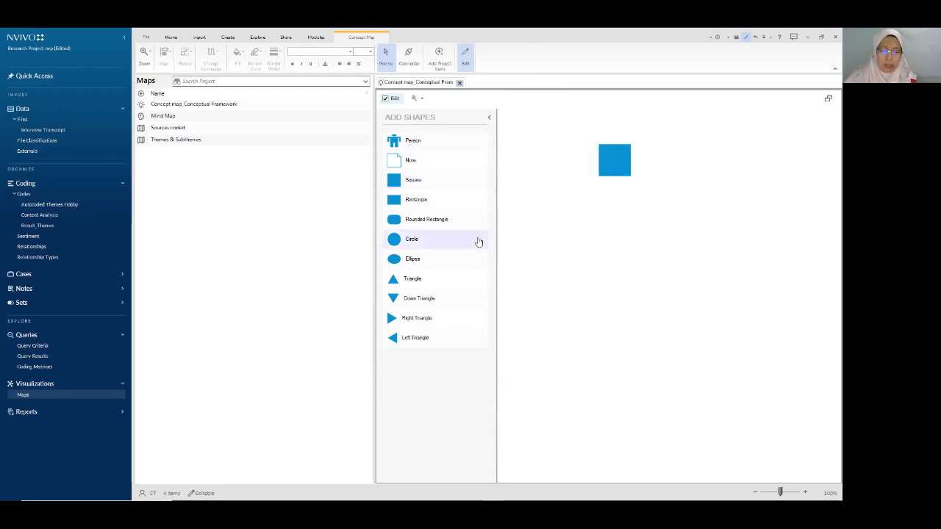
pyautogui.moveTo(420, 244); pyautogui.dragTo(616, 214)
pyautogui.click(621, 166)
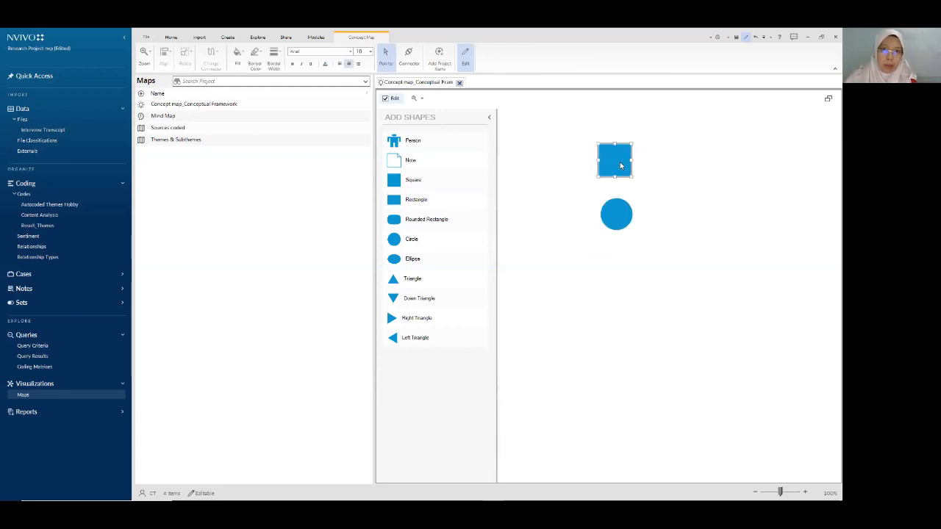
pyautogui.click(239, 65)
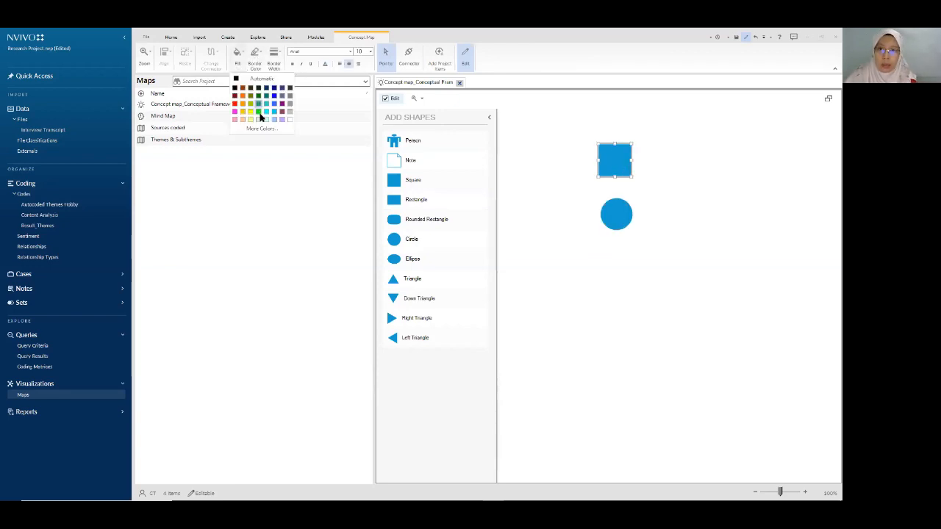
pyautogui.click(286, 121)
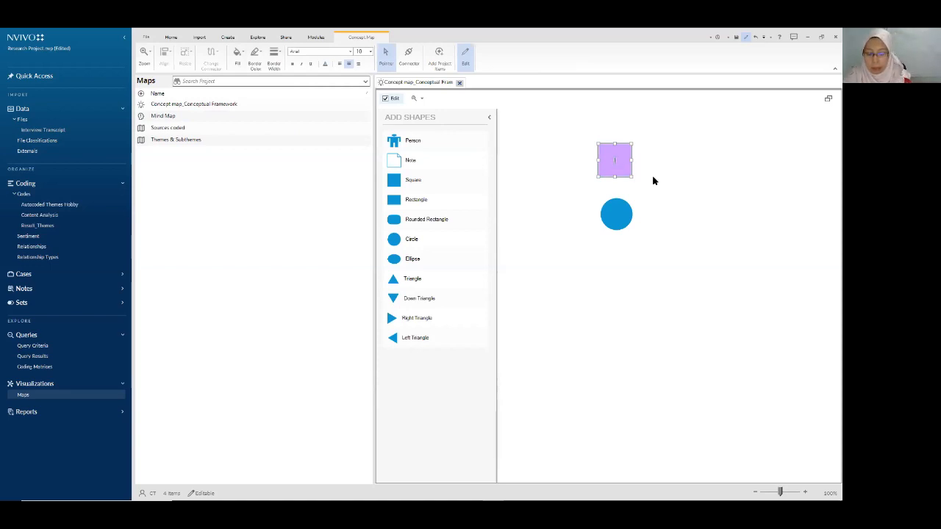
pyautogui.write('HOBBY')
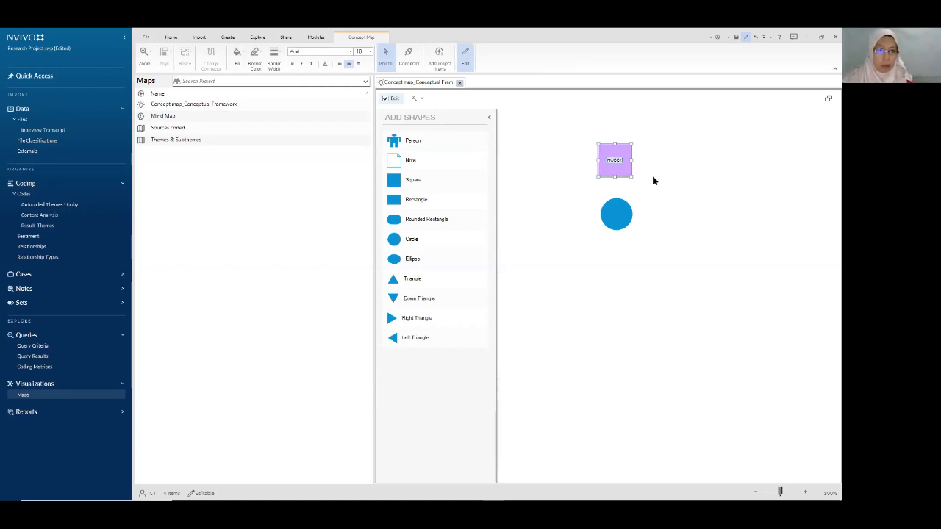
# Label the circle Music and add a right triangle shape below it
pyautogui.doubleClick(616, 214)
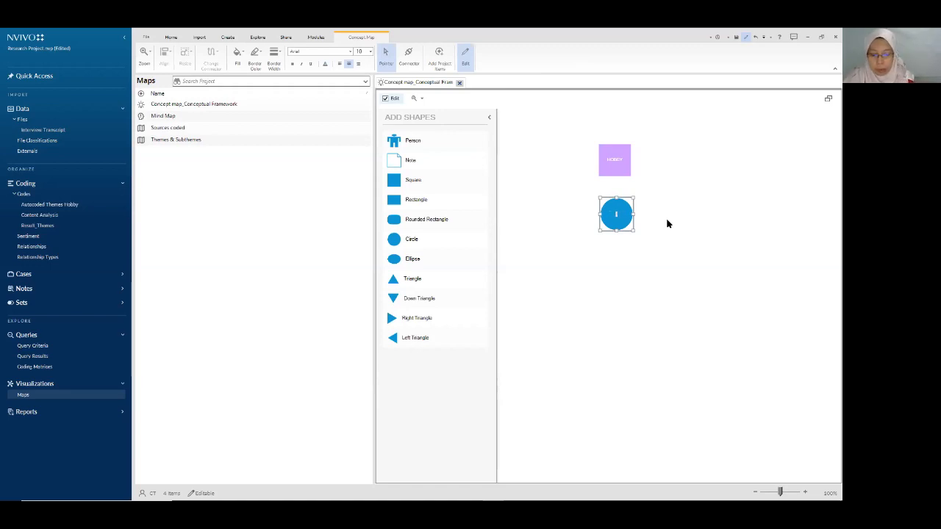
pyautogui.click(668, 223)
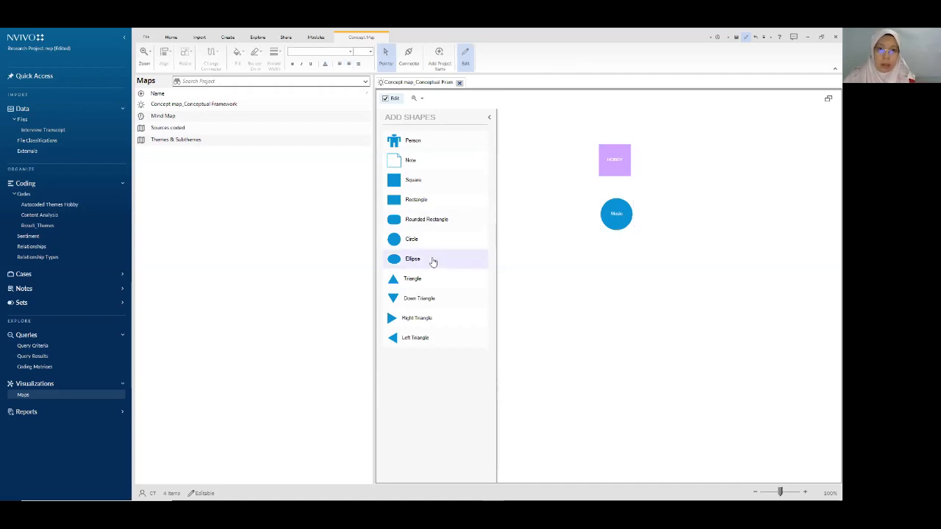
pyautogui.moveTo(431, 261); pyautogui.dragTo(586, 267)
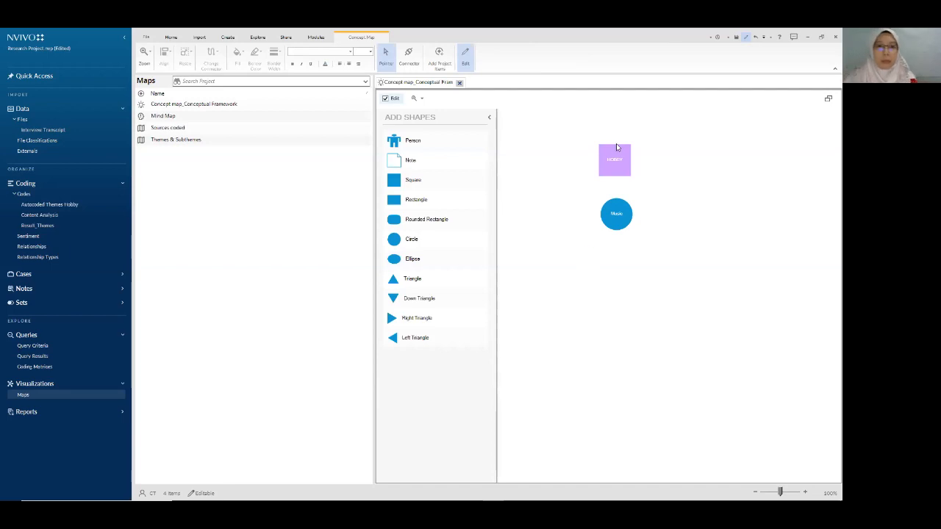
pyautogui.moveTo(397, 321); pyautogui.dragTo(619, 280)
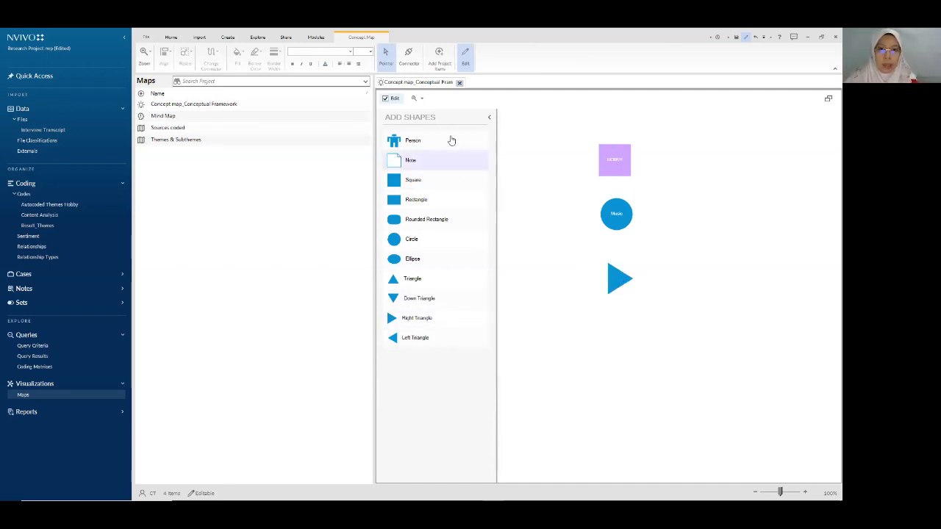
# Add the Ballad music and Rock Music codes from the Content Analysis folder to the concept map
pyautogui.rightClick(679, 172)
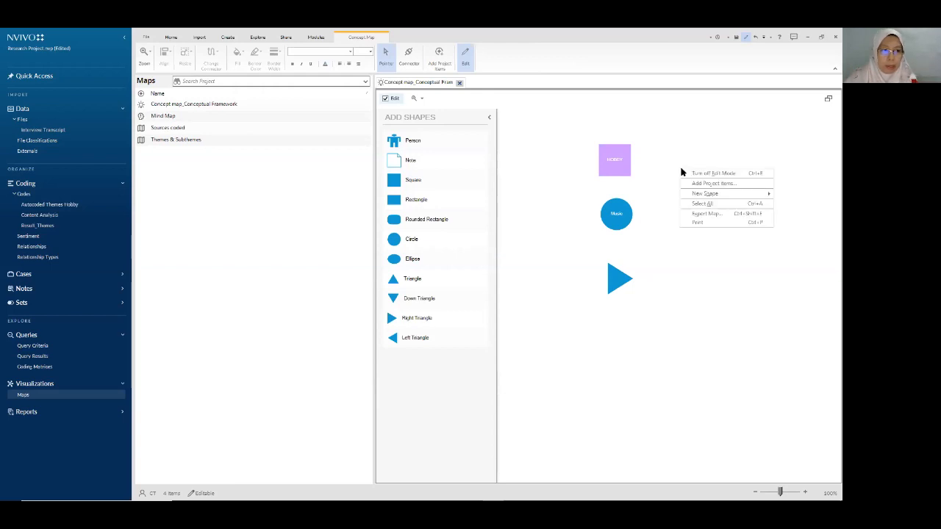
pyautogui.click(721, 185)
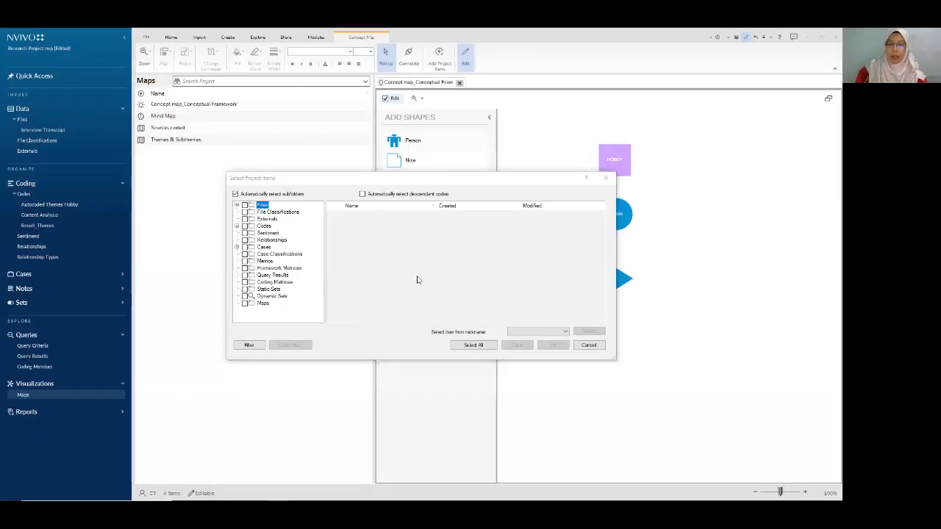
pyautogui.click(236, 226)
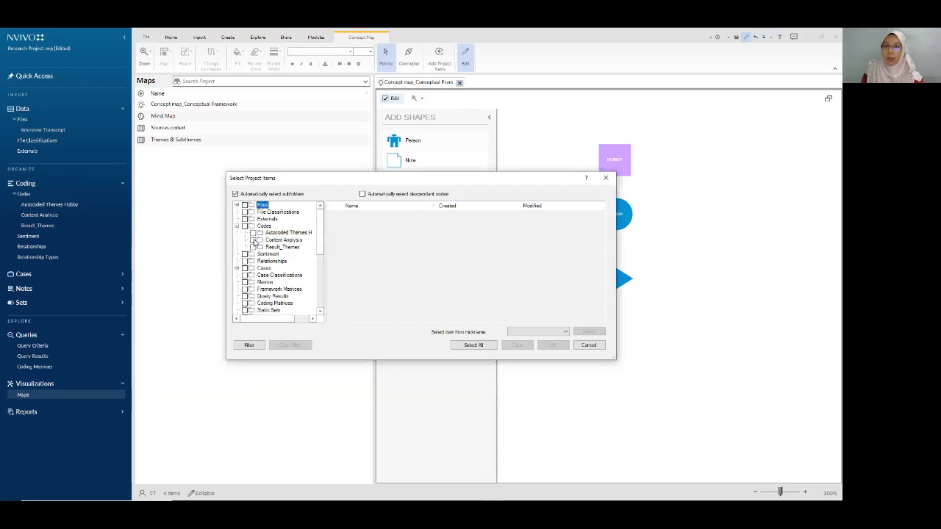
pyautogui.click(279, 241)
pyautogui.click(339, 214)
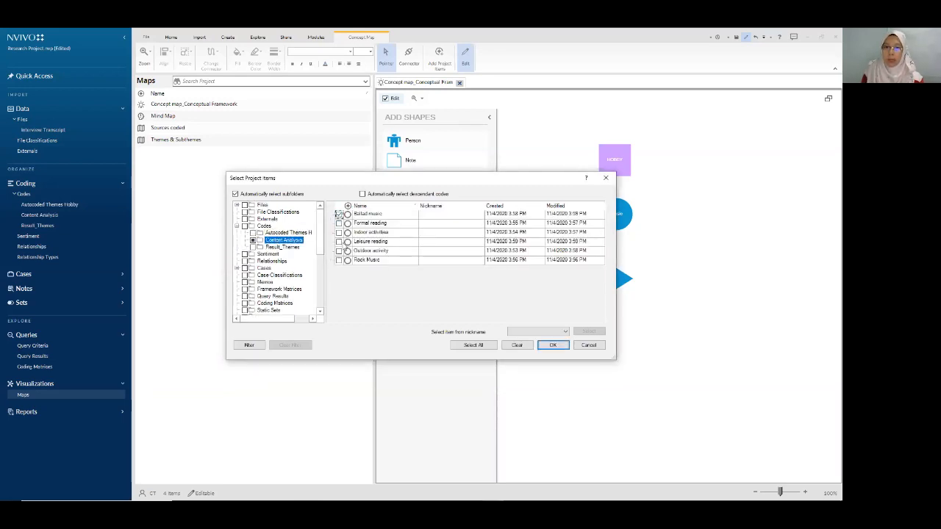
pyautogui.click(339, 260)
pyautogui.click(551, 345)
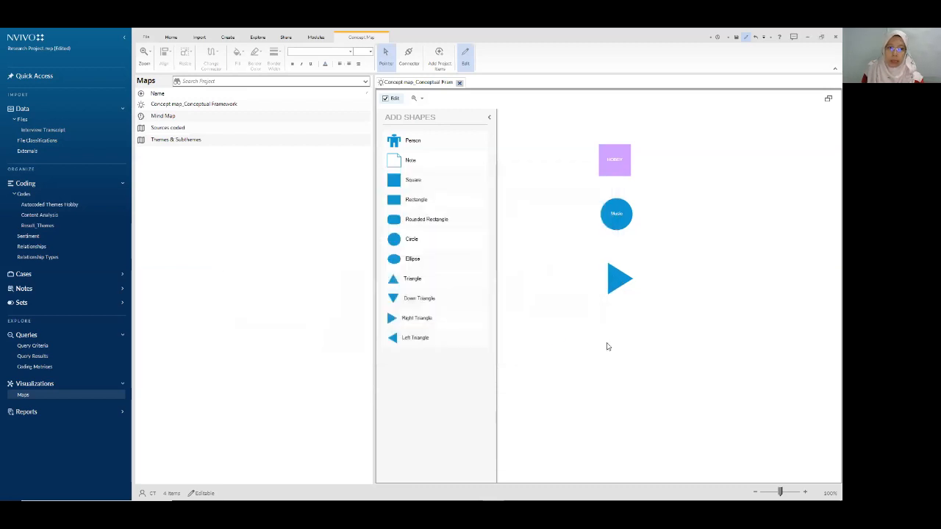
# Place the Ballad music and Rock Music codes side by side, to the right of the Music circle
pyautogui.click(731, 215)
pyautogui.moveTo(702, 181); pyautogui.dragTo(688, 221)
pyautogui.click(689, 313)
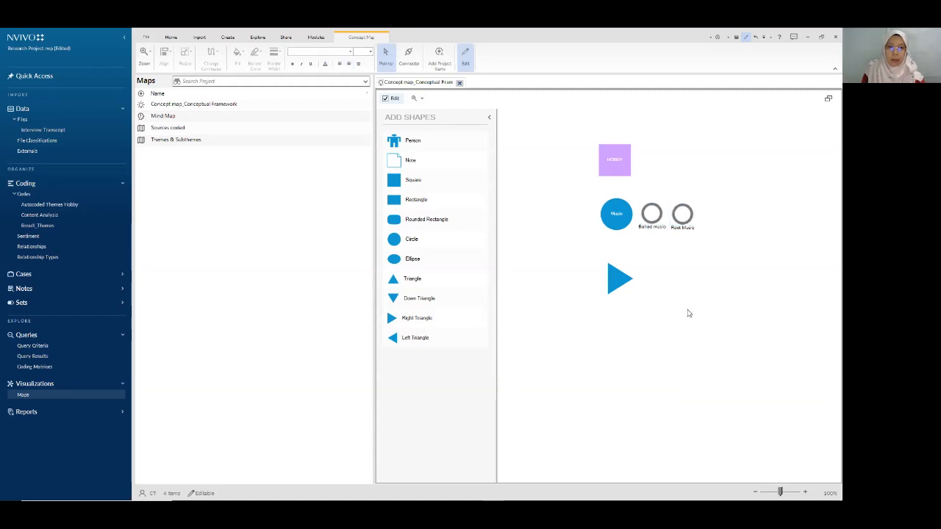
# Connect the HOBBY square to the Music circle with a connector and label it Relationship
pyautogui.click(611, 169)
pyautogui.click(617, 221)
pyautogui.click(614, 170)
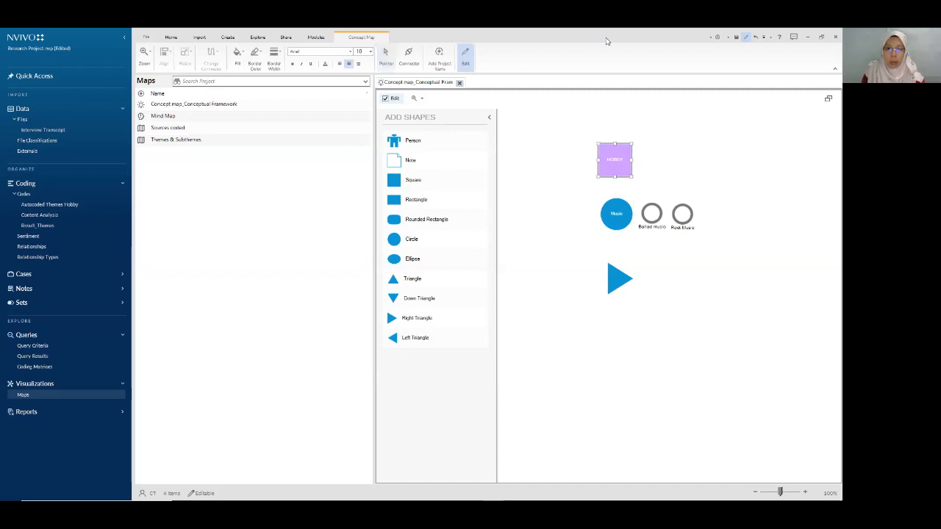
pyautogui.click(409, 56)
pyautogui.moveTo(612, 180); pyautogui.dragTo(615, 212)
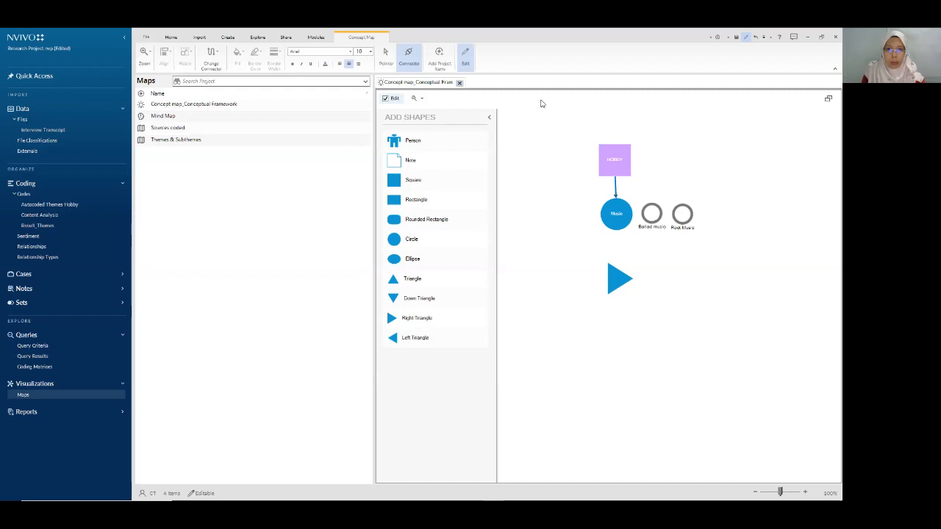
pyautogui.click(387, 65)
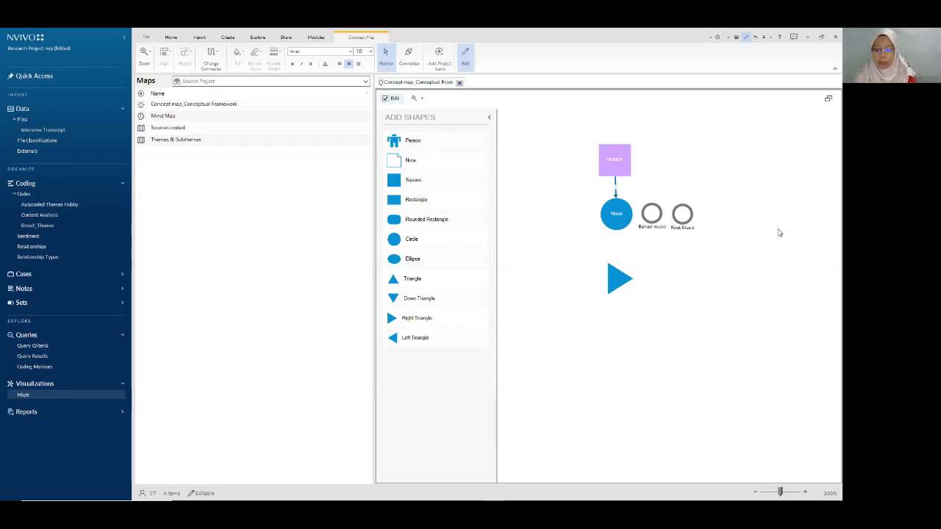
pyautogui.write('Relationship')
pyautogui.click(765, 211)
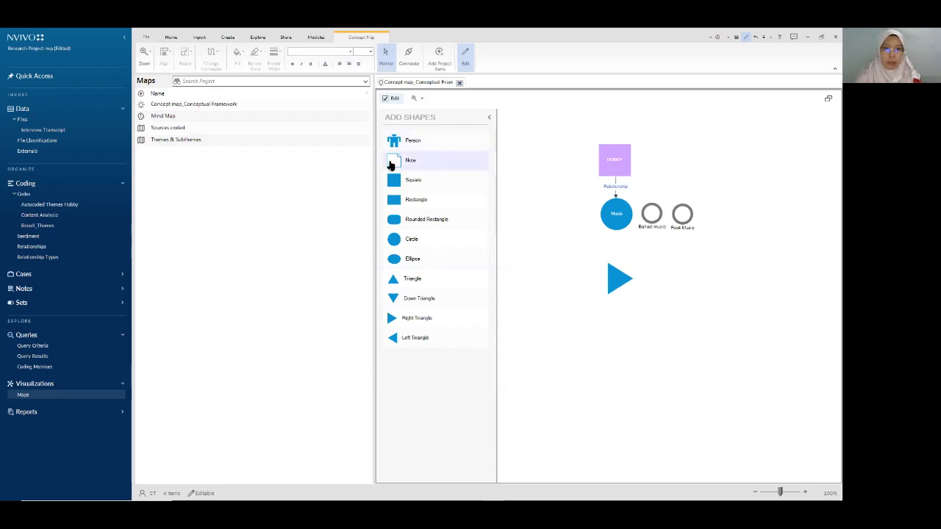
# Add a person shape to the left of the HOBBY square and insert the interview files Transcript 1, Transcript 2 and Transcript 3
pyautogui.moveTo(394, 139); pyautogui.dragTo(547, 168)
pyautogui.click(739, 259)
pyautogui.rightClick(742, 290)
pyautogui.click(768, 299)
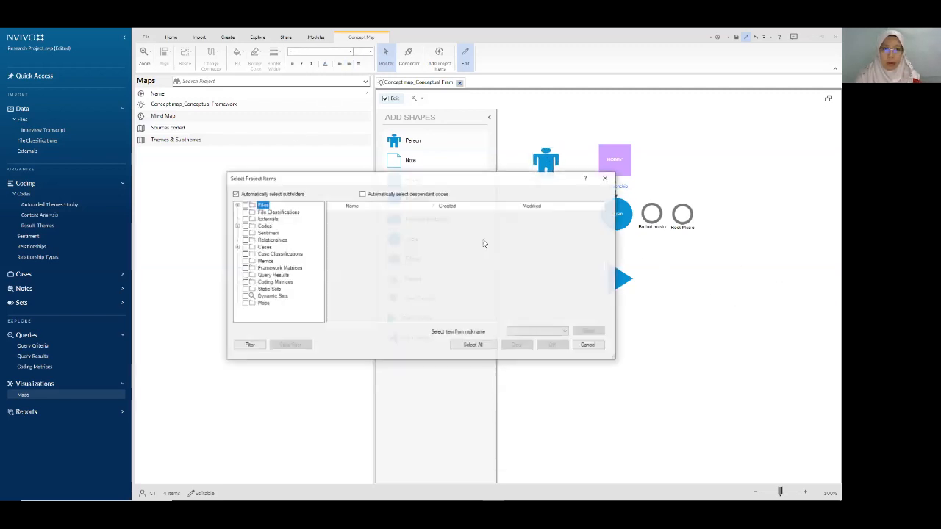
pyautogui.click(238, 205)
pyautogui.click(288, 212)
pyautogui.click(331, 213)
pyautogui.click(331, 223)
pyautogui.click(331, 233)
pyautogui.click(553, 345)
# Stack Transcript 1, Transcript 2 and Transcript 3 in a column below the person shape
pyautogui.click(728, 301)
pyautogui.moveTo(757, 298); pyautogui.dragTo(522, 222)
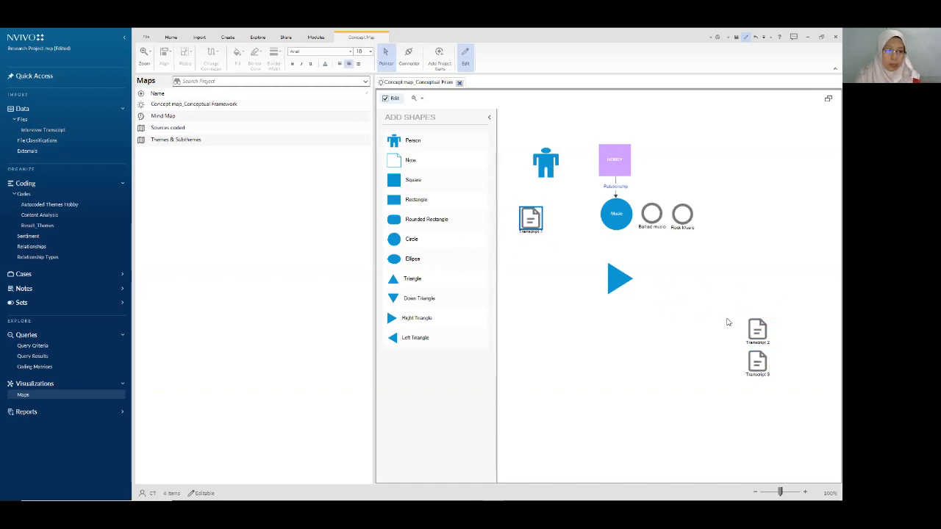
pyautogui.moveTo(757, 331); pyautogui.dragTo(536, 259)
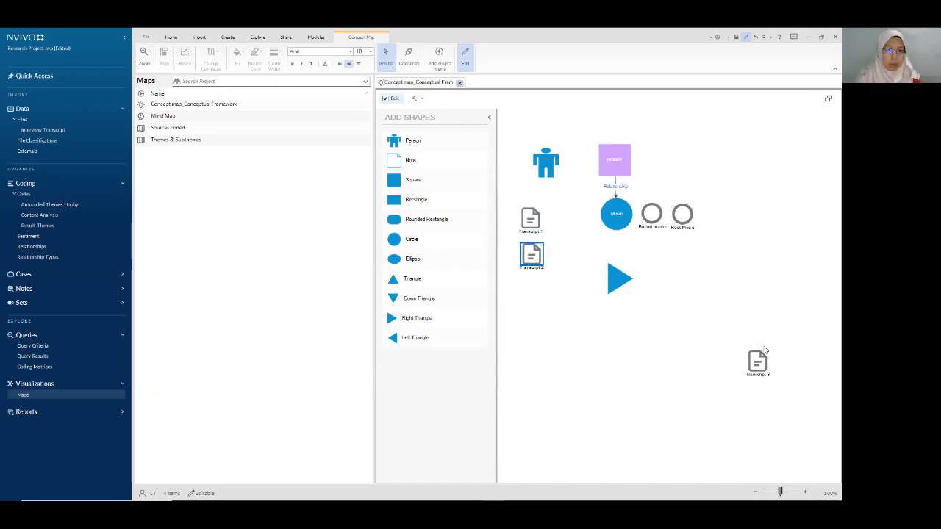
pyautogui.moveTo(763, 363); pyautogui.dragTo(537, 291)
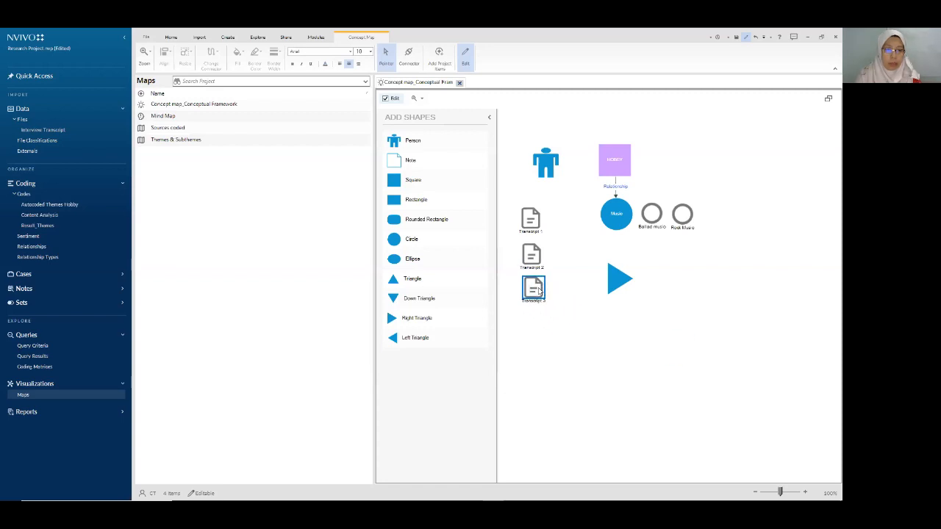
pyautogui.click(726, 292)
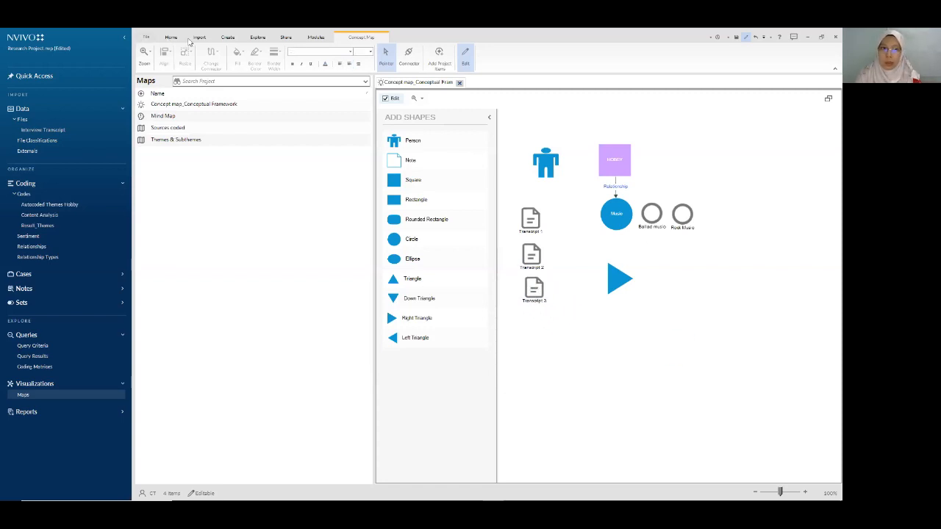
# Save the research project with the edited concept map
pyautogui.click(737, 37)
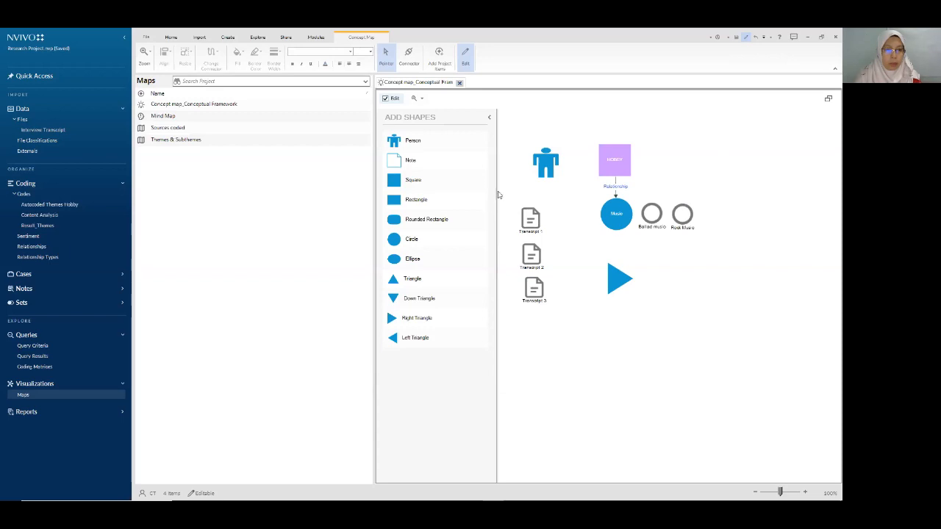
# Examine the file formats offered for exporting the Conceptual Framework concept map, and leave the export without saving a file
pyautogui.rightClick(727, 202)
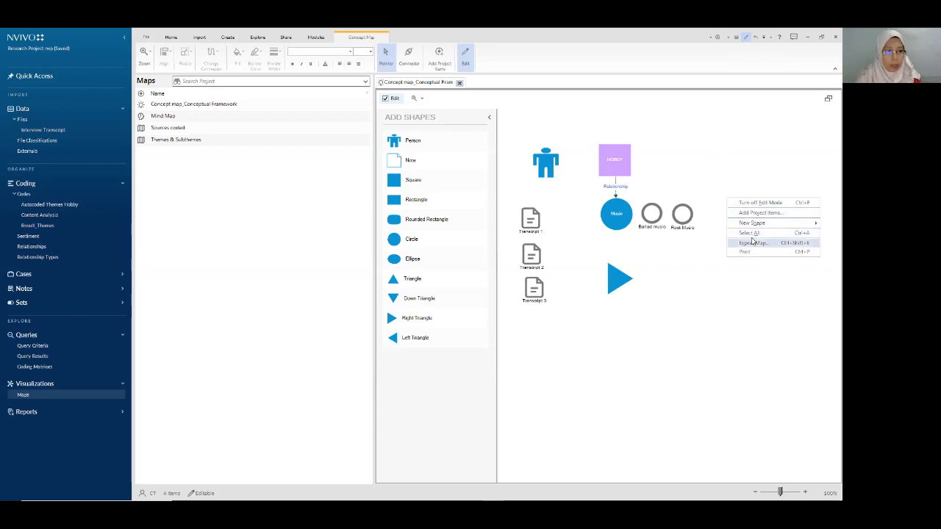
pyautogui.click(752, 242)
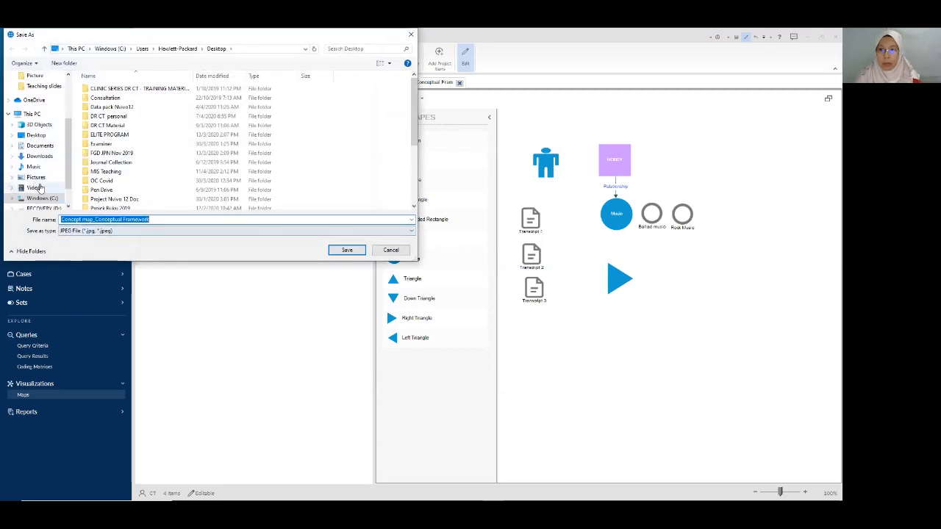
pyautogui.click(73, 231)
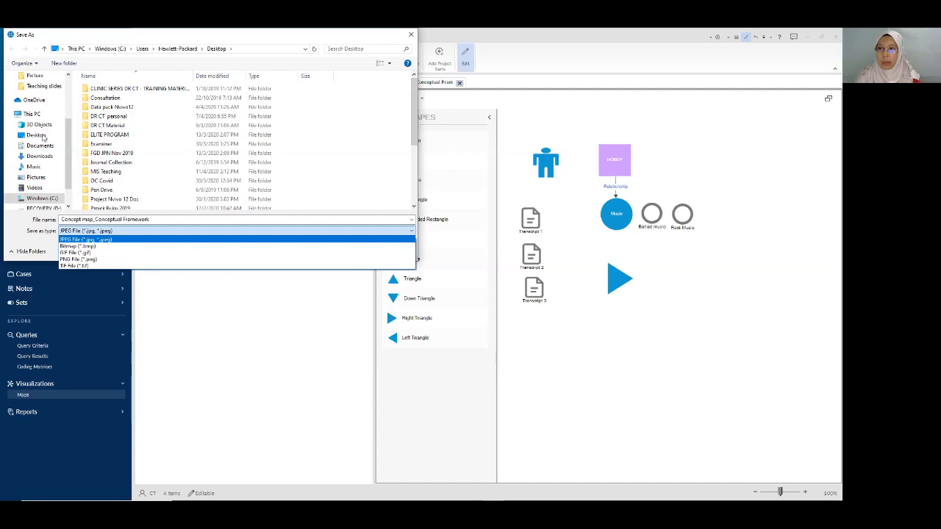
pyautogui.click(36, 137)
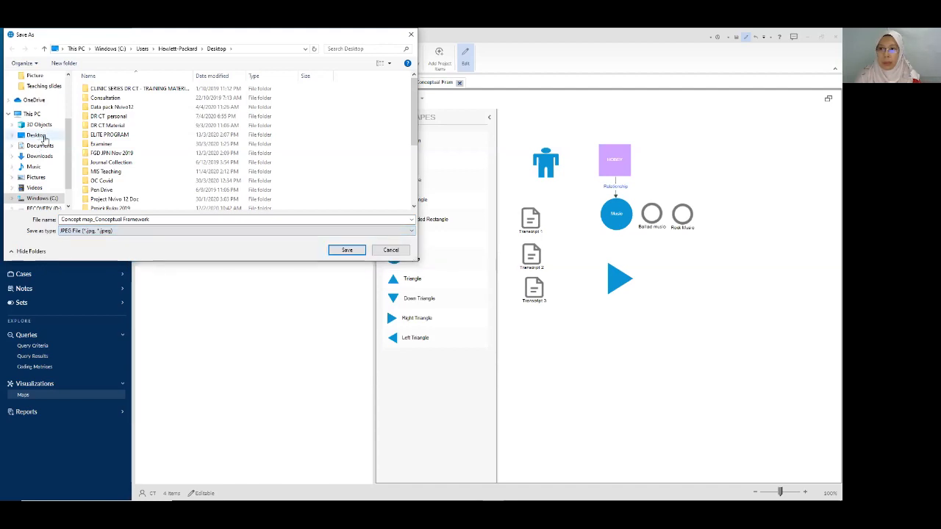
pyautogui.click(391, 252)
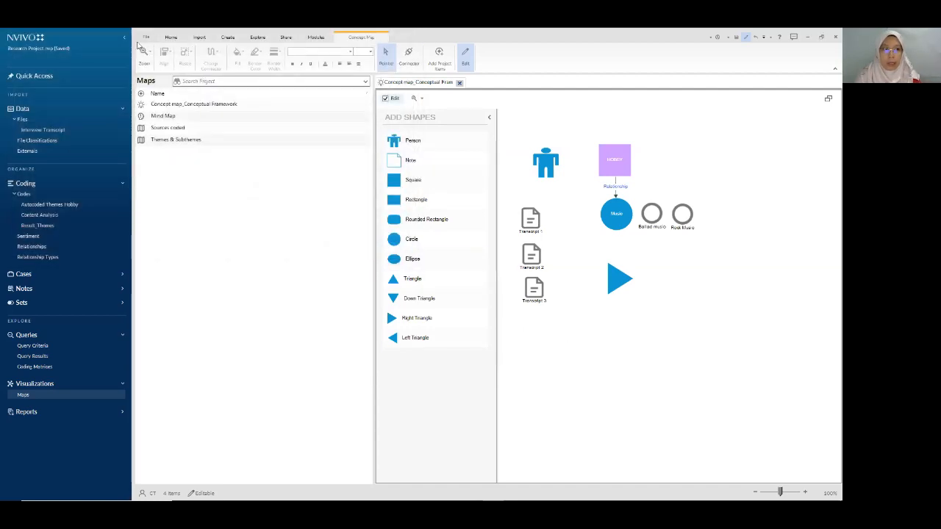